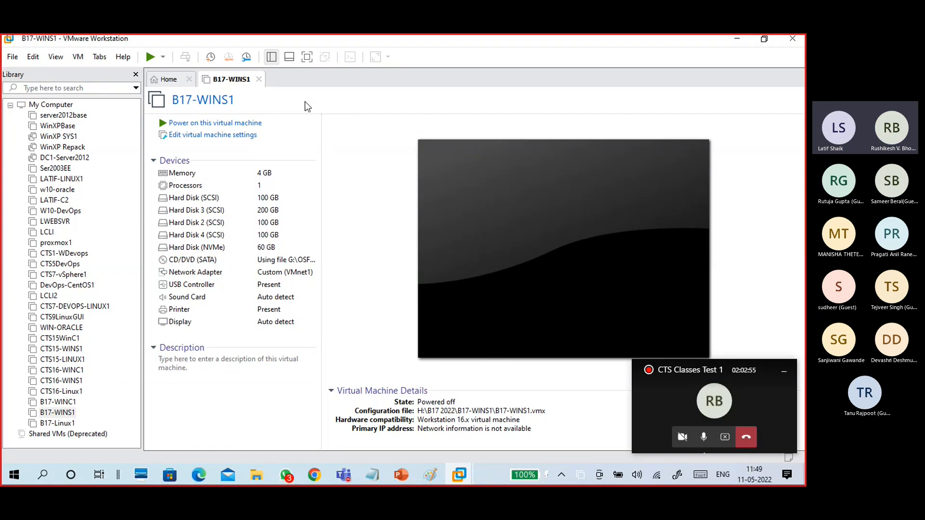
# Close the B17-WINS1 tab and open the Ser2003EE virtual machine from the Library.
pyautogui.hotkey('ctrl', 'w')
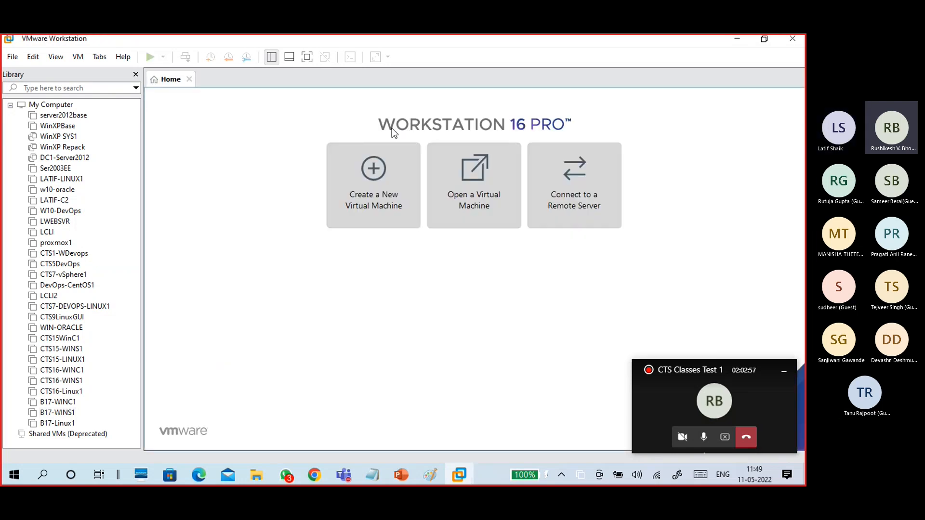
pyautogui.click(55, 169)
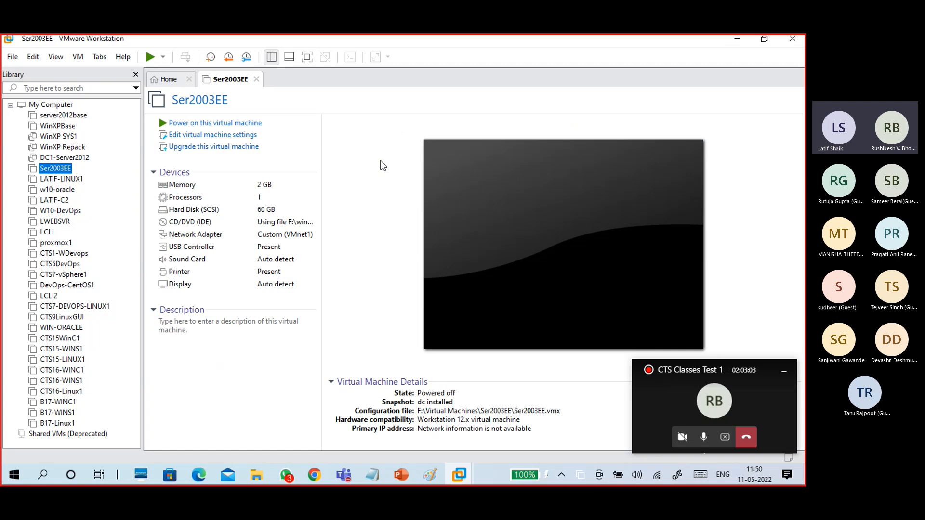
# Power on Ser2003EE, hide the Library pane and let Windows Server 2003 boot in the console.
pyautogui.click(221, 123)
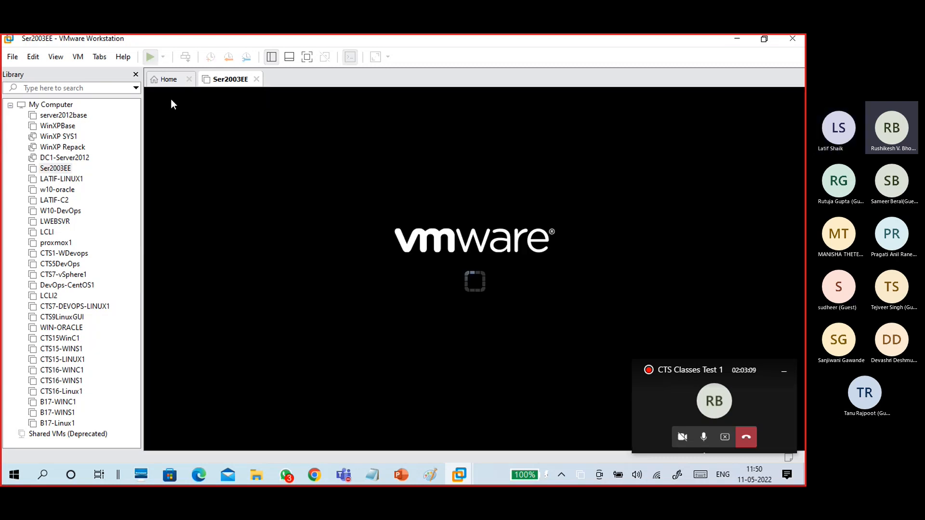
pyautogui.click(136, 75)
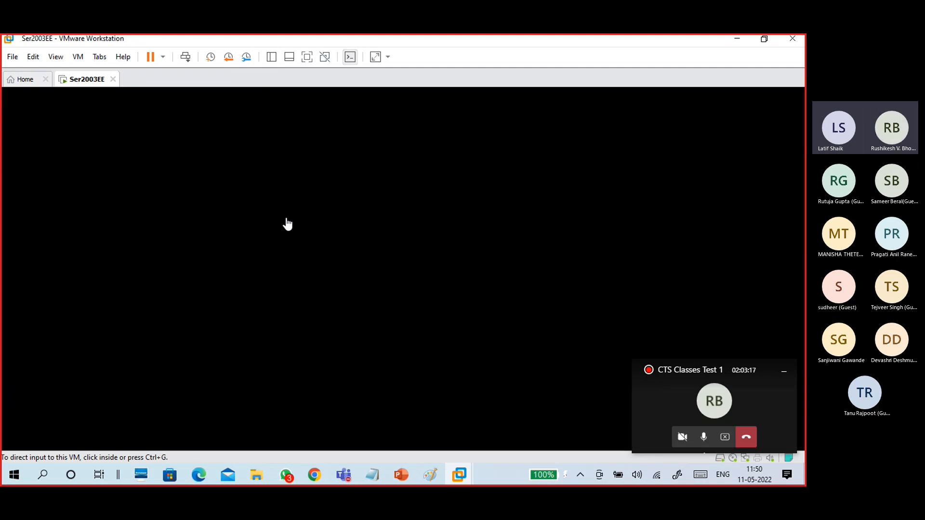
pyautogui.click(326, 285)
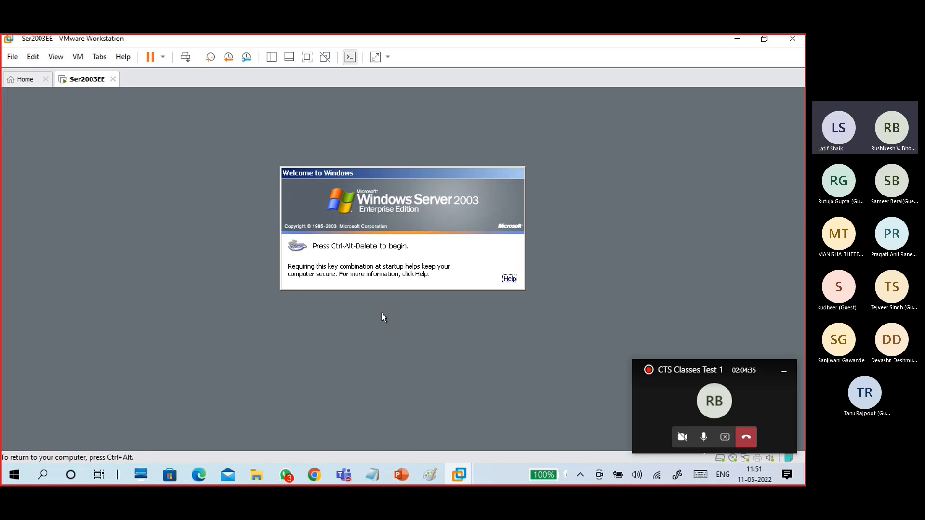
# Log on to the Windows Server 2003 guest as Administrator, correcting a mistyped password.
pyautogui.hotkey('ctrl', 'alt', 'Delete')
pyautogui.write('••')
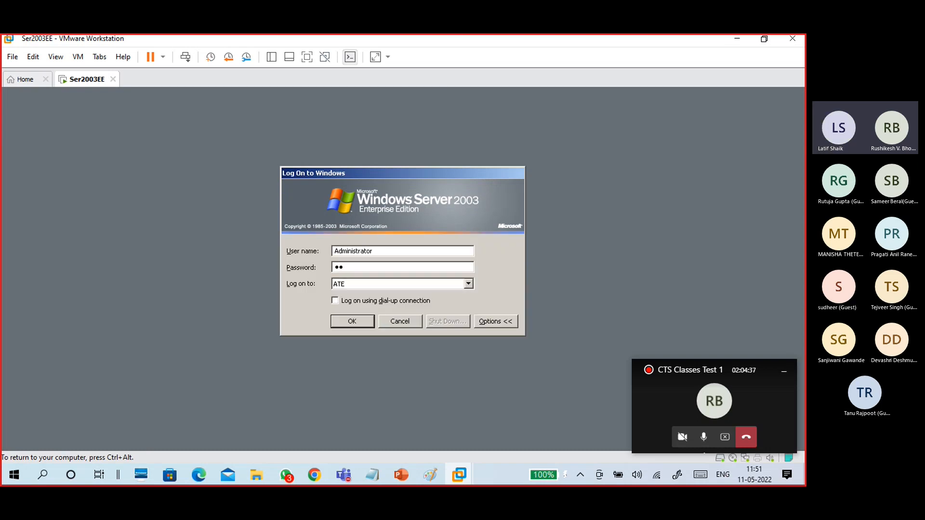
pyautogui.write('••')
pyautogui.press('BackSpace')
pyautogui.press('BackSpace')
pyautogui.press('BackSpace')
pyautogui.press('BackSpace')
pyautogui.write('•••••••••')
pyautogui.press('Return')
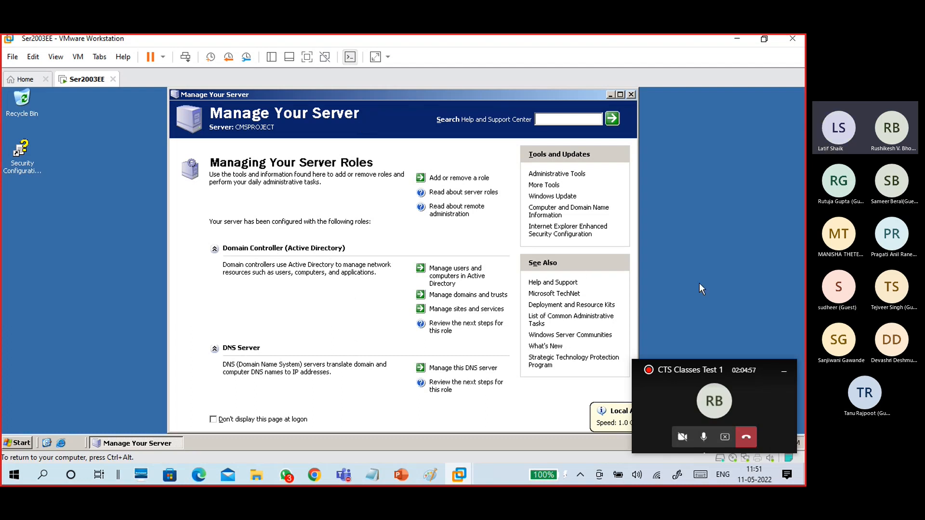
# Dismiss the network notice, start 'Add or remove a role' and continue past the preliminary steps.
pyautogui.click(784, 371)
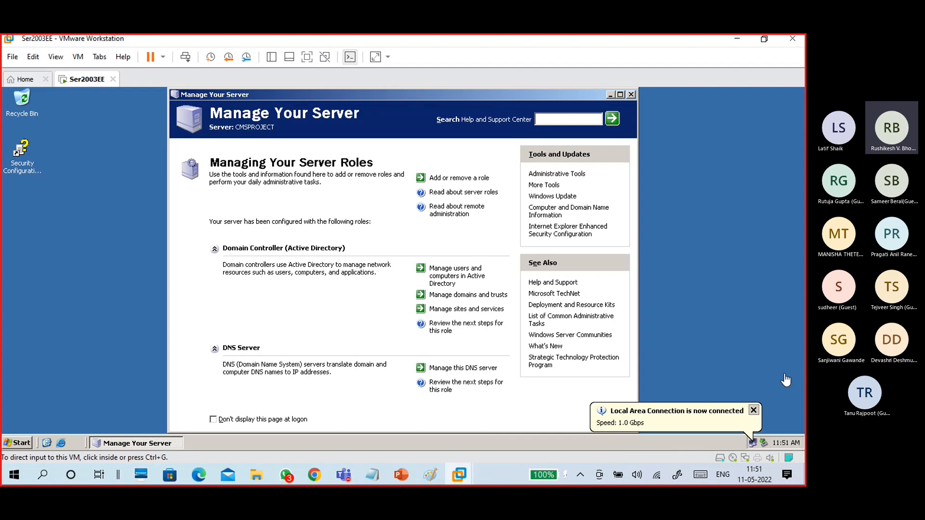
pyautogui.click(661, 424)
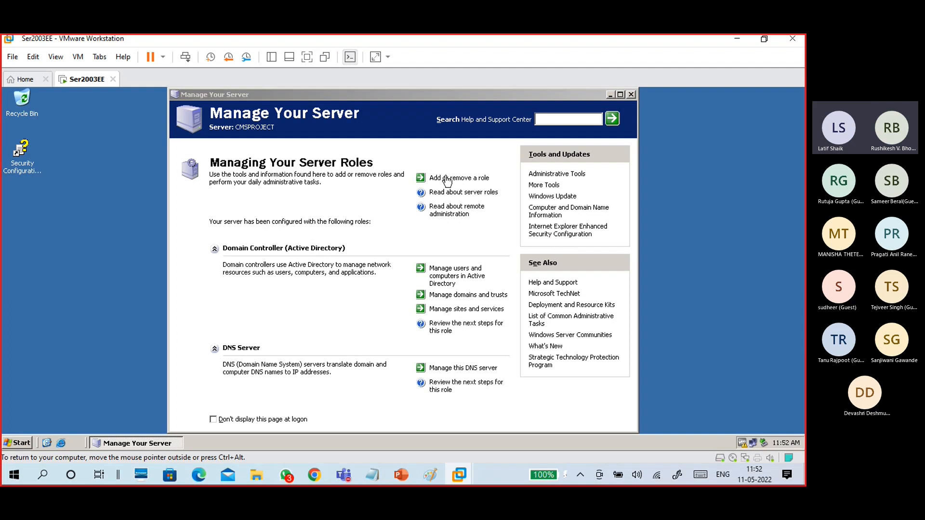
pyautogui.click(460, 179)
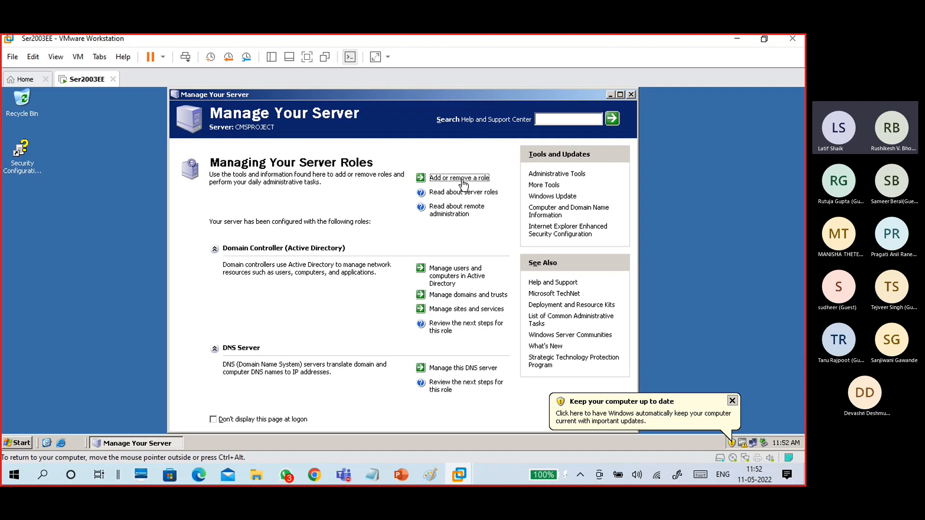
pyautogui.click(232, 346)
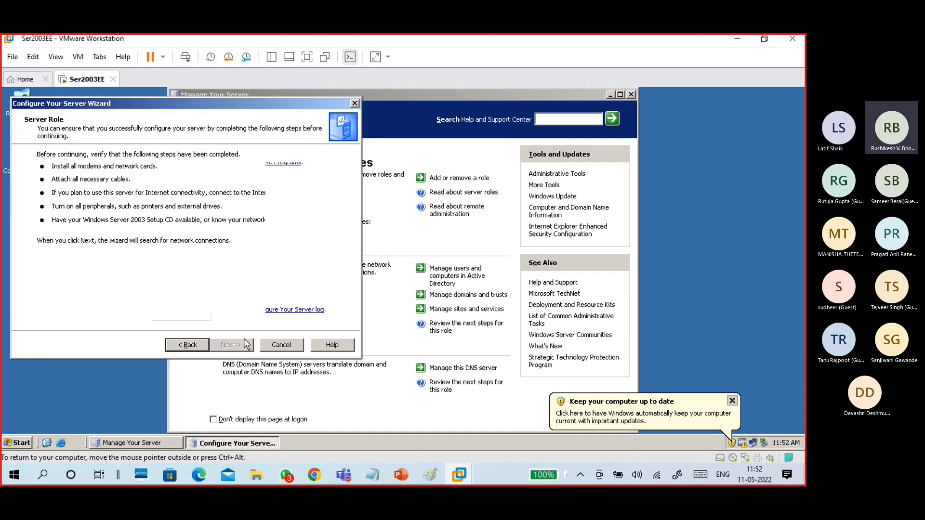
# Move the wizard right and review role descriptions from File server through Remote access / VPN server.
pyautogui.moveTo(147, 104); pyautogui.dragTo(274, 106)
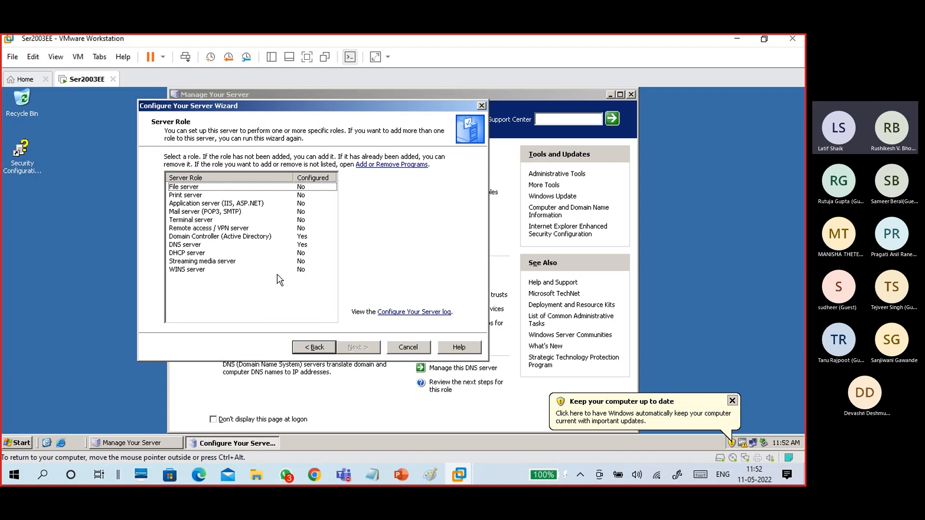
pyautogui.click(183, 189)
pyautogui.click(192, 195)
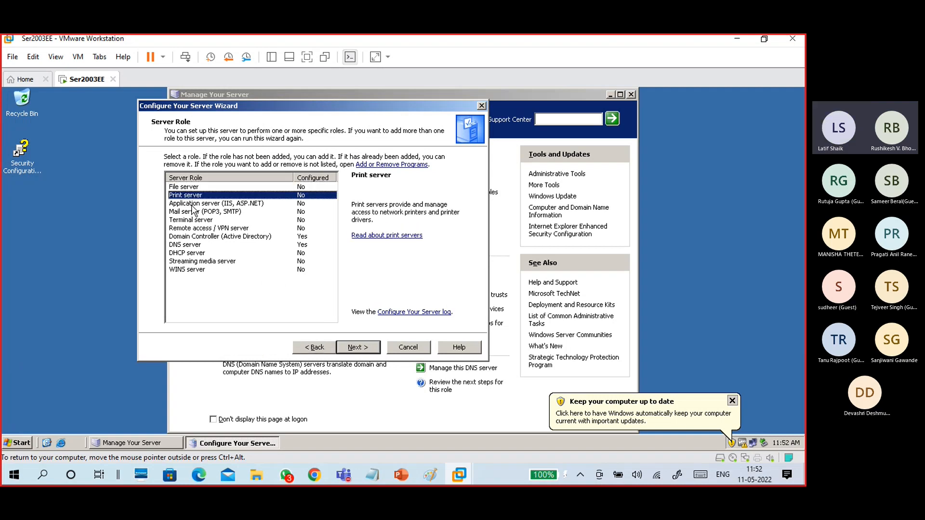
pyautogui.click(195, 204)
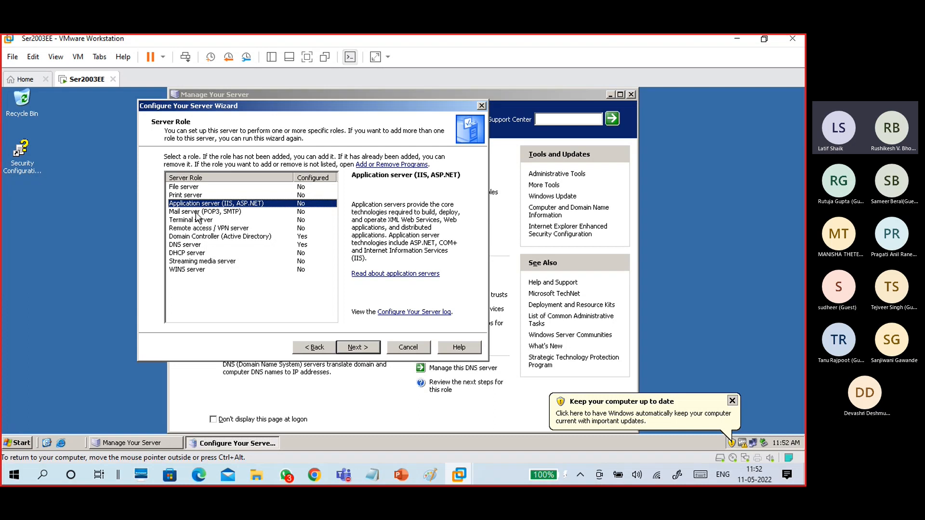
pyautogui.click(196, 214)
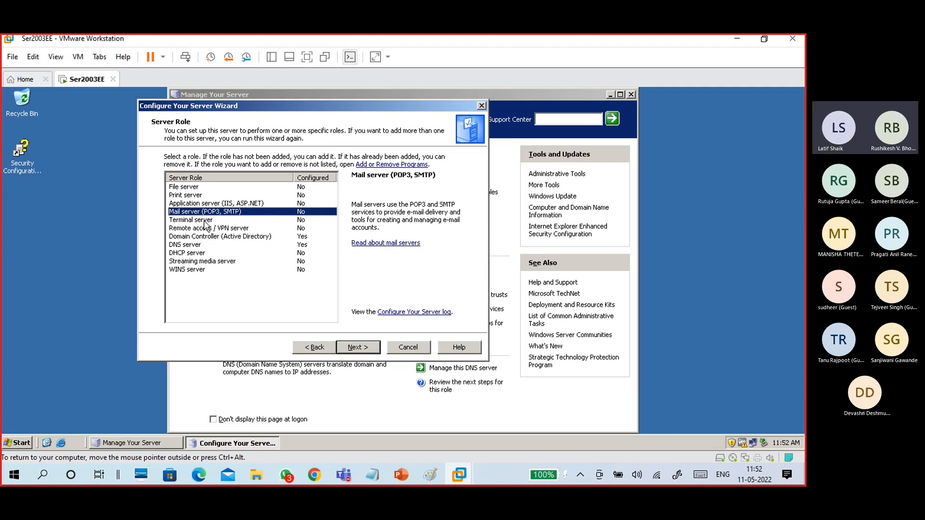
pyautogui.click(205, 221)
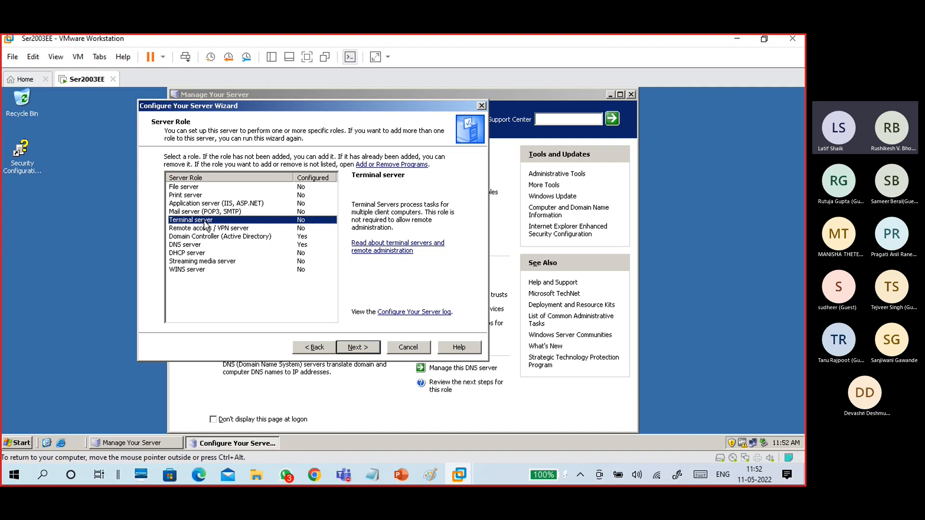
pyautogui.click(208, 230)
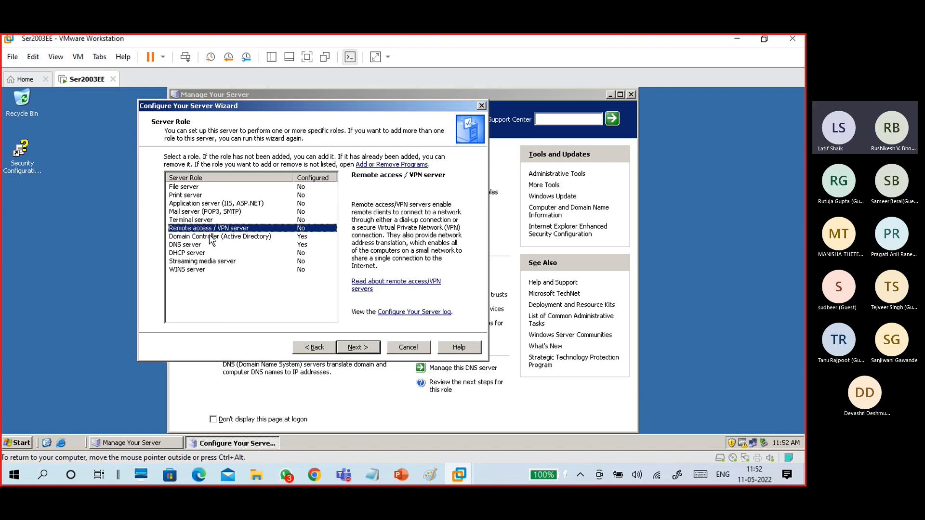
pyautogui.click(212, 238)
pyautogui.click(209, 230)
# Review the Domain Controller, DNS, DHCP, Streaming media and WINS server role descriptions.
pyautogui.click(212, 237)
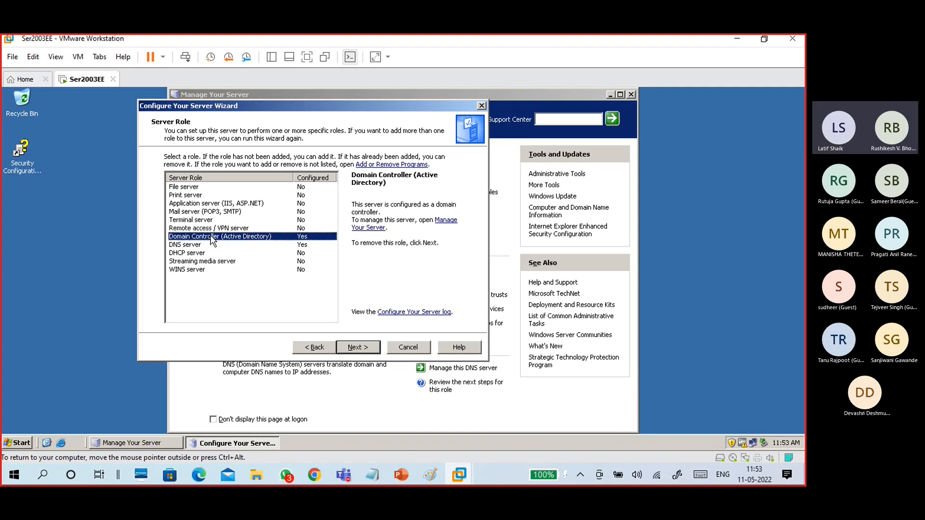
pyautogui.click(213, 246)
pyautogui.click(213, 254)
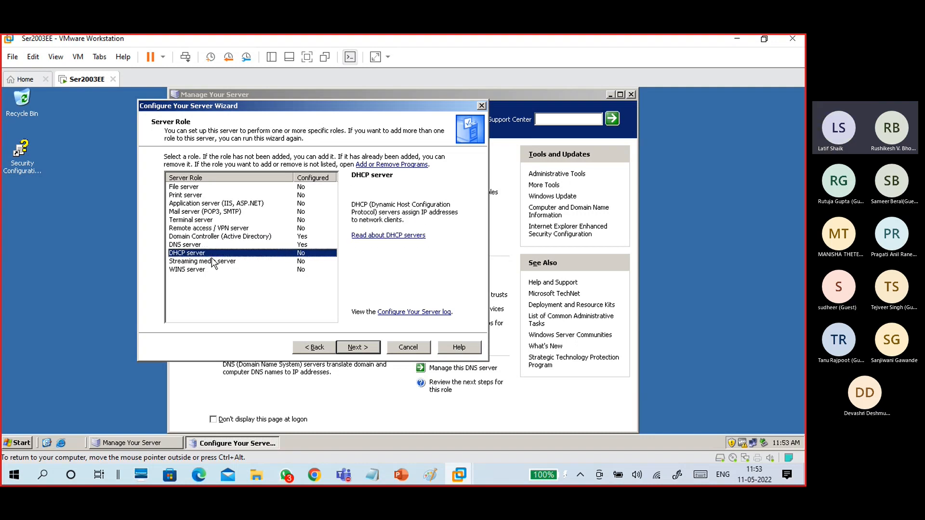
pyautogui.click(214, 262)
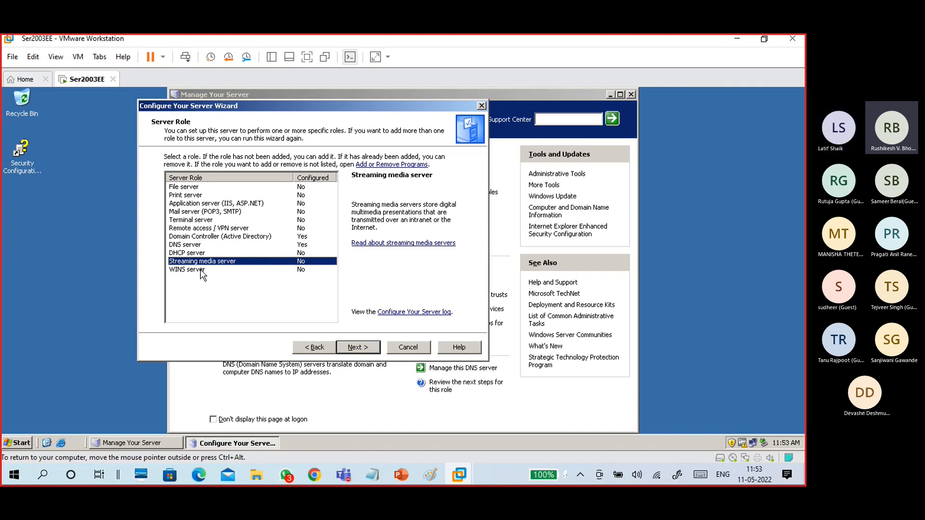
pyautogui.click(203, 271)
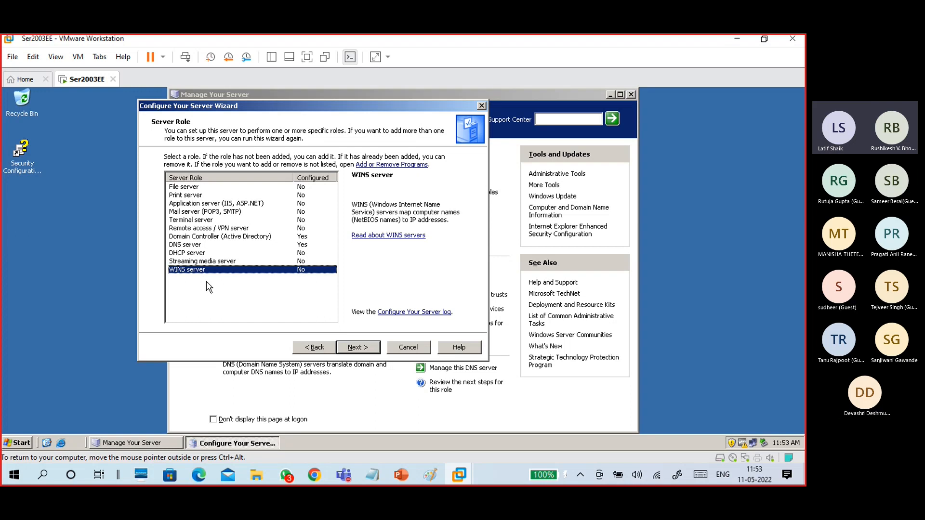
# Compare the DNS, WINS and File server descriptions again, then cancel the wizard.
pyautogui.click(191, 245)
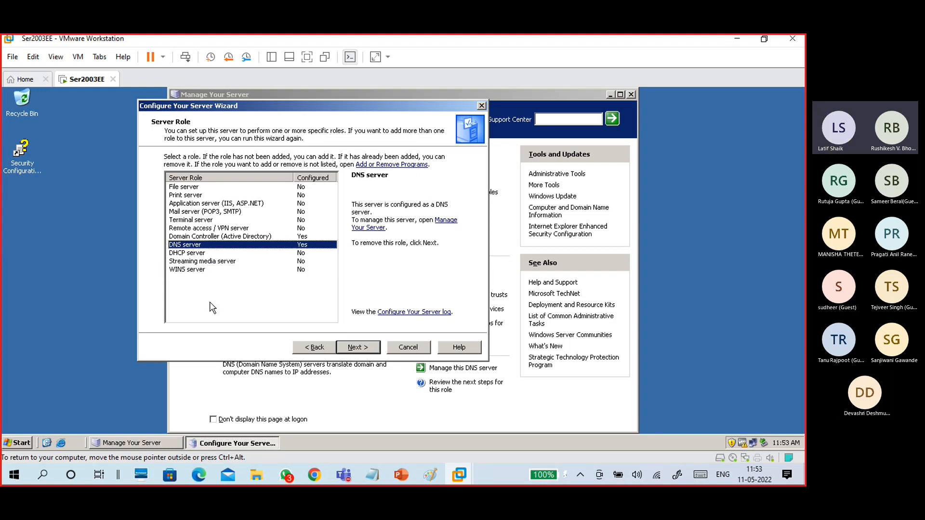
pyautogui.click(207, 270)
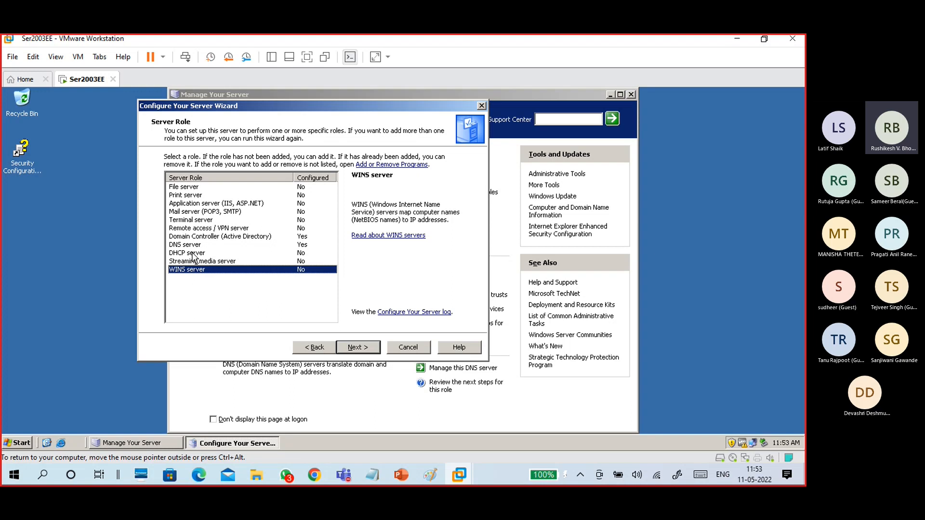
pyautogui.click(193, 246)
pyautogui.click(201, 270)
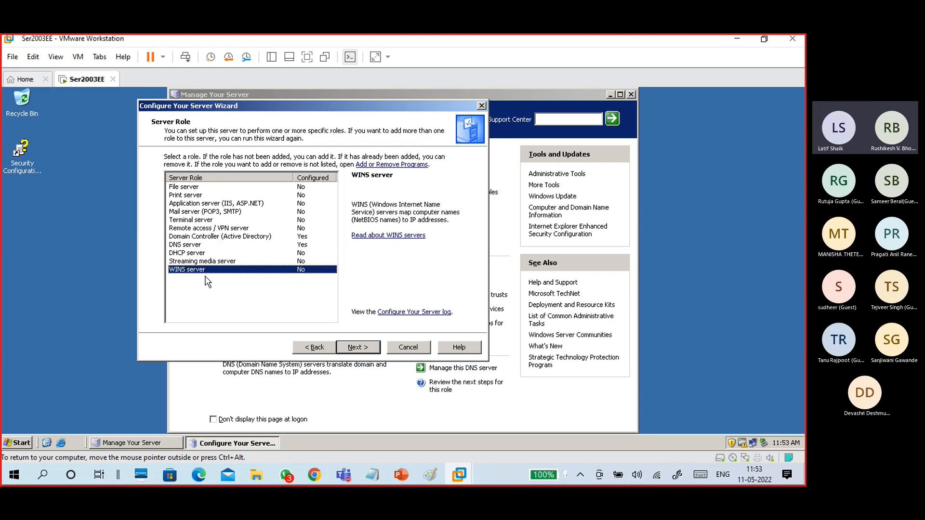
pyautogui.click(192, 247)
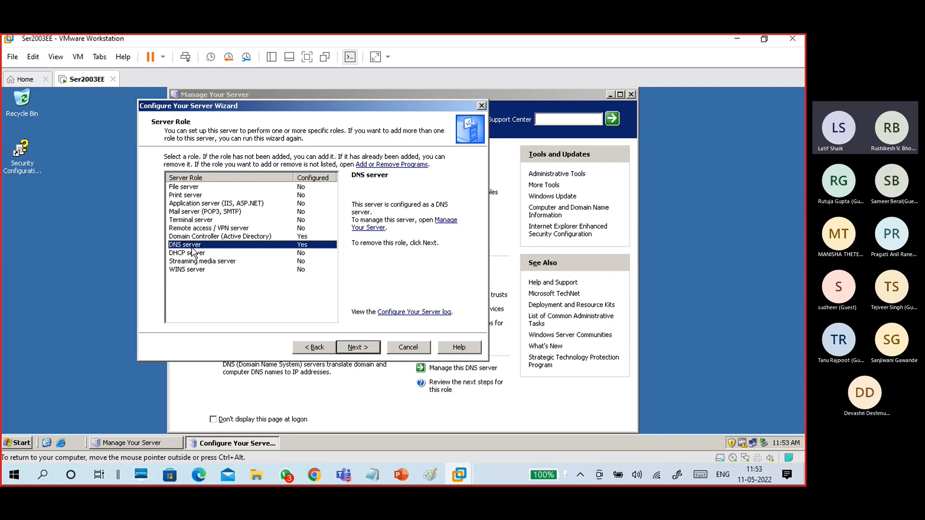
pyautogui.click(195, 189)
pyautogui.click(196, 269)
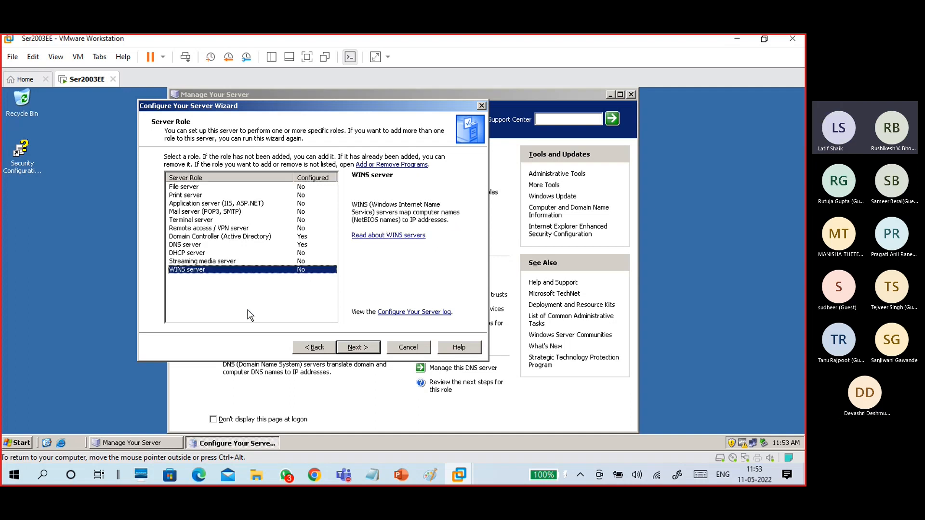
pyautogui.click(408, 348)
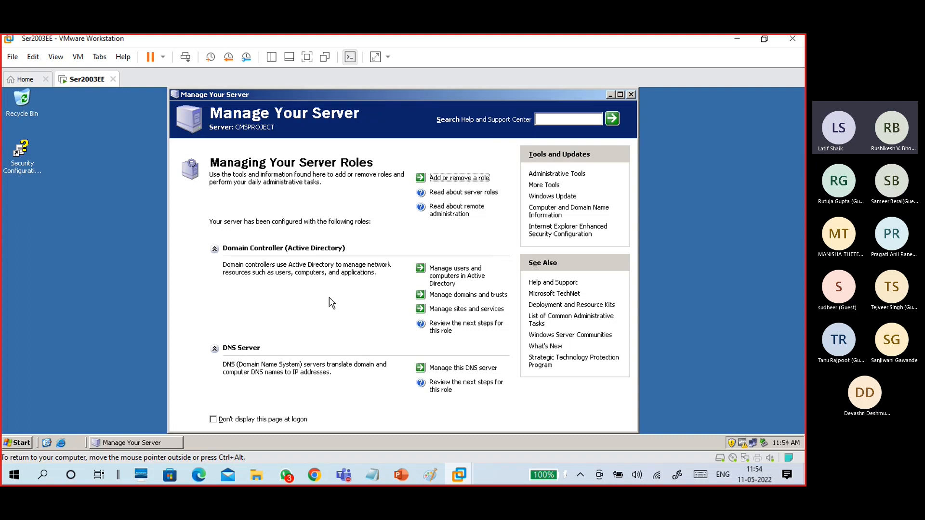
# Close Manage Your Server, browse the Start menu's Administrative Tools, then reopen the Start menu.
pyautogui.click(631, 95)
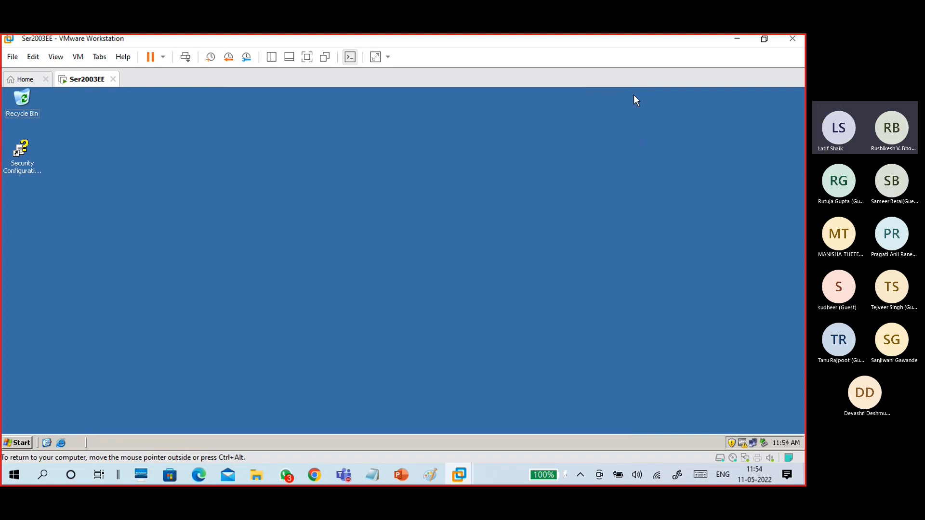
pyautogui.click(27, 440)
pyautogui.moveTo(59, 409)
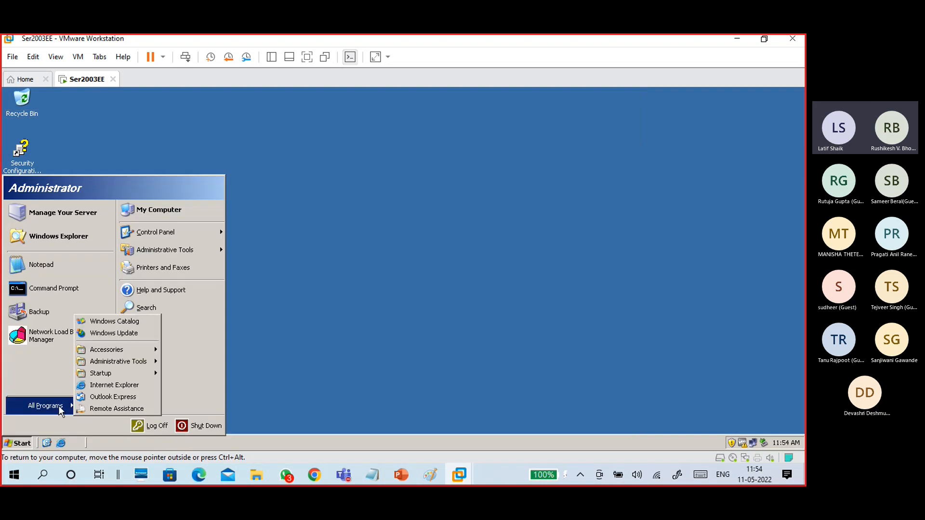
pyautogui.moveTo(128, 363)
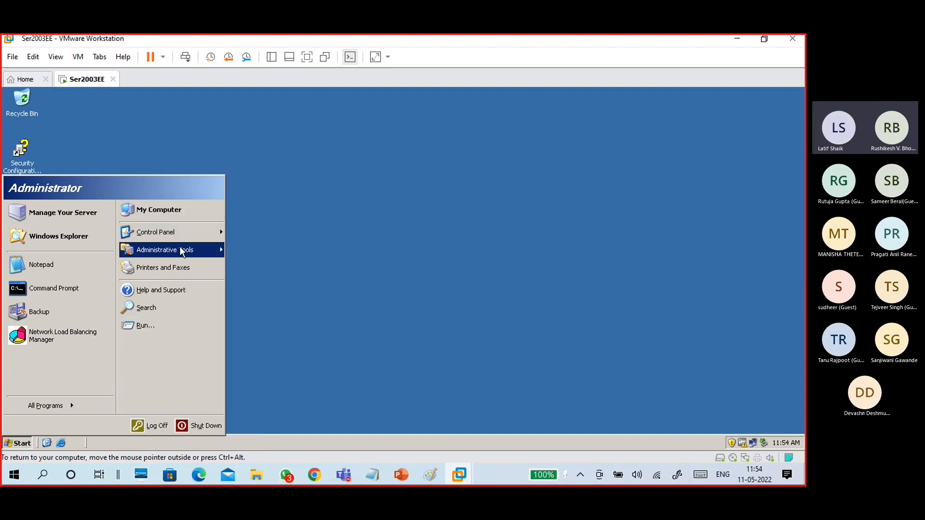
pyautogui.moveTo(187, 255)
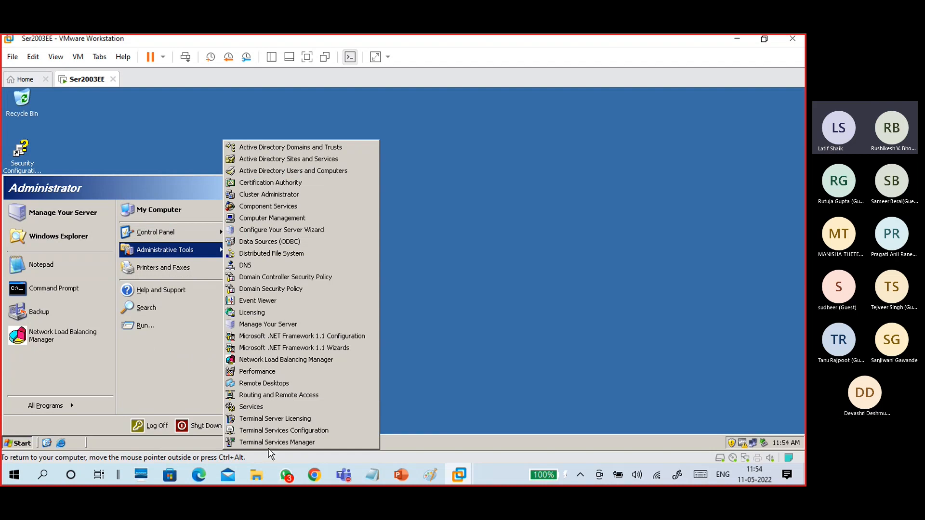
pyautogui.click(461, 249)
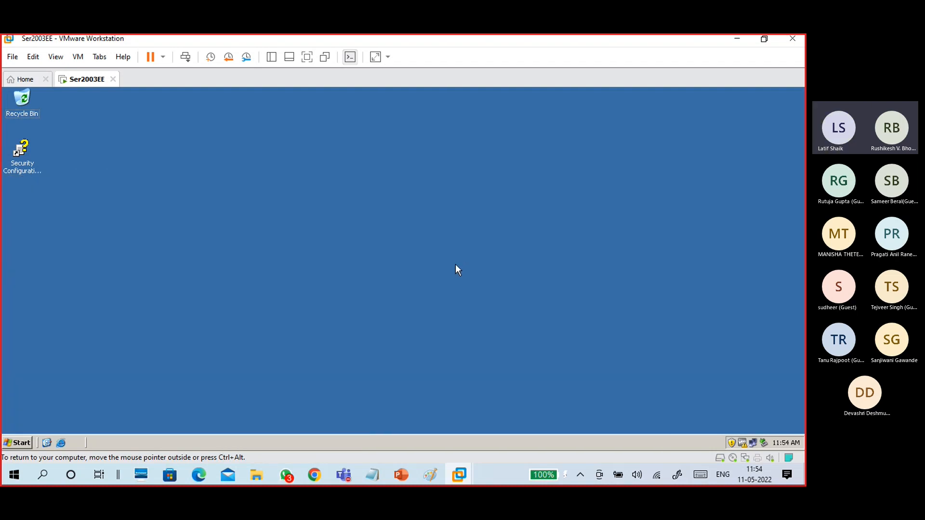
pyautogui.click(19, 442)
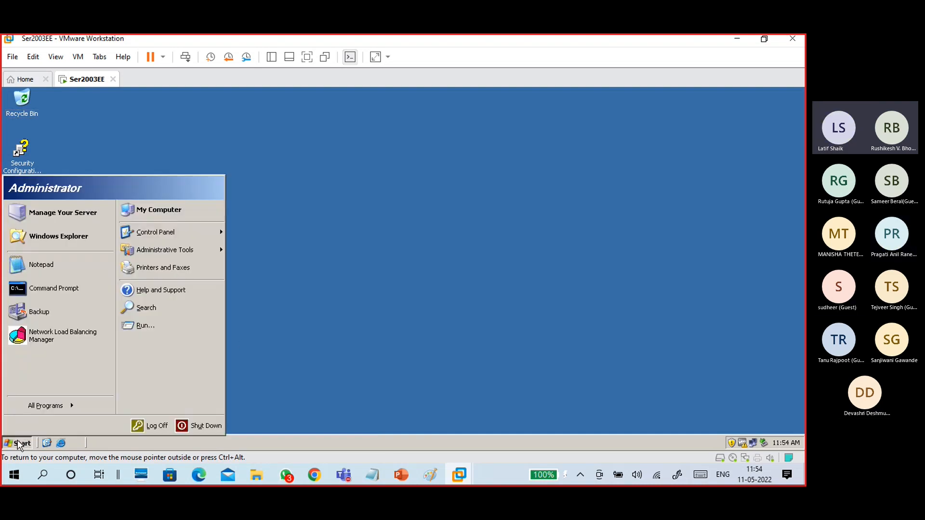
# Open Windows Explorer and browse drives F:, E: and C:, ending on E:'s folders.
pyautogui.click(68, 239)
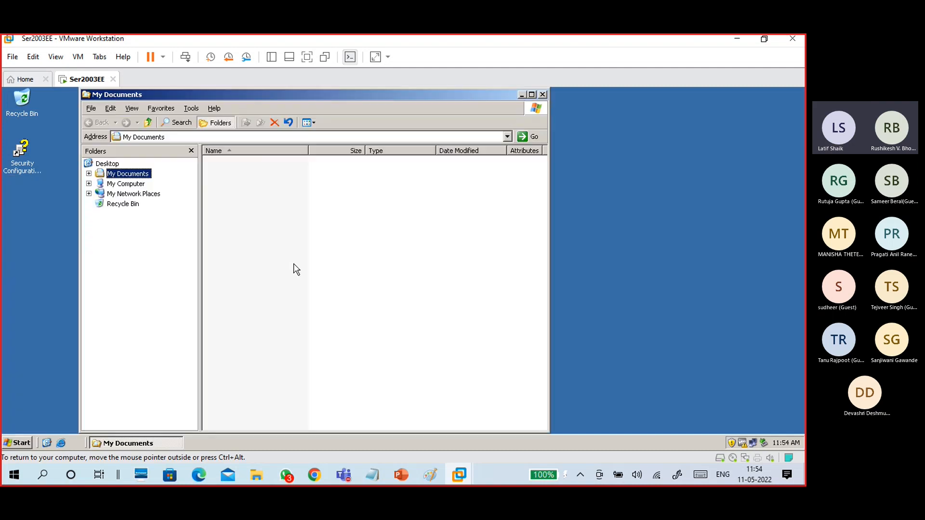
pyautogui.click(127, 184)
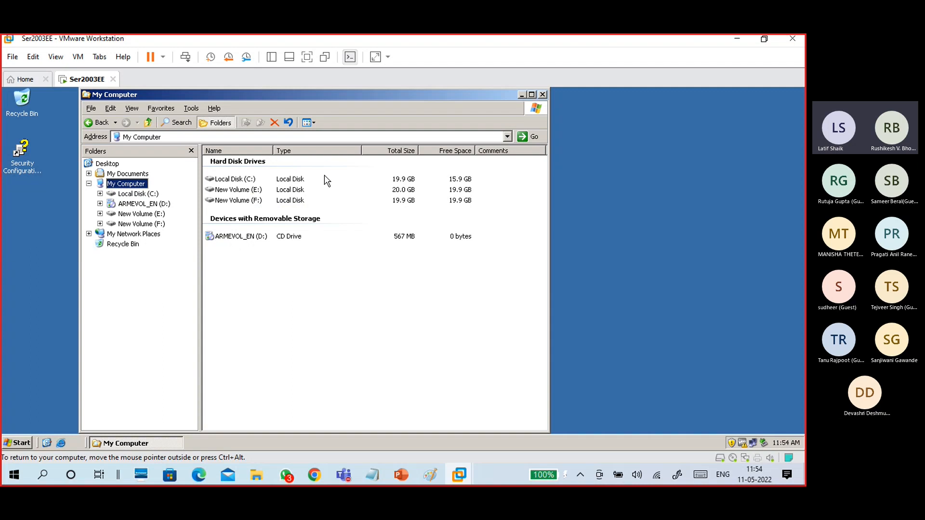
pyautogui.click(246, 202)
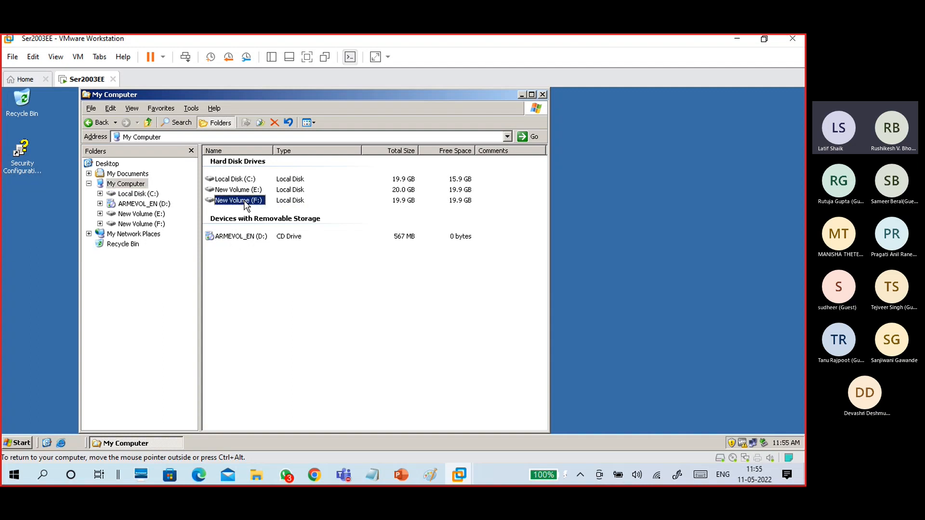
pyautogui.doubleClick(246, 202)
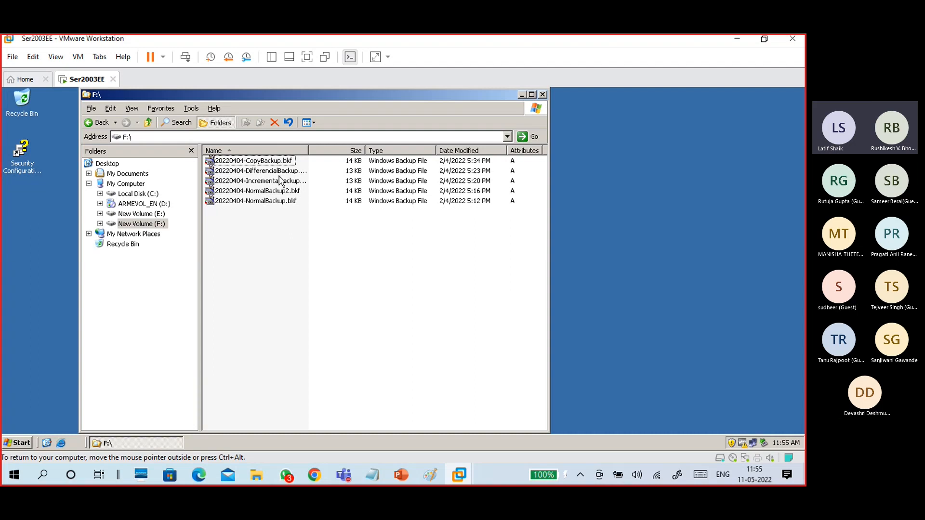
pyautogui.moveTo(279, 164)
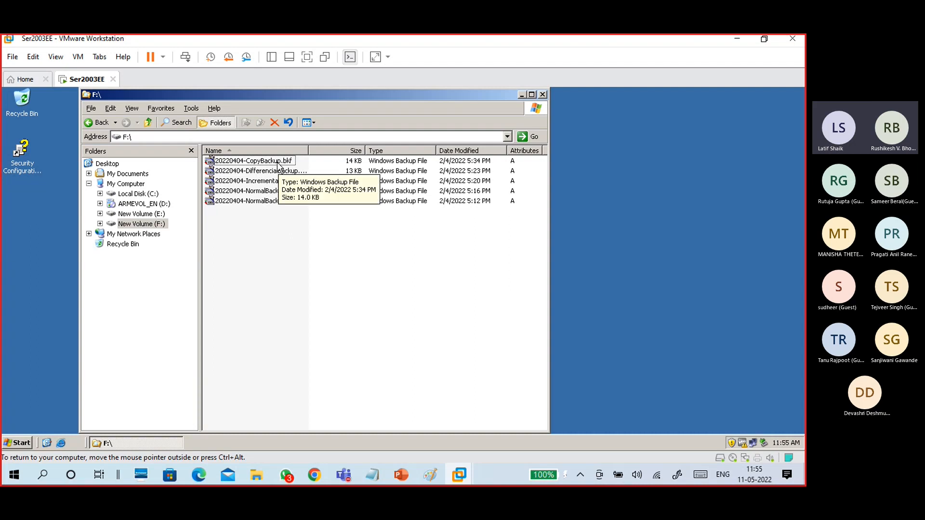
pyautogui.click(157, 214)
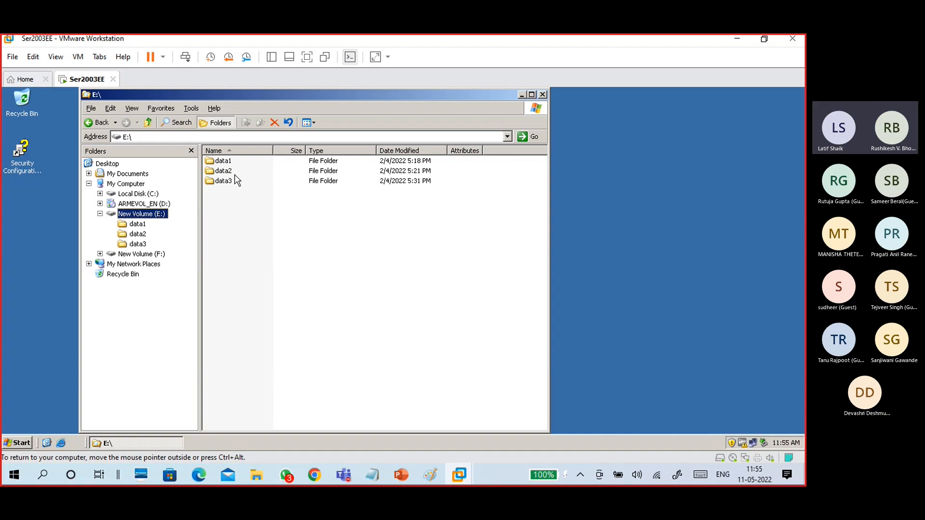
pyautogui.click(153, 193)
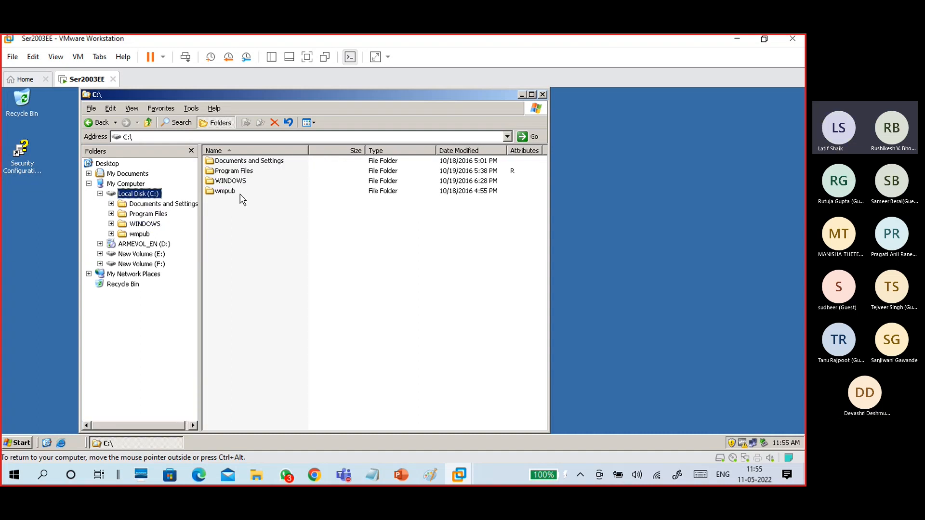
pyautogui.click(147, 254)
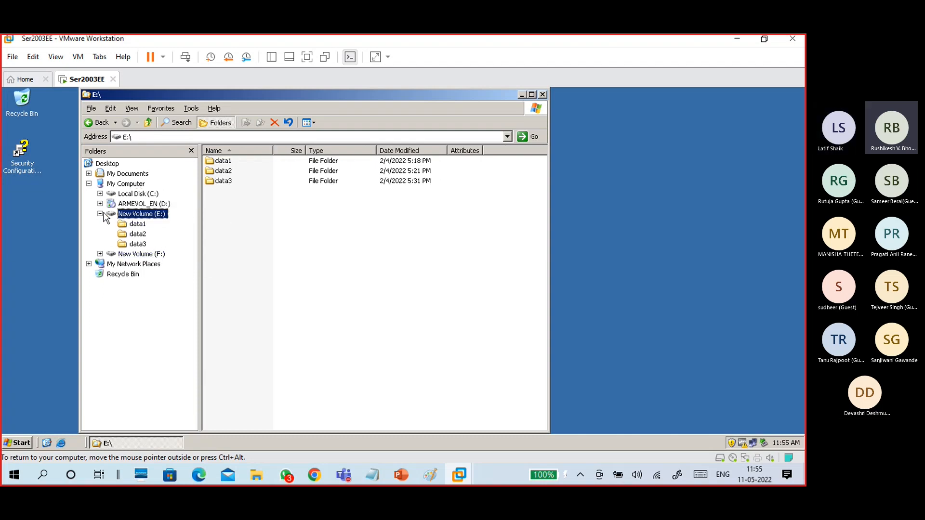
pyautogui.click(146, 254)
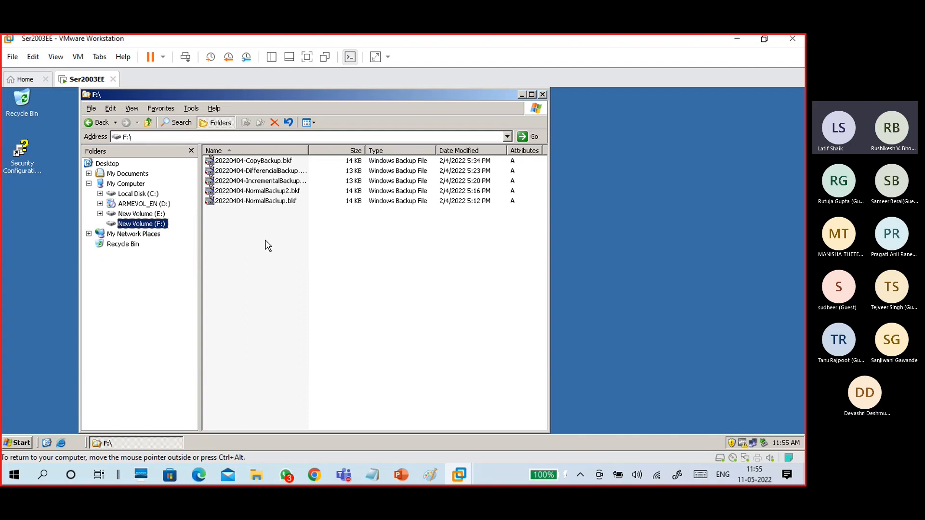
pyautogui.click(145, 214)
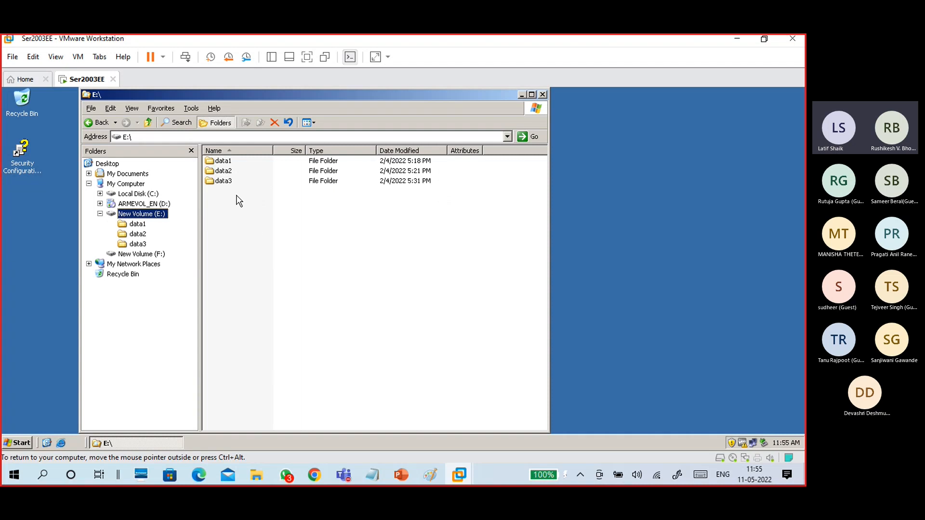
# Look inside data1, data2 and data3 on E: and return to the drive root.
pyautogui.click(229, 174)
pyautogui.click(223, 180)
pyautogui.doubleClick(222, 160)
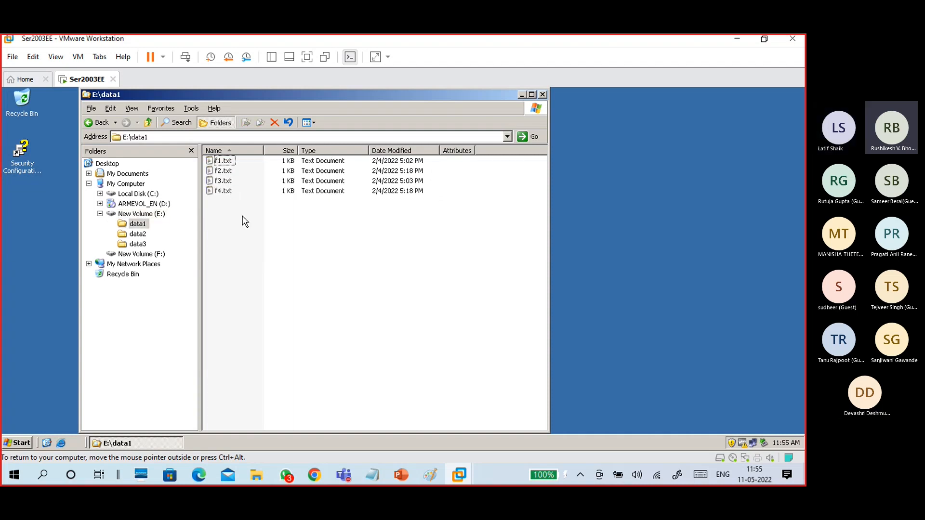
pyautogui.press('BackSpace')
pyautogui.doubleClick(223, 171)
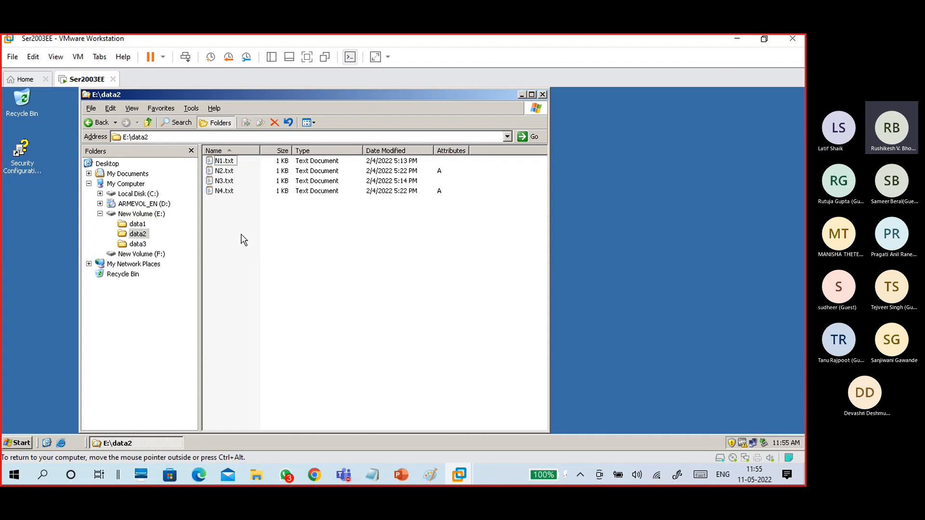
pyautogui.press('BackSpace')
pyautogui.doubleClick(226, 182)
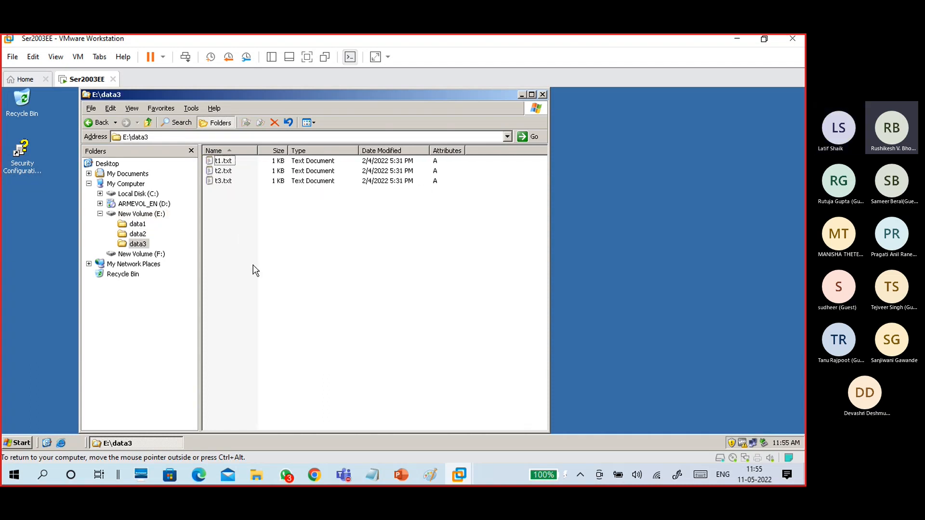
pyautogui.press('BackSpace')
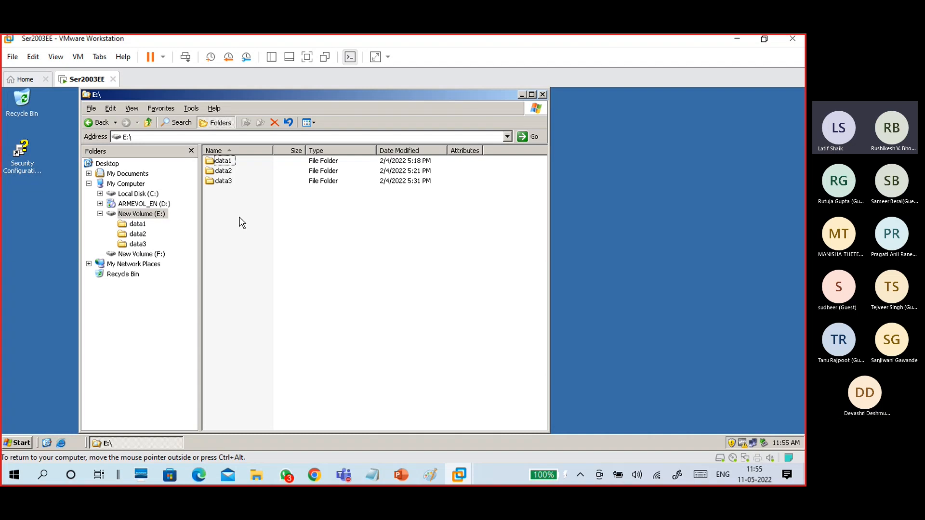
# Create a new folder named data4 in E:\.
pyautogui.rightClick(240, 218)
pyautogui.moveTo(275, 289)
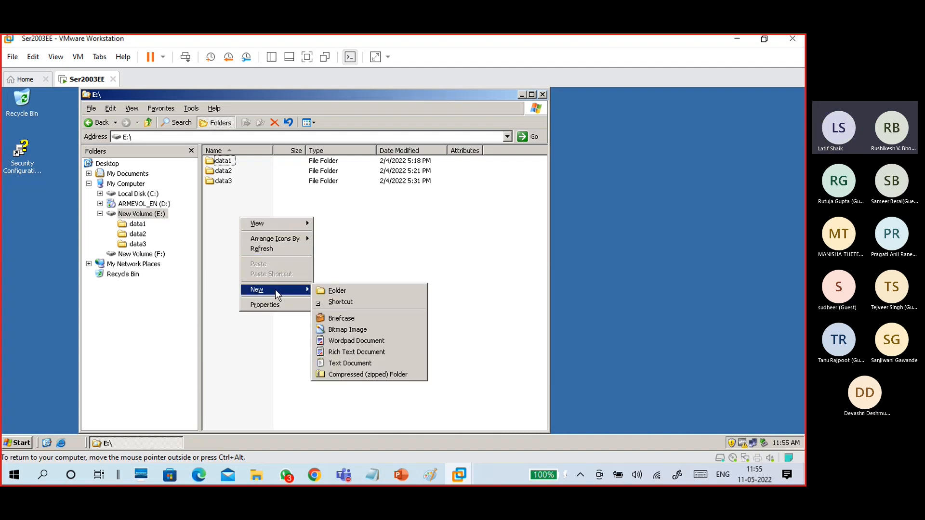
pyautogui.click(325, 291)
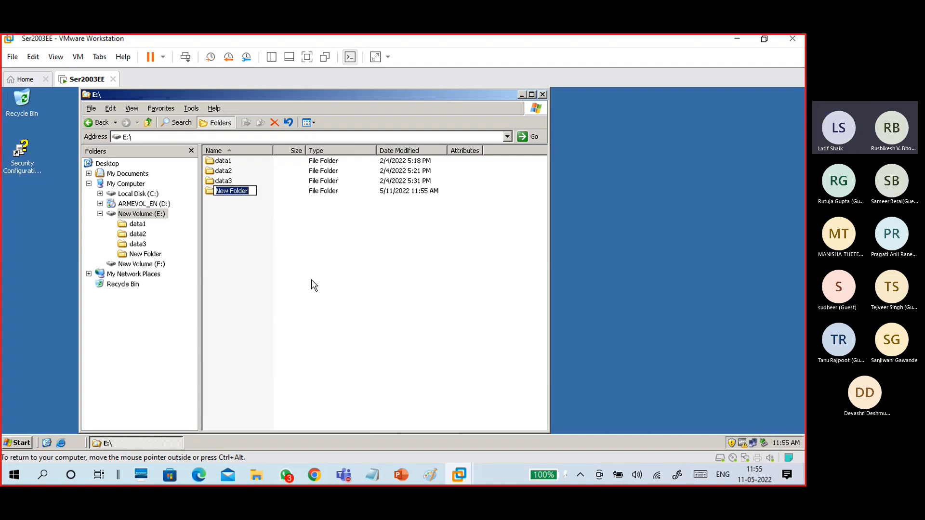
pyautogui.write('data4')
pyautogui.click(246, 232)
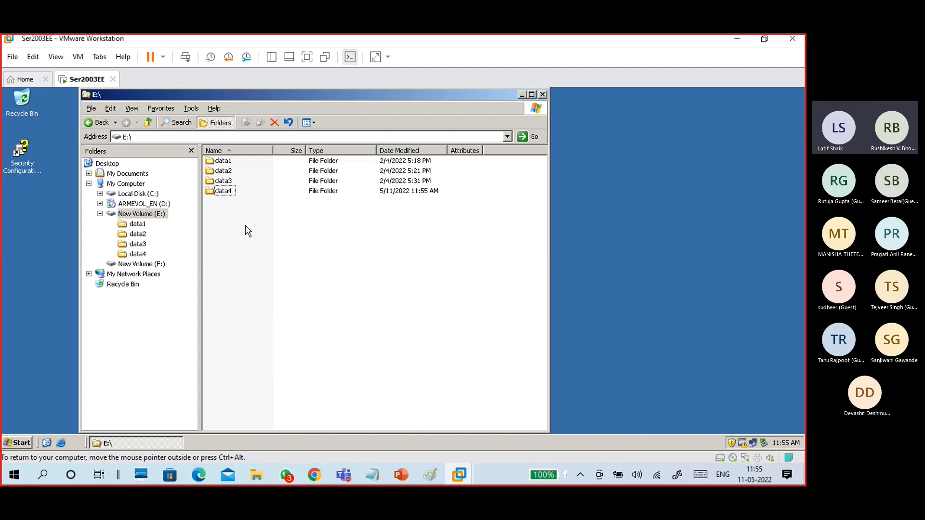
# Minimize the meeting call window and select the new data4 folder.
pyautogui.moveTo(347, 470)
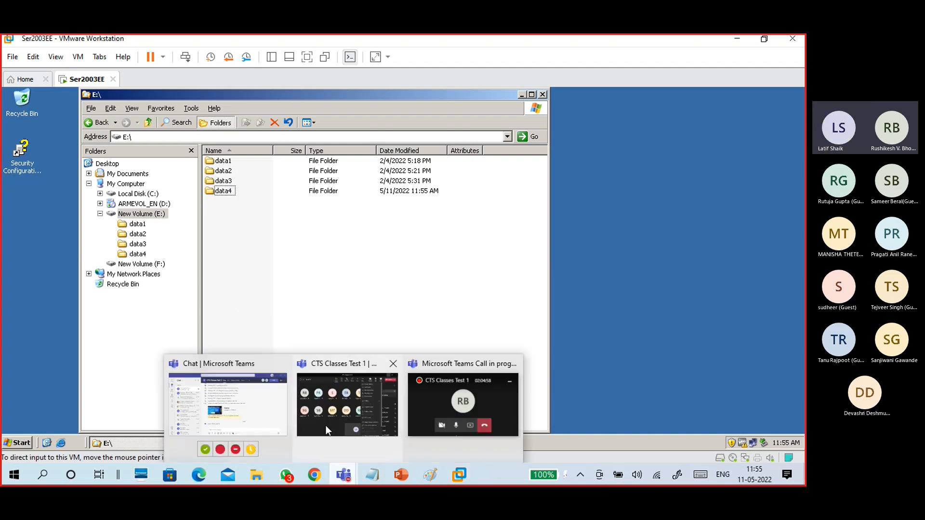
pyautogui.click(326, 427)
pyautogui.click(623, 57)
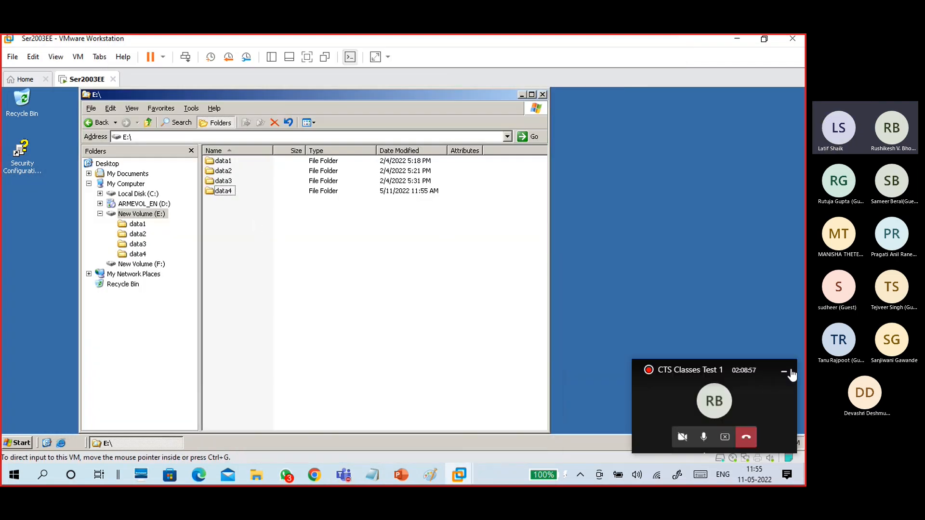
pyautogui.click(785, 371)
pyautogui.click(226, 191)
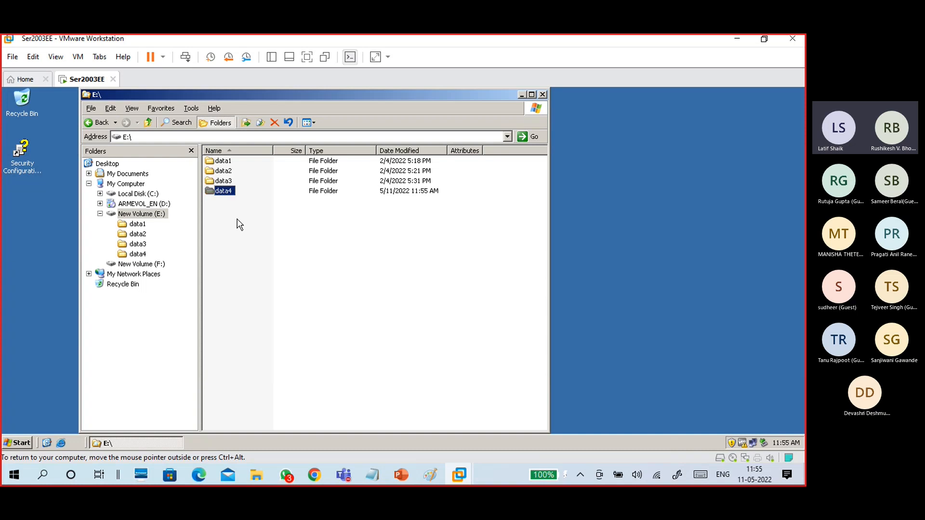
# Launch Magnifier from the guest's All Programs menu and dismiss its information notice.
pyautogui.click(18, 443)
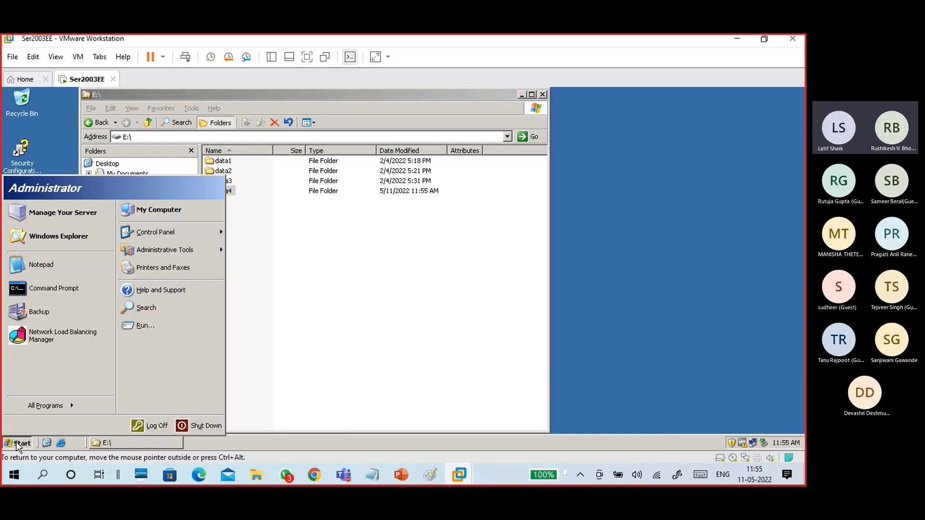
pyautogui.click(30, 407)
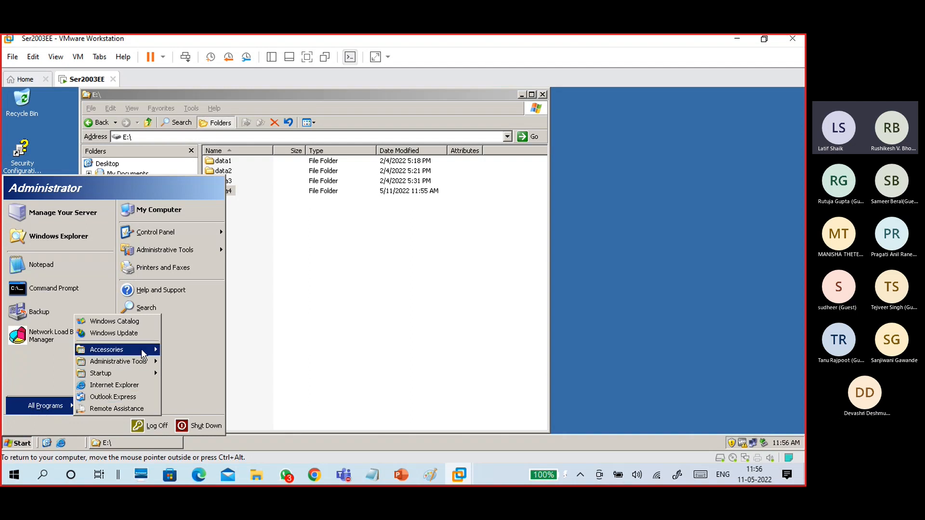
pyautogui.moveTo(144, 355)
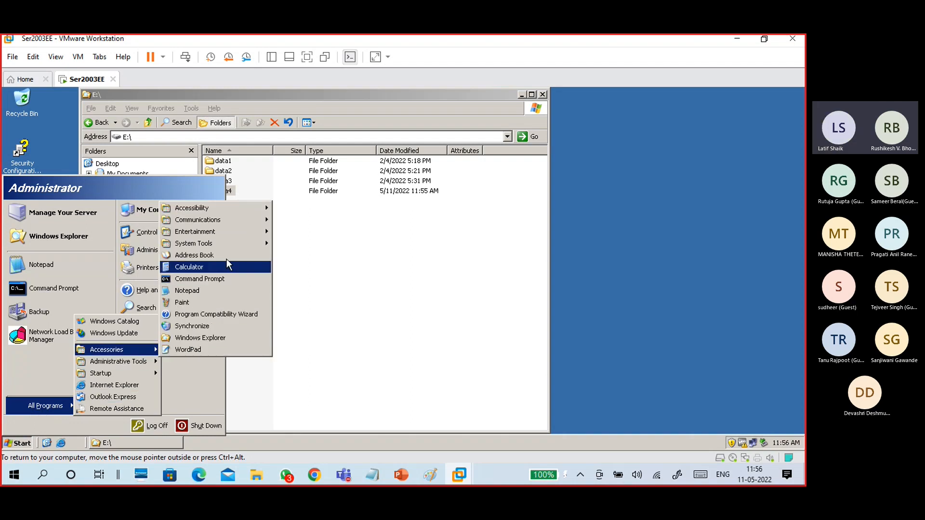
pyautogui.moveTo(236, 243)
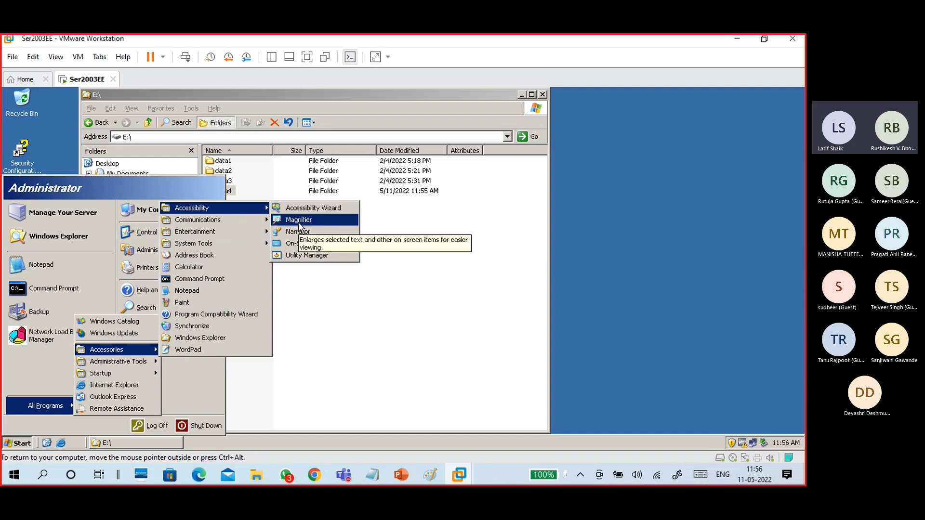
pyautogui.click(299, 225)
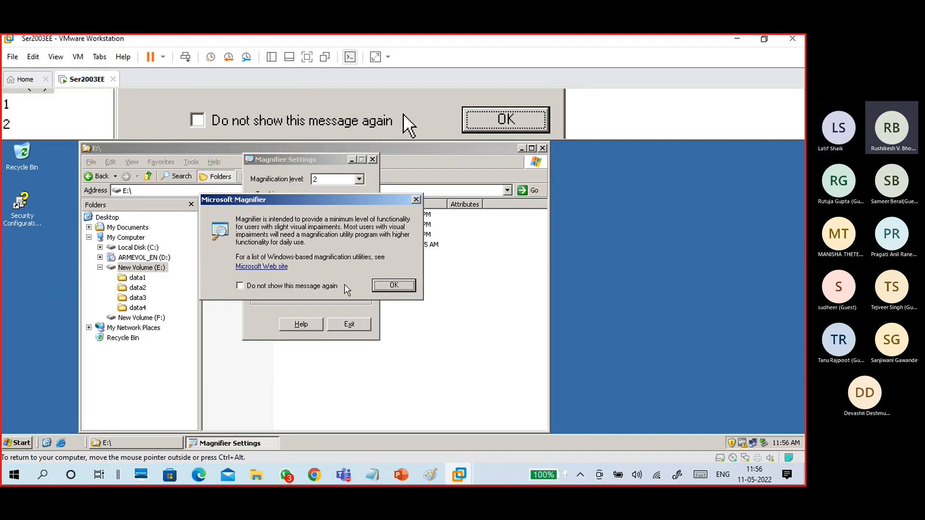
pyautogui.click(380, 285)
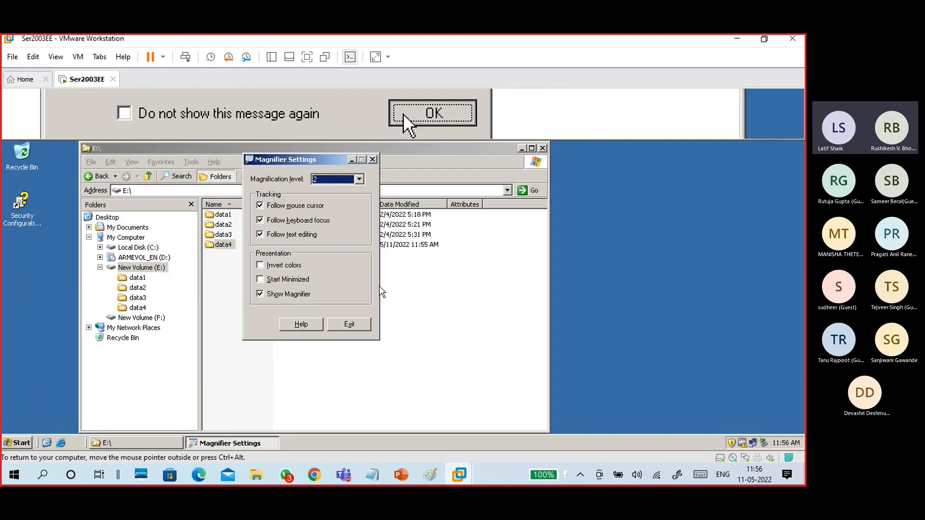
# Set the Magnifier's magnification level to 2, then exit Magnifier.
pyautogui.click(359, 179)
pyautogui.click(328, 250)
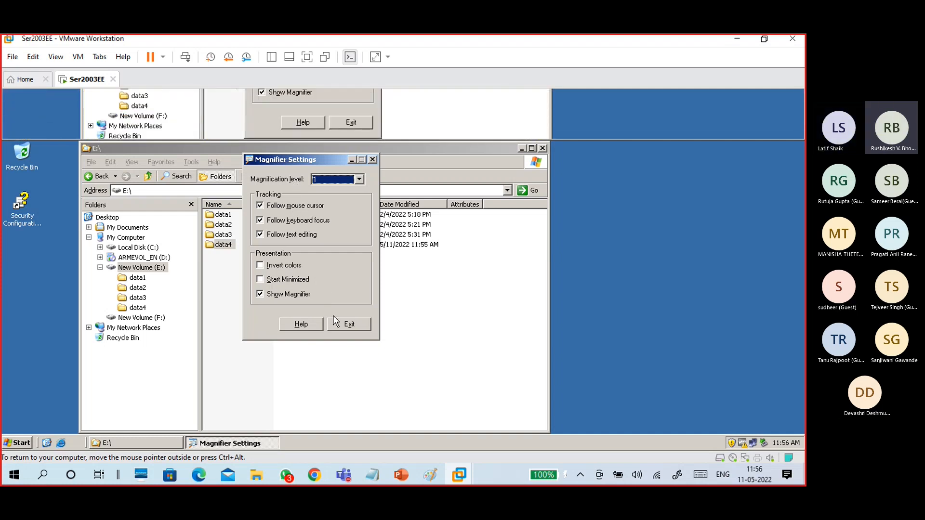
pyautogui.click(338, 180)
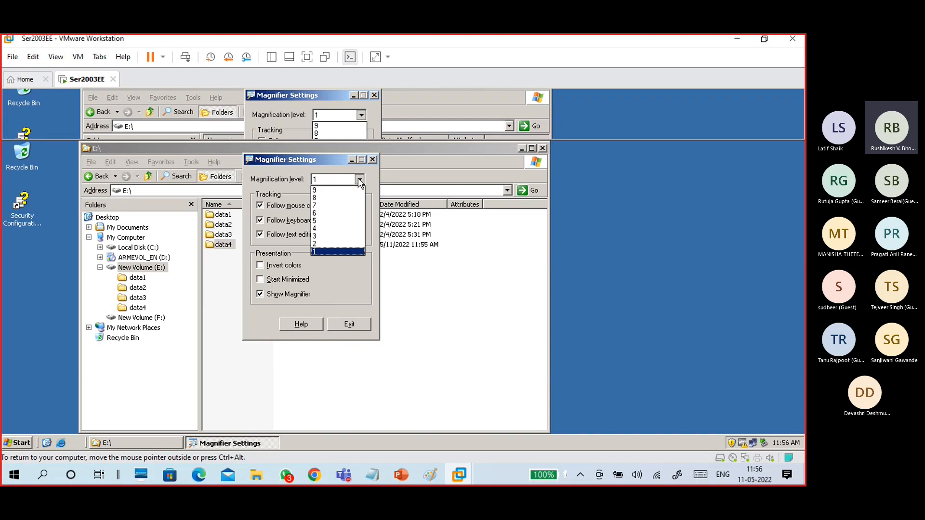
pyautogui.click(327, 243)
pyautogui.click(348, 325)
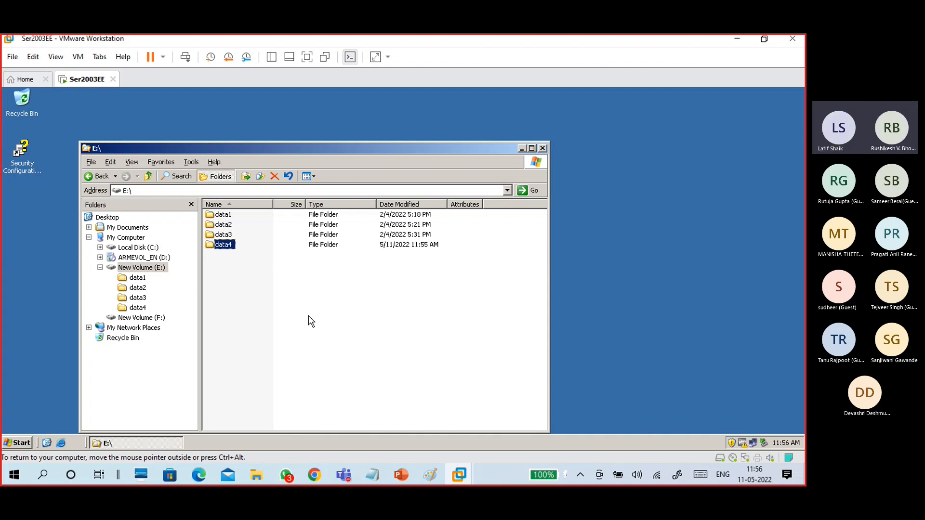
# Create a new text document in E:\data4 named B17f1.txt.
pyautogui.doubleClick(225, 245)
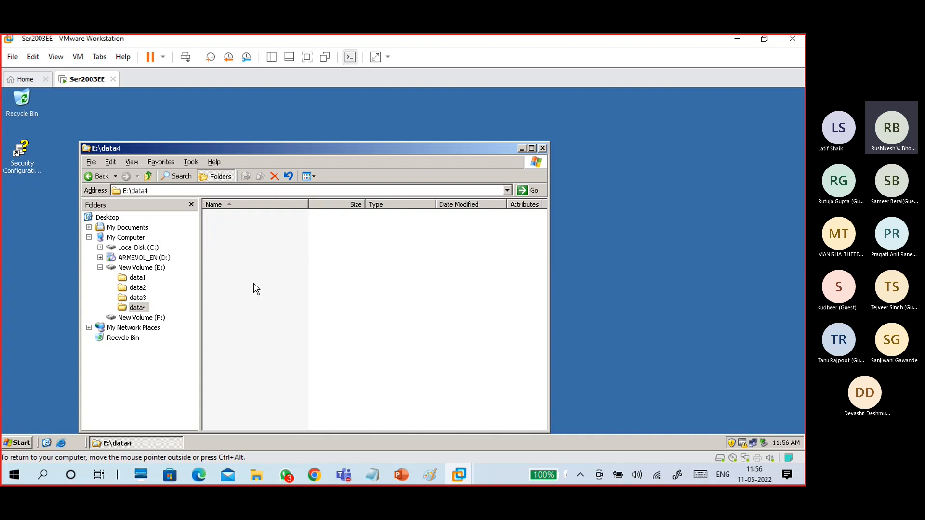
pyautogui.rightClick(251, 256)
pyautogui.moveTo(280, 354)
pyautogui.click(398, 429)
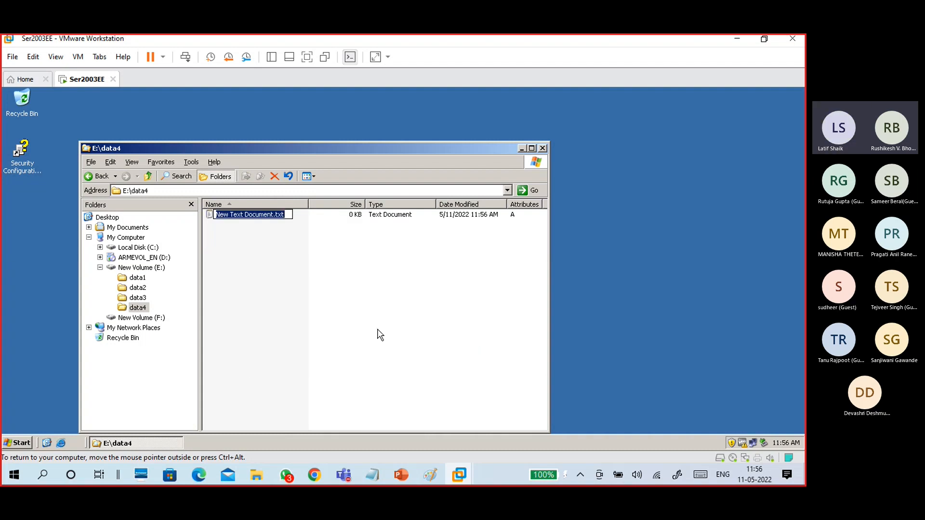
pyautogui.press('End')
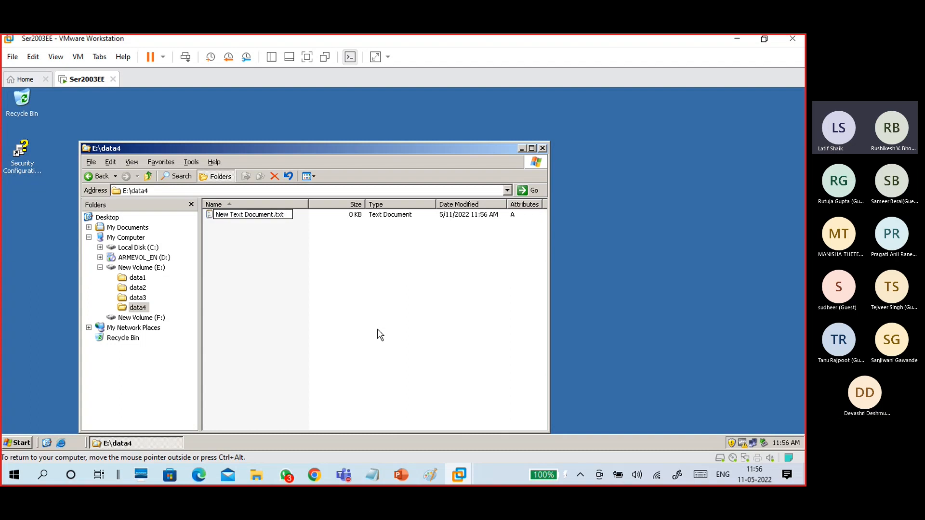
pyautogui.press('BackSpace')
pyautogui.press('BackSpace')
pyautogui.press('BackSpace')
pyautogui.press('BackSpace')
pyautogui.press('BackSpace')
pyautogui.press('BackSpace')
pyautogui.press('BackSpace')
pyautogui.press('BackSpace')
pyautogui.press('BackSpace')
pyautogui.press('BackSpace')
pyautogui.press('BackSpace')
pyautogui.press('BackSpace')
pyautogui.press('BackSpace')
pyautogui.press('BackSpace')
pyautogui.press('BackSpace')
pyautogui.press('BackSpace')
pyautogui.press('BackSpace')
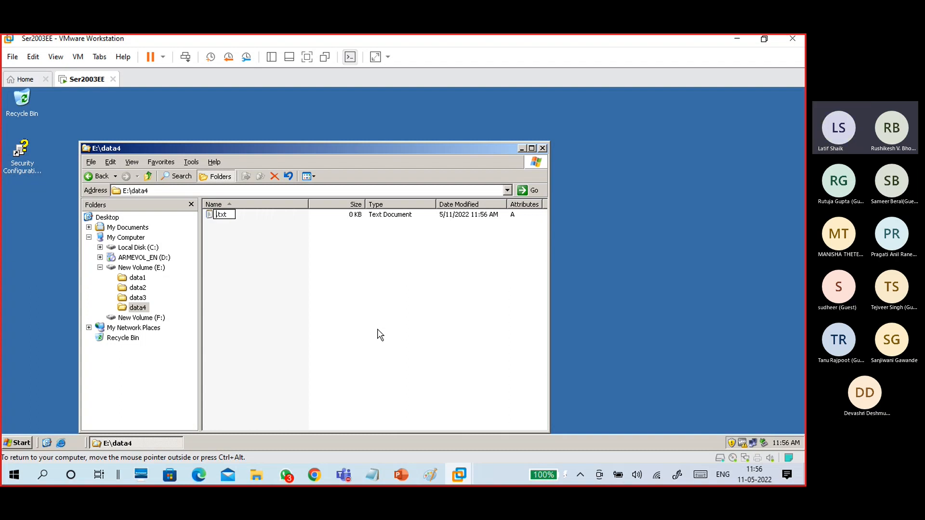
pyautogui.write('B17f1')
pyautogui.click(302, 227)
# Write 'this iss b17 f1 file' in B17f1.txt with Notepad, save it, and select the file.
pyautogui.moveTo(308, 201); pyautogui.dragTo(271, 202)
pyautogui.moveTo(328, 203); pyautogui.dragTo(302, 203)
pyautogui.moveTo(370, 203); pyautogui.dragTo(358, 203)
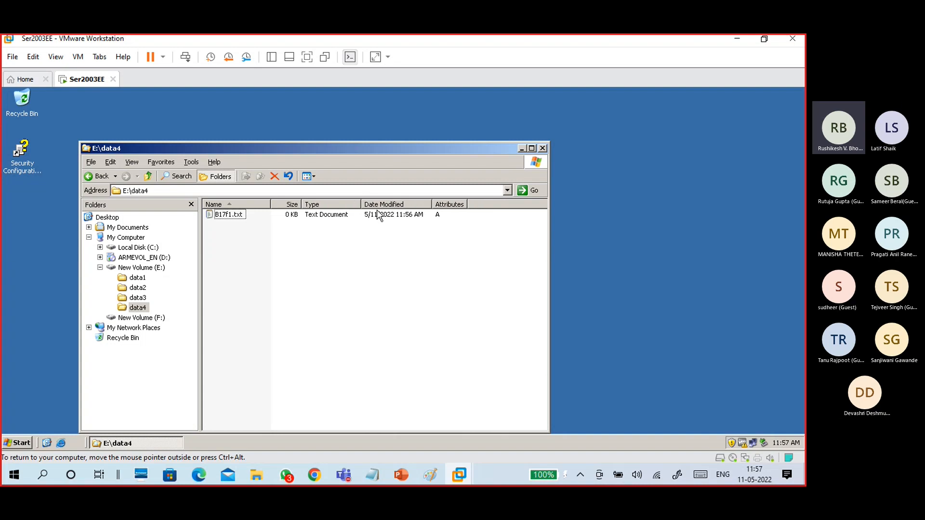
pyautogui.doubleClick(238, 217)
pyautogui.moveTo(238, 187); pyautogui.dragTo(388, 187)
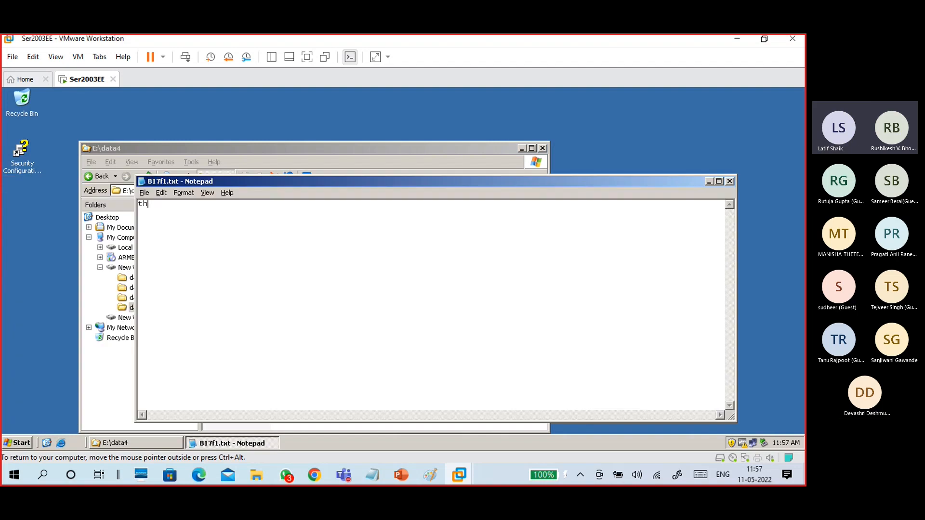
pyautogui.write('this iss b17 f1 fi')
pyautogui.click(144, 193)
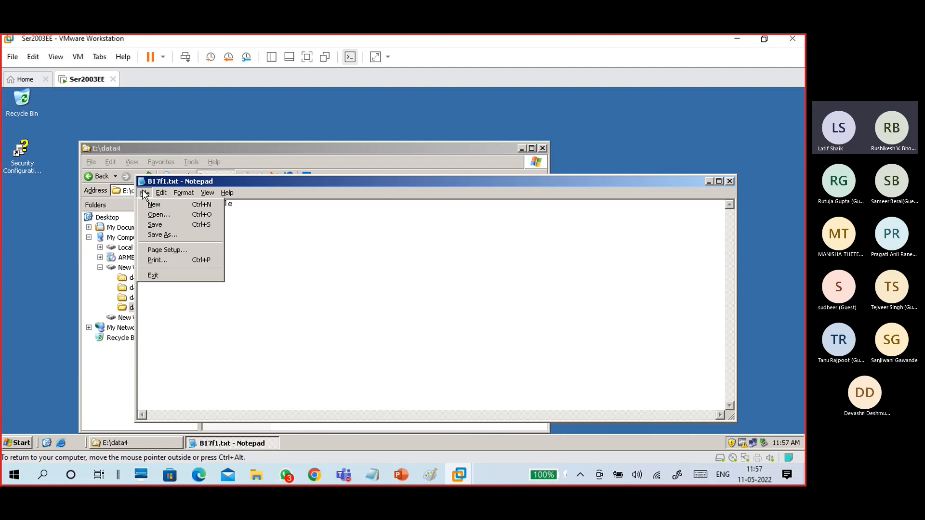
pyautogui.click(155, 275)
pyautogui.click(367, 297)
pyautogui.click(315, 249)
pyautogui.click(228, 215)
pyautogui.click(242, 234)
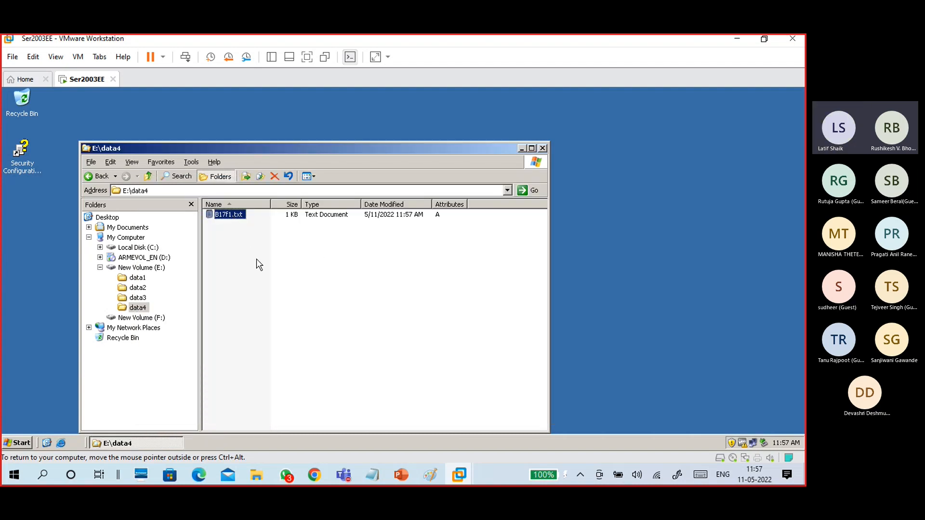
# Paste three copies of B17f1.txt into data4.
pyautogui.hotkey('ctrl', 'c')
pyautogui.click(333, 287)
pyautogui.hotkey('ctrl', 'v')
pyautogui.click(335, 287)
pyautogui.hotkey('ctrl', 'v')
pyautogui.click(335, 287)
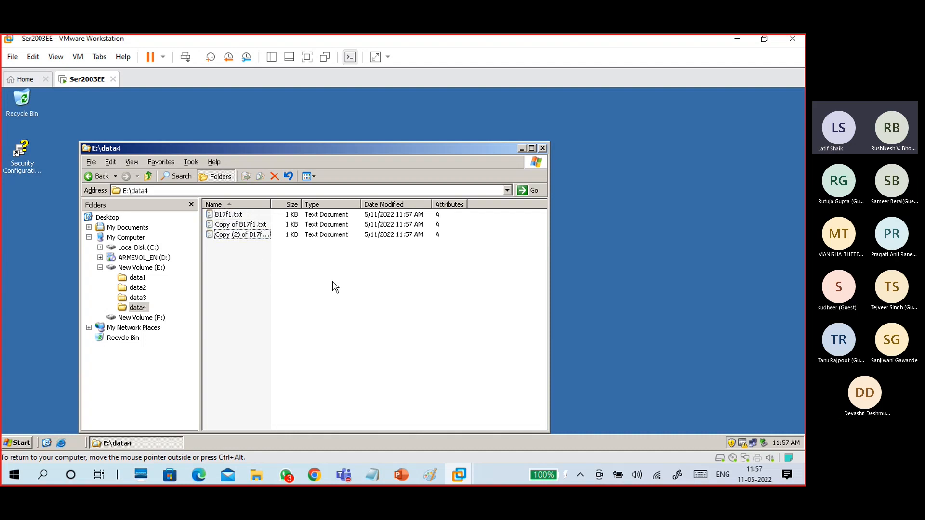
pyautogui.hotkey('ctrl', 'v')
pyautogui.click(335, 288)
# Rename 'Copy of B17f1.txt' to B17f2.txt.
pyautogui.click(247, 225)
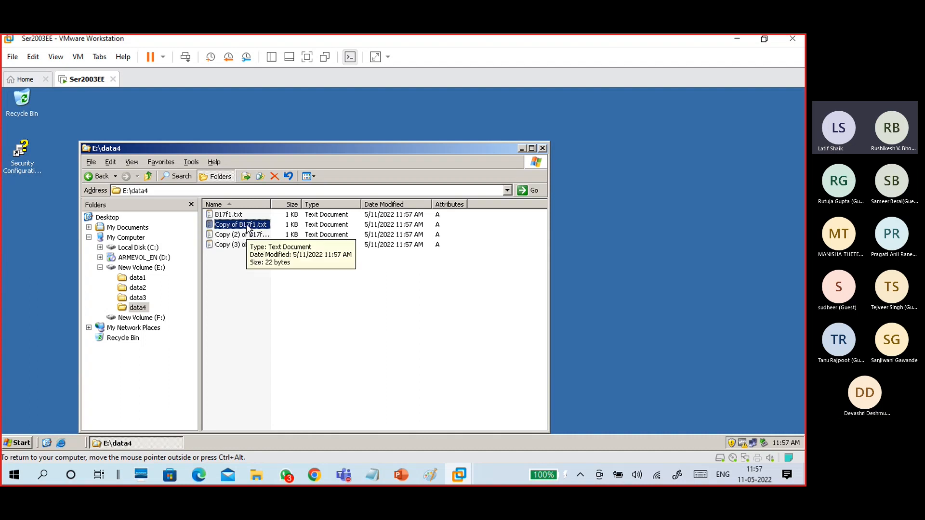
pyautogui.rightClick(248, 226)
pyautogui.click(254, 337)
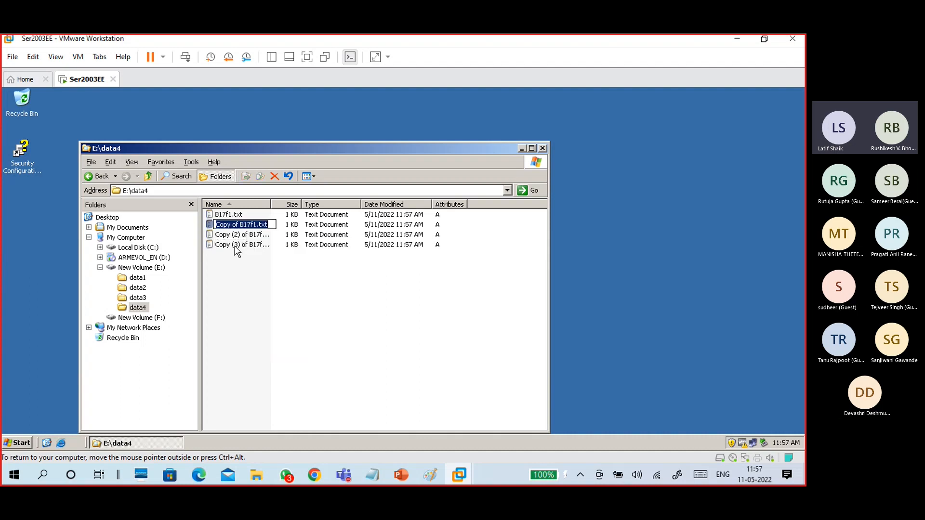
pyautogui.click(239, 224)
pyautogui.press('BackSpace')
pyautogui.press('BackSpace')
pyautogui.press('BackSpace')
pyautogui.press('BackSpace')
pyautogui.press('BackSpace')
pyautogui.press('BackSpace')
pyautogui.press('BackSpace')
pyautogui.press('BackSpace')
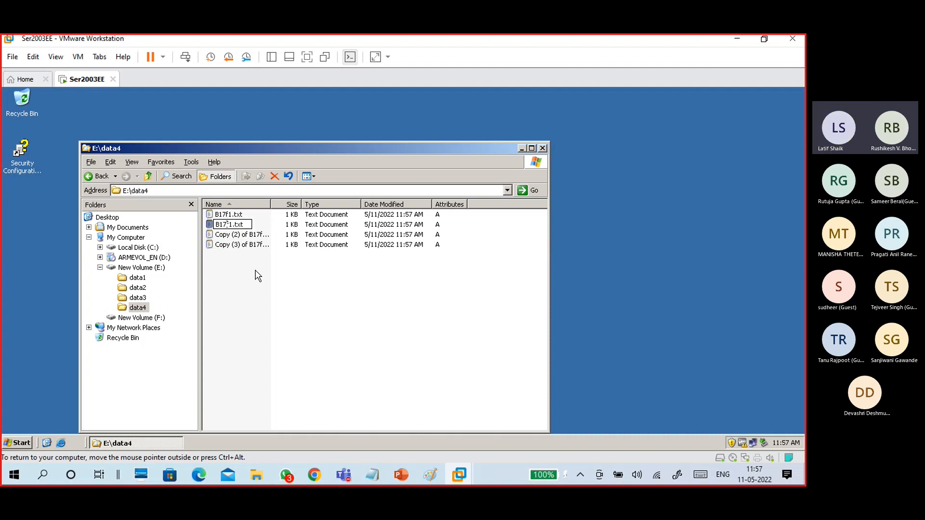
pyautogui.press('BackSpace')
pyautogui.write('2')
pyautogui.press('Return')
# Rename 'Copy (2) of B17f1.txt' to B17f3.txt.
pyautogui.click(236, 234)
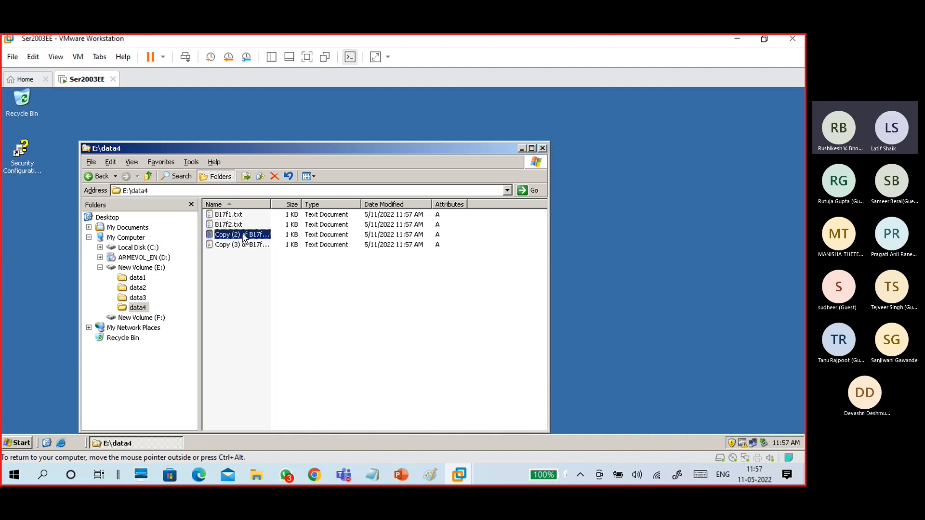
pyautogui.rightClick(243, 234)
pyautogui.click(252, 346)
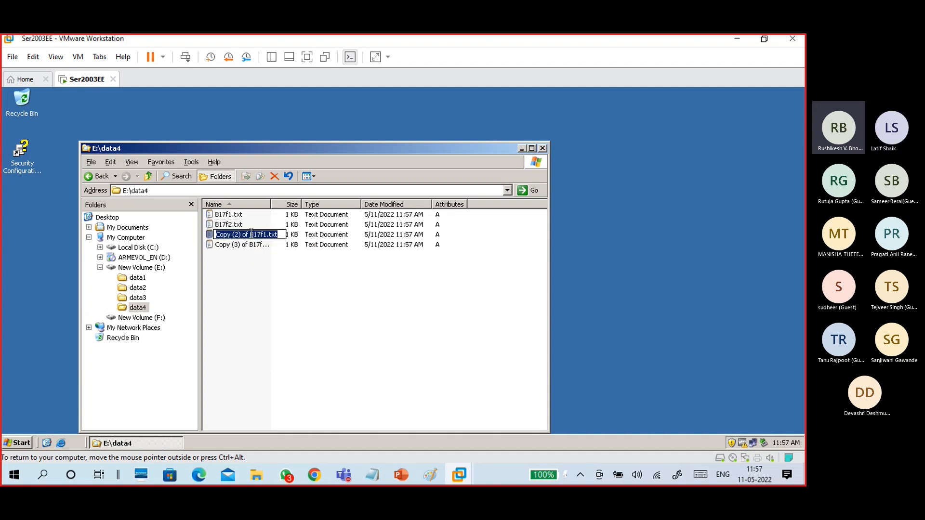
pyautogui.moveTo(251, 234); pyautogui.dragTo(201, 236)
pyautogui.press('Delete')
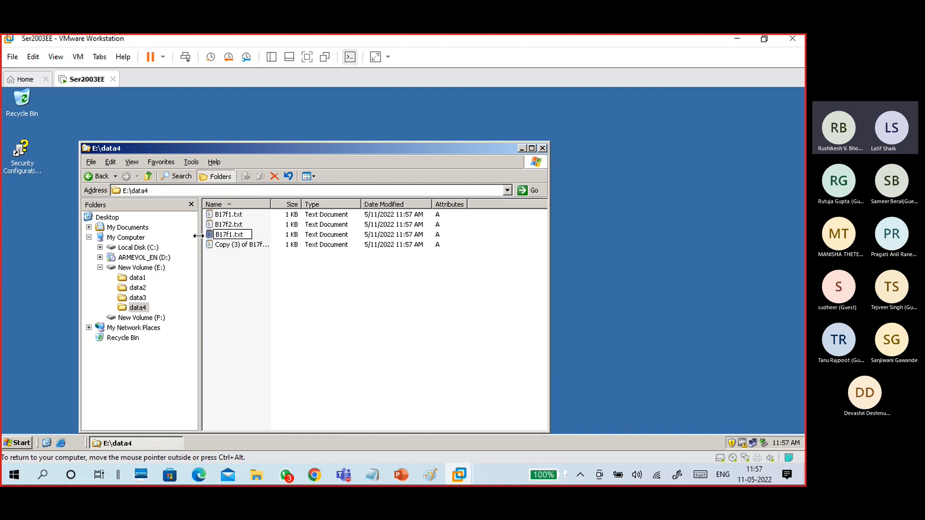
pyautogui.click(232, 235)
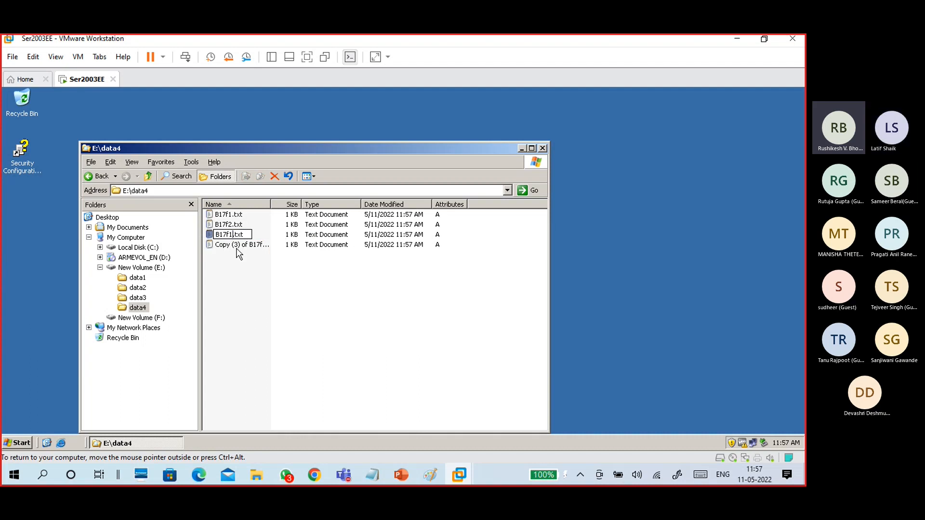
pyautogui.press('BackSpace')
pyautogui.write('4')
pyautogui.press('BackSpace')
pyautogui.write('3')
pyautogui.click(254, 270)
# Delete the extra 'Copy (3) of B17f1.txt'.
pyautogui.click(250, 246)
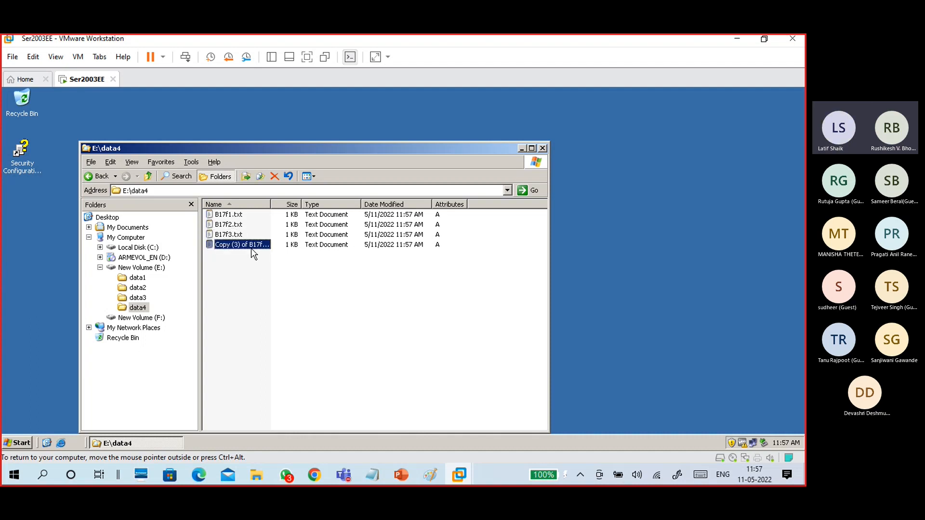
pyautogui.press('Delete')
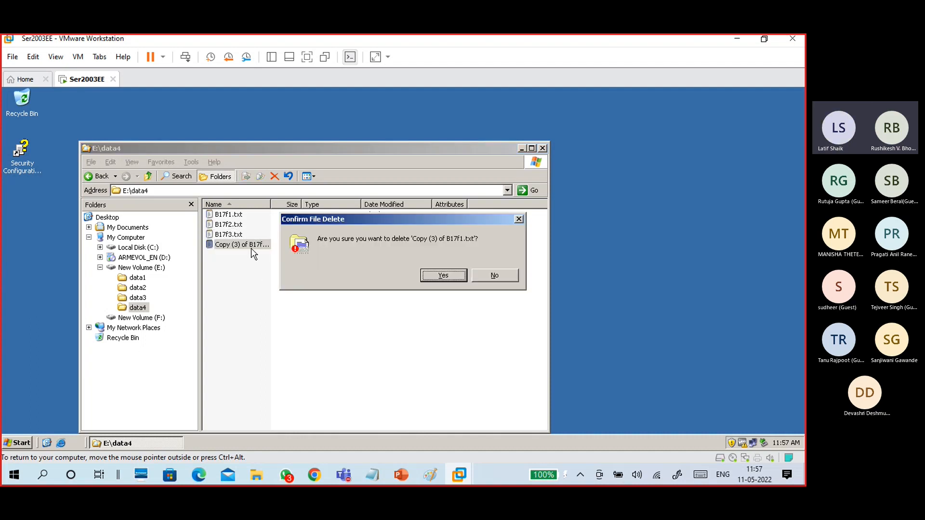
pyautogui.press('Return')
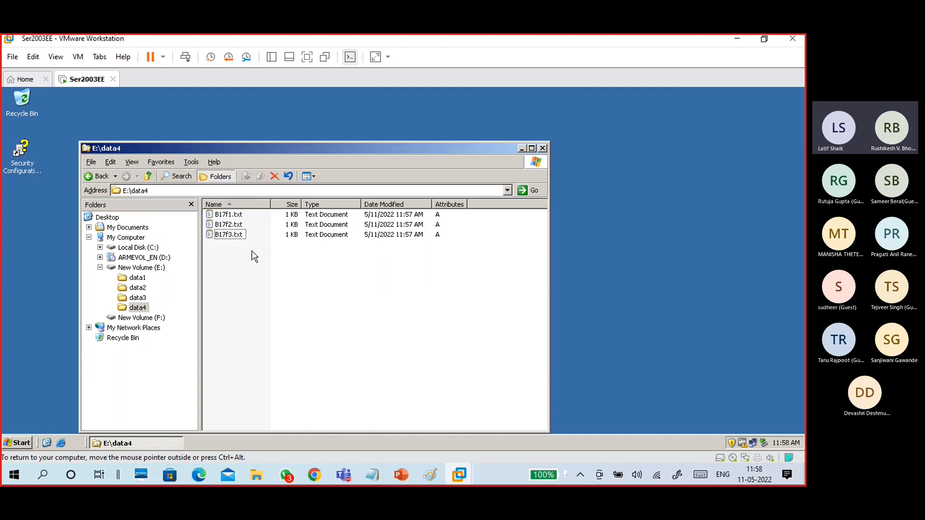
pyautogui.click(240, 225)
pyautogui.click(237, 215)
pyautogui.click(255, 272)
pyautogui.click(239, 226)
# Change the text in B17f2.txt and B17f3.txt from f1 to f2 and f3, saving each.
pyautogui.doubleClick(238, 225)
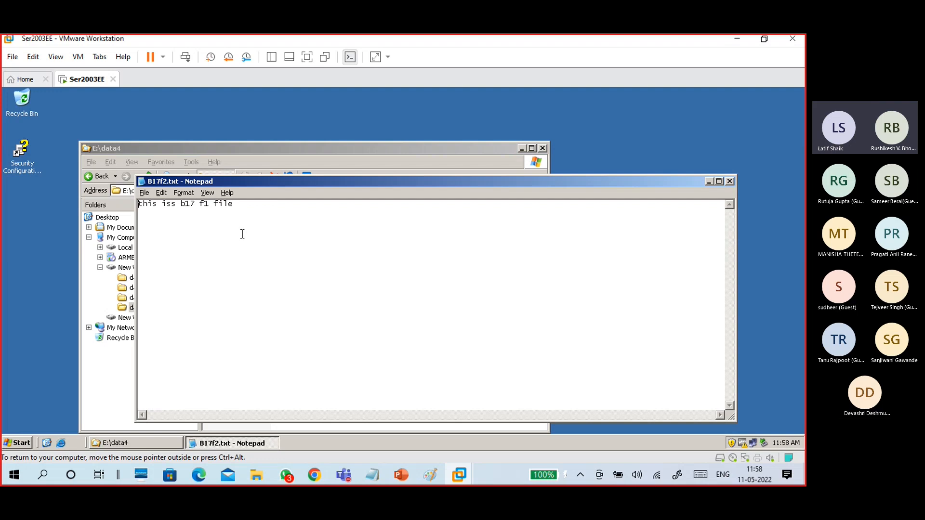
pyautogui.click(210, 205)
pyautogui.press('BackSpace')
pyautogui.write('2')
pyautogui.click(730, 181)
pyautogui.click(343, 295)
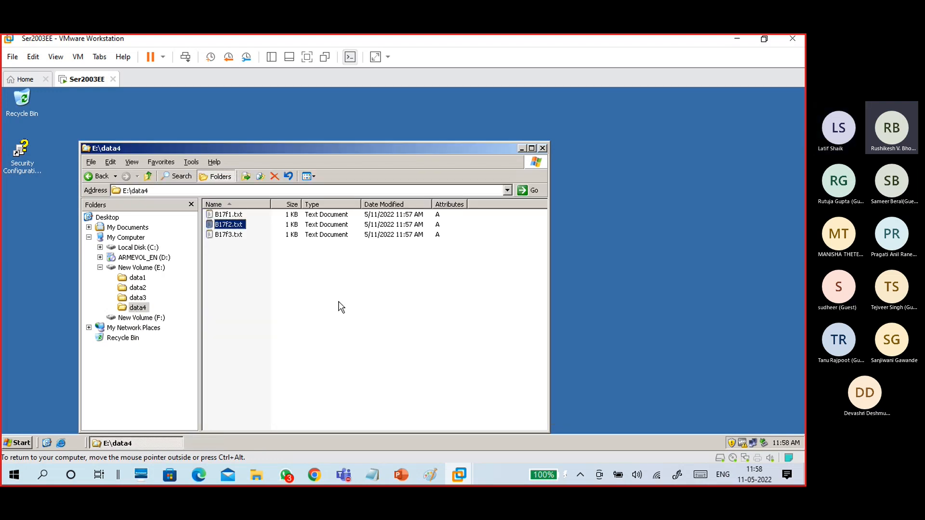
pyautogui.doubleClick(230, 236)
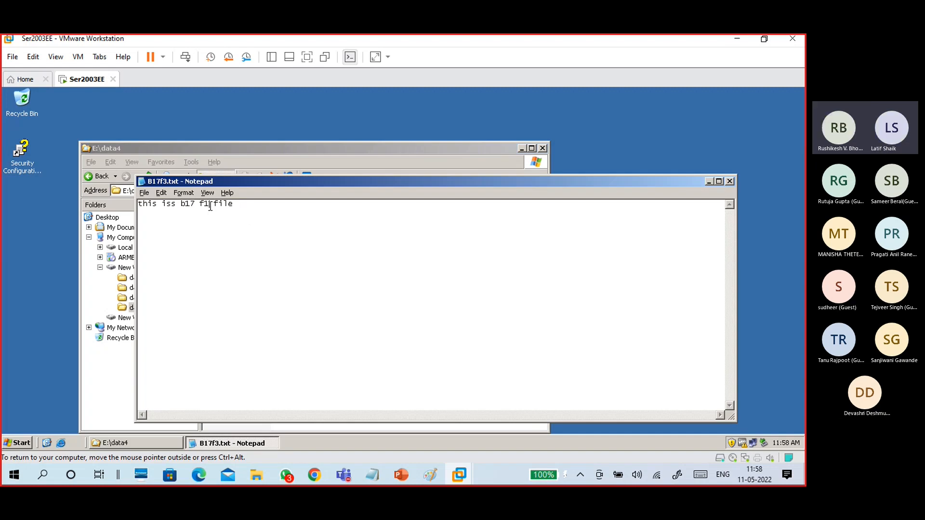
pyautogui.click(210, 205)
pyautogui.press('BackSpace')
pyautogui.write('3')
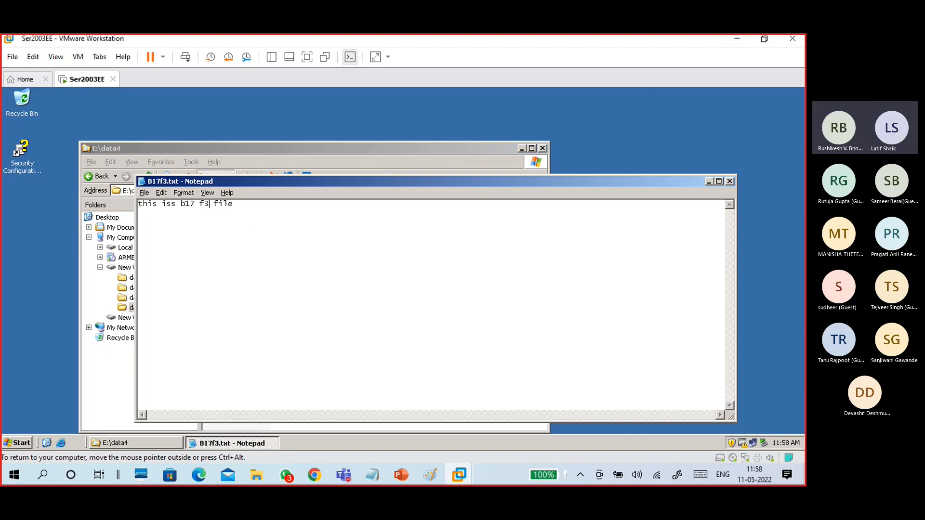
pyautogui.click(730, 181)
pyautogui.click(340, 298)
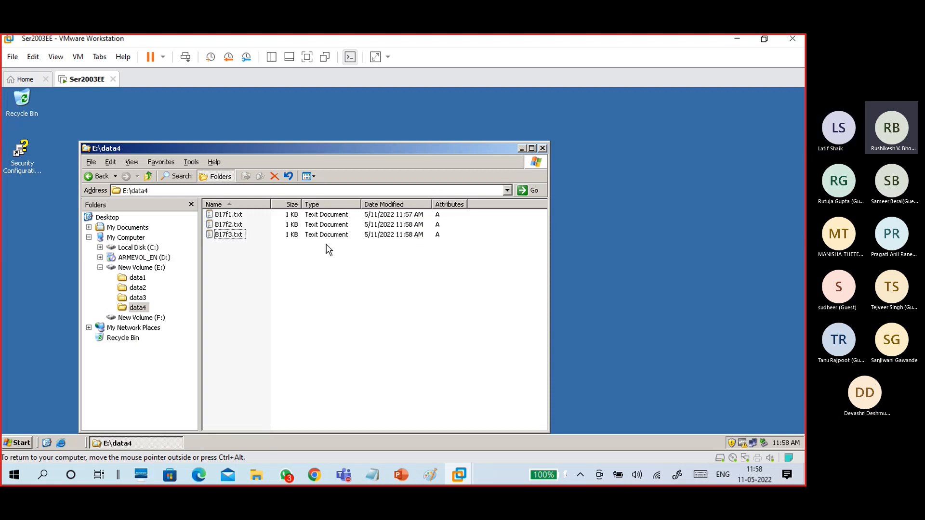
# Move the Explorer window up, check the backups on F:, and return to E:\data4.
pyautogui.click(231, 236)
pyautogui.click(431, 237)
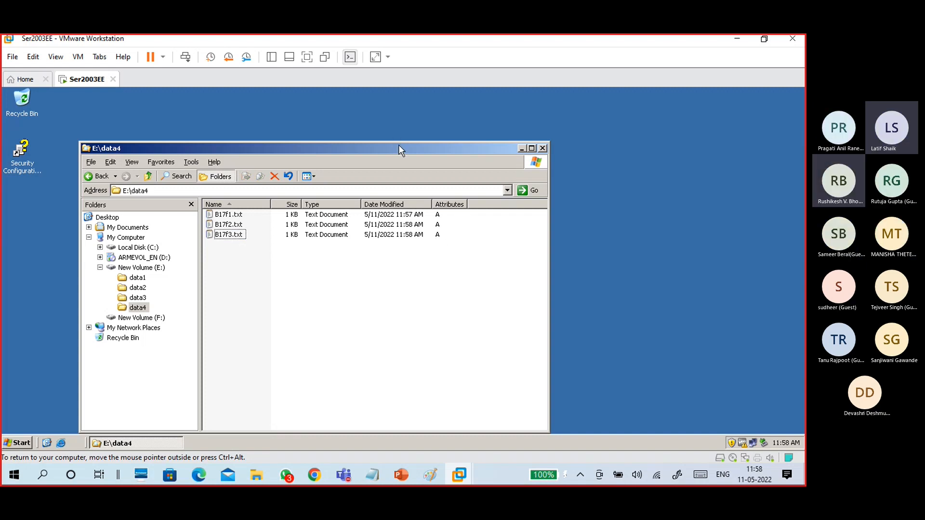
pyautogui.moveTo(398, 144); pyautogui.dragTo(405, 111)
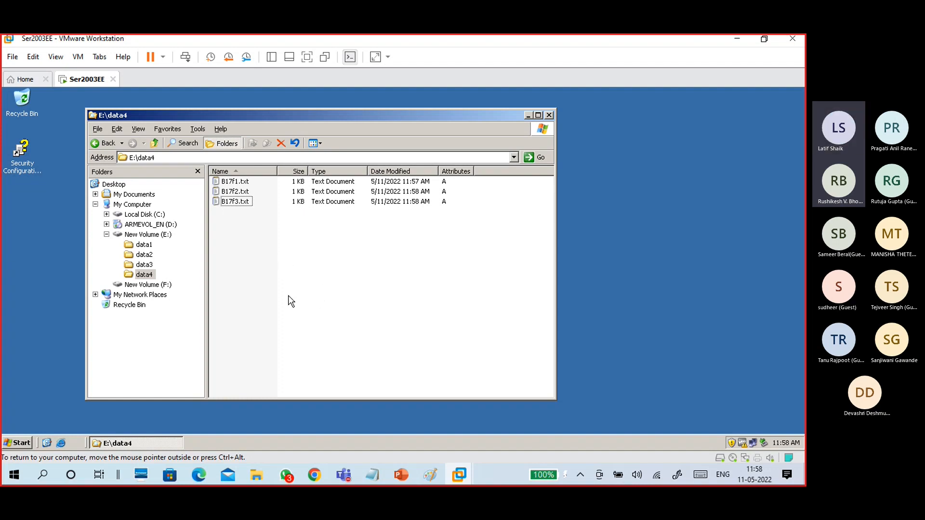
pyautogui.click(170, 286)
pyautogui.click(144, 275)
pyautogui.click(320, 284)
# Launch Backup from Accessories > System Tools and move the wizard window up and left.
pyautogui.click(19, 443)
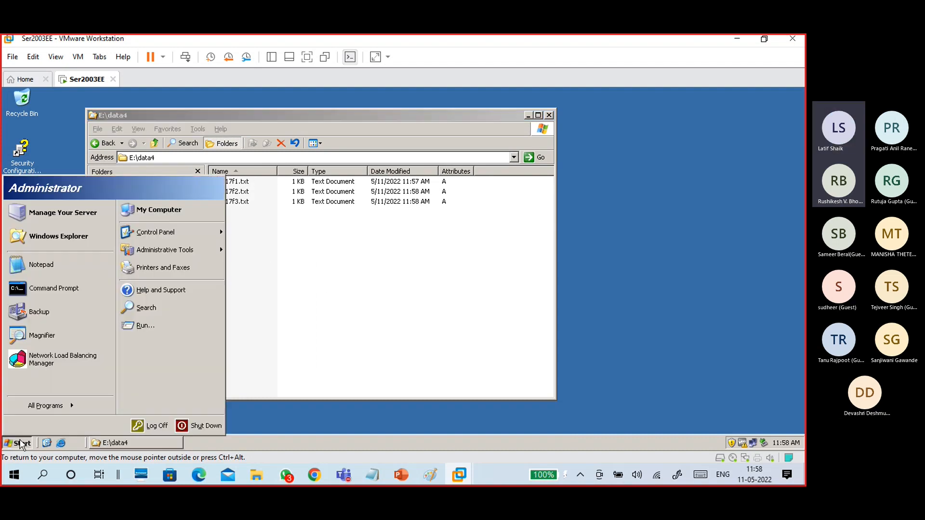
pyautogui.moveTo(33, 406)
pyautogui.moveTo(154, 359)
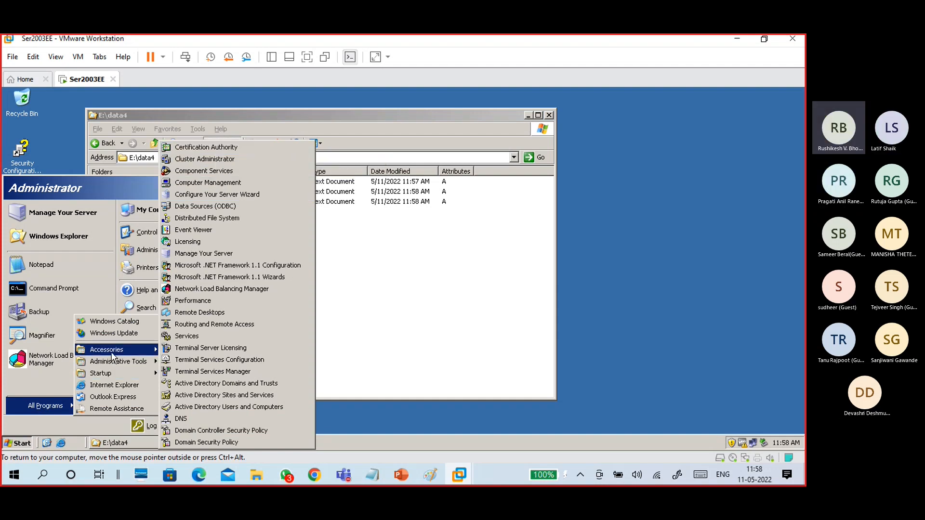
pyautogui.moveTo(132, 347)
pyautogui.moveTo(213, 245)
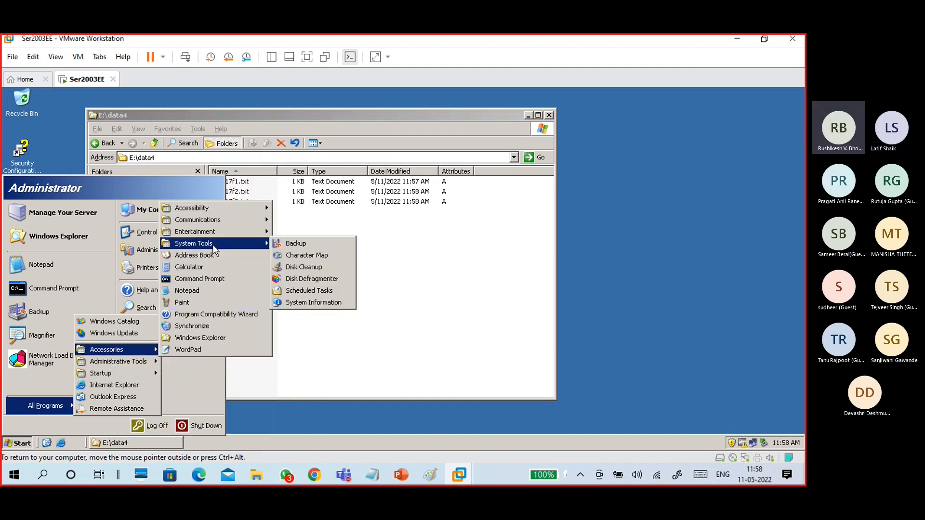
pyautogui.click(317, 242)
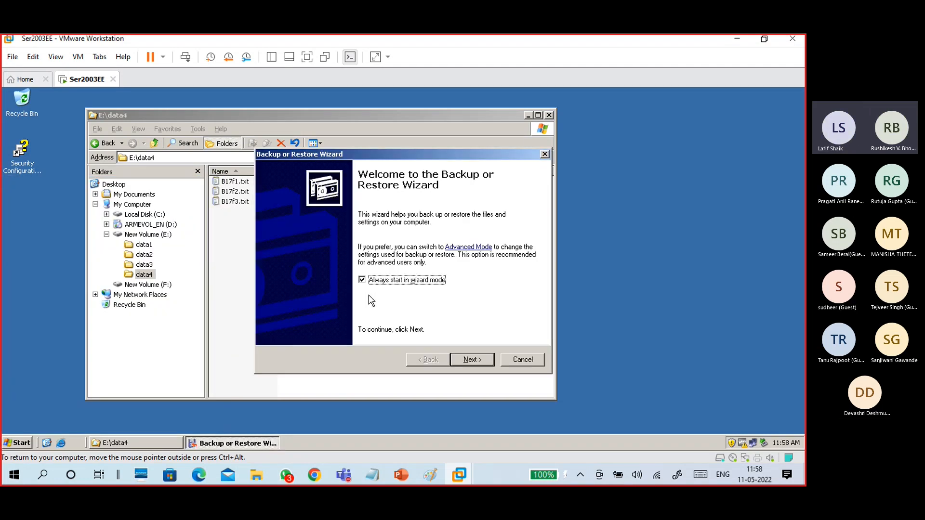
pyautogui.moveTo(388, 152); pyautogui.dragTo(300, 121)
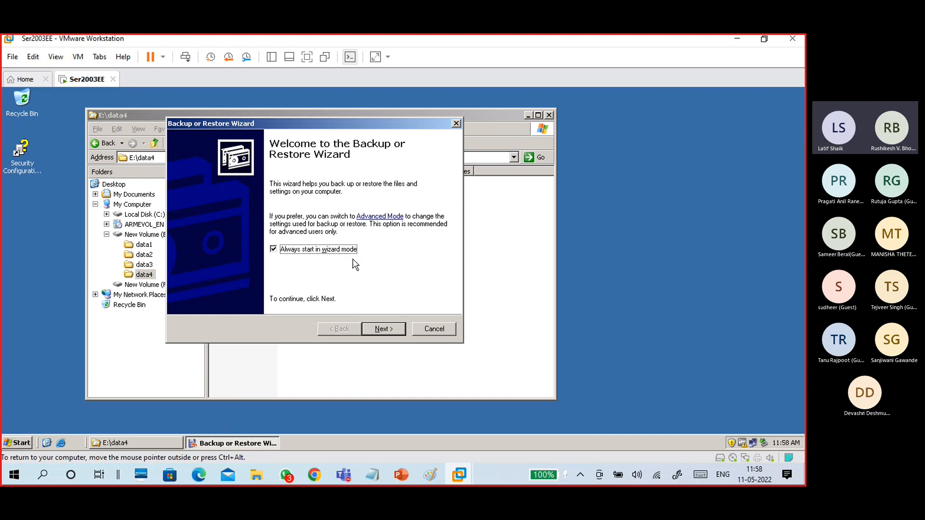
# Choose to back up files and settings by picking items yourself.
pyautogui.click(386, 330)
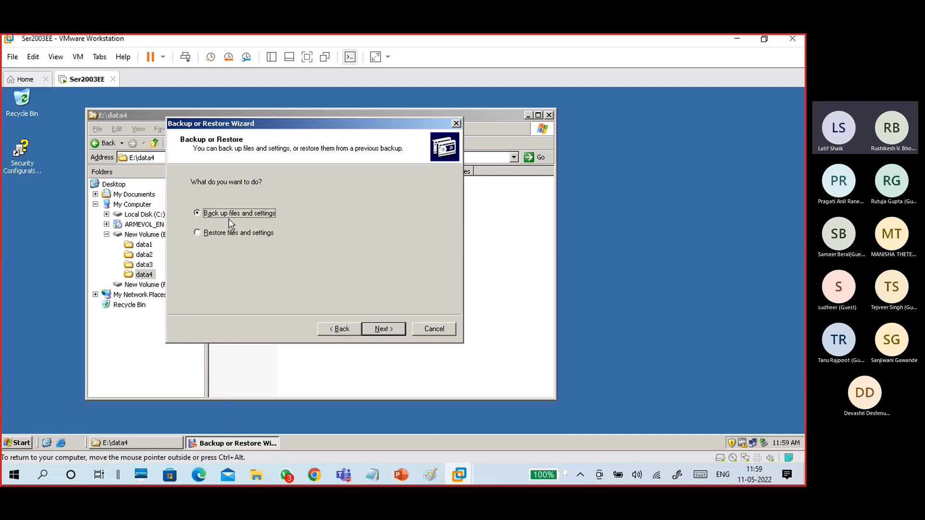
pyautogui.click(387, 331)
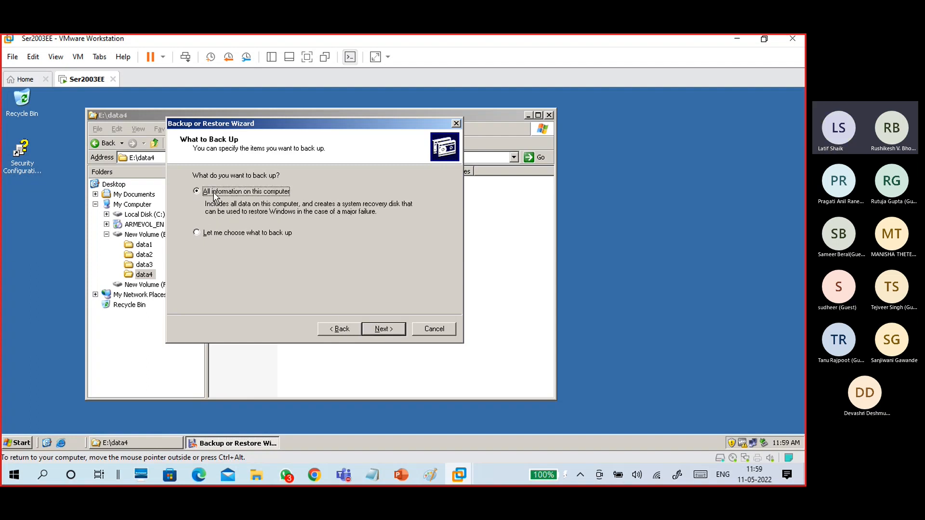
pyautogui.click(230, 234)
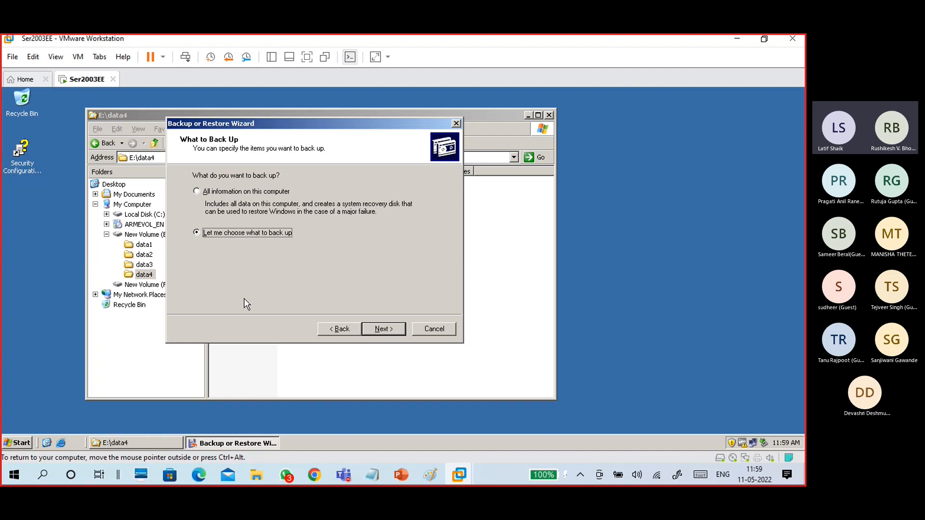
pyautogui.click(397, 328)
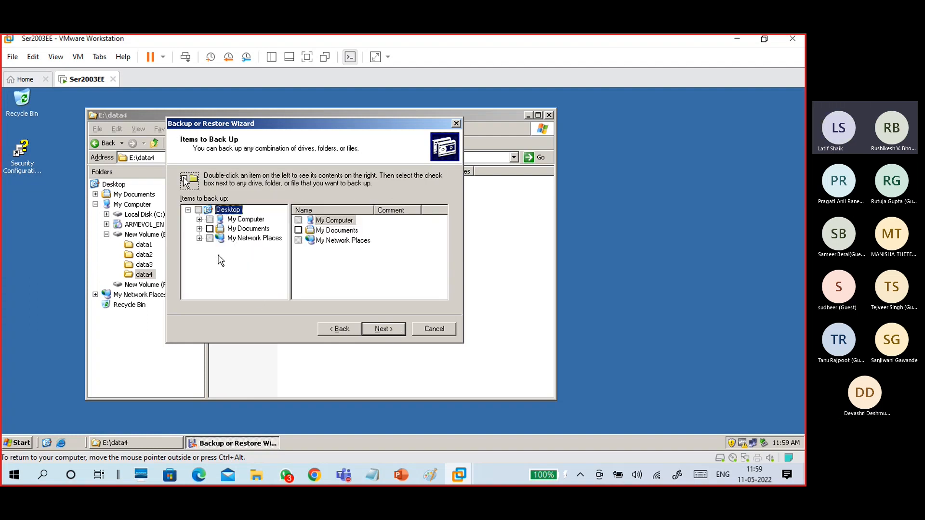
# Tick the data4 folder under My Computer > New Volume (E:) for backup.
pyautogui.click(243, 221)
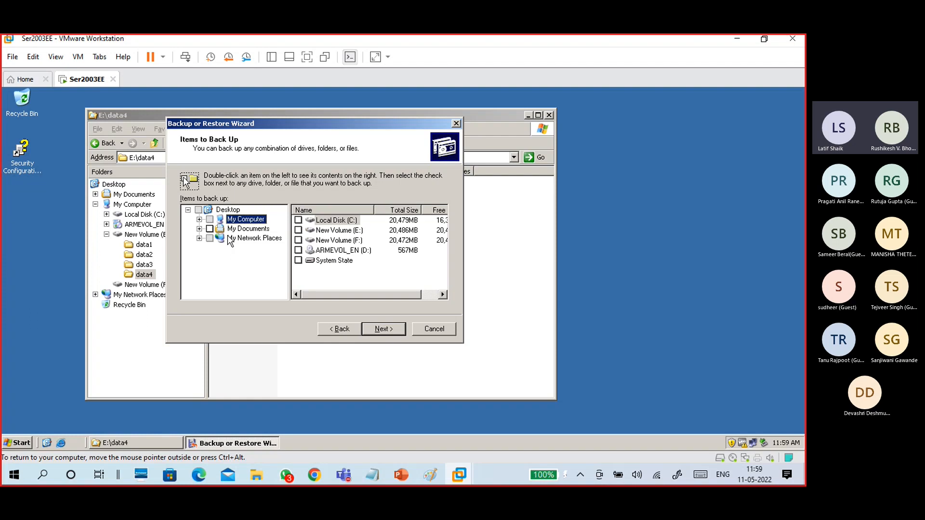
pyautogui.click(353, 241)
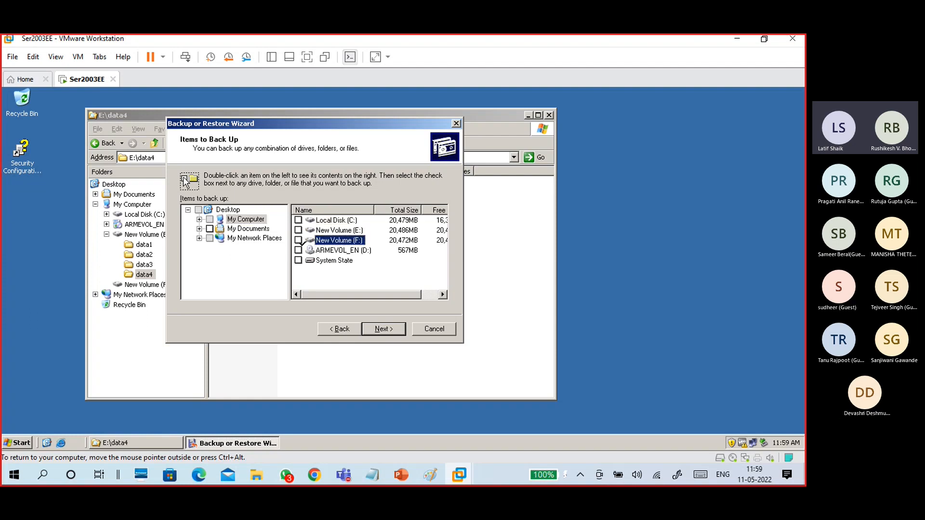
pyautogui.click(199, 219)
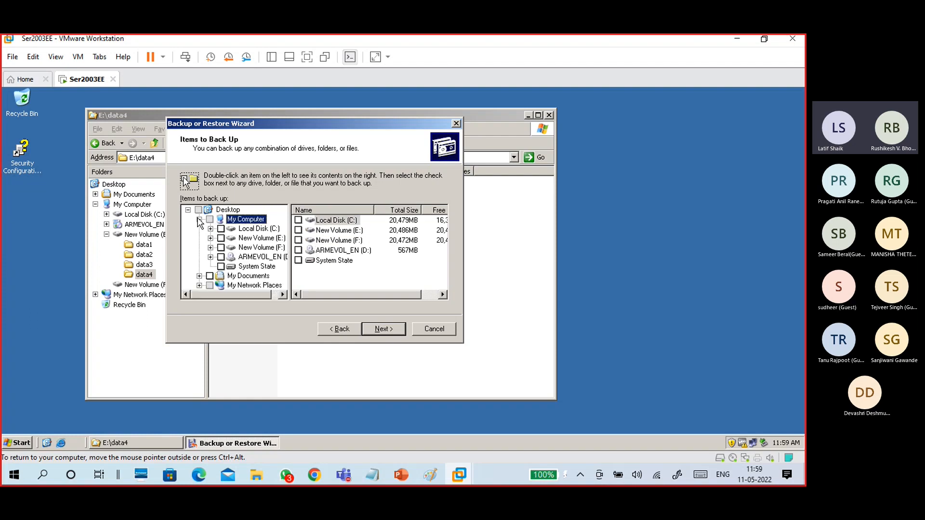
pyautogui.click(254, 238)
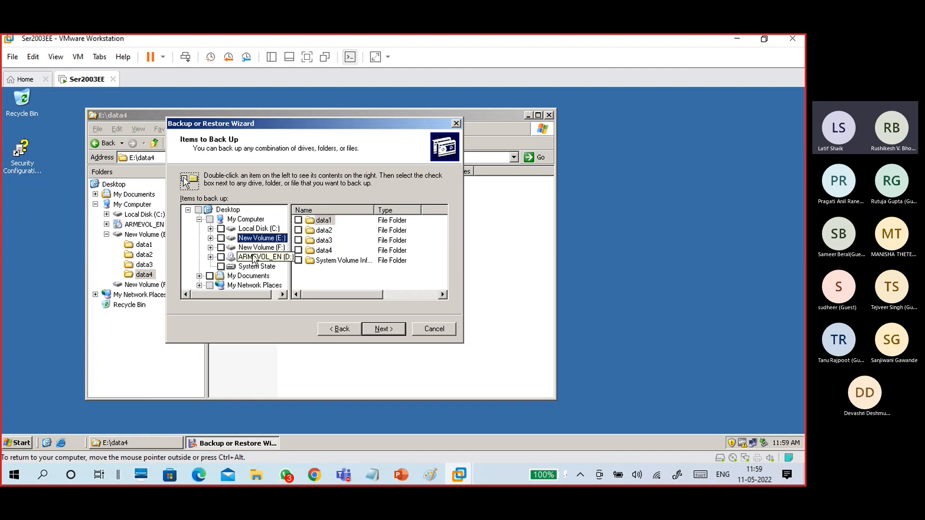
pyautogui.click(318, 252)
pyautogui.click(298, 250)
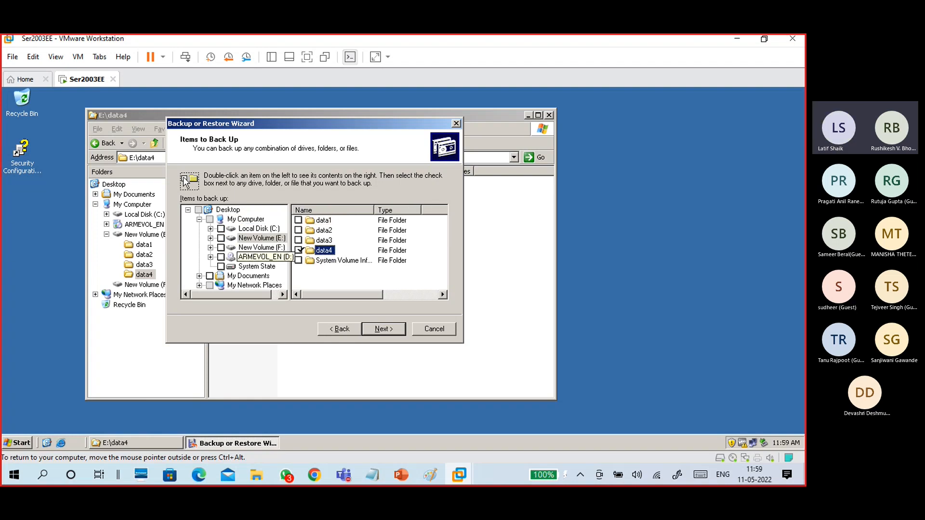
pyautogui.click(210, 238)
pyautogui.click(255, 275)
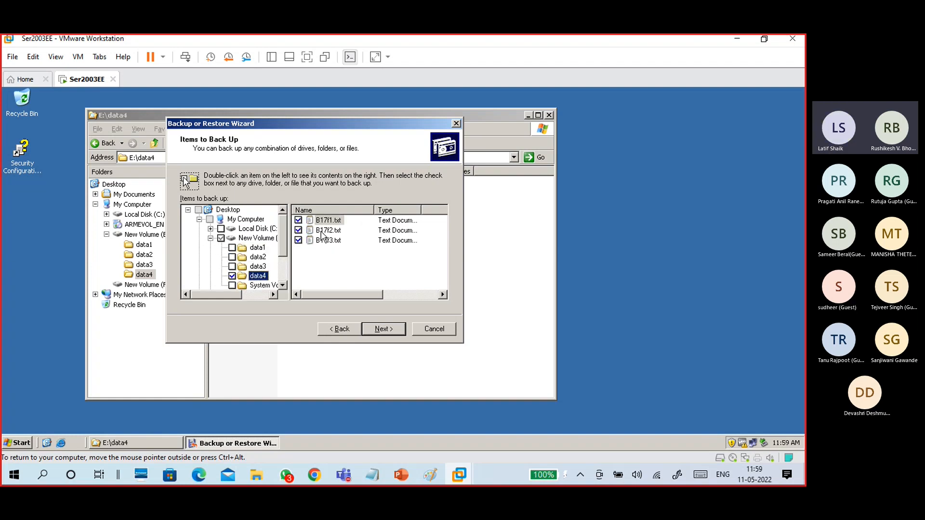
pyautogui.moveTo(337, 295)
pyautogui.mouseDown()
pyautogui.moveTo(431, 306)
pyautogui.moveTo(332, 312)
pyautogui.mouseUp()
# Keep F:\ as the destination and name the backup 20220511-Normalbackup1.
pyautogui.click(384, 332)
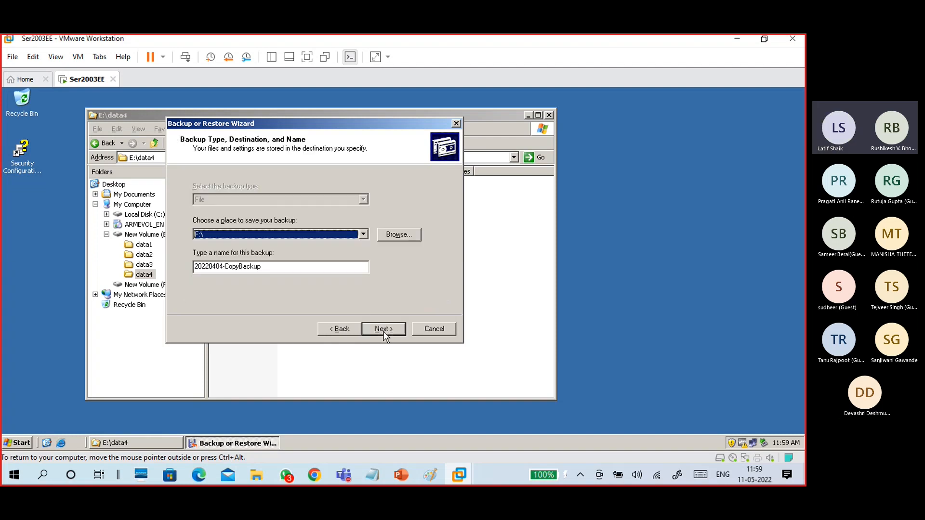
pyautogui.click(363, 235)
pyautogui.click(363, 235)
pyautogui.moveTo(266, 266); pyautogui.dragTo(180, 277)
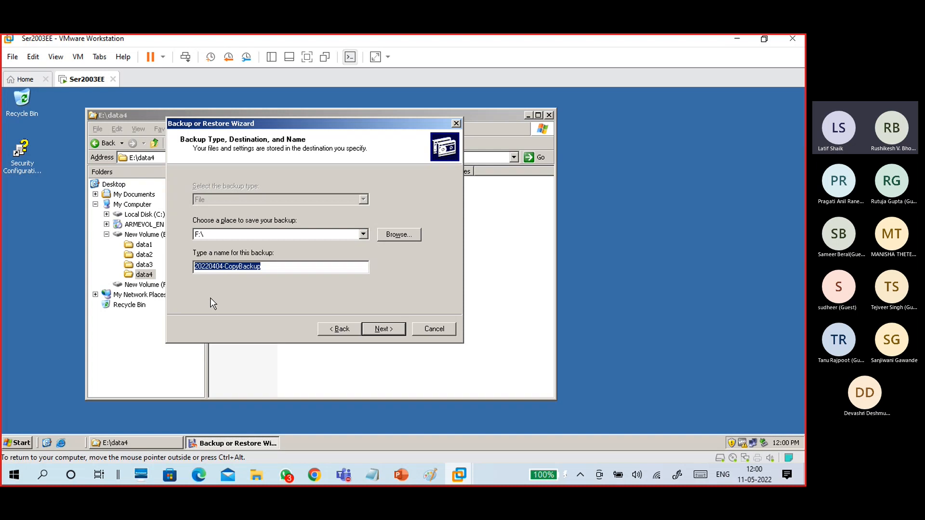
pyautogui.write('20')
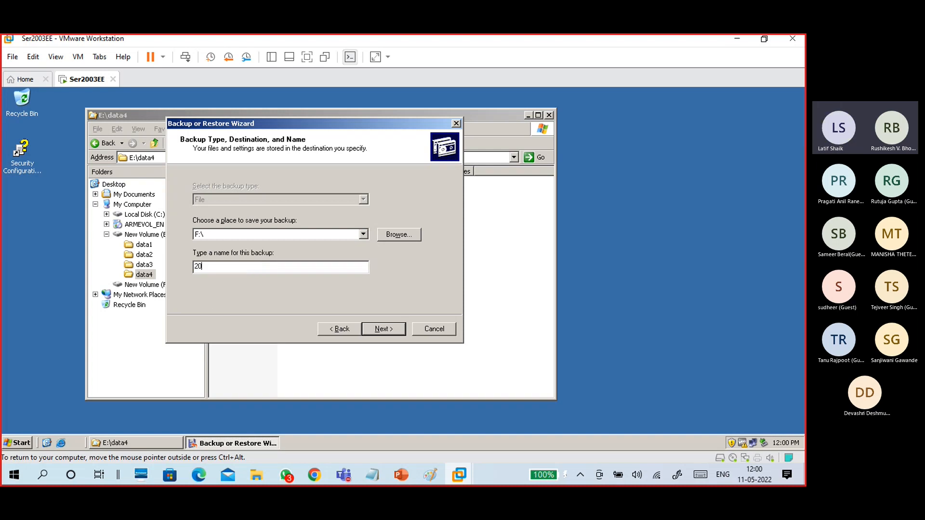
pyautogui.write('020511-Normalbackup1')
pyautogui.moveTo(276, 267); pyautogui.dragTo(223, 268)
pyautogui.click(300, 267)
pyautogui.click(401, 331)
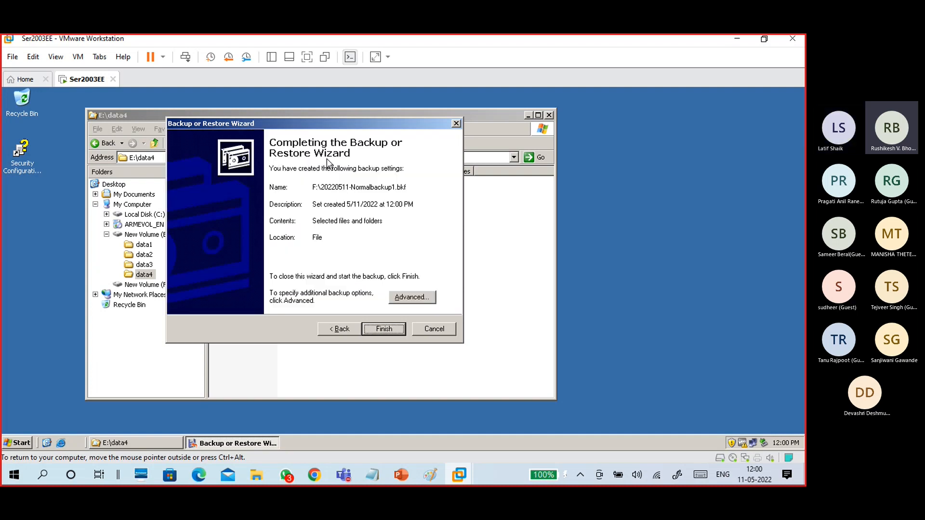
# In Advanced options, try the Copy, Incremental, Differential and Daily backup types.
pyautogui.click(422, 296)
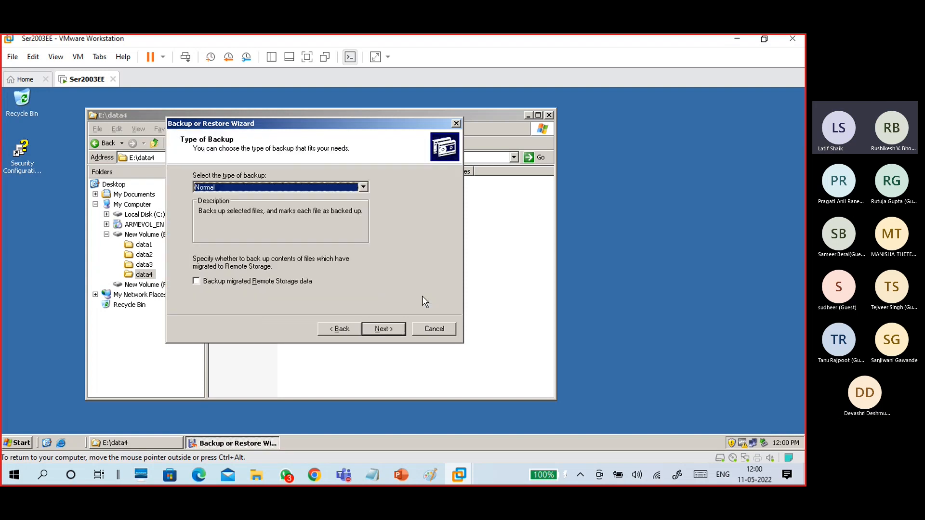
pyautogui.click(288, 189)
pyautogui.click(288, 187)
pyautogui.click(288, 189)
pyautogui.click(282, 205)
pyautogui.click(296, 189)
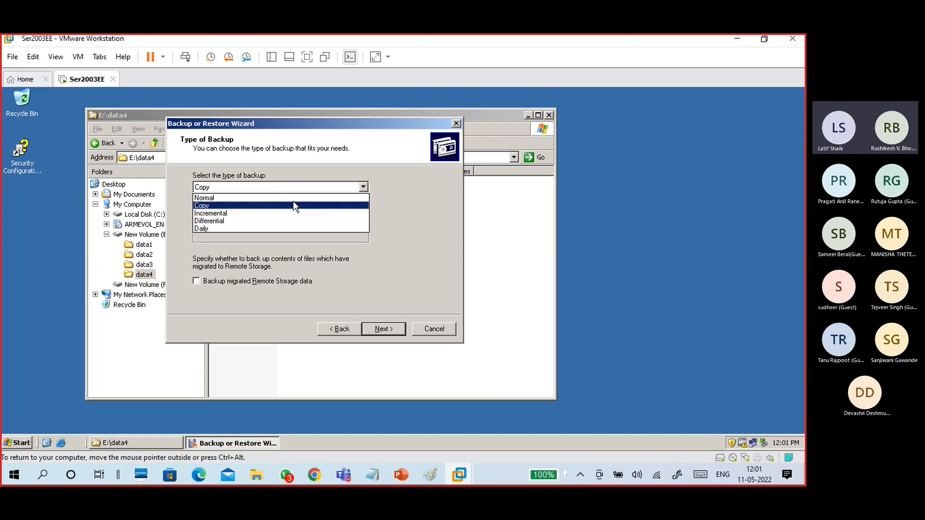
pyautogui.click(285, 213)
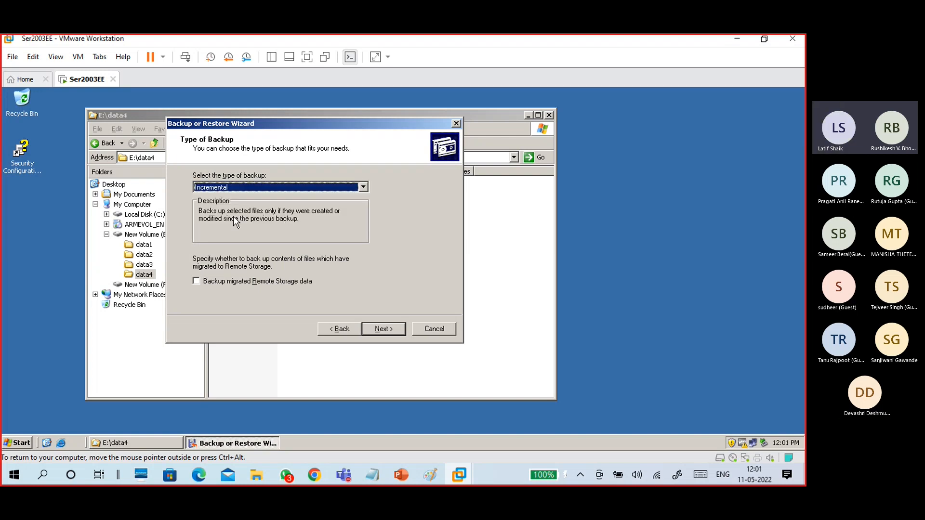
pyautogui.click(296, 186)
pyautogui.click(287, 222)
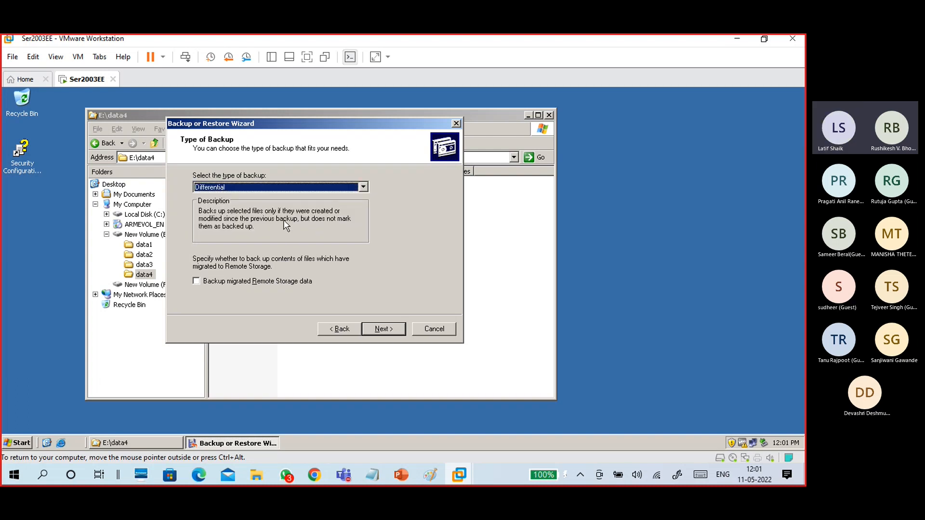
pyautogui.click(288, 185)
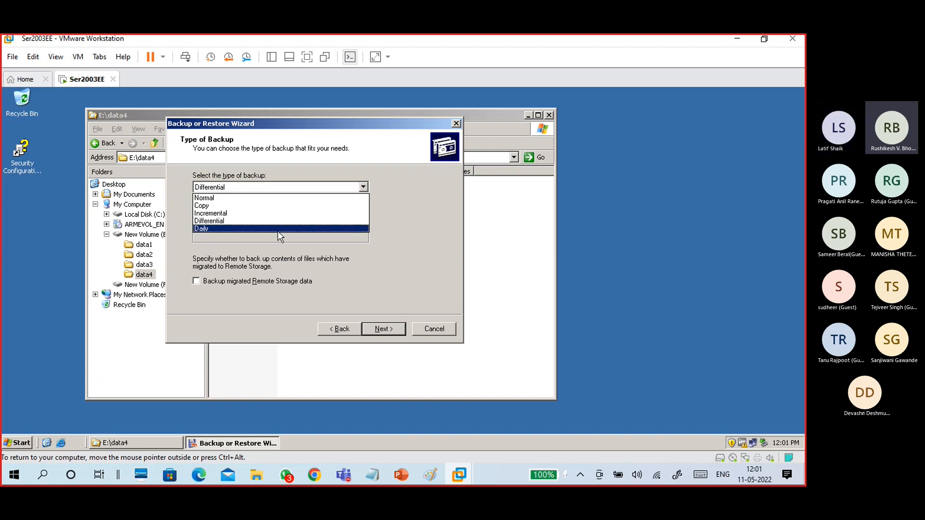
pyautogui.click(278, 231)
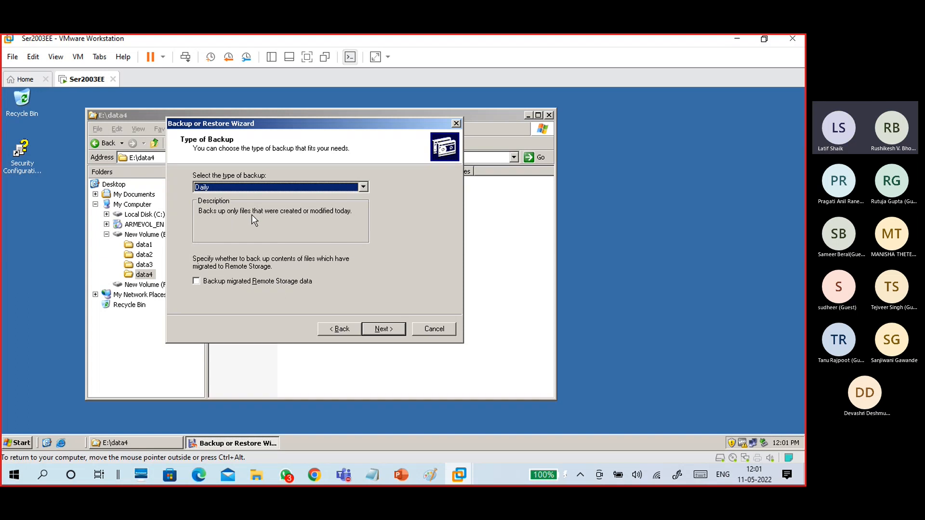
# Set the backup type back to Normal and continue.
pyautogui.click(264, 183)
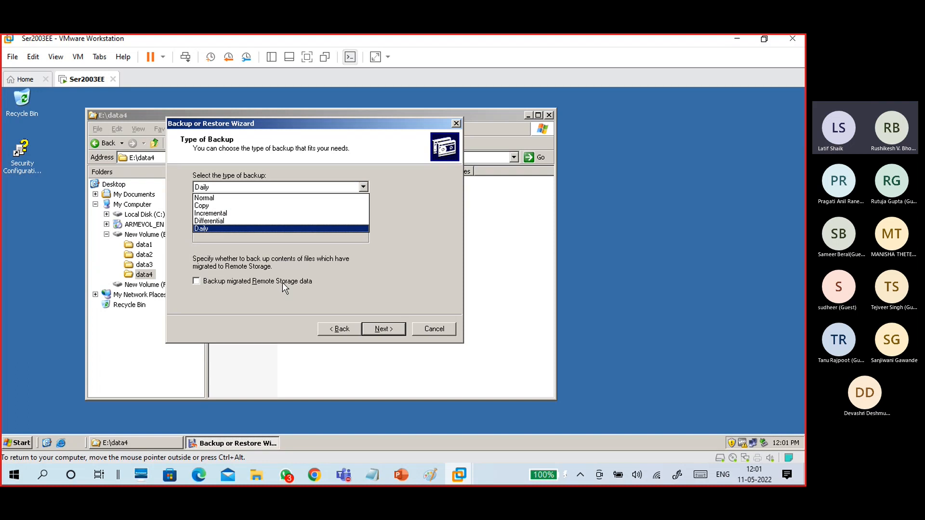
pyautogui.click(248, 198)
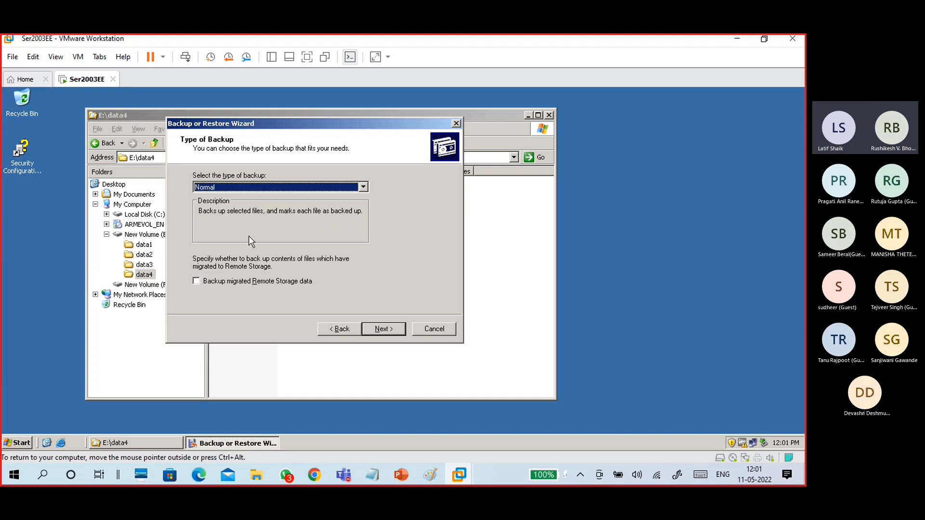
pyautogui.click(227, 186)
pyautogui.click(224, 186)
pyautogui.click(384, 327)
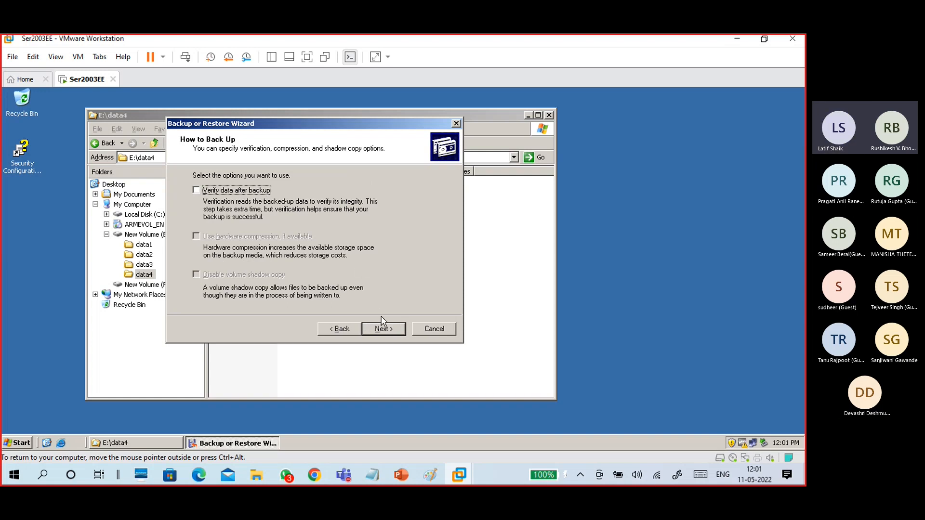
# Choose to replace the existing backups, then advance to the When to Back Up page.
pyautogui.click(383, 329)
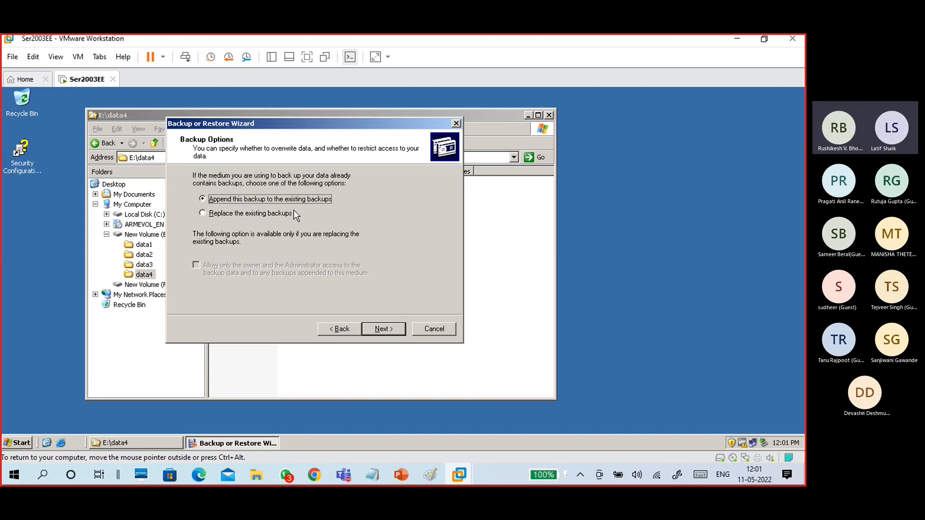
pyautogui.click(280, 214)
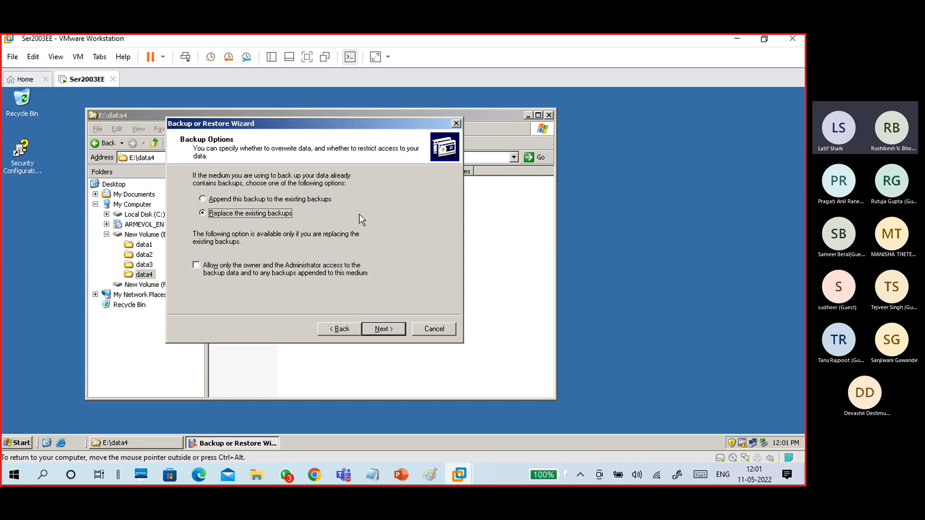
pyautogui.click(324, 199)
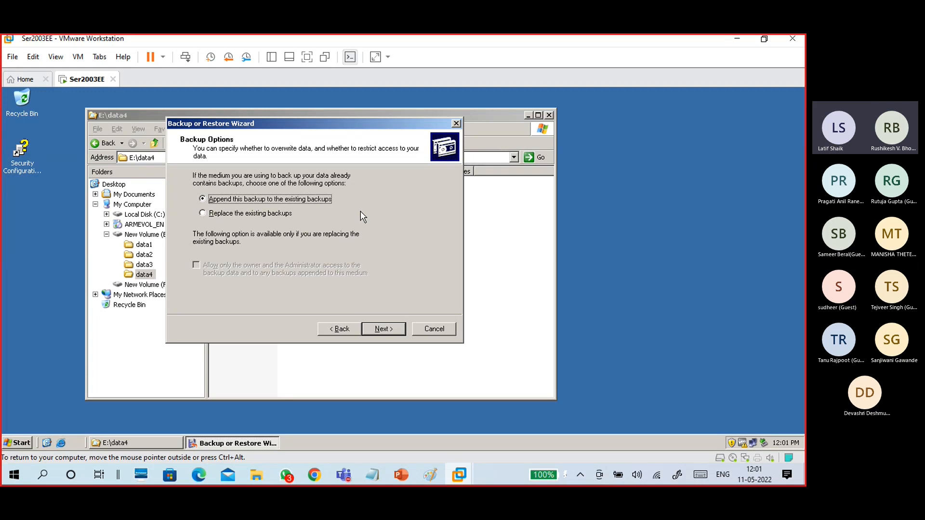
pyautogui.click(290, 214)
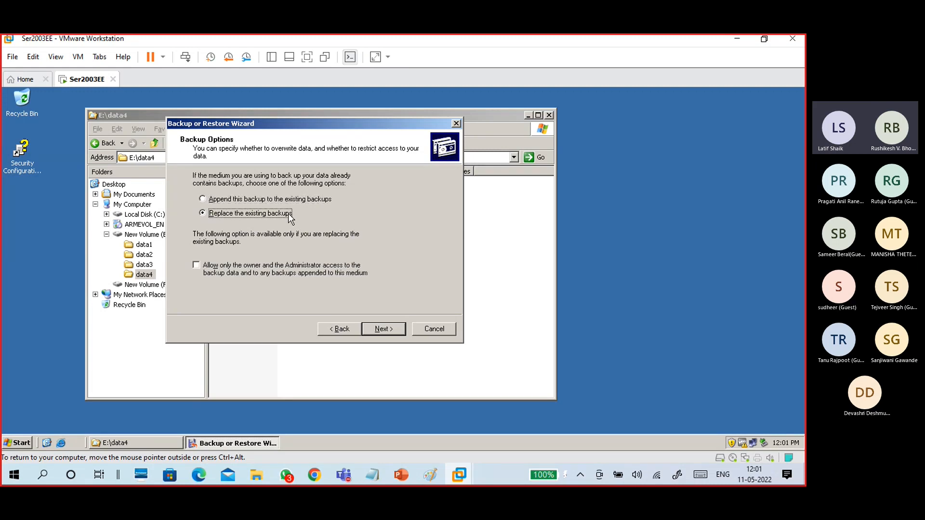
pyautogui.click(391, 328)
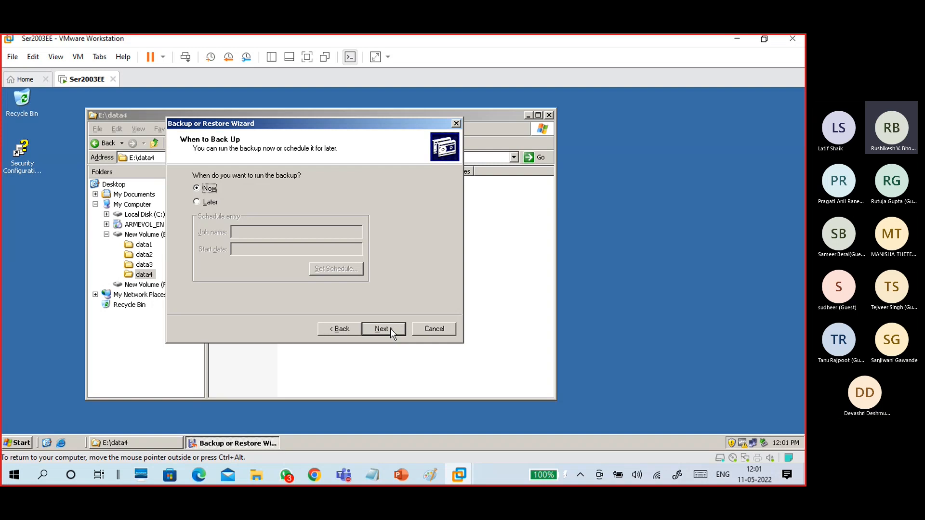
# Switch the backup to run Later and bring up the job's schedule settings.
pyautogui.click(212, 202)
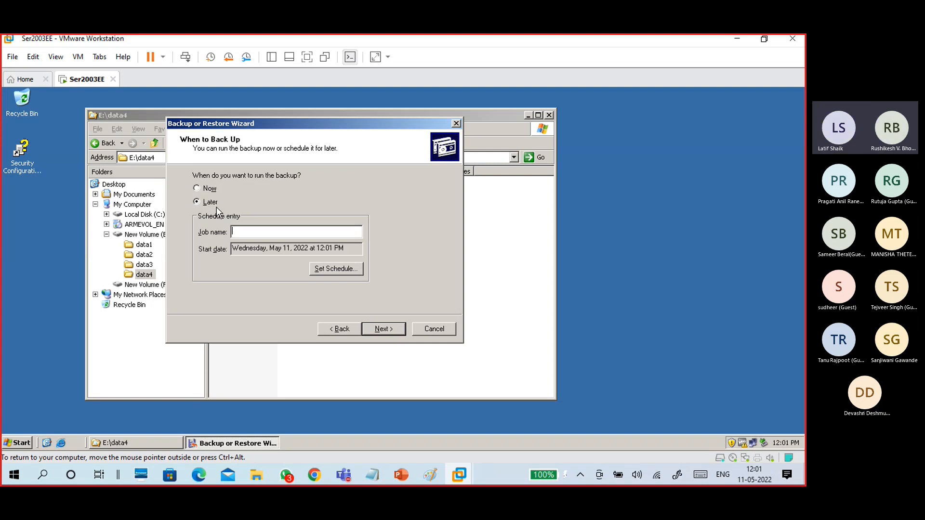
pyautogui.click(237, 231)
pyautogui.click(335, 270)
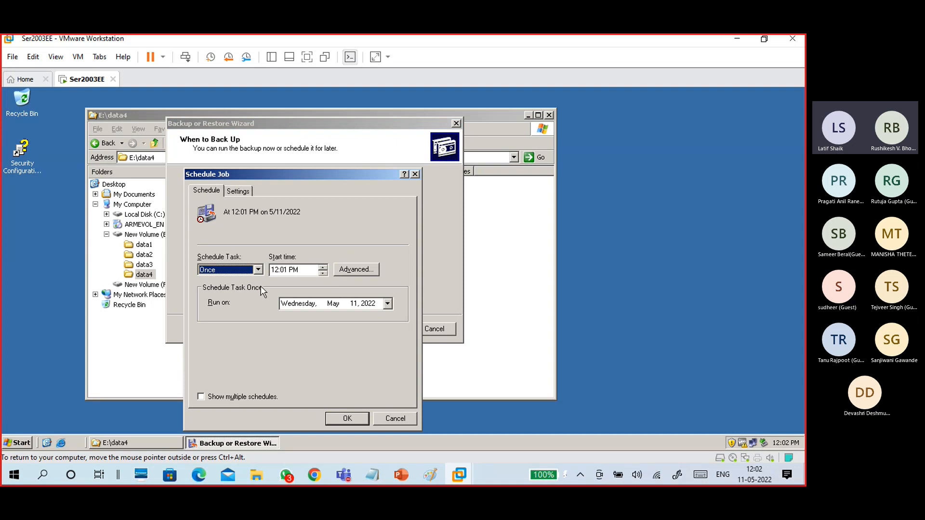
pyautogui.moveTo(261, 176); pyautogui.dragTo(412, 102)
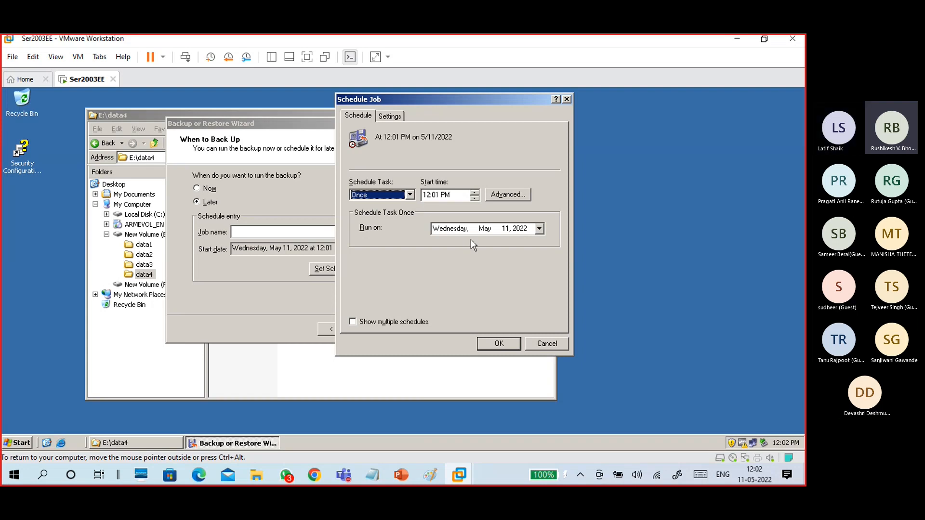
# Try the At logon, When idle and At system startup schedule options.
pyautogui.click(409, 195)
pyautogui.click(379, 244)
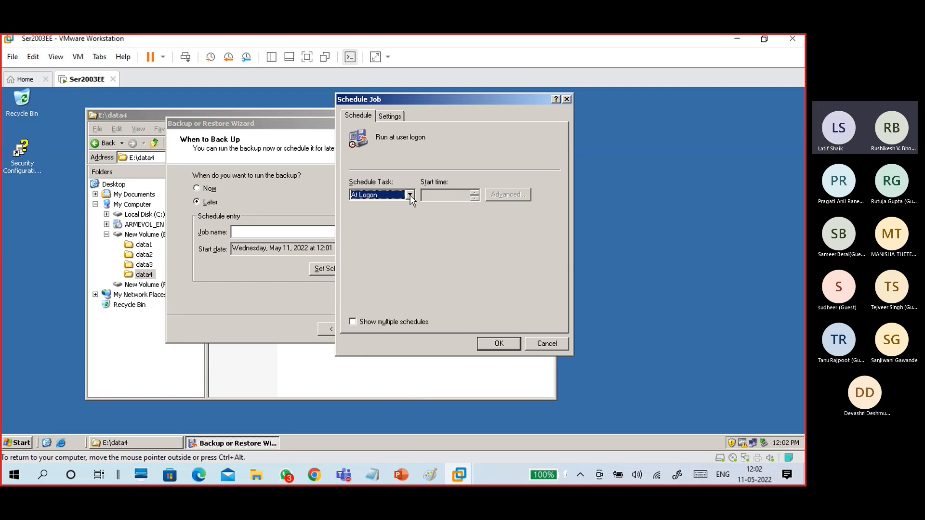
pyautogui.click(410, 195)
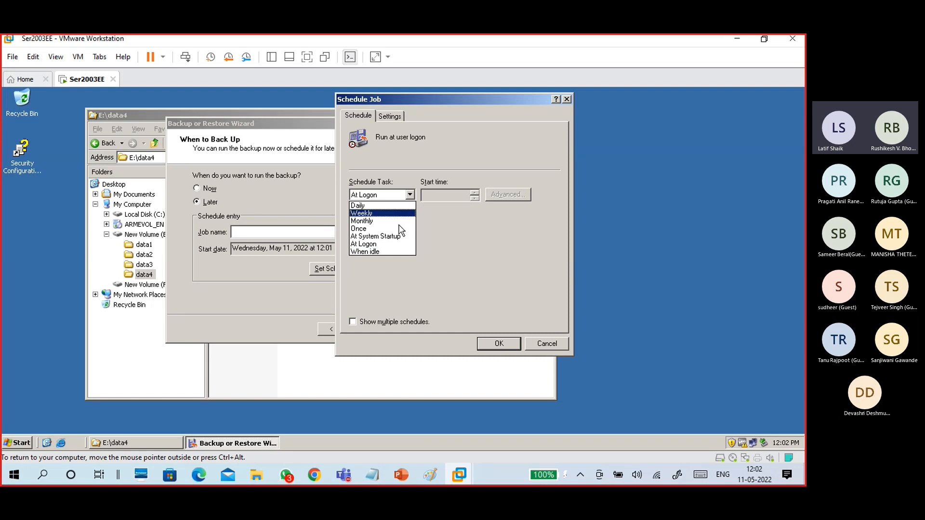
pyautogui.click(395, 251)
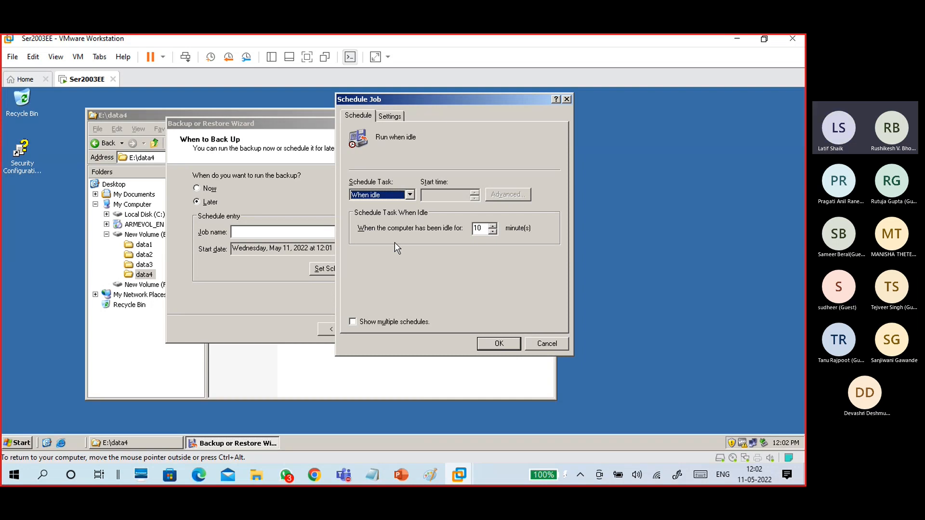
pyautogui.click(409, 195)
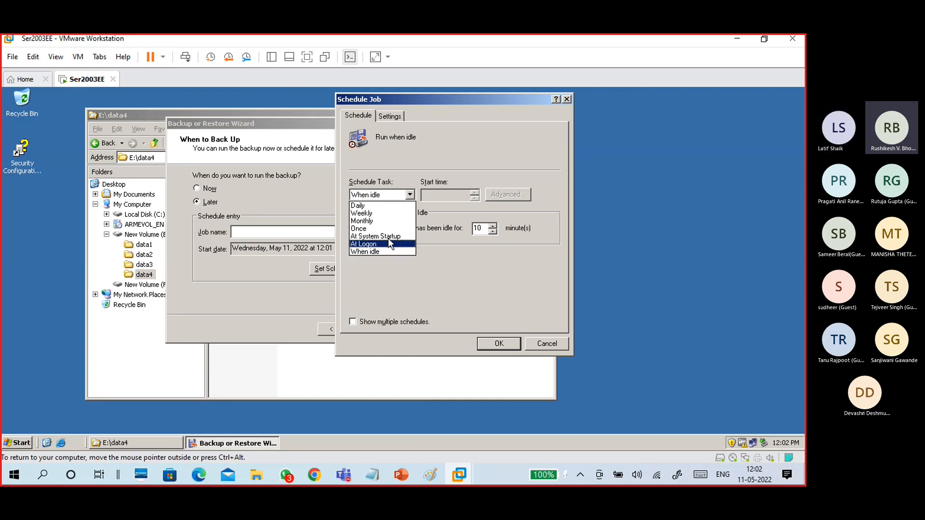
pyautogui.click(389, 237)
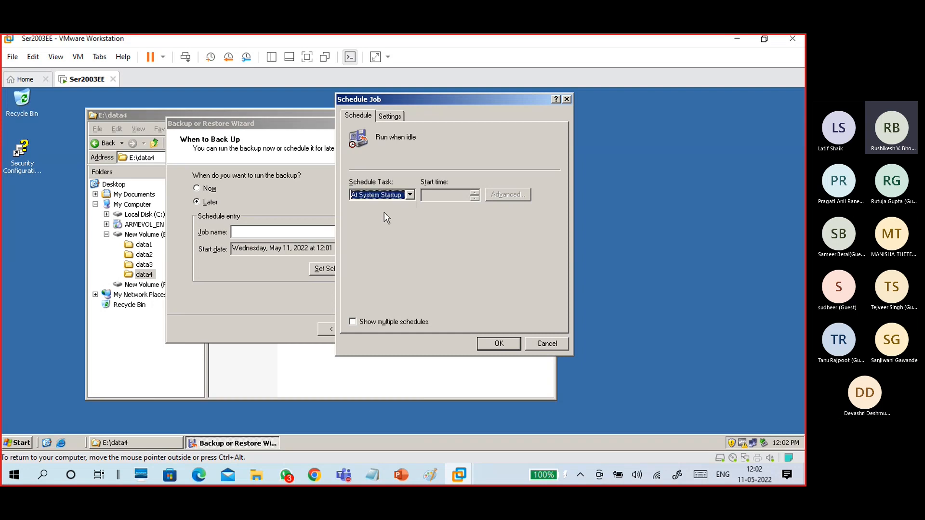
# Try the Daily schedule, then Weekly with Wednesday and Friday as run days.
pyautogui.click(413, 195)
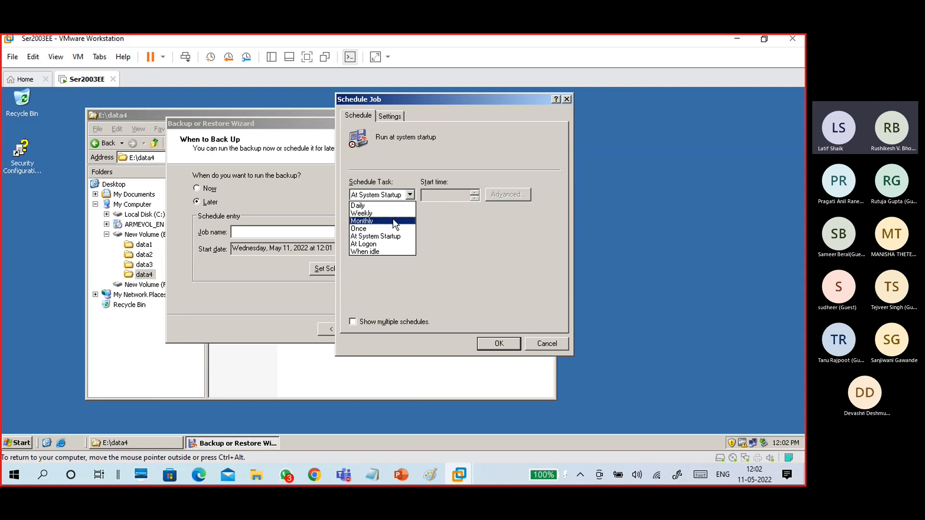
pyautogui.click(391, 206)
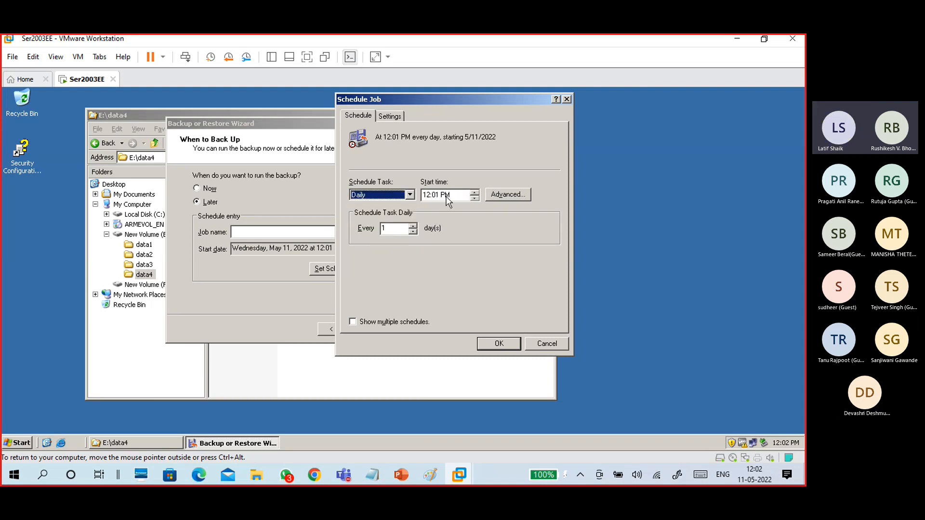
pyautogui.click(410, 196)
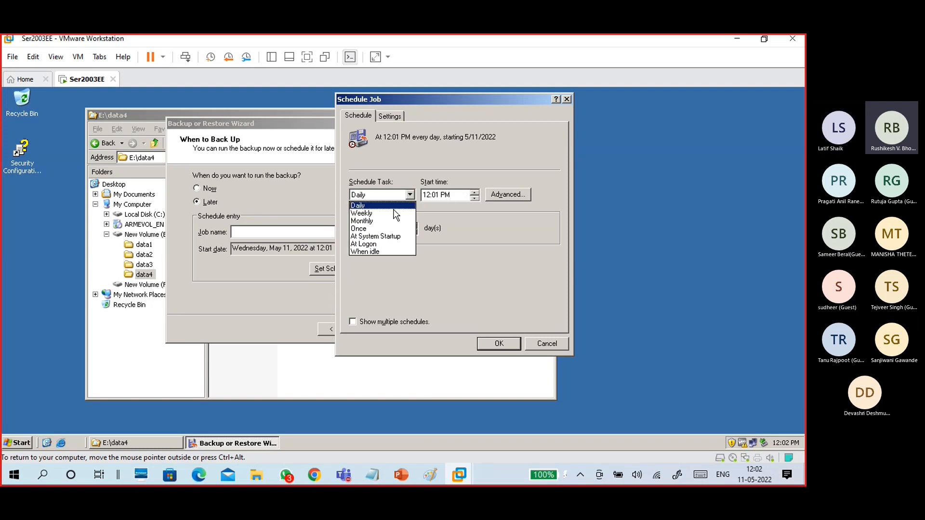
pyautogui.click(385, 209)
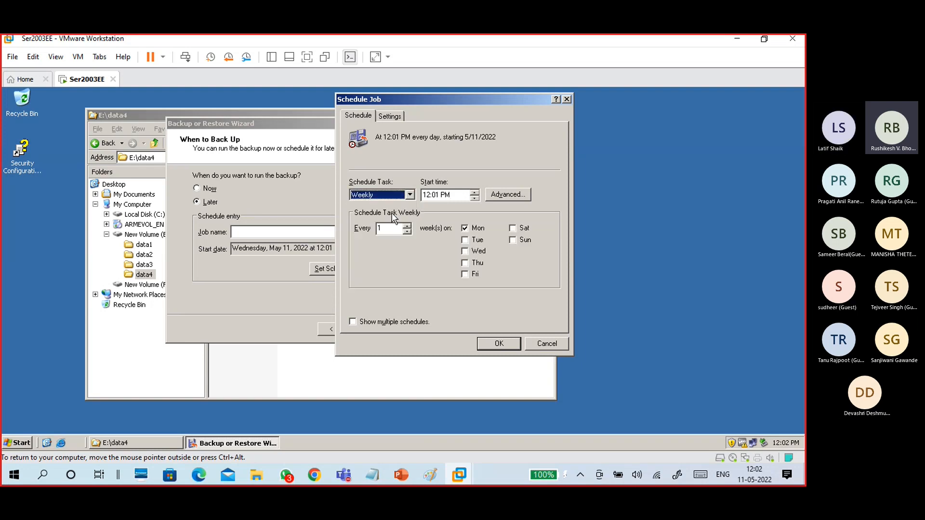
pyautogui.click(466, 274)
pyautogui.click(466, 273)
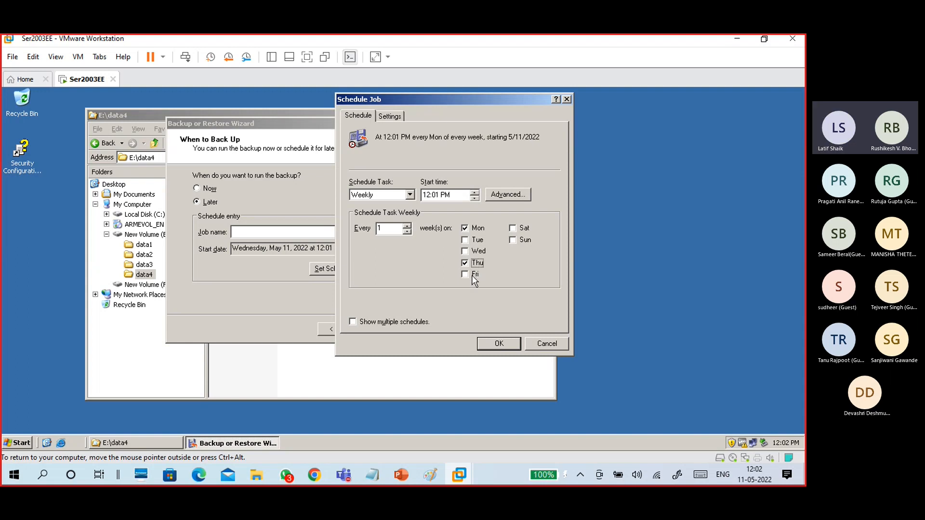
pyautogui.click(466, 261)
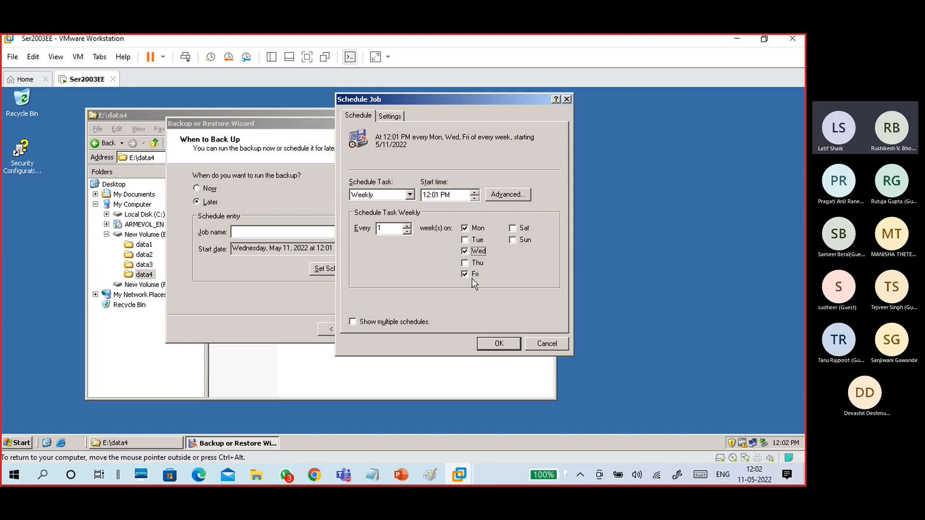
pyautogui.click(465, 253)
pyautogui.click(467, 275)
# Try the Monthly schedule's weekday, first-week, day 1 and month options, then cancel without saving.
pyautogui.click(411, 196)
pyautogui.click(387, 222)
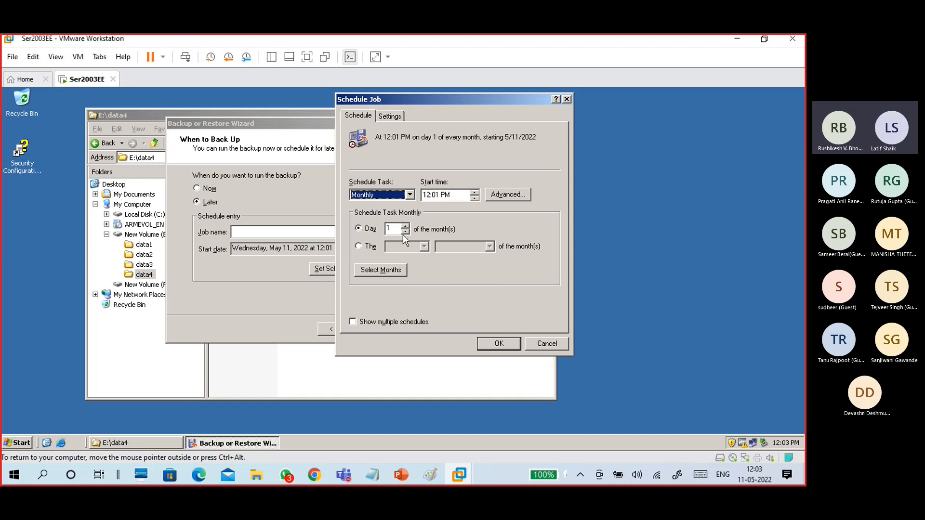
pyautogui.click(372, 247)
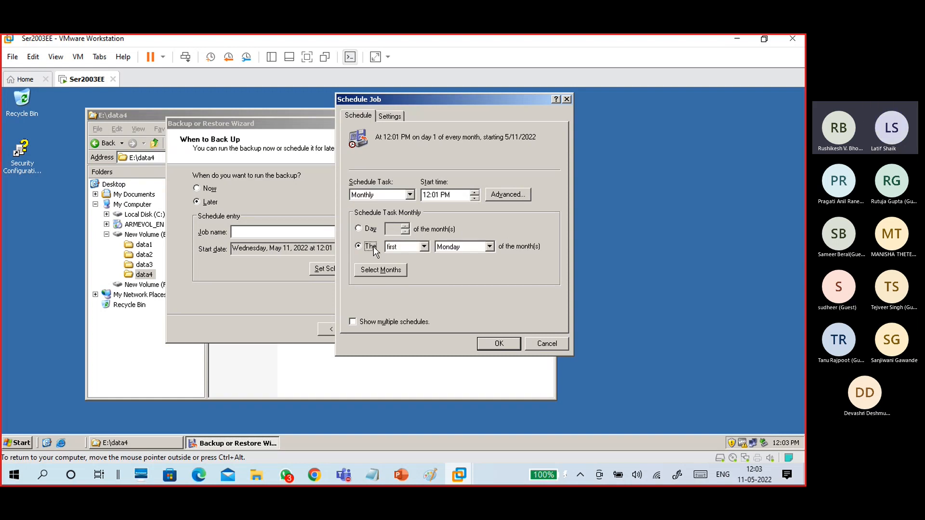
pyautogui.click(490, 247)
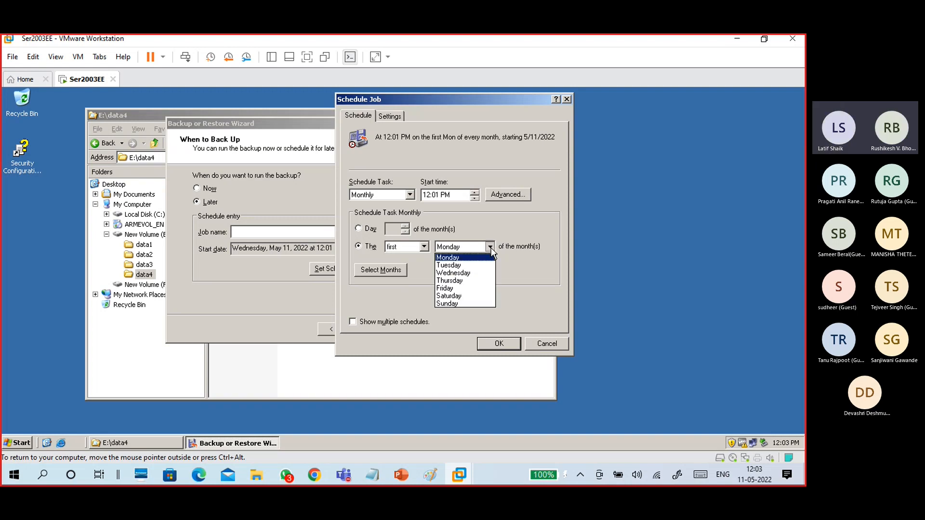
pyautogui.click(424, 247)
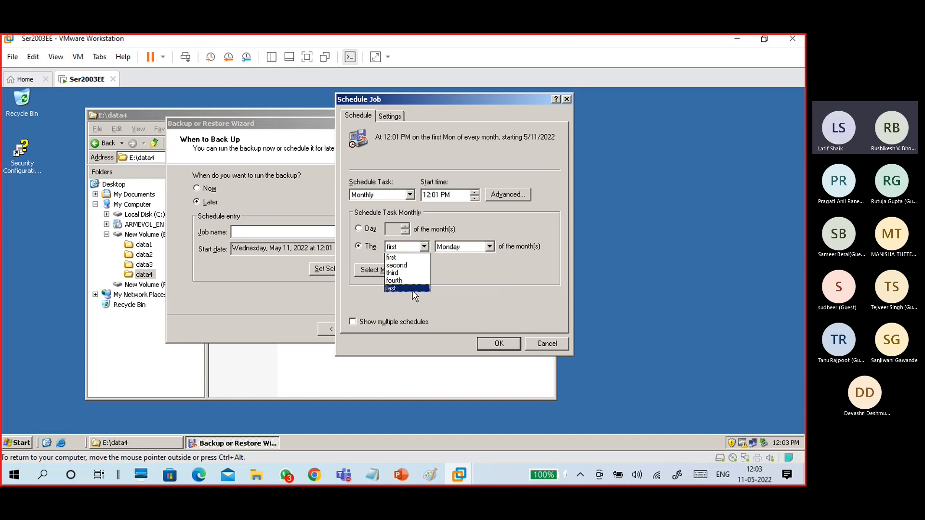
pyautogui.click(372, 234)
pyautogui.click(371, 230)
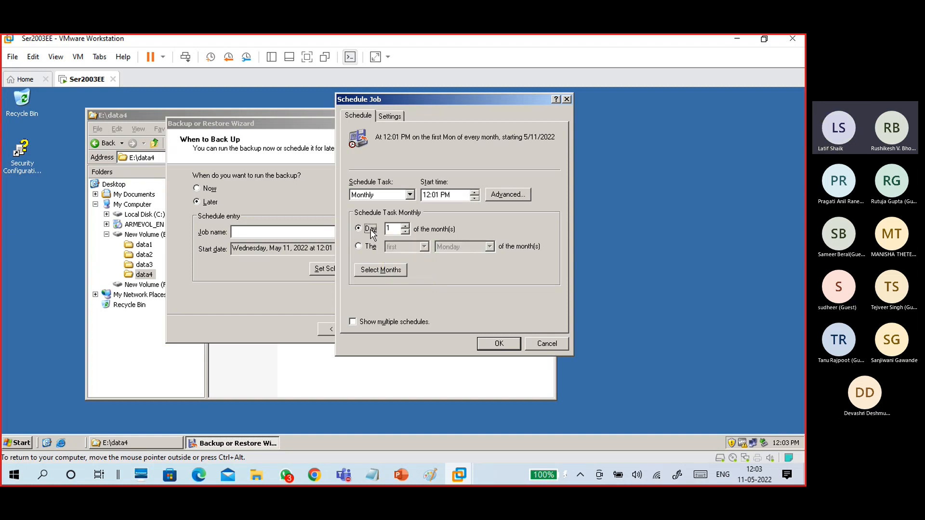
pyautogui.click(381, 270)
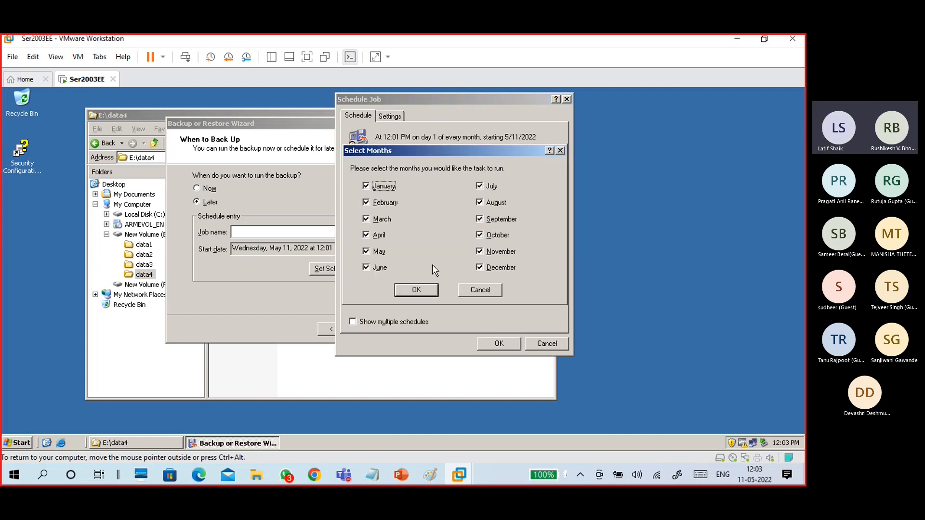
pyautogui.click(474, 291)
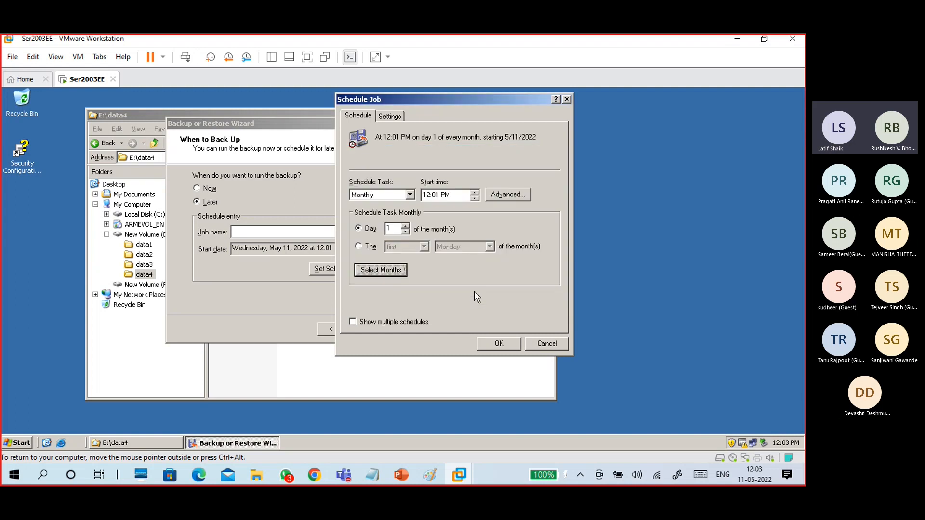
pyautogui.click(546, 343)
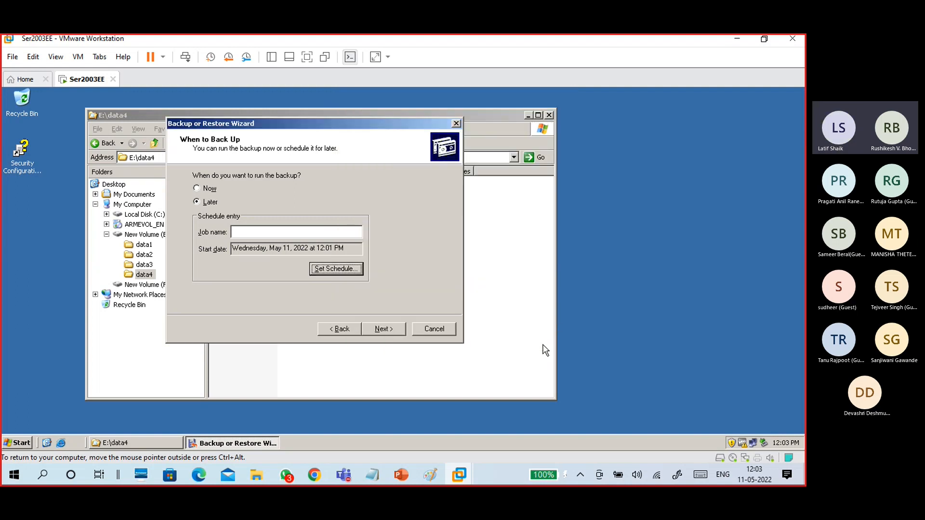
# Switch to Now, finish the wizard, and view the report once the 3-file backup completes.
pyautogui.click(211, 190)
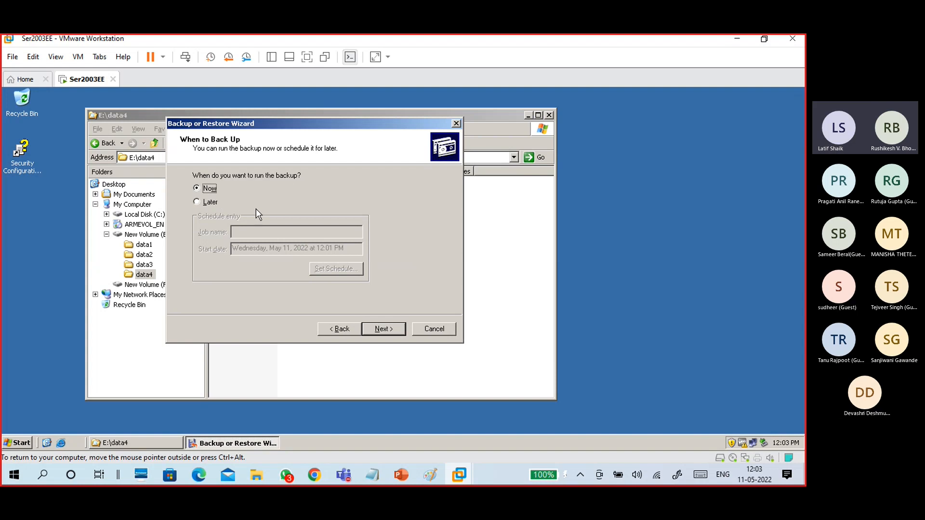
pyautogui.click(381, 329)
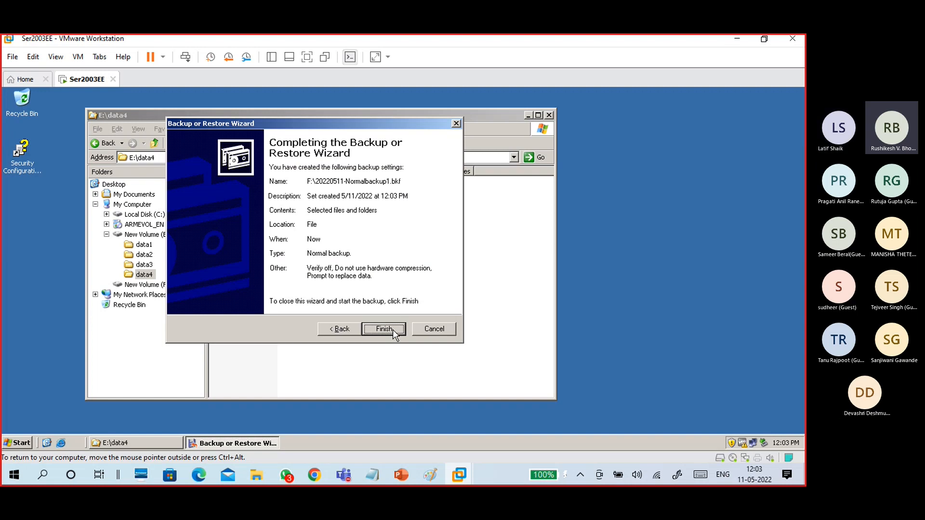
pyautogui.click(392, 329)
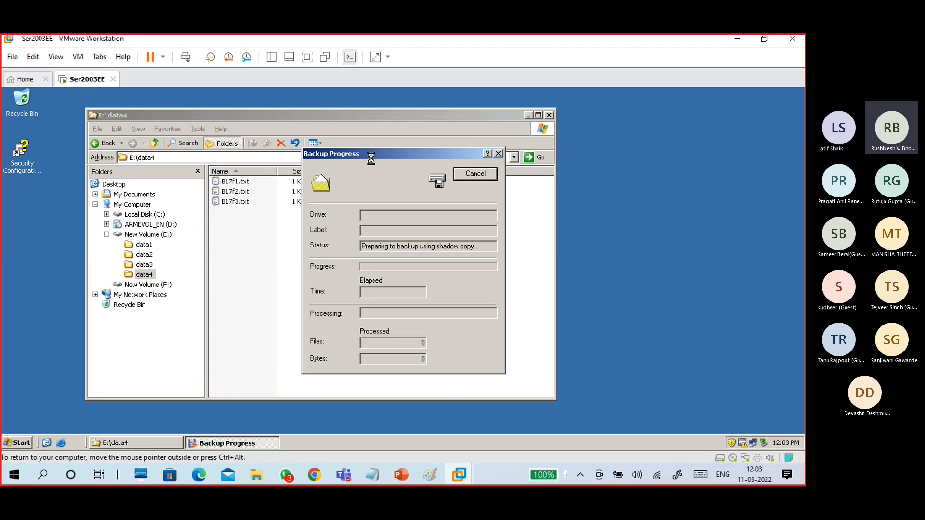
pyautogui.moveTo(364, 153); pyautogui.dragTo(265, 156)
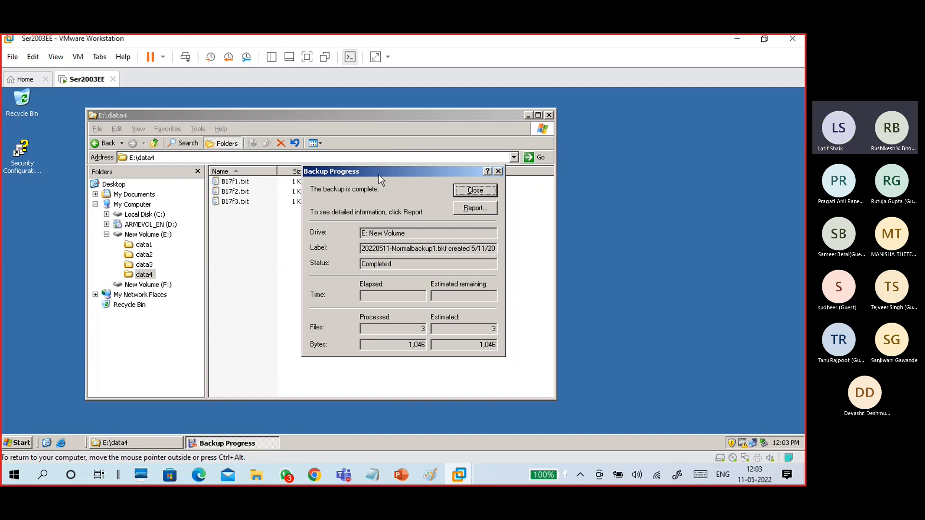
pyautogui.moveTo(378, 172); pyautogui.dragTo(371, 134)
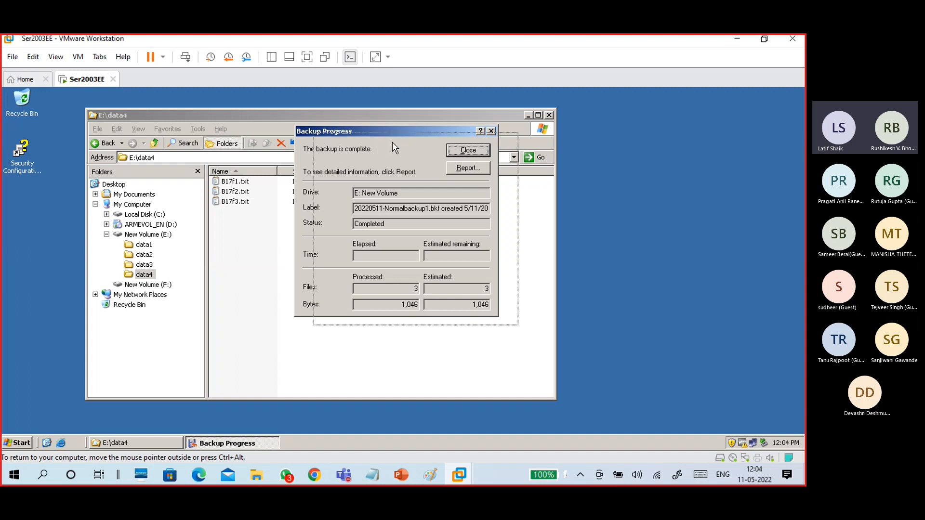
pyautogui.moveTo(371, 134); pyautogui.dragTo(393, 141)
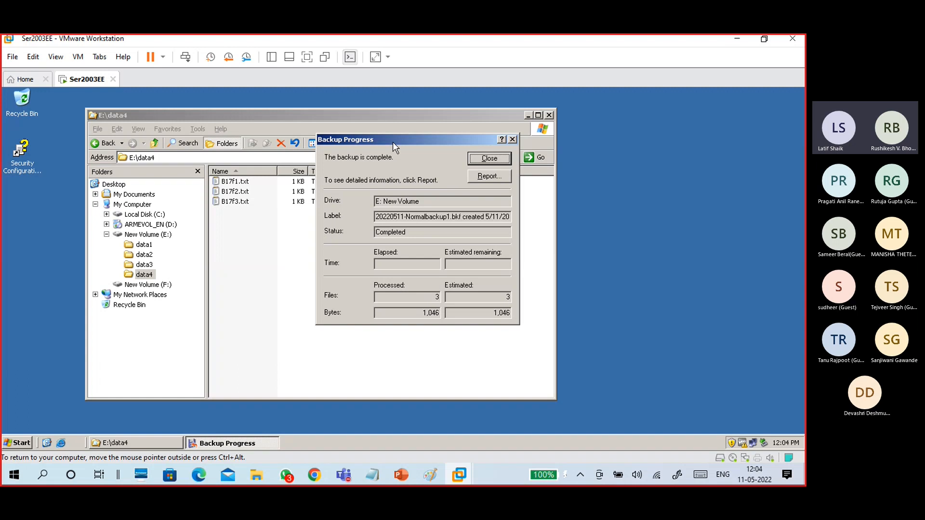
pyautogui.moveTo(392, 141); pyautogui.dragTo(379, 126)
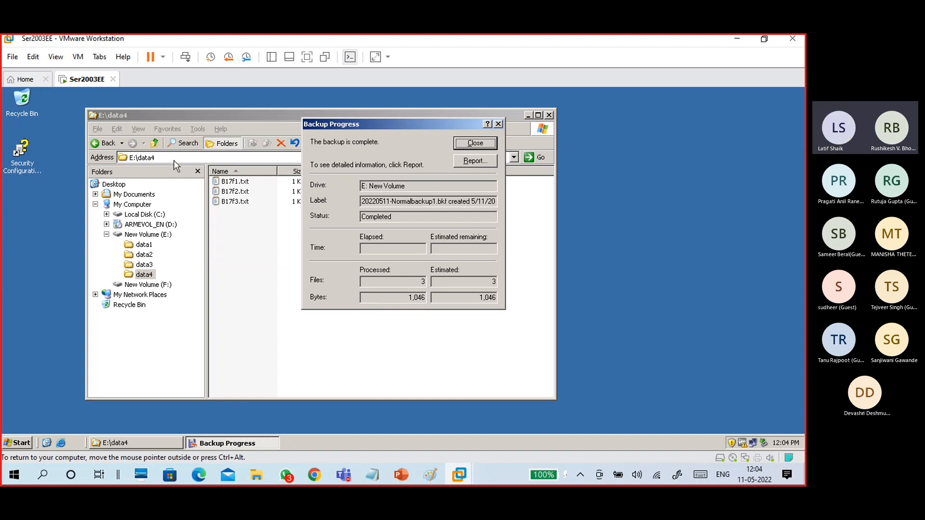
pyautogui.click(471, 161)
pyautogui.moveTo(343, 183); pyautogui.dragTo(405, 115)
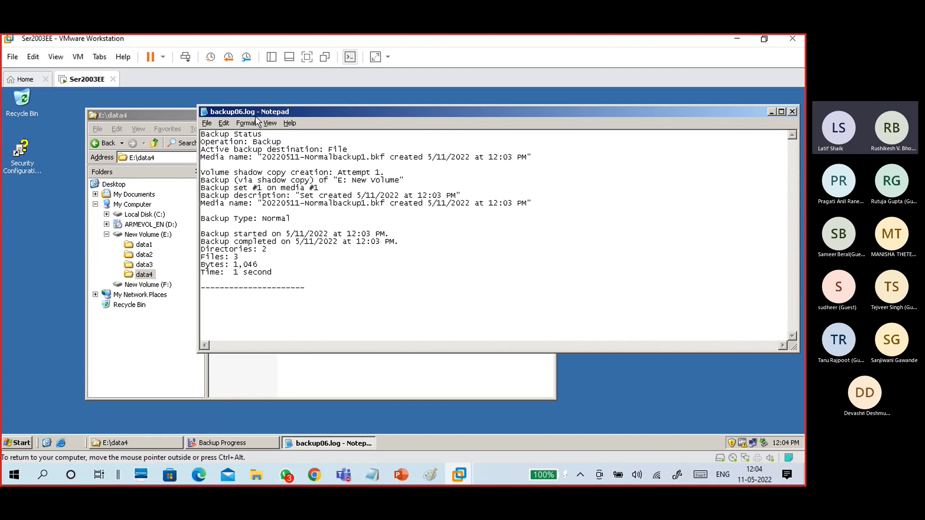
pyautogui.moveTo(240, 257); pyautogui.dragTo(195, 257)
pyautogui.click(246, 258)
pyautogui.moveTo(399, 243); pyautogui.dragTo(192, 234)
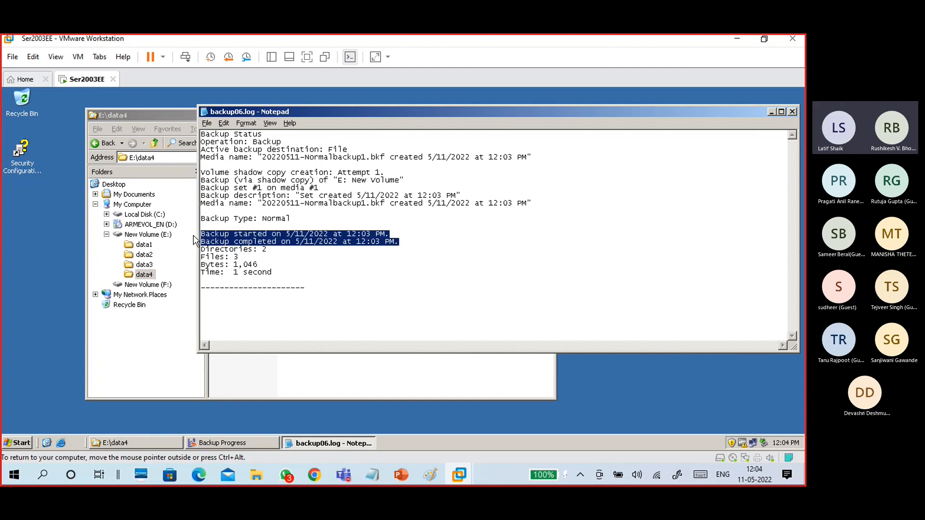
pyautogui.moveTo(296, 221); pyautogui.dragTo(196, 221)
pyautogui.click(201, 224)
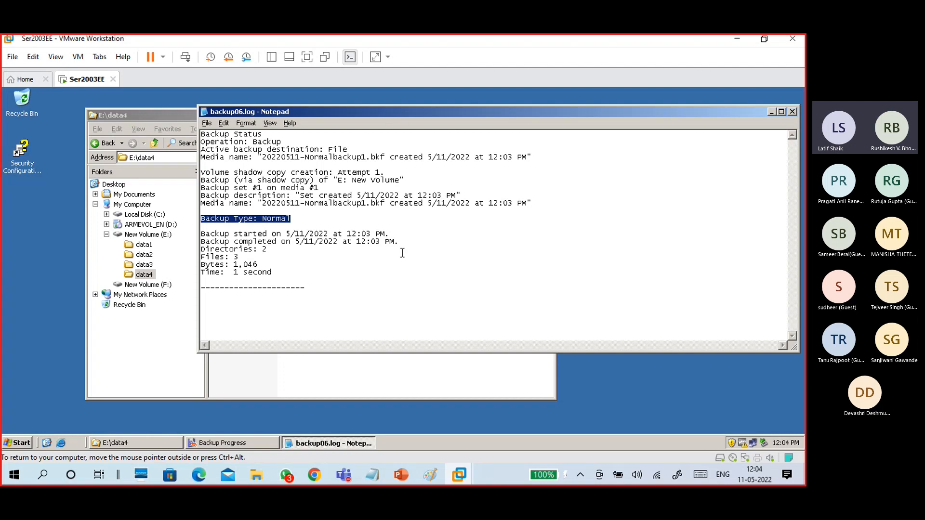
pyautogui.moveTo(279, 266); pyautogui.dragTo(202, 123)
pyautogui.click(337, 258)
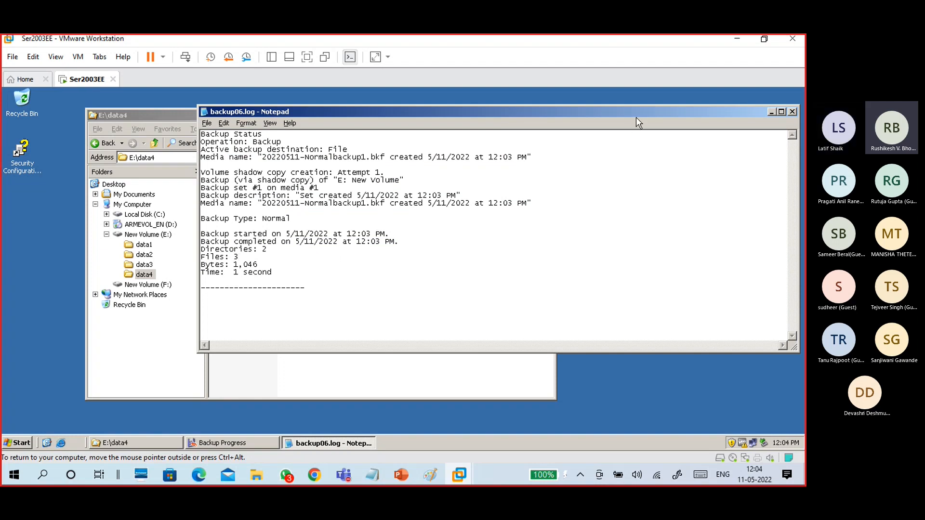
pyautogui.moveTo(533, 140); pyautogui.dragTo(495, 149)
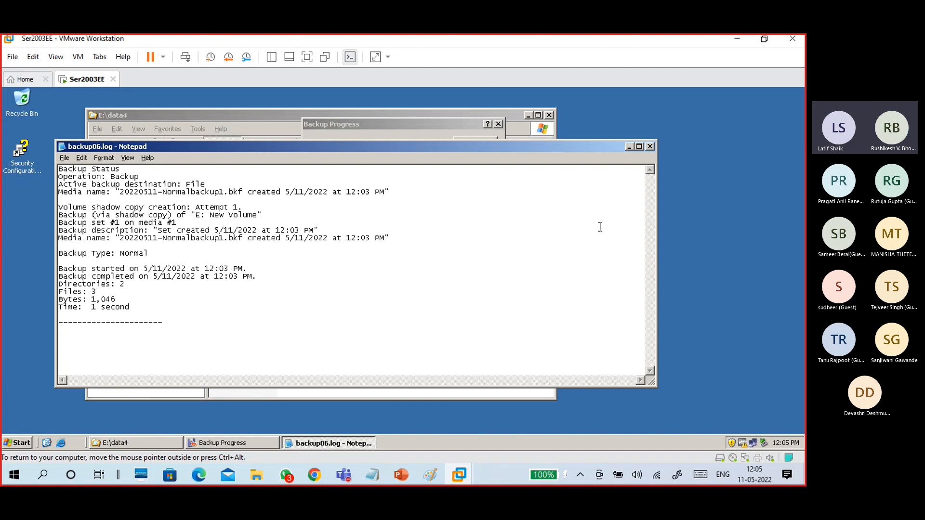
# Close the backup log and progress dialog, then list drive F: and select 20220511-Normalbackup1.bkf.
pyautogui.click(650, 146)
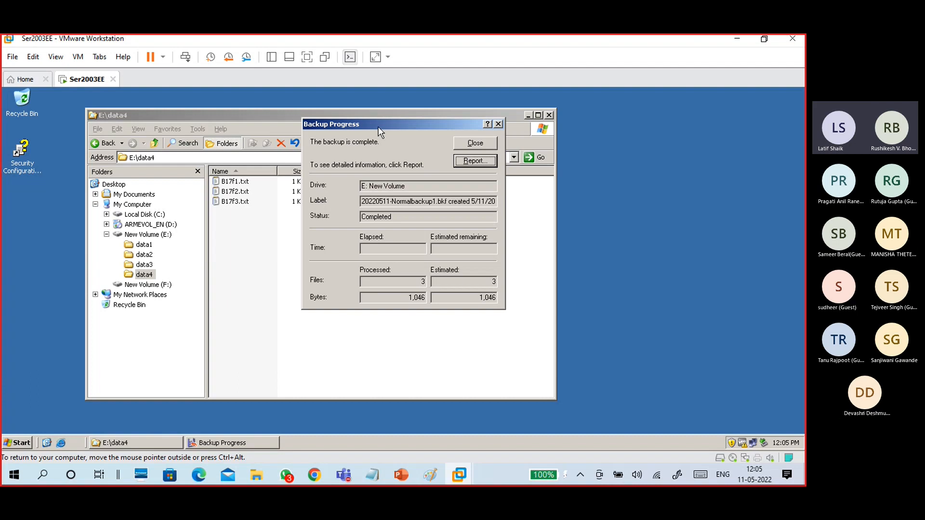
pyautogui.moveTo(371, 126); pyautogui.dragTo(383, 131)
pyautogui.click(476, 148)
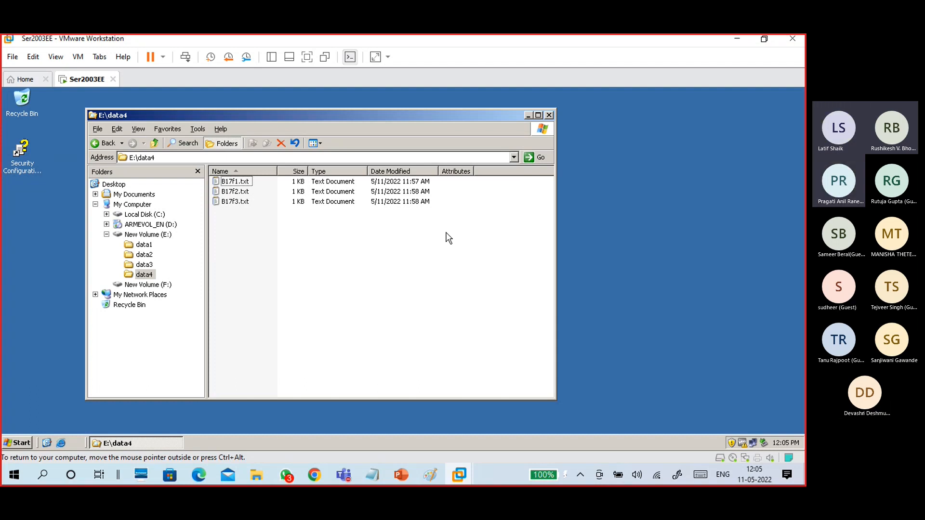
pyautogui.click(148, 285)
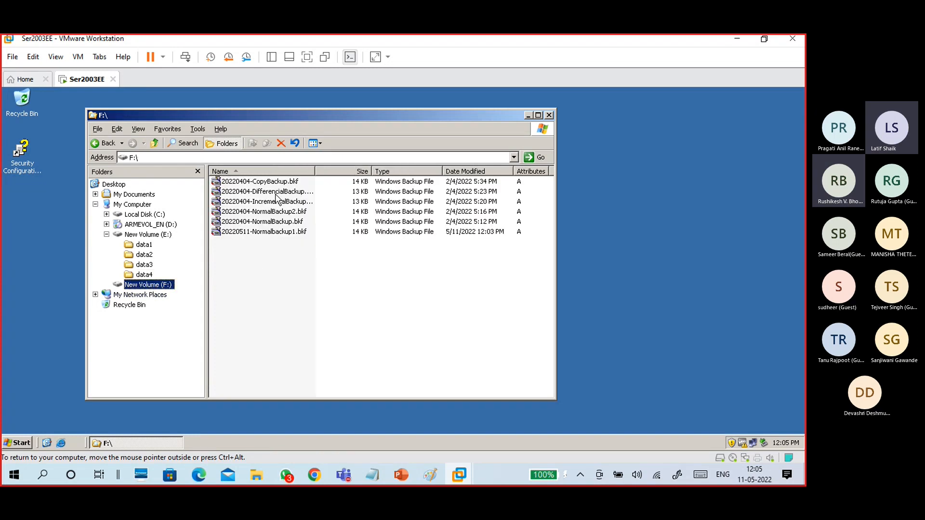
pyautogui.moveTo(315, 175); pyautogui.dragTo(363, 176)
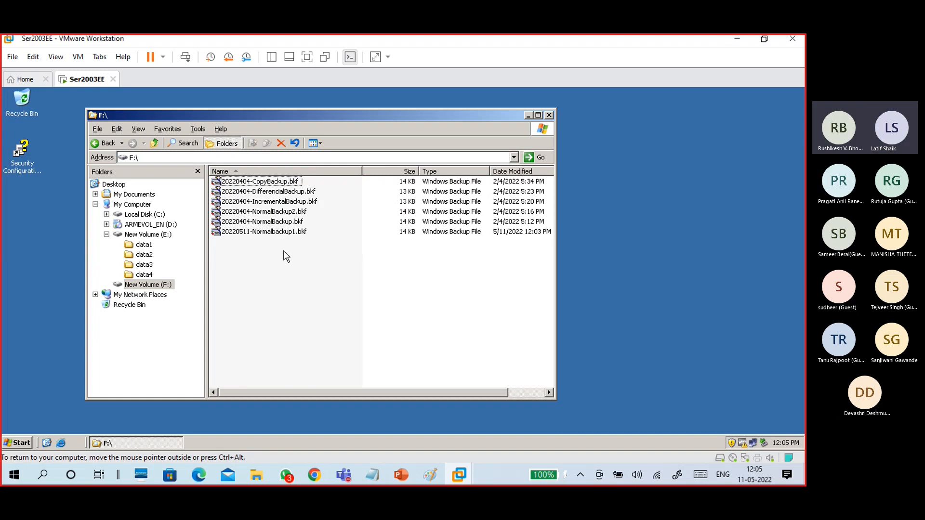
pyautogui.click(249, 232)
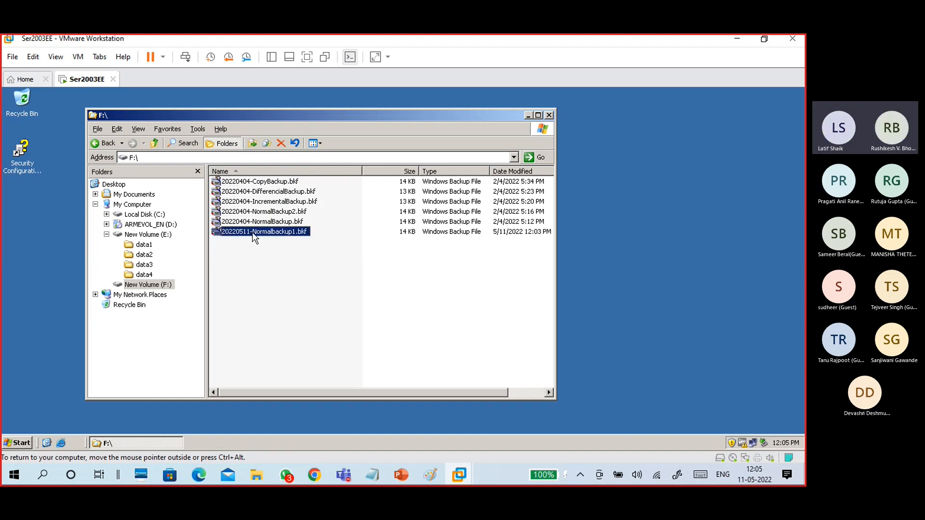
pyautogui.doubleClick(252, 232)
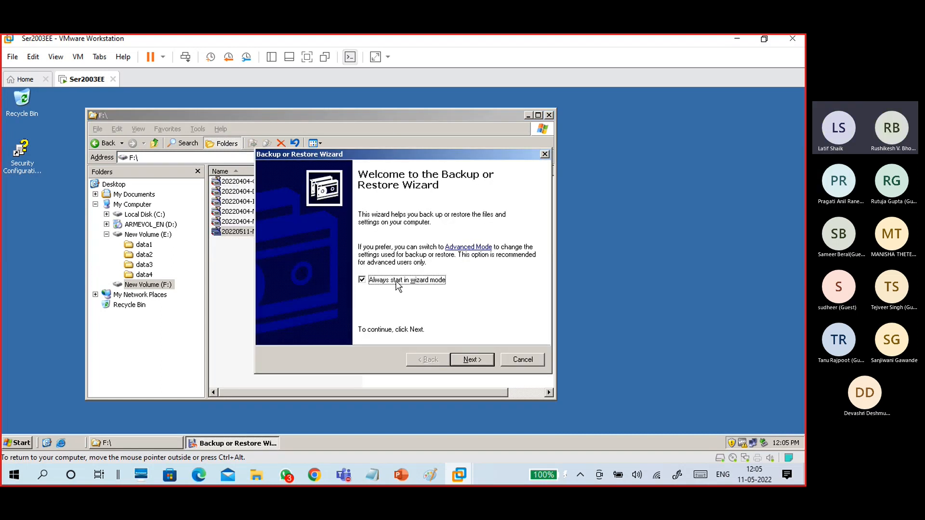
pyautogui.click(510, 360)
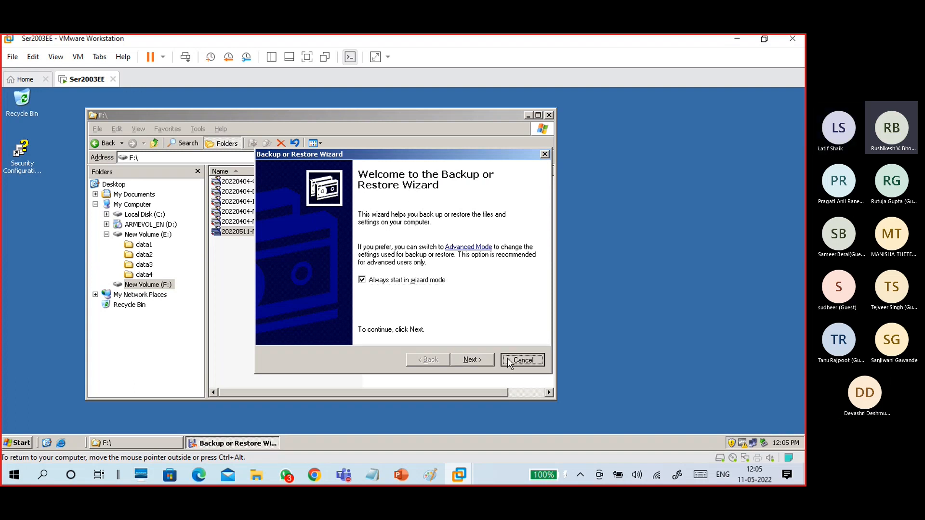
pyautogui.doubleClick(256, 234)
pyautogui.click(472, 361)
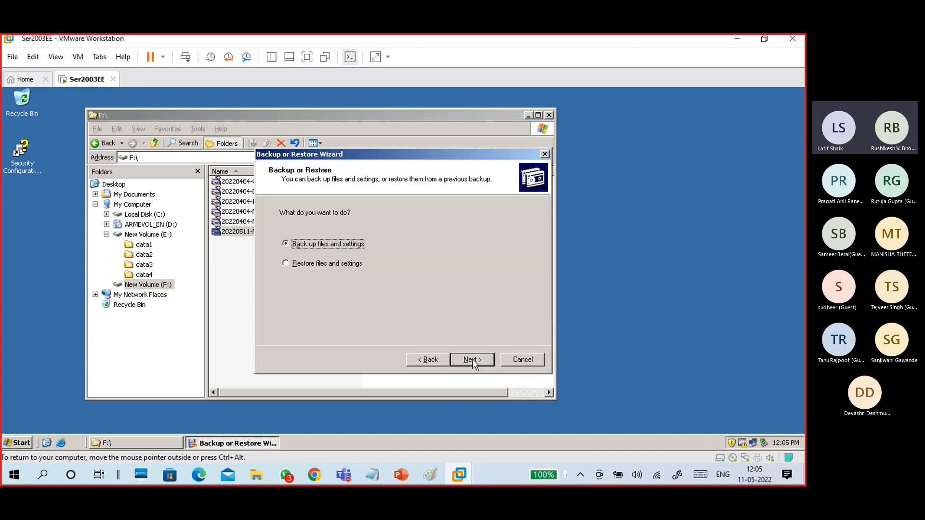
pyautogui.click(472, 360)
pyautogui.click(428, 360)
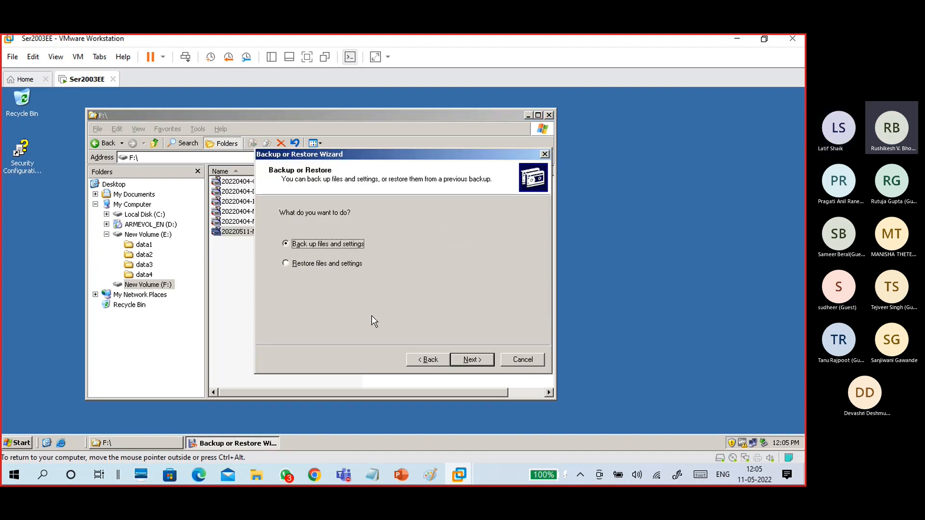
pyautogui.click(328, 264)
pyautogui.click(471, 360)
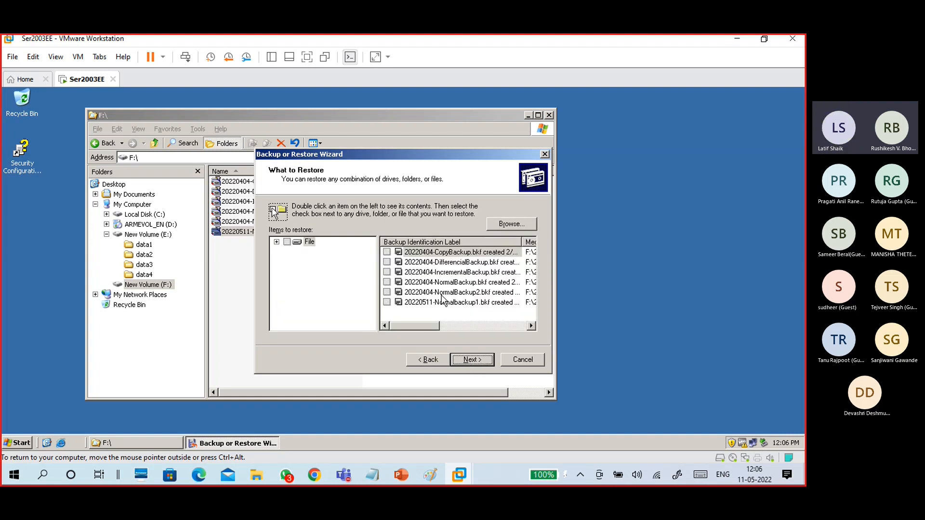
pyautogui.click(276, 242)
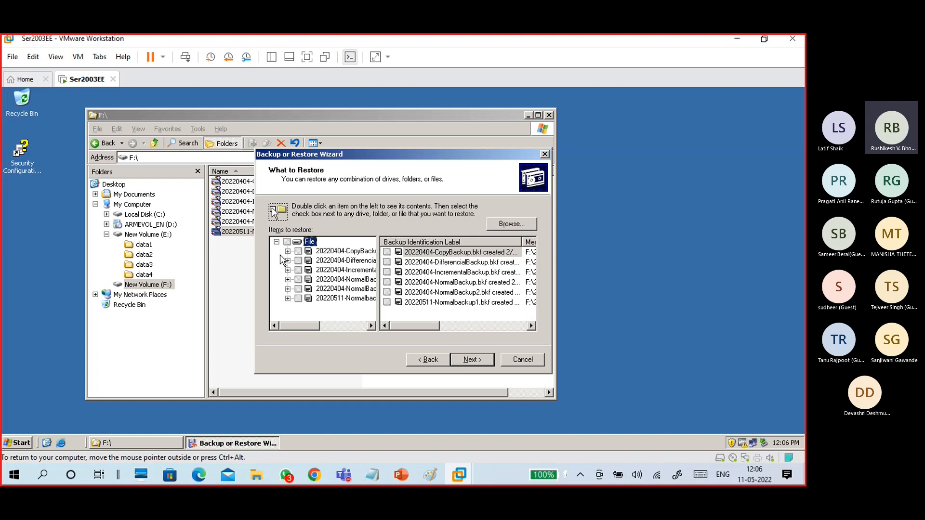
pyautogui.click(342, 299)
pyautogui.click(288, 298)
pyautogui.click(319, 308)
pyautogui.click(300, 308)
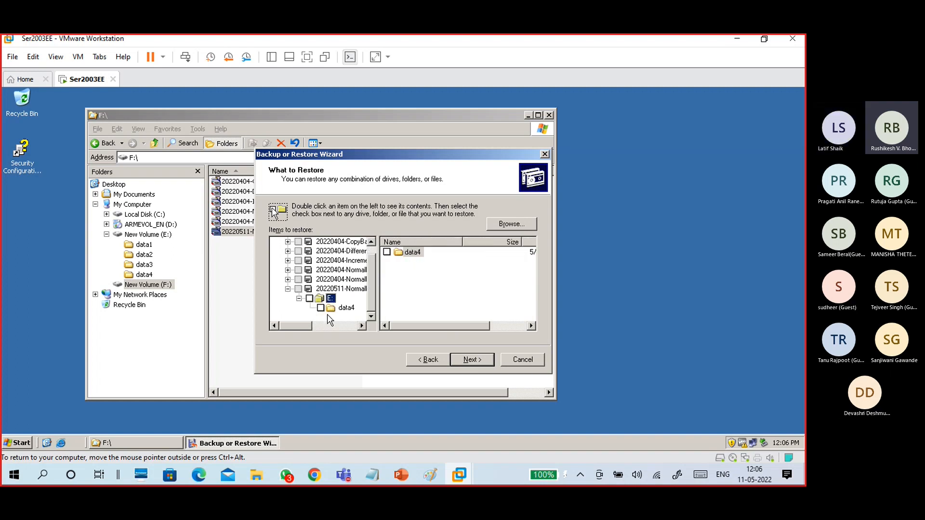
pyautogui.click(338, 309)
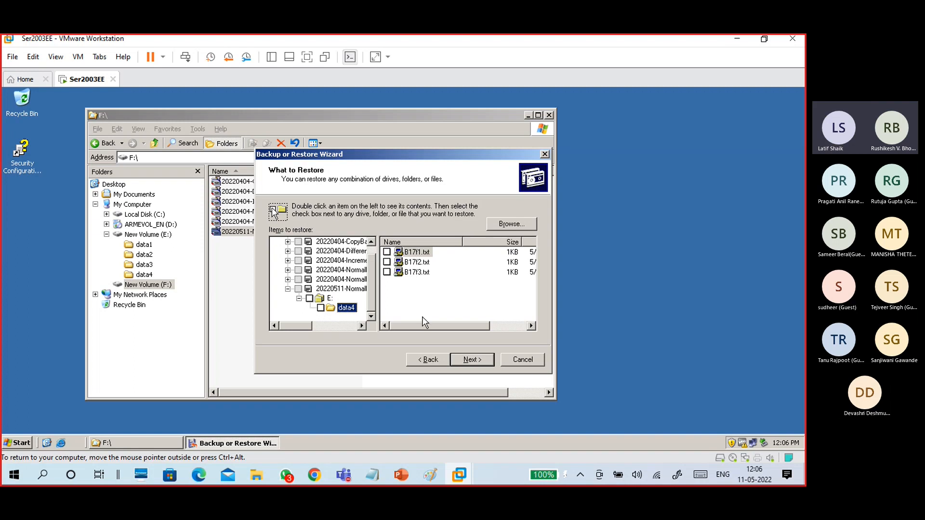
pyautogui.click(505, 326)
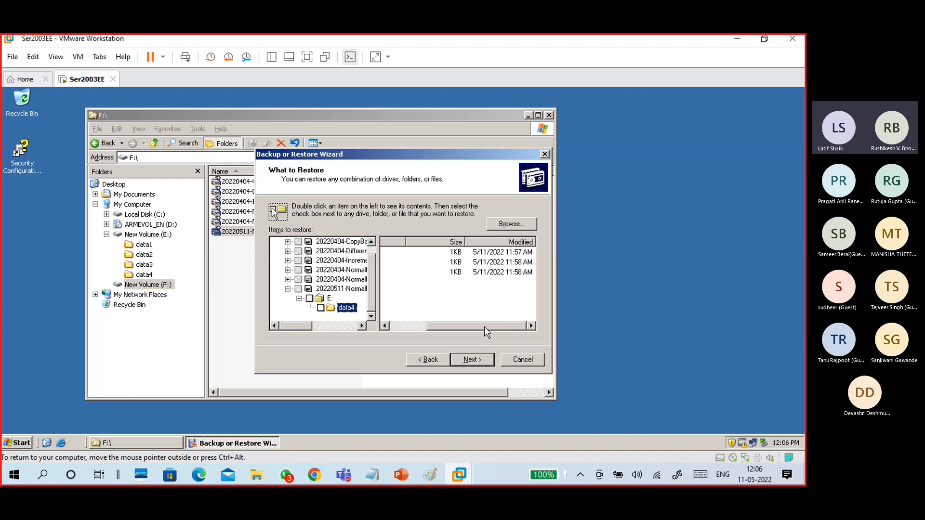
pyautogui.moveTo(484, 327); pyautogui.dragTo(446, 326)
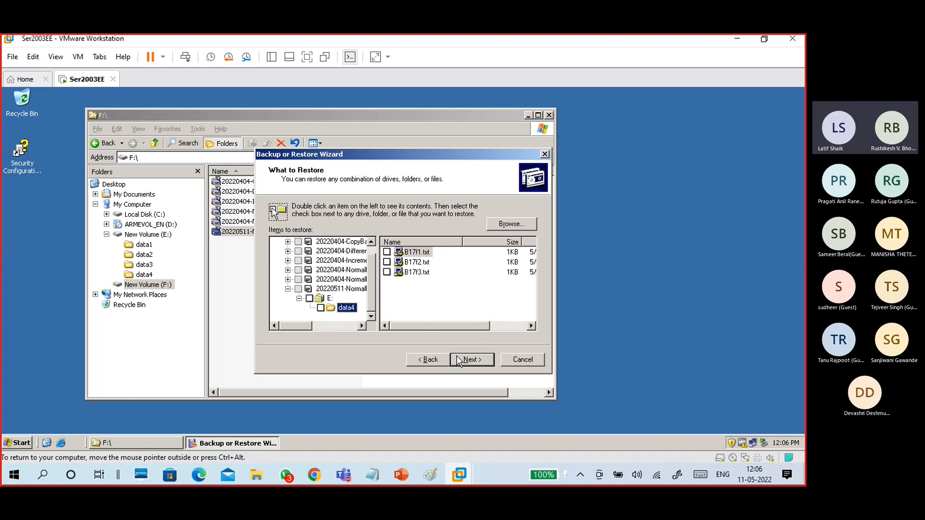
pyautogui.click(524, 359)
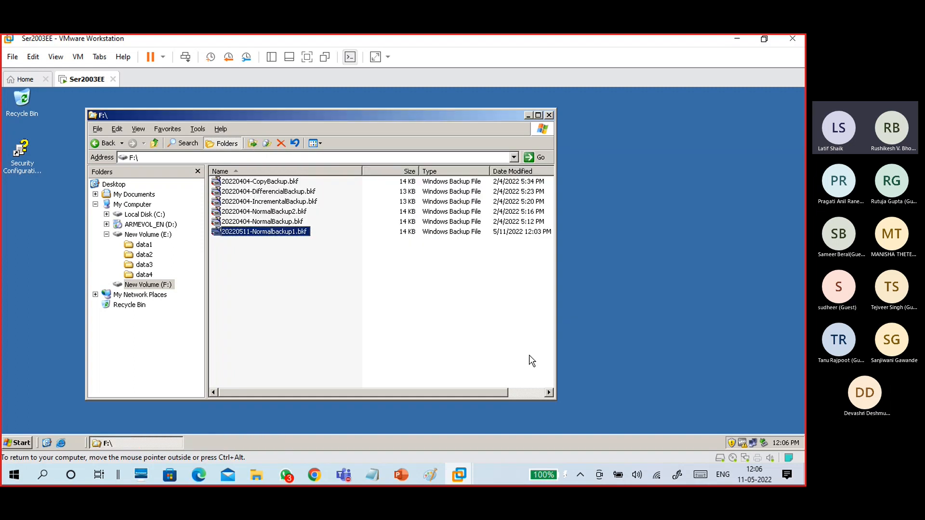
# Open B17f2.txt from the E:\data4 folder in Notepad.
pyautogui.click(143, 273)
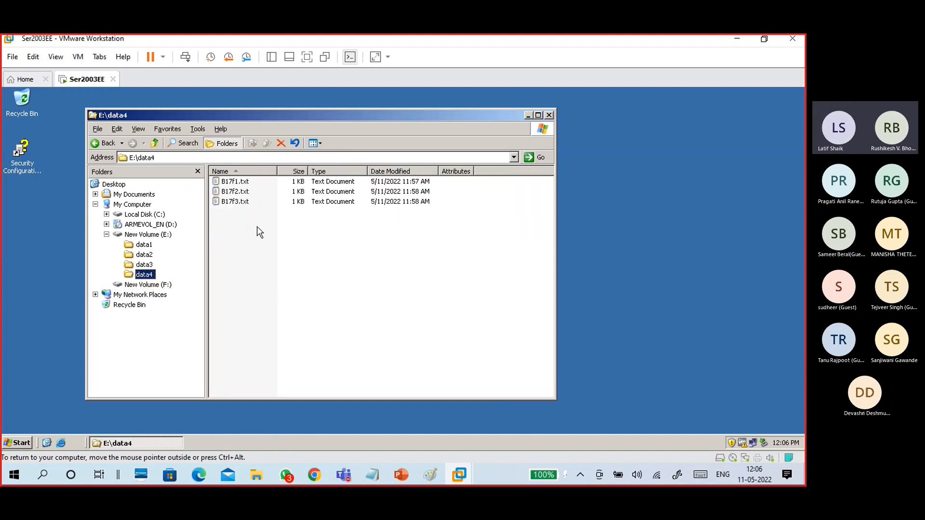
pyautogui.click(275, 278)
pyautogui.click(235, 193)
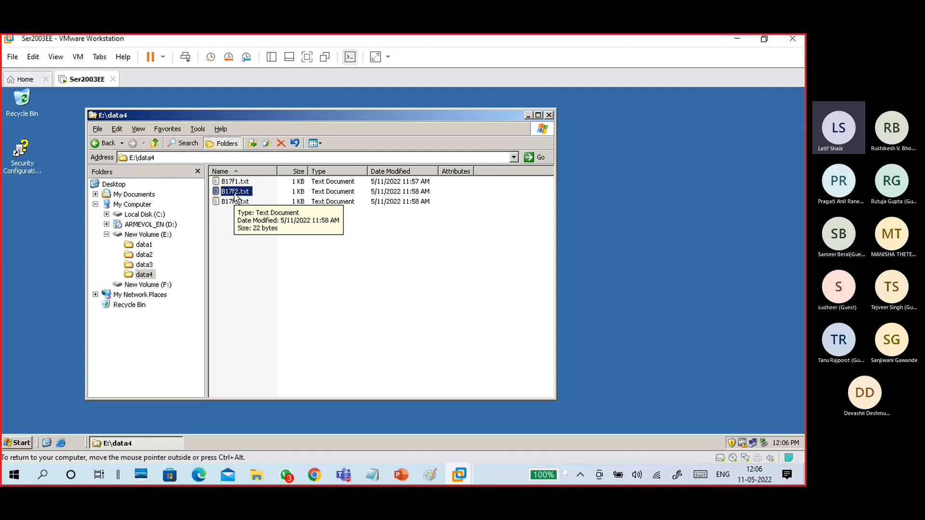
pyautogui.doubleClick(234, 192)
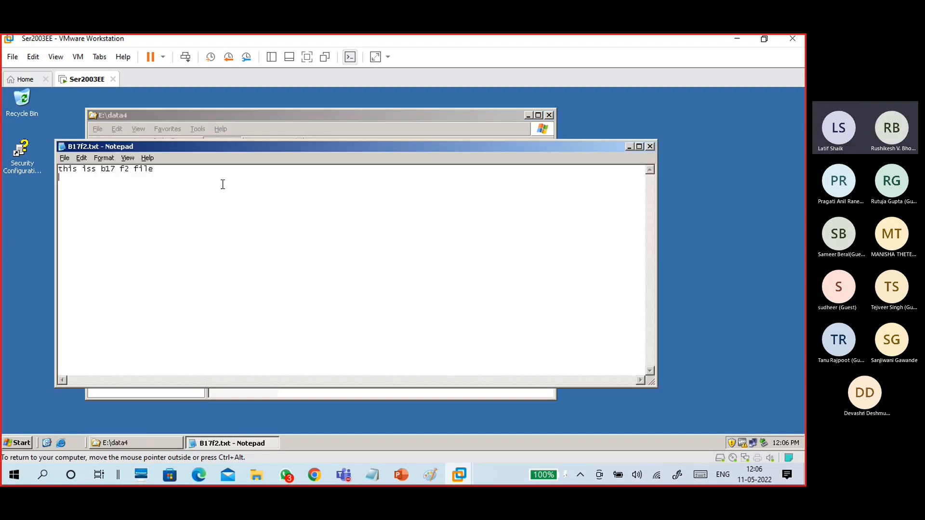
# Add the line 'add line to modify file', save the file and close Notepad.
pyautogui.press('Return')
pyautogui.press('Return')
pyautogui.write('add 1')
pyautogui.write('ine to modi')
pyautogui.press('BackSpace')
pyautogui.write('ify file')
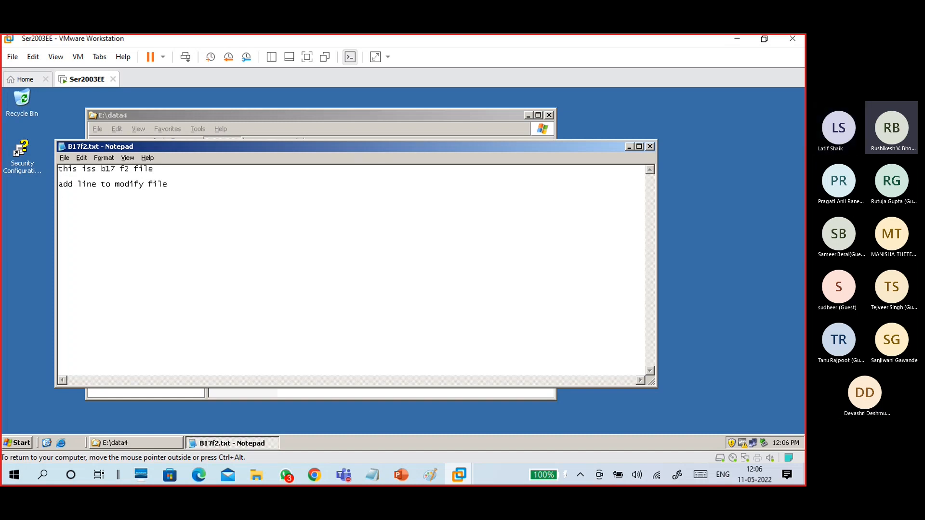
pyautogui.click(64, 158)
pyautogui.click(74, 190)
pyautogui.click(650, 147)
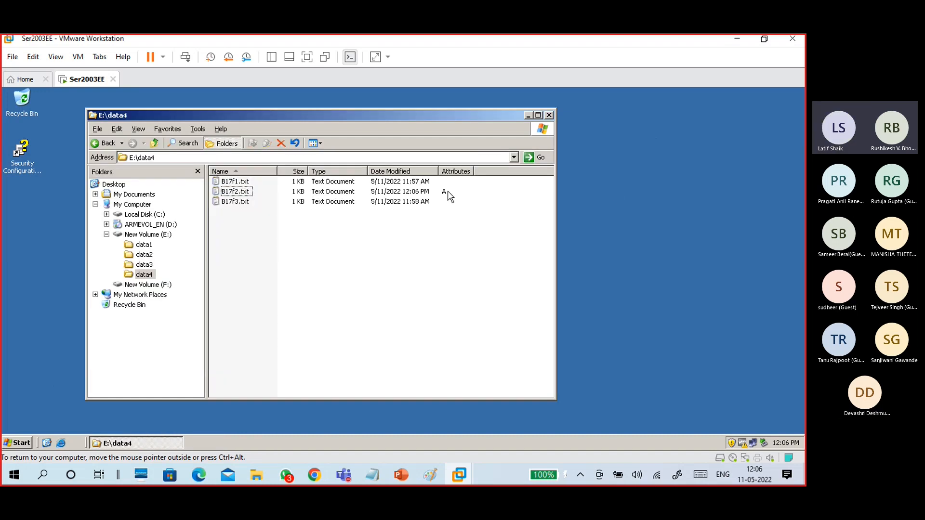
# Create a new text document in data4 named B17f4.txt.
pyautogui.rightClick(282, 248)
pyautogui.moveTo(295, 346)
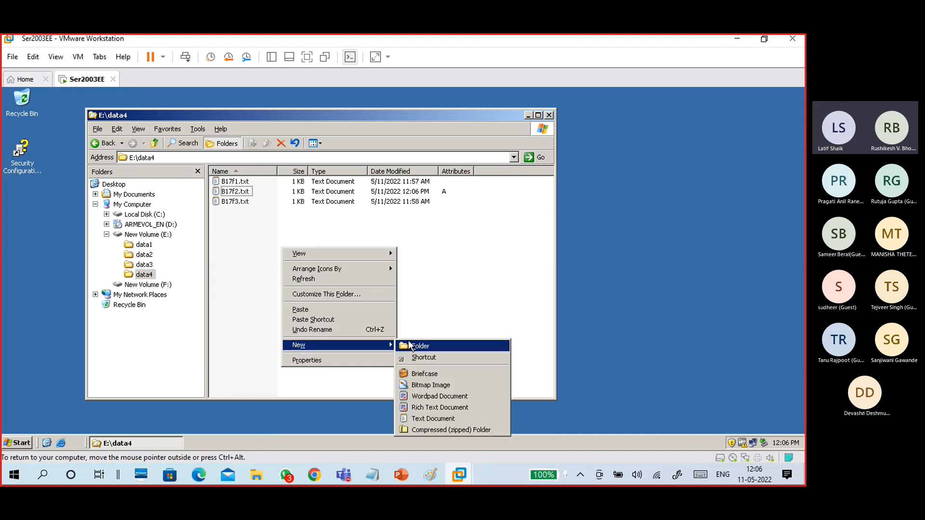
pyautogui.click(422, 419)
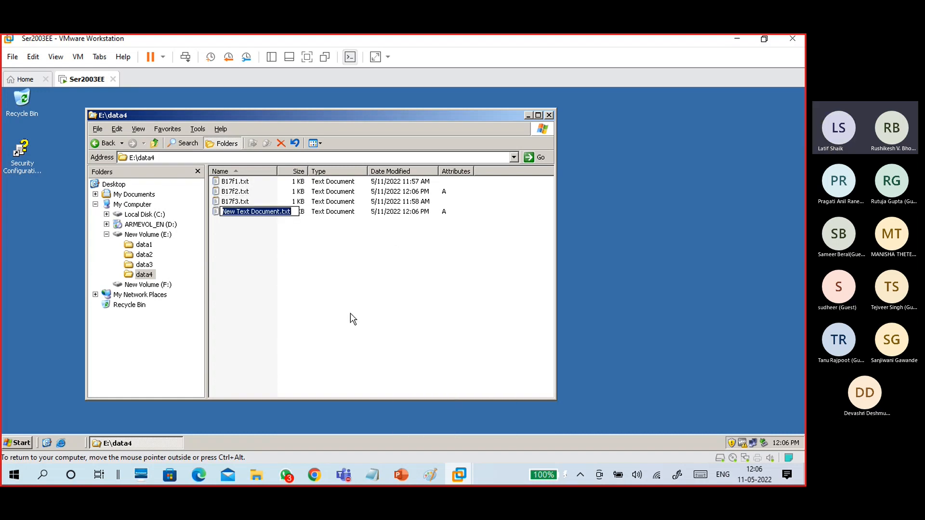
pyautogui.write('B17f4.')
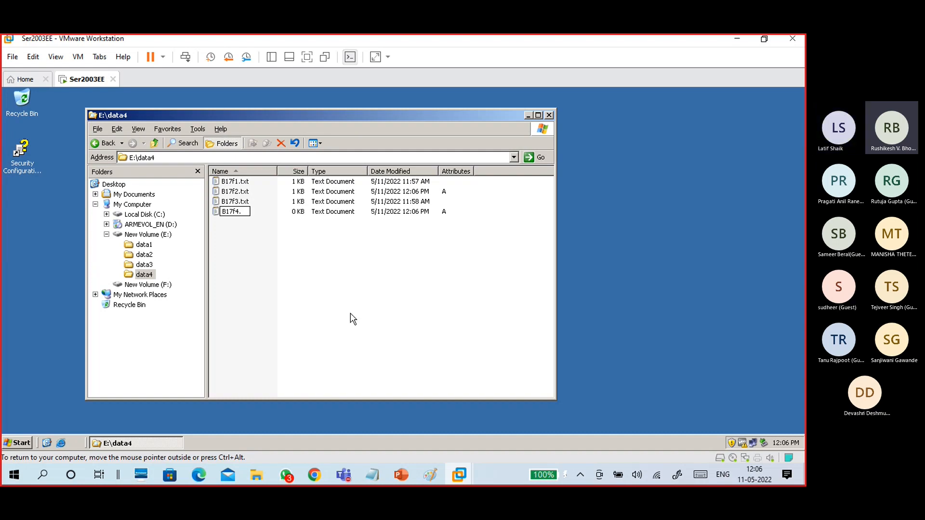
pyautogui.write('txt')
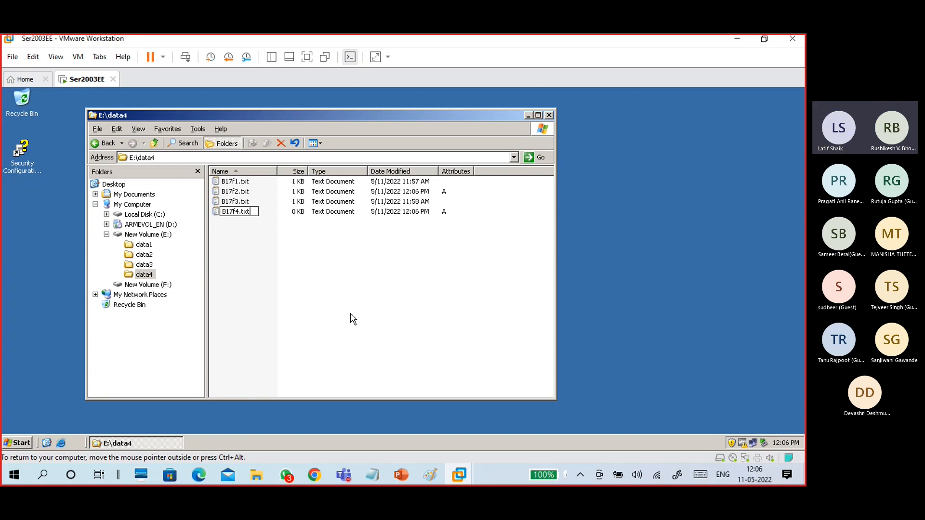
pyautogui.click(317, 274)
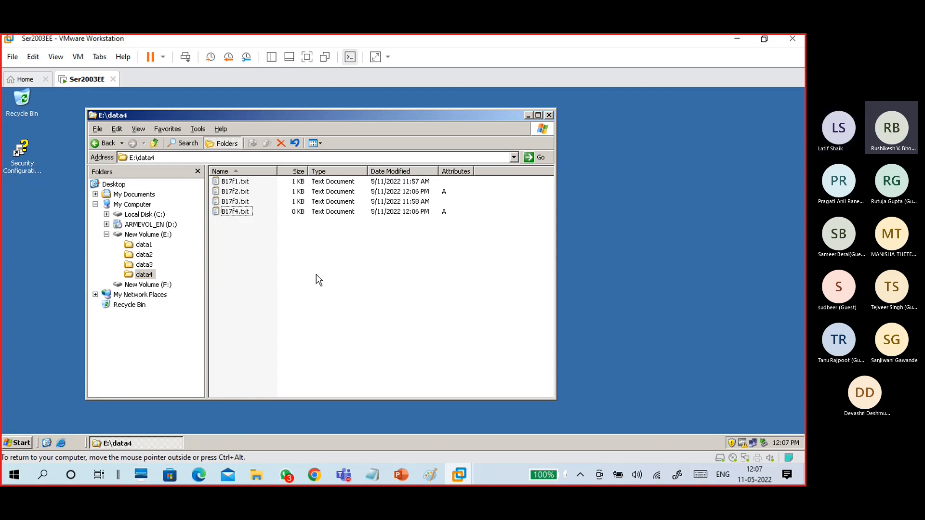
# Write 'this is b17 f4 file , new file' into B17f4.txt and save it on closing.
pyautogui.doubleClick(245, 214)
pyautogui.write('this is ')
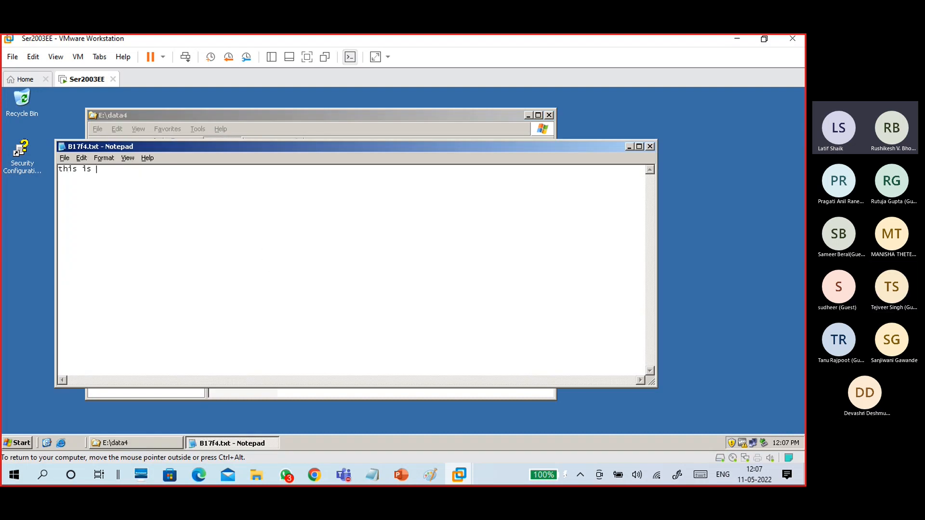
pyautogui.write('b17 f4 file , new file')
pyautogui.click(653, 149)
pyautogui.click(358, 295)
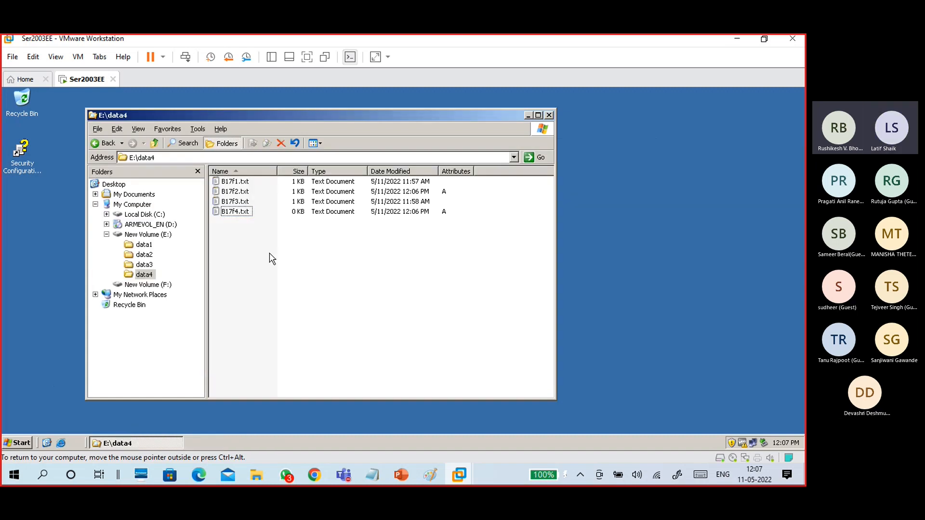
# Select B17F2.txt and B17F4.txt, then launch the Backup utility from the Start menu.
pyautogui.click(236, 192)
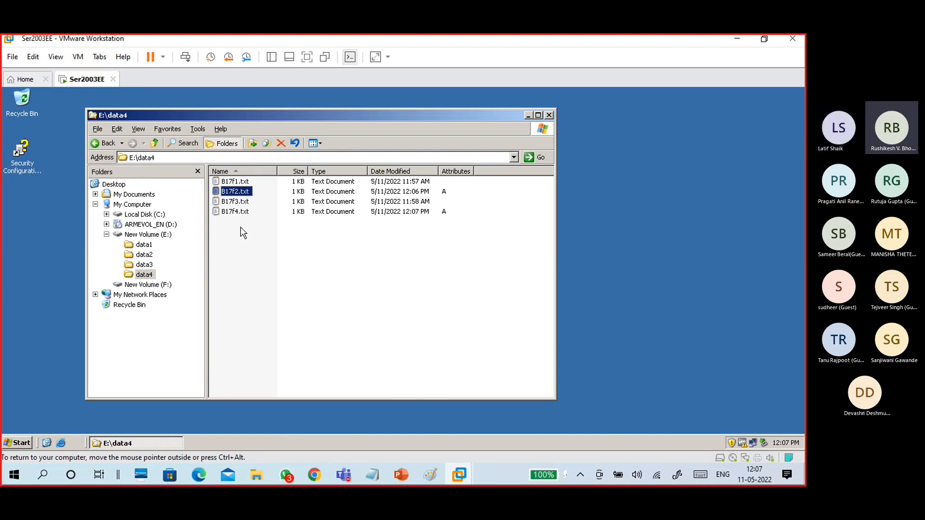
pyautogui.click(236, 212)
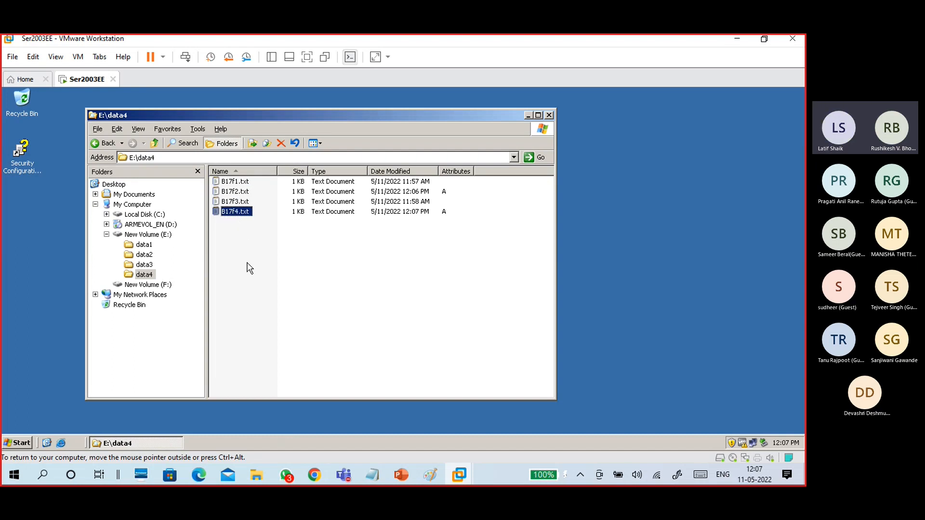
pyautogui.click(19, 446)
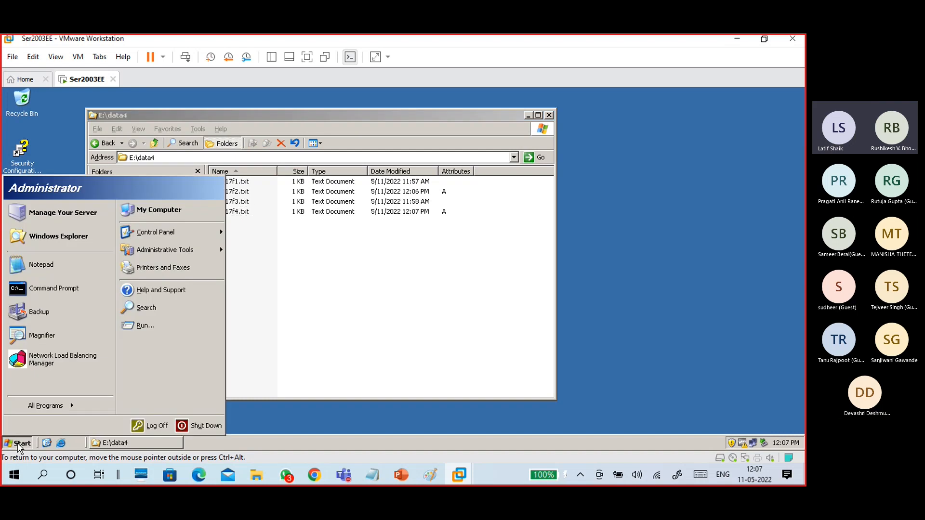
pyautogui.moveTo(175, 255)
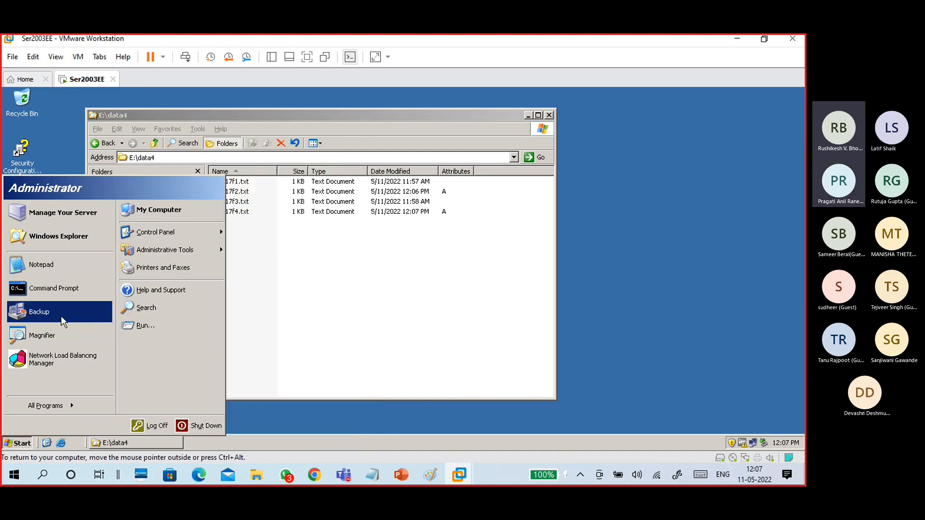
pyautogui.click(53, 314)
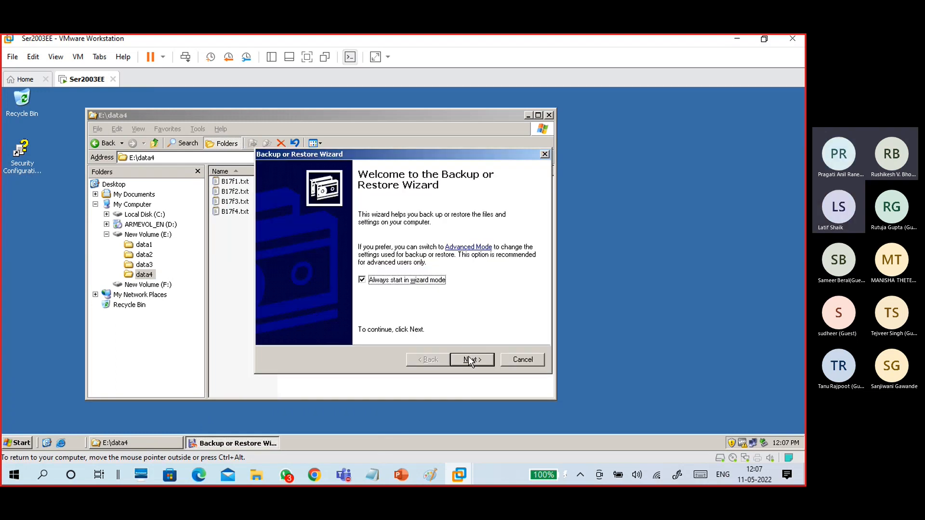
# Advance the wizard with 'Let me choose what to back up' and show the drives.
pyautogui.click(473, 360)
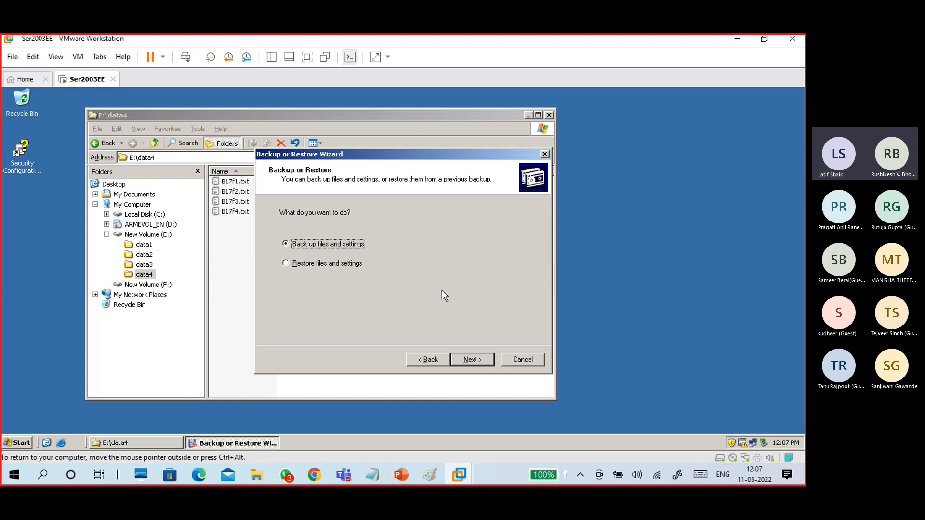
pyautogui.click(468, 360)
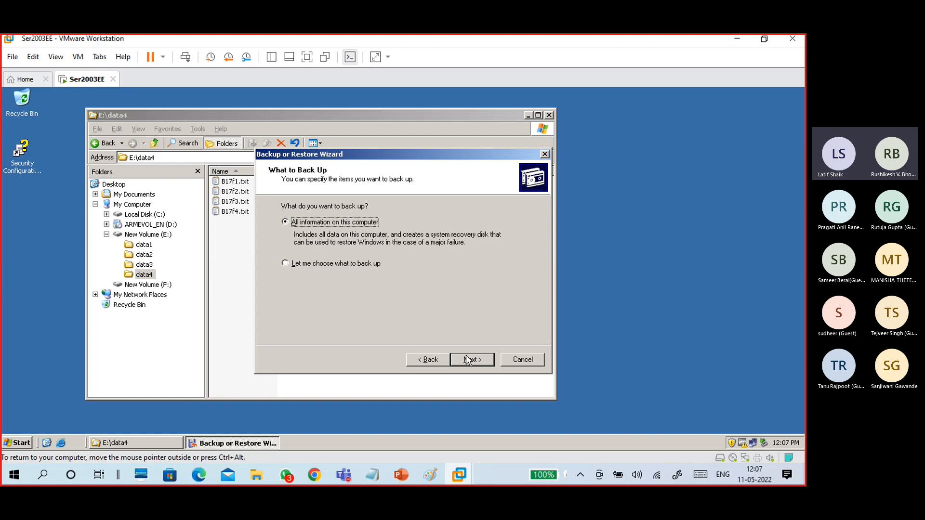
pyautogui.click(353, 264)
pyautogui.click(466, 359)
pyautogui.click(334, 250)
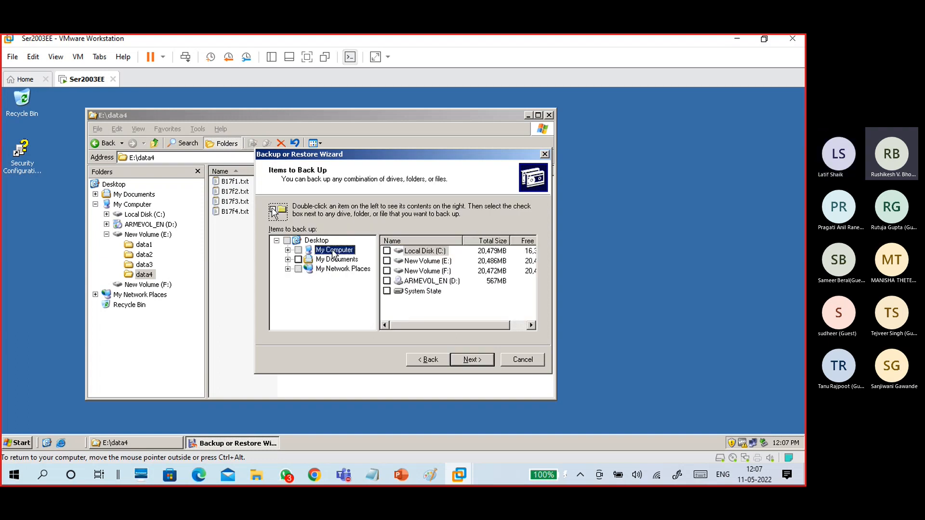
# Tick the data4 folder on New Volume (E:), continue, and select Normalbackup1 in the backup name.
pyautogui.click(288, 250)
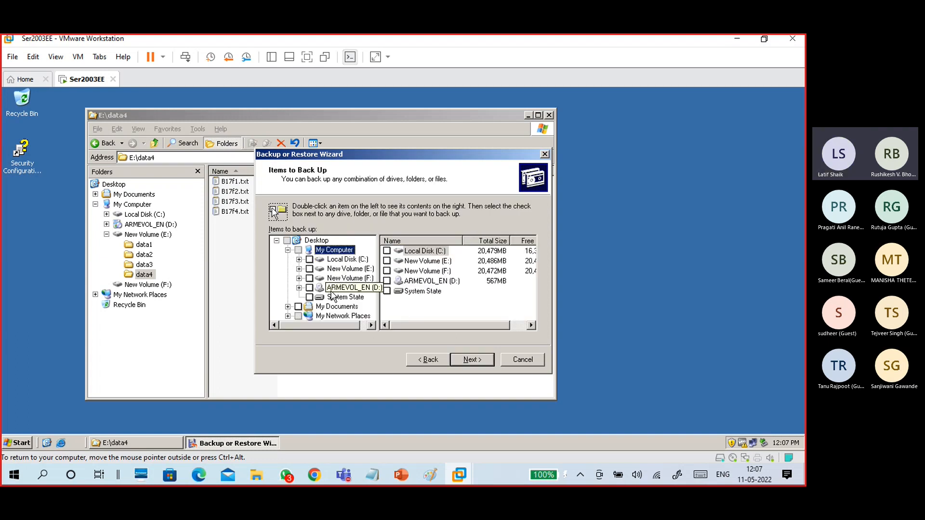
pyautogui.click(351, 269)
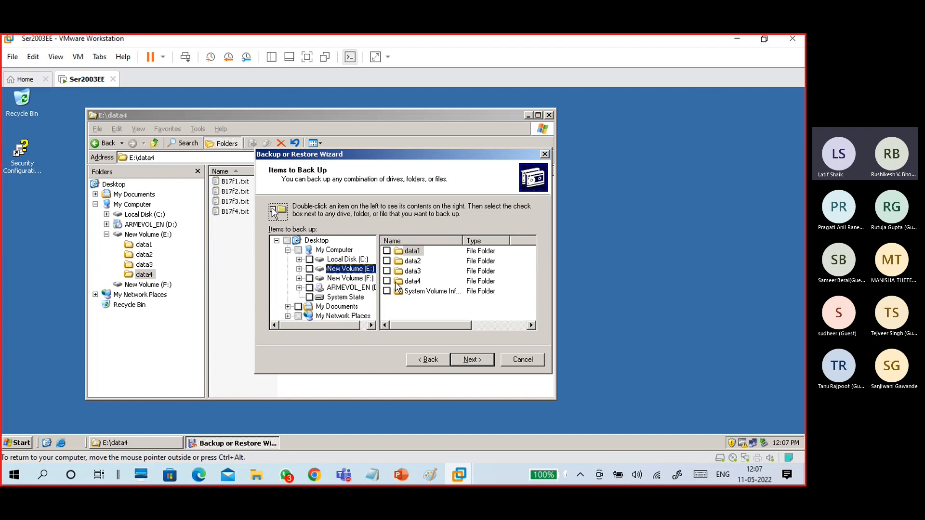
pyautogui.click(387, 281)
pyautogui.click(299, 269)
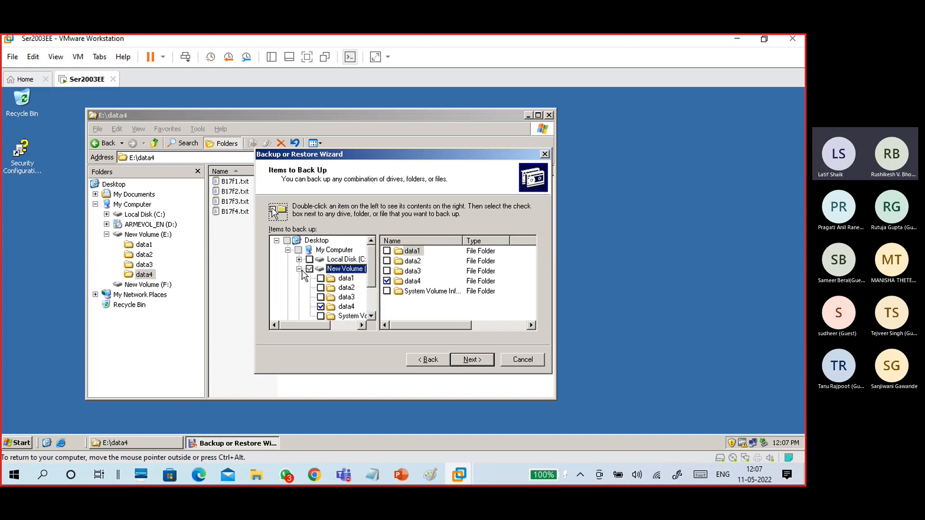
pyautogui.click(347, 307)
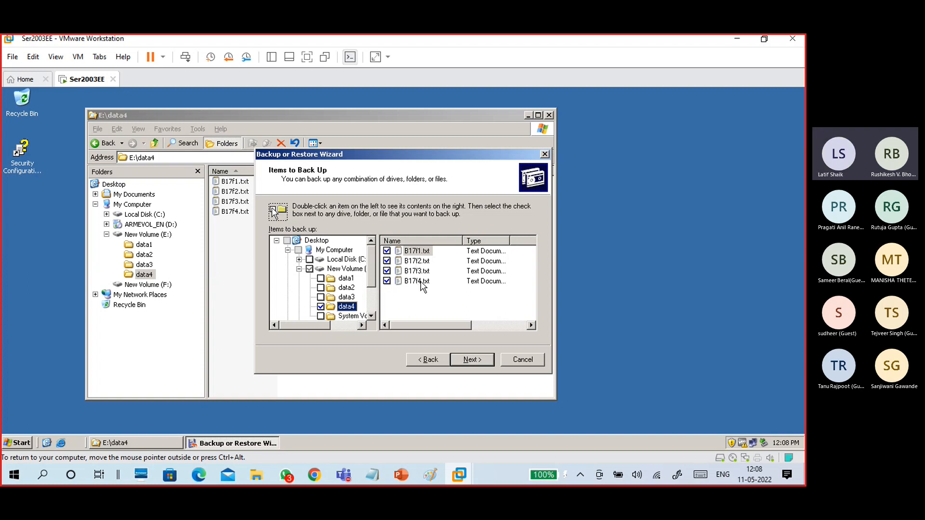
pyautogui.moveTo(442, 326); pyautogui.dragTo(401, 324)
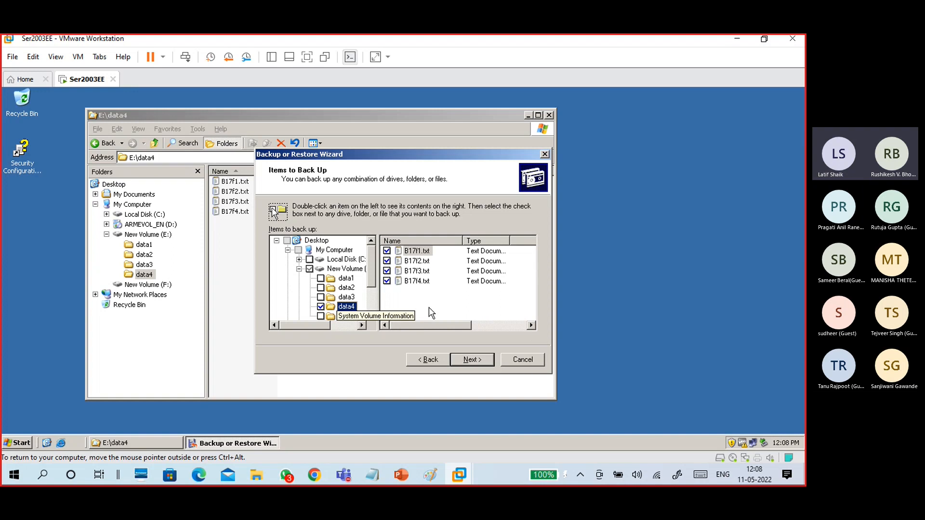
pyautogui.click(472, 360)
pyautogui.moveTo(357, 297); pyautogui.dragTo(314, 297)
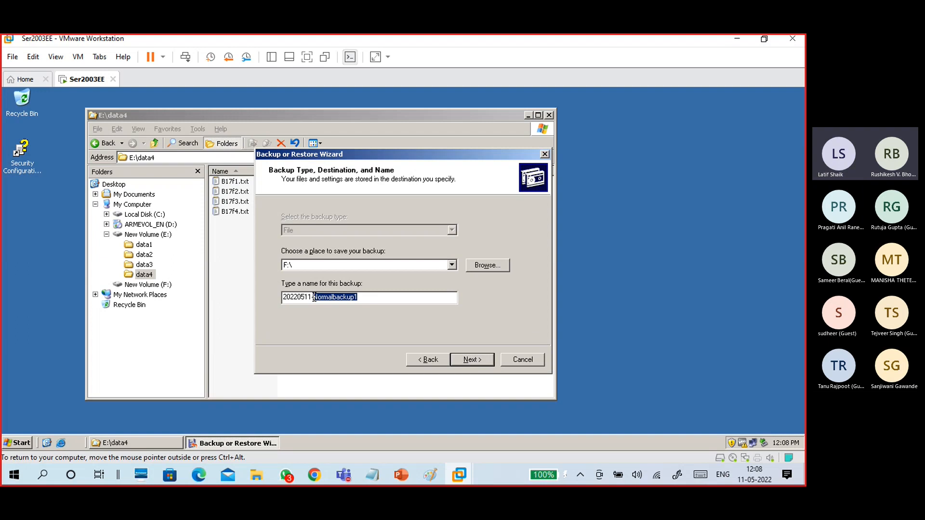
# Name the backup 20220511-IncrementalBackup1 and set the Advanced backup type to Incremental.
pyautogui.write('IncrementalBackup')
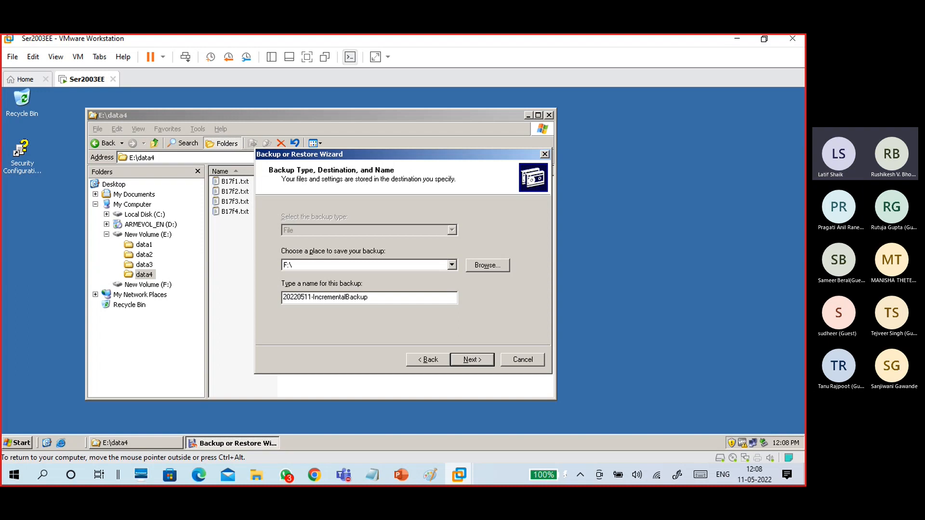
pyautogui.write('1')
pyautogui.click(470, 361)
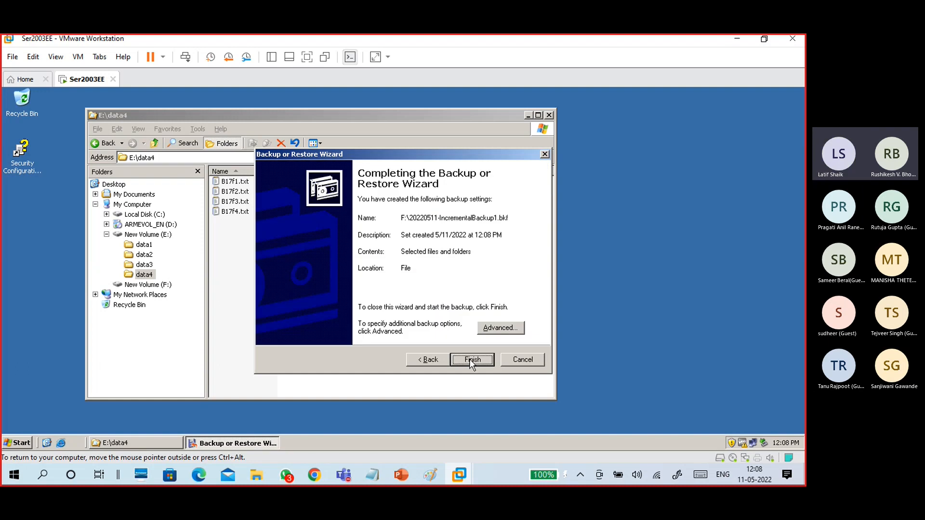
pyautogui.click(494, 329)
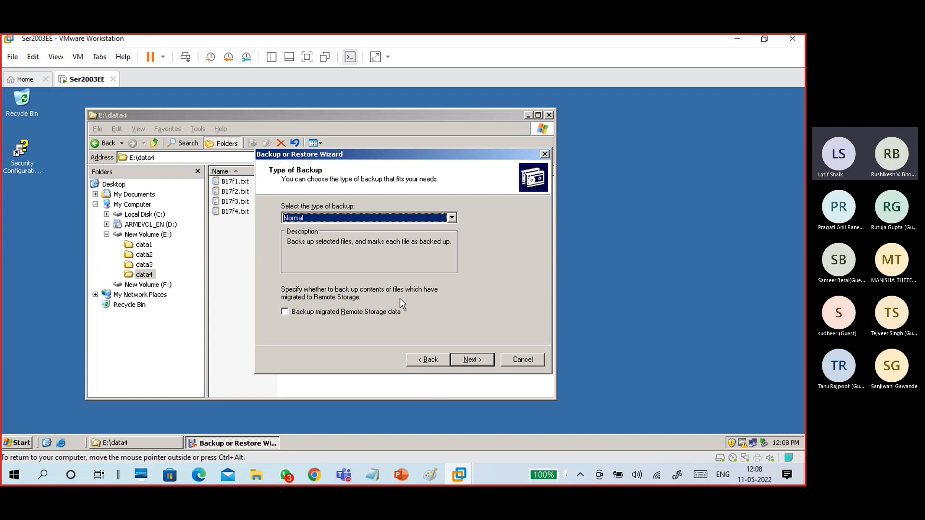
pyautogui.click(344, 219)
pyautogui.click(322, 245)
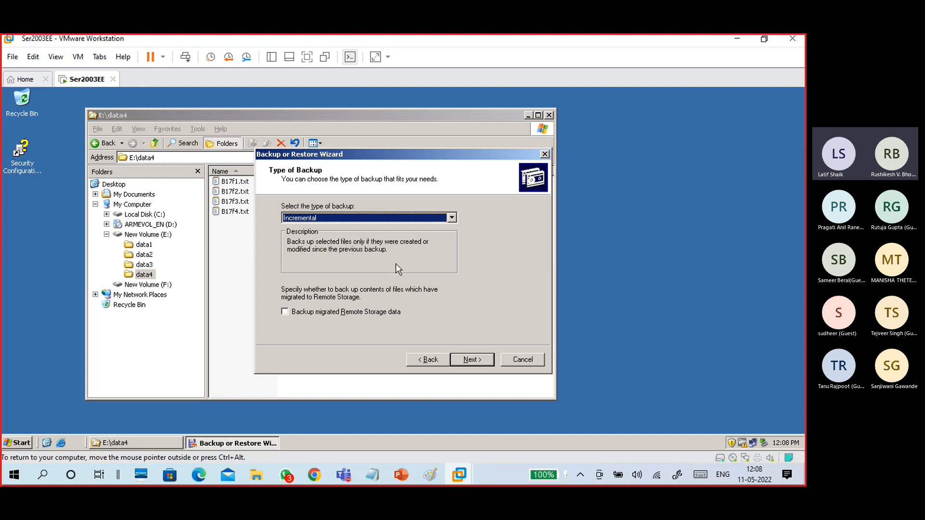
# Choose to replace existing backups, keep the Now schedule, and start the backup.
pyautogui.click(471, 362)
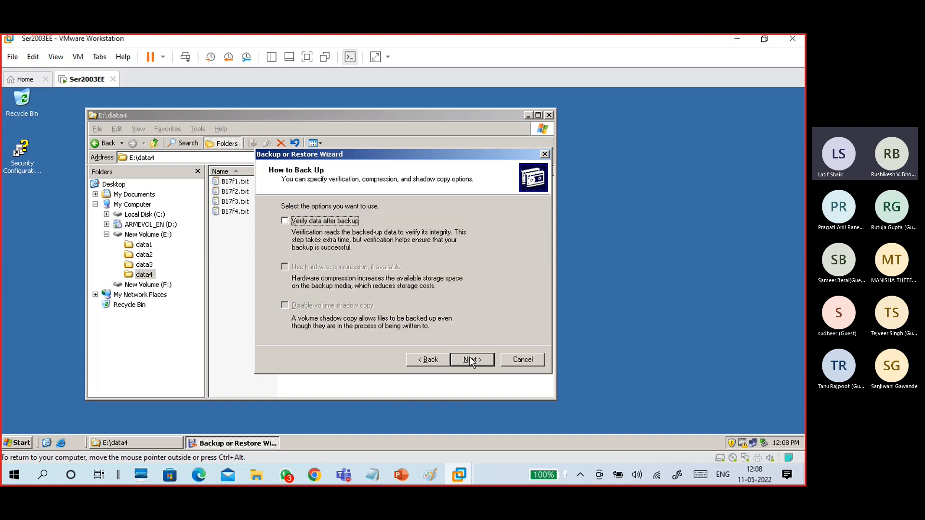
pyautogui.click(471, 362)
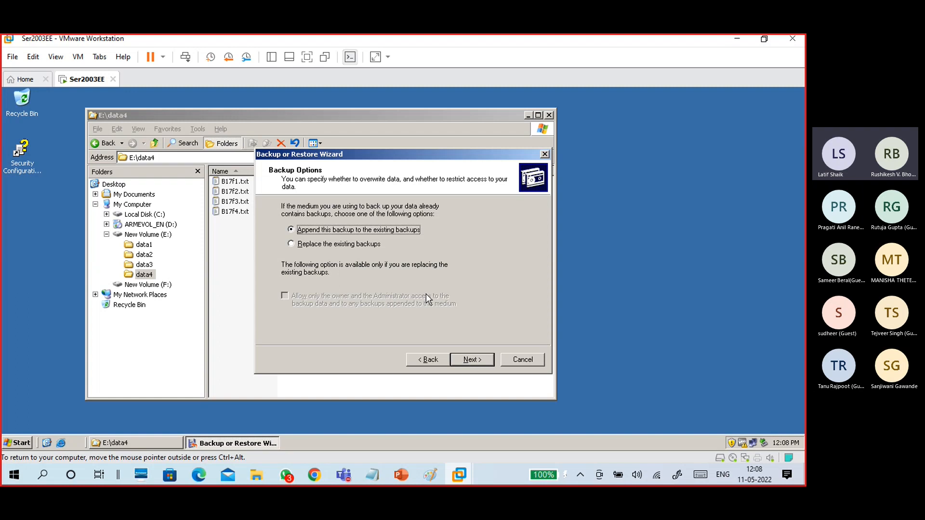
pyautogui.click(372, 246)
pyautogui.click(469, 359)
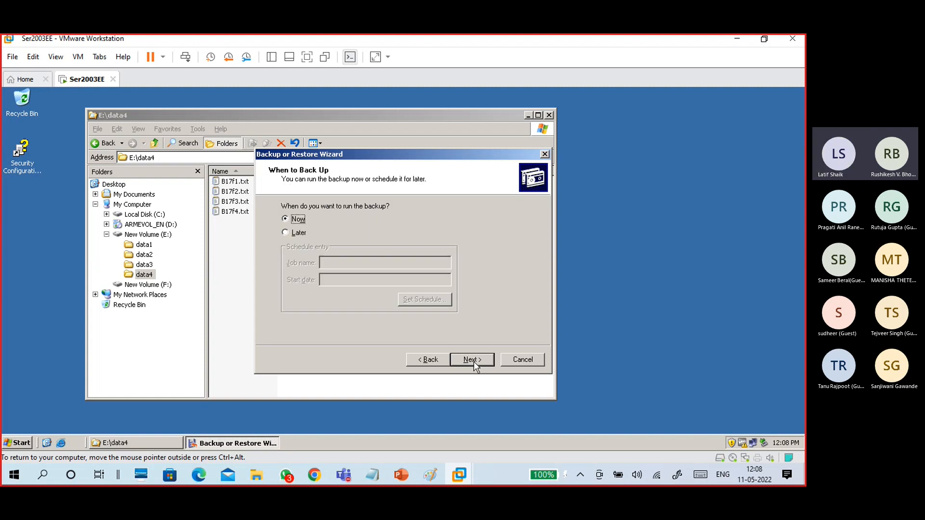
pyautogui.click(474, 360)
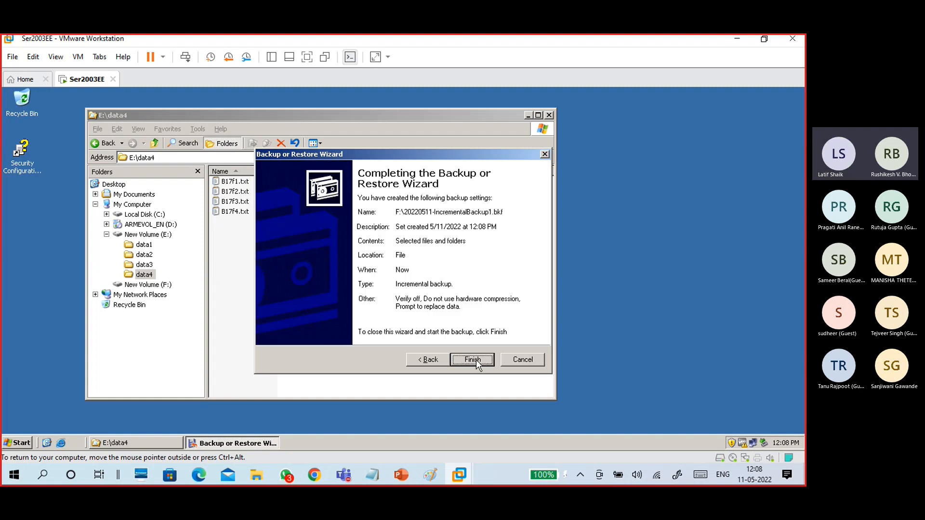
pyautogui.click(476, 360)
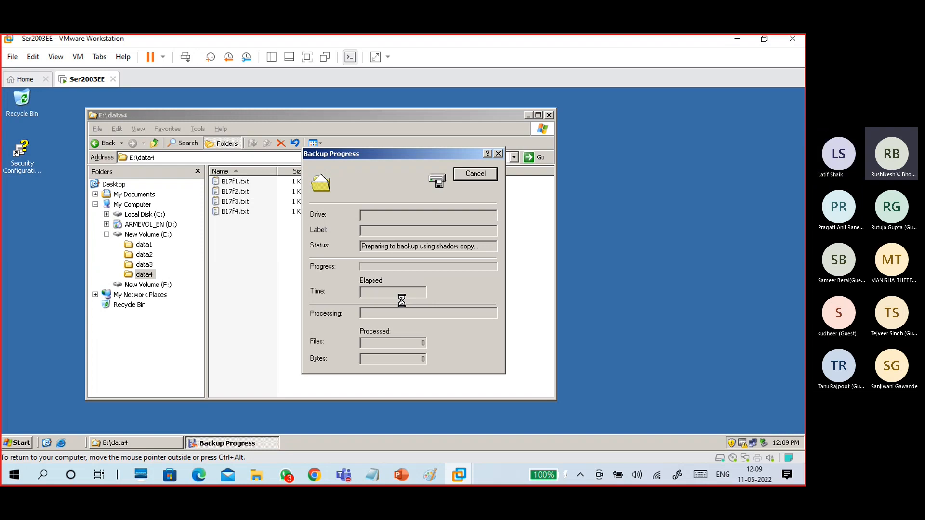
# Move the Backup Progress window aside while the data4 incremental backup finishes with 2 files, 830 bytes.
pyautogui.moveTo(389, 153); pyautogui.dragTo(660, 138)
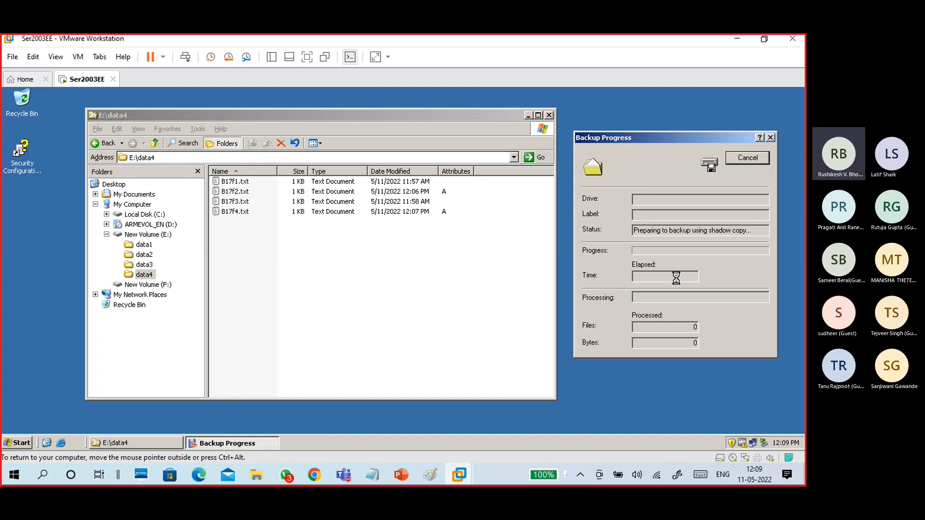
pyautogui.moveTo(643, 137); pyautogui.dragTo(230, 144)
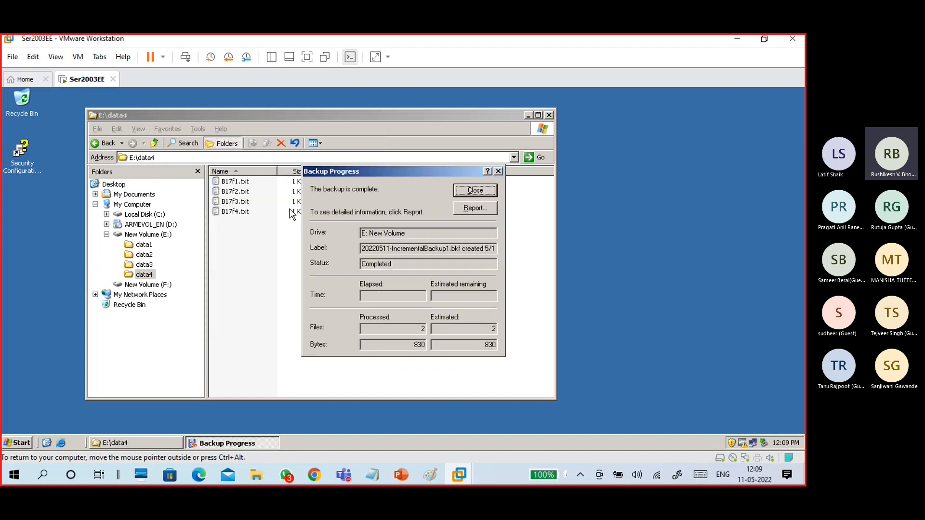
pyautogui.moveTo(367, 174); pyautogui.dragTo(204, 150)
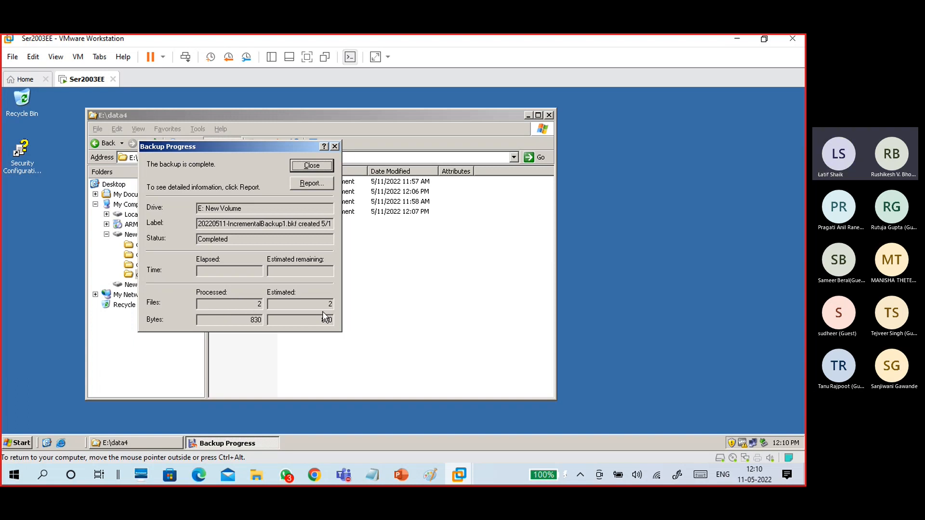
# Check that the backup log shows an Incremental backup of 2 files, then close the log and progress window.
pyautogui.click(317, 184)
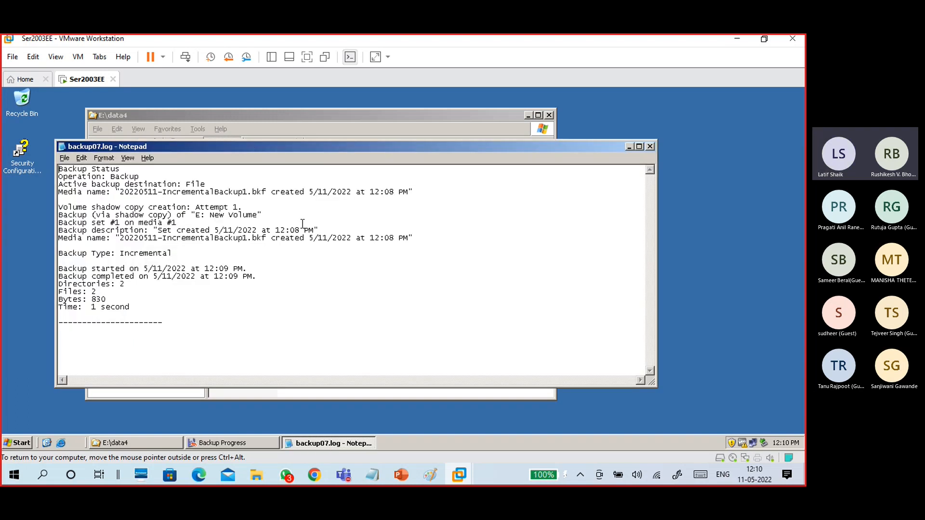
pyautogui.moveTo(172, 253); pyautogui.dragTo(114, 250)
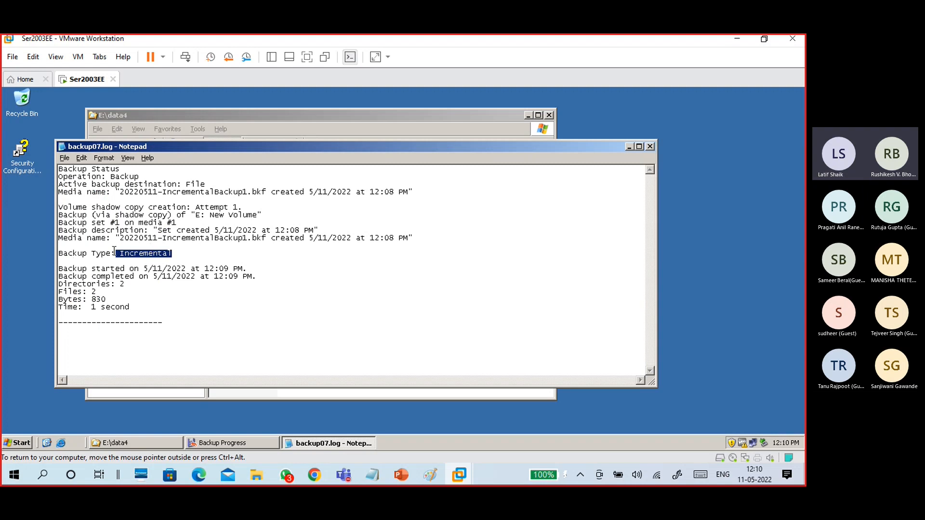
pyautogui.moveTo(96, 292); pyautogui.dragTo(50, 290)
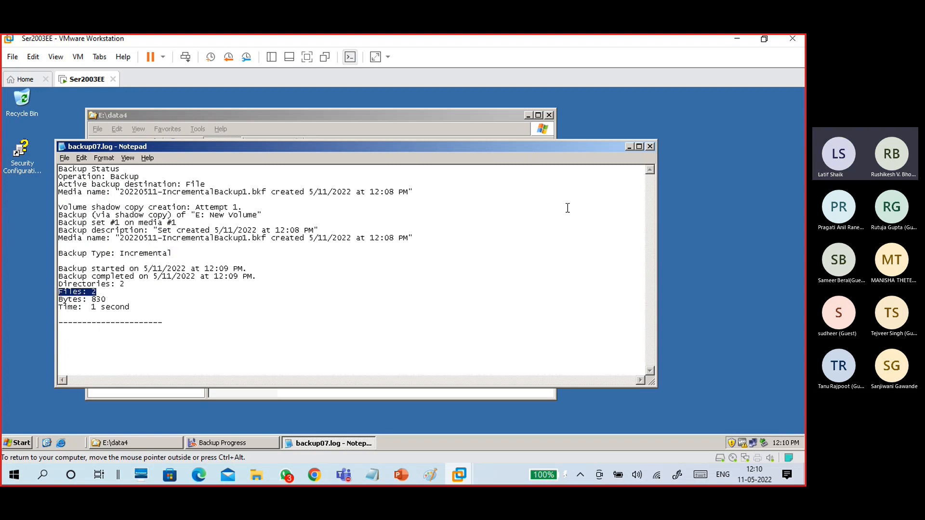
pyautogui.click(650, 146)
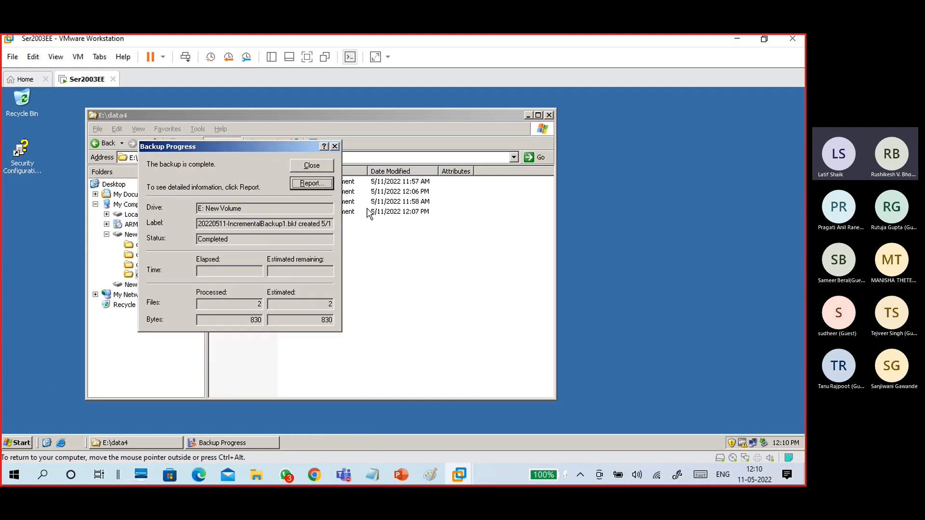
pyautogui.click(310, 165)
# Point out changed files B17f2.txt and B17f4.txt, then show 20220511-IncrementalBackup1.bkf on drive F:.
pyautogui.click(245, 193)
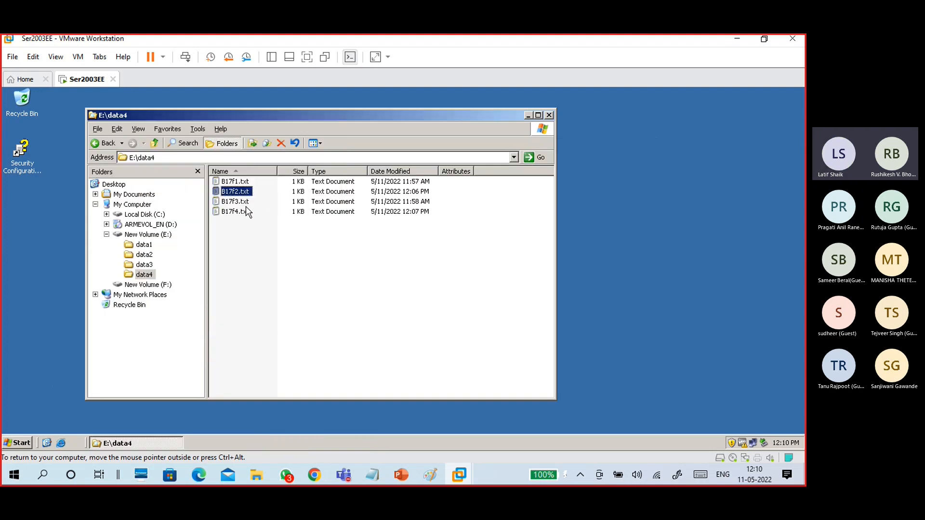
pyautogui.click(241, 211)
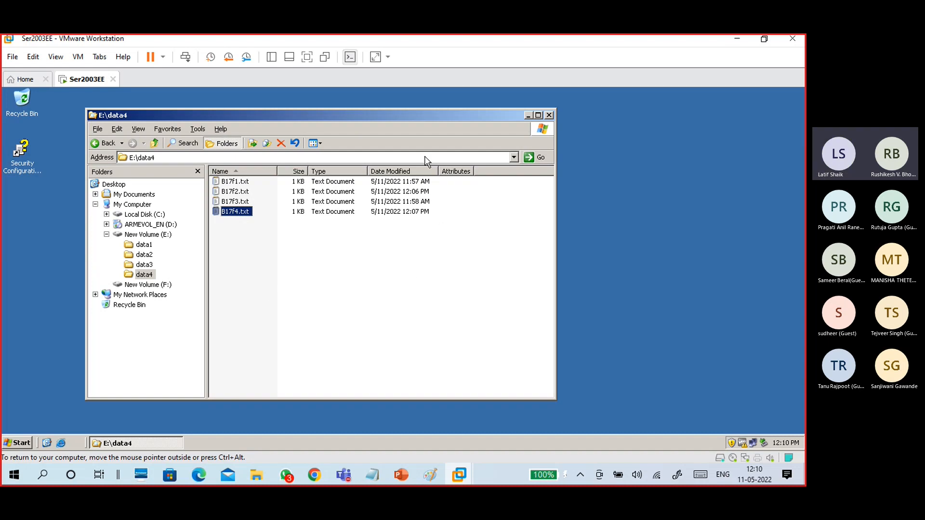
pyautogui.click(322, 272)
pyautogui.click(148, 288)
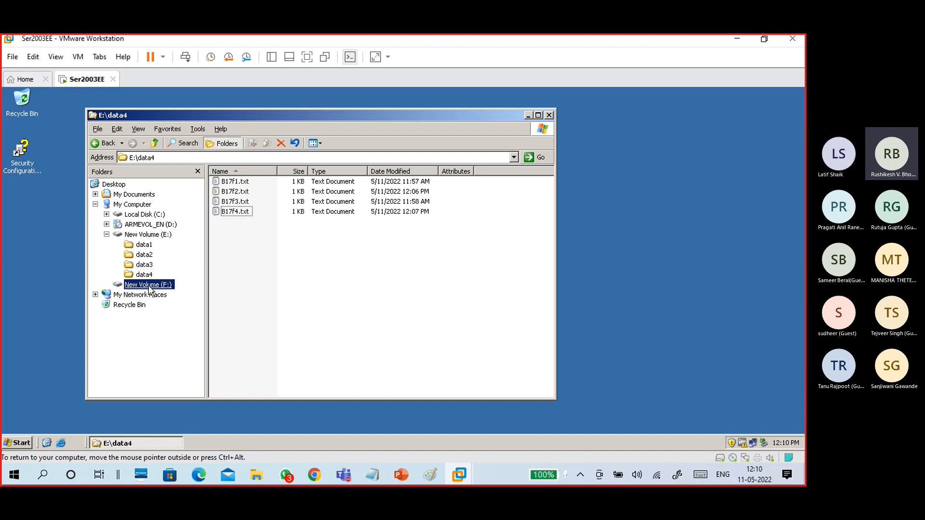
pyautogui.click(269, 290)
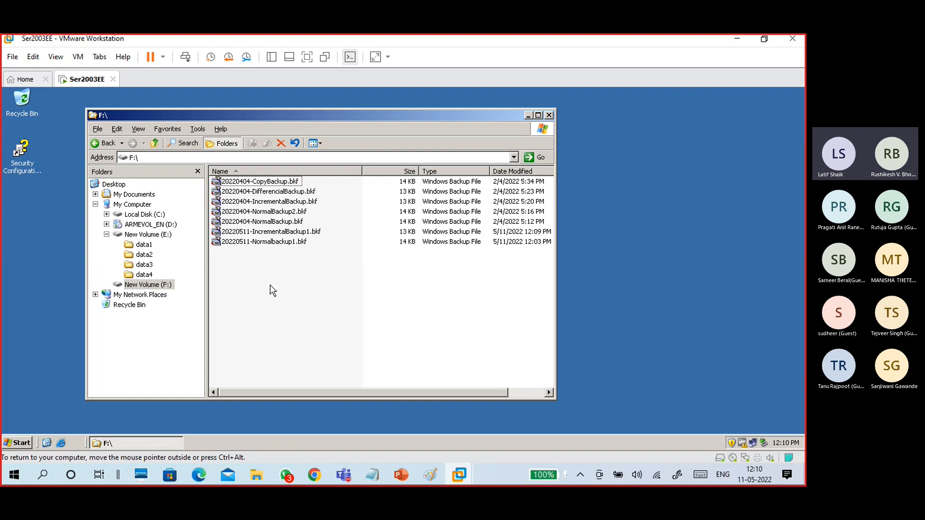
pyautogui.click(264, 234)
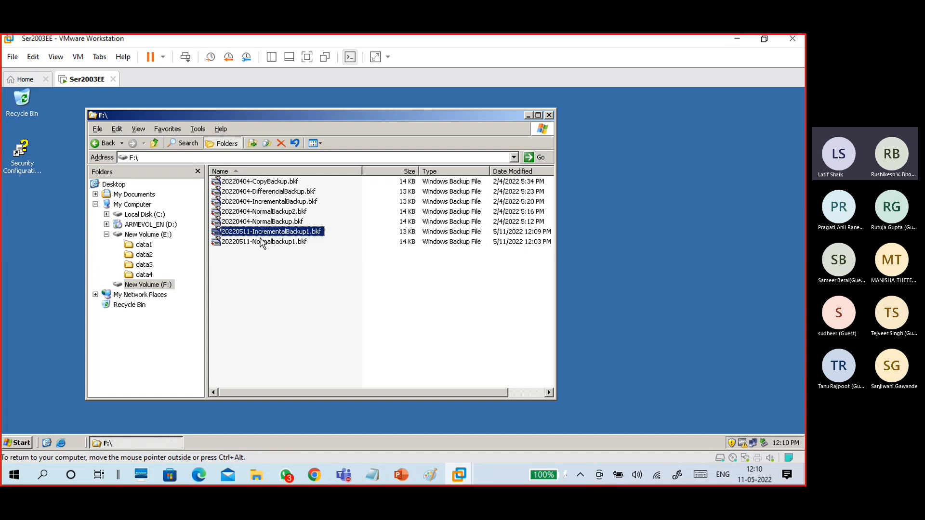
pyautogui.doubleClick(295, 235)
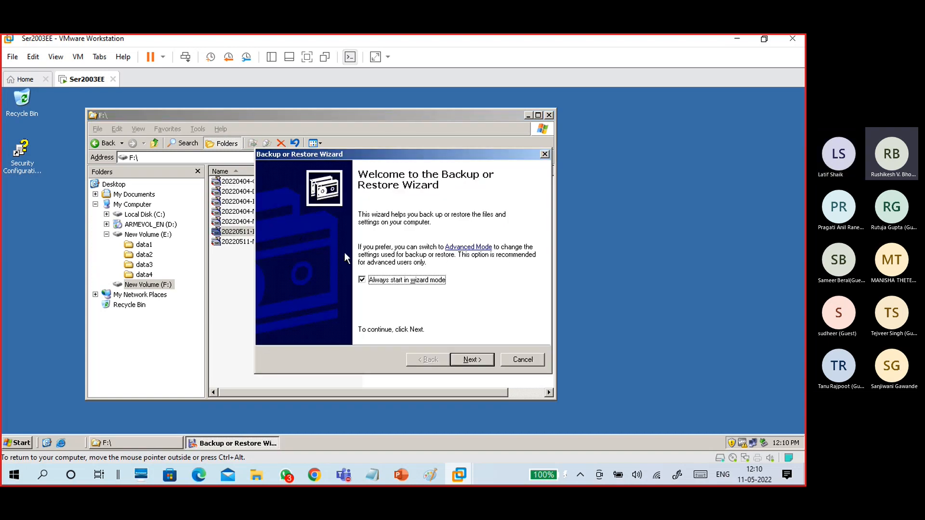
pyautogui.click(474, 360)
pyautogui.click(344, 265)
pyautogui.click(462, 358)
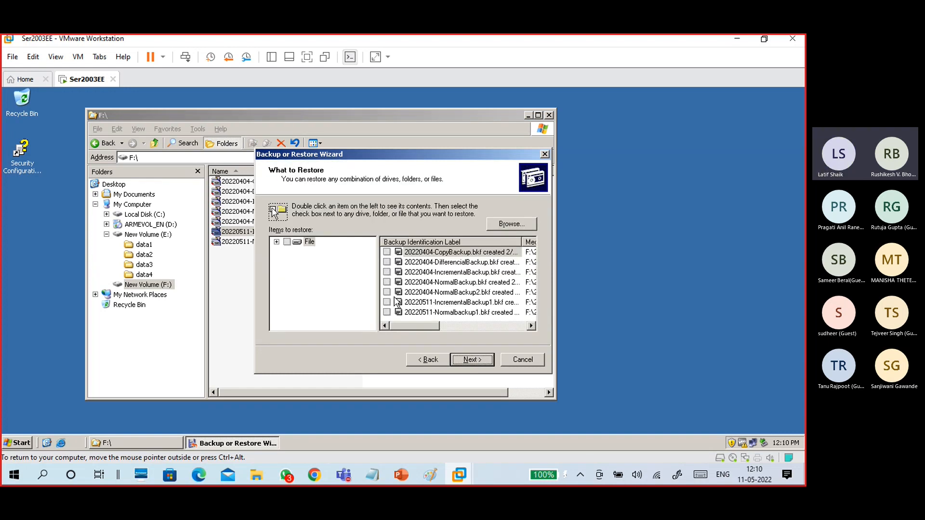
pyautogui.click(276, 242)
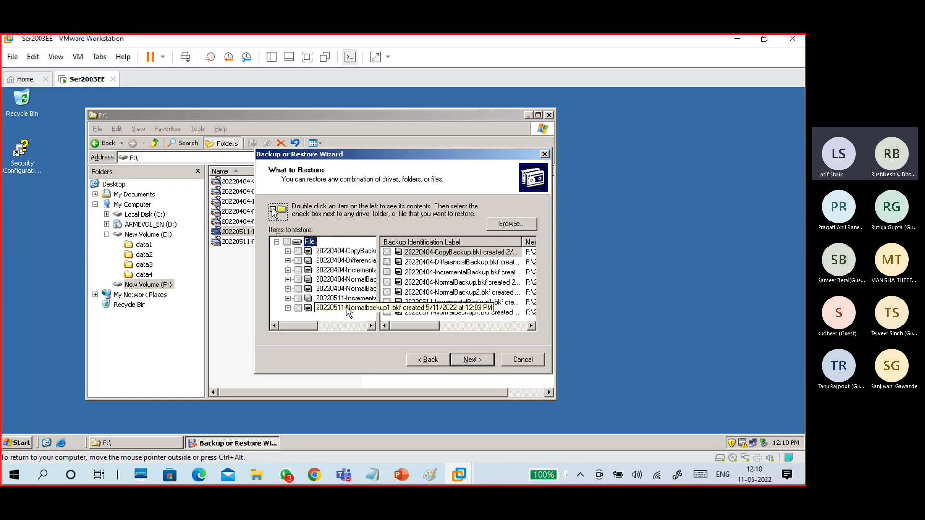
pyautogui.click(288, 298)
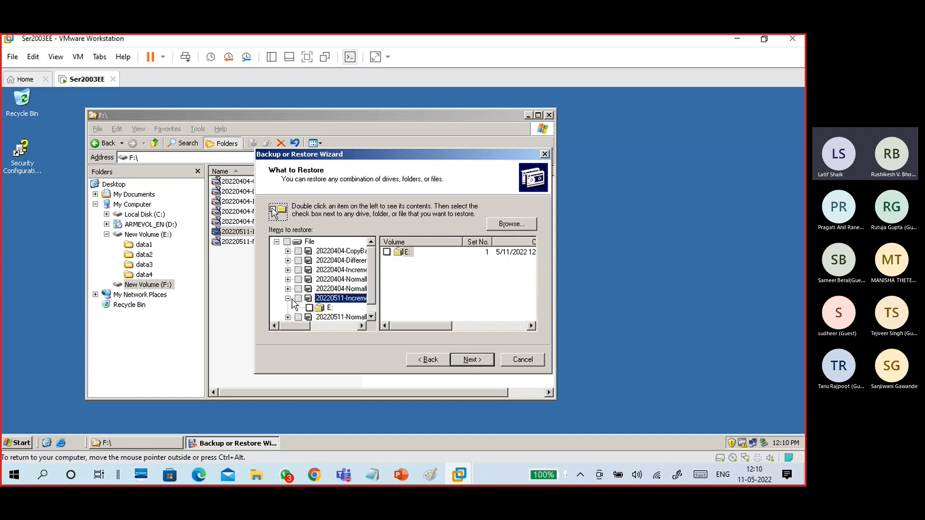
pyautogui.click(322, 309)
pyautogui.click(299, 308)
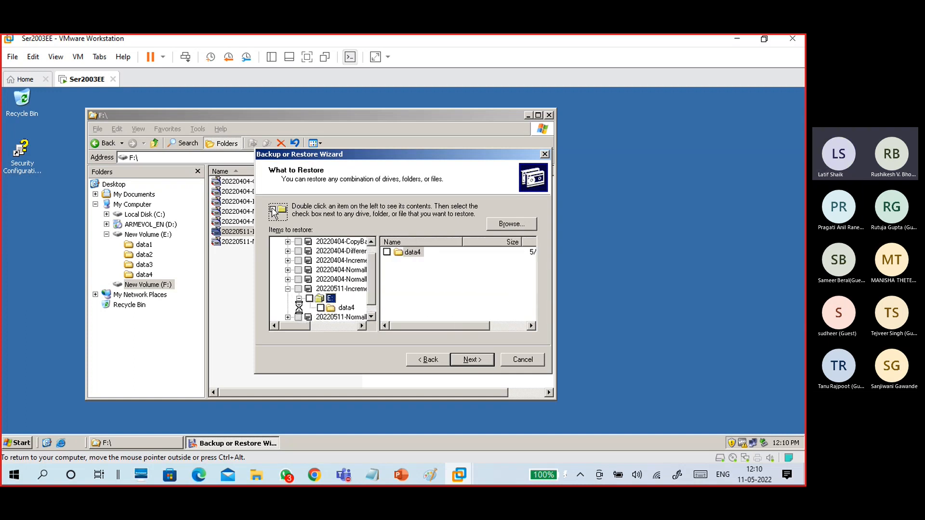
pyautogui.click(337, 308)
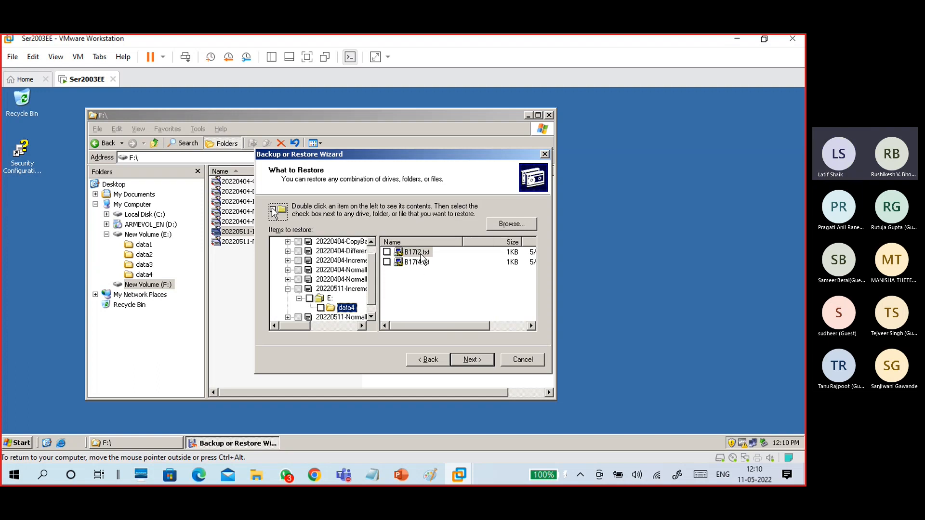
pyautogui.moveTo(437, 328)
pyautogui.mouseDown()
pyautogui.moveTo(489, 333)
pyautogui.moveTo(430, 340)
pyautogui.mouseUp()
pyautogui.click(426, 306)
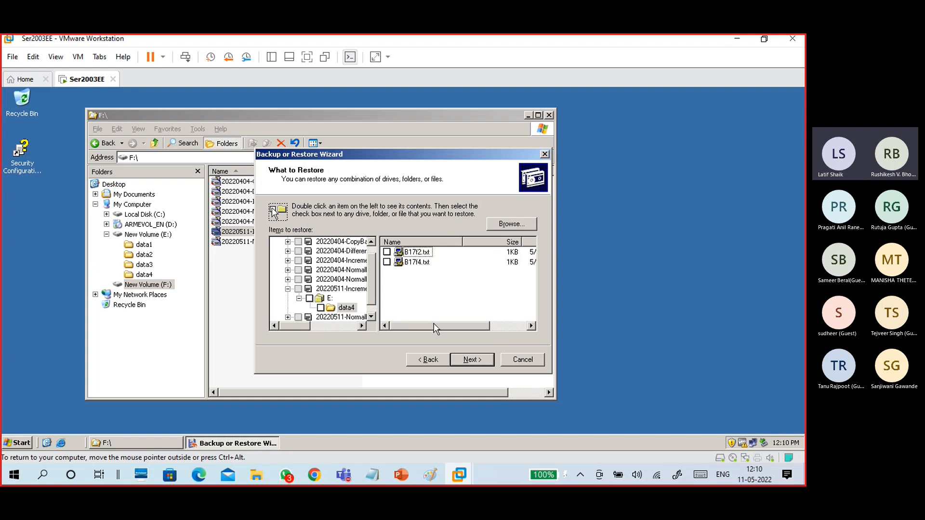
pyautogui.click(424, 262)
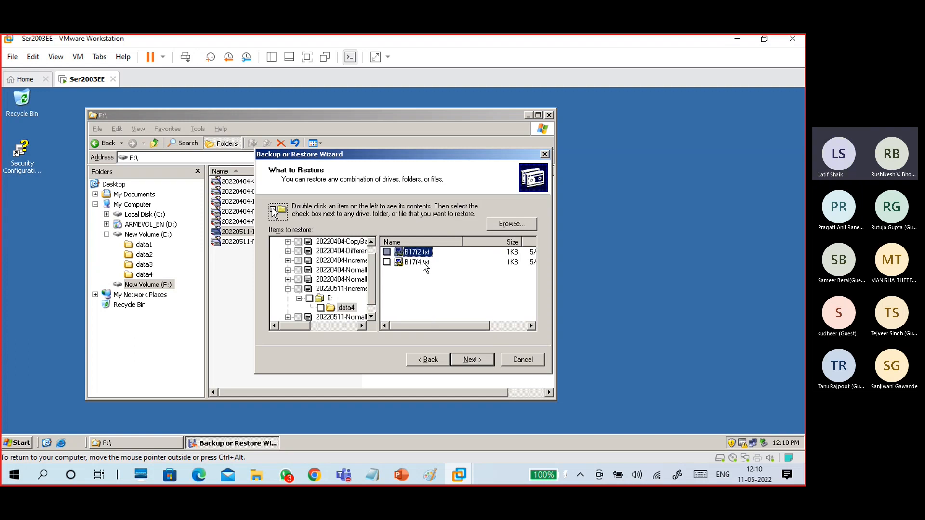
pyautogui.click(424, 308)
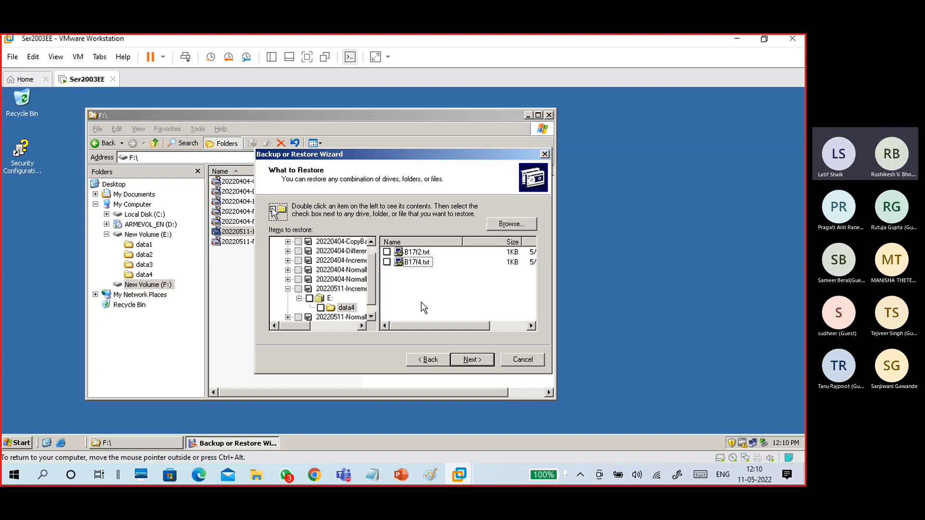
pyautogui.click(516, 360)
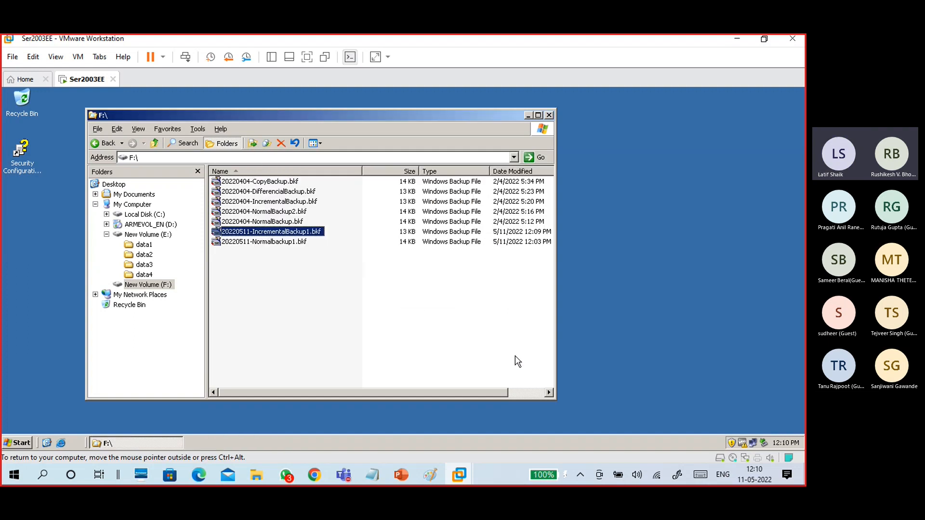
# Create a new text document named B17f5.txt in E:\data4.
pyautogui.click(144, 274)
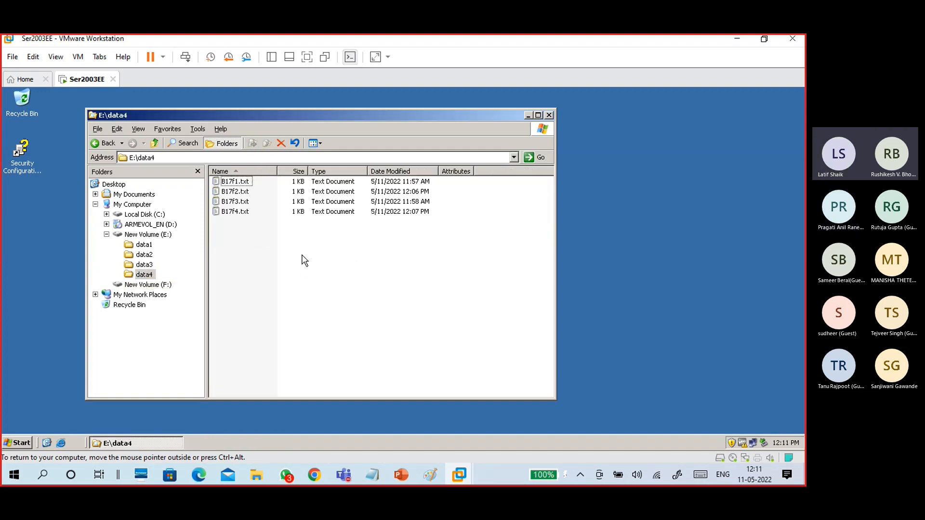
pyautogui.rightClick(257, 251)
pyautogui.moveTo(305, 348)
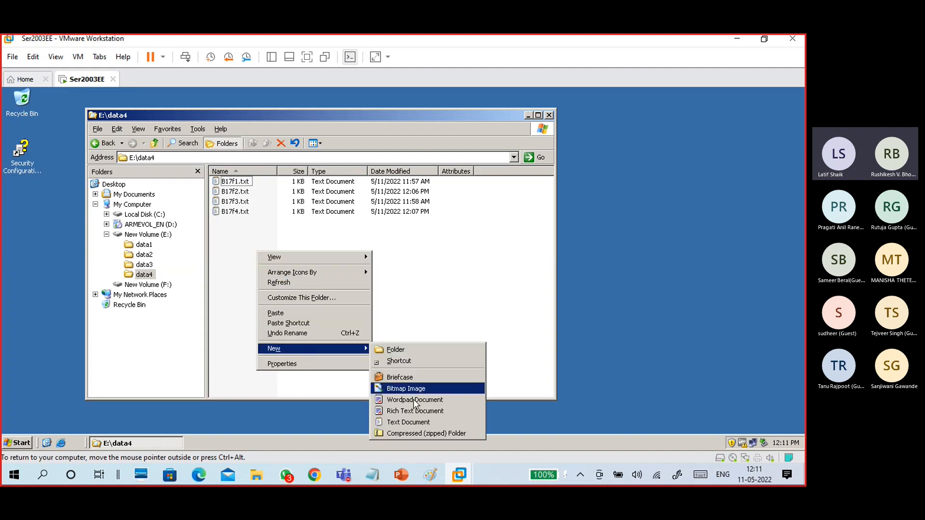
pyautogui.click(406, 421)
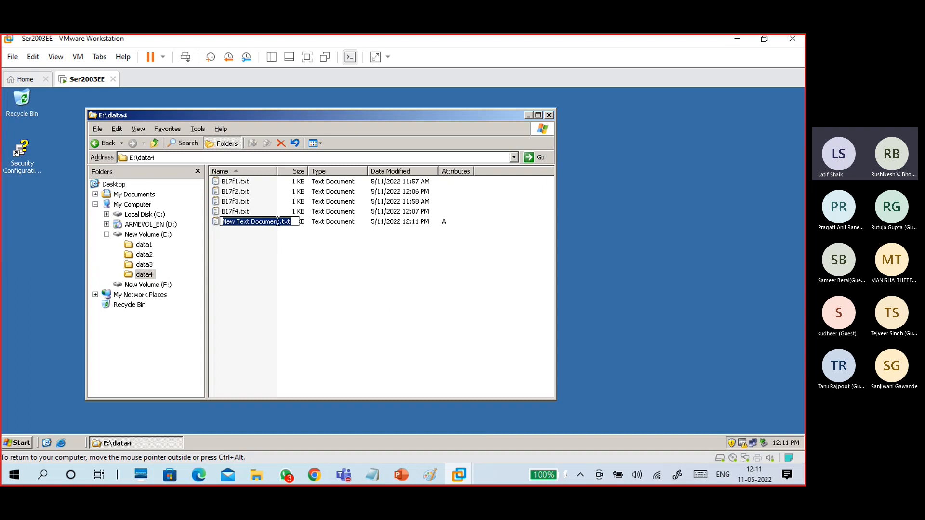
pyautogui.moveTo(280, 221); pyautogui.dragTo(222, 222)
pyautogui.write('B')
pyautogui.write('17f')
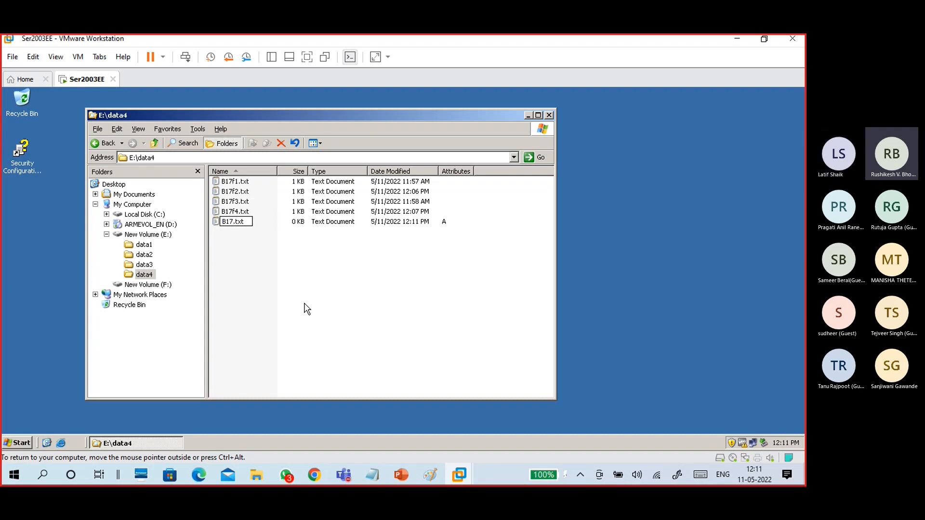
pyautogui.write('5')
pyautogui.click(307, 309)
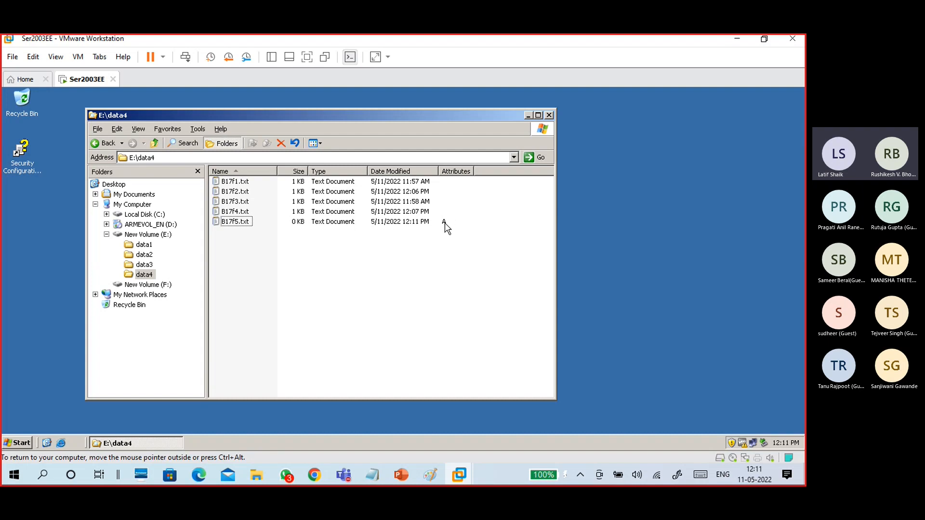
# Write "this si b17 f5 file" in B17f5.txt and save it on closing.
pyautogui.doubleClick(239, 221)
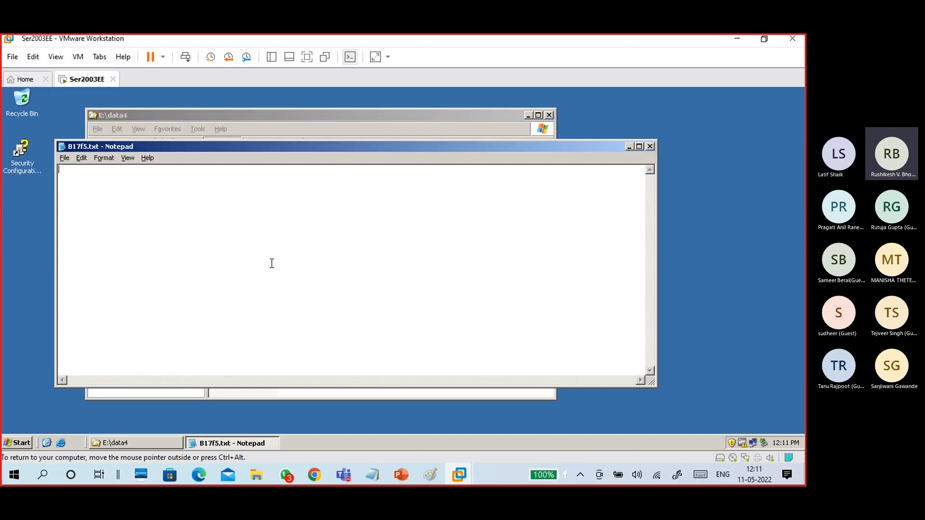
pyautogui.write('this si')
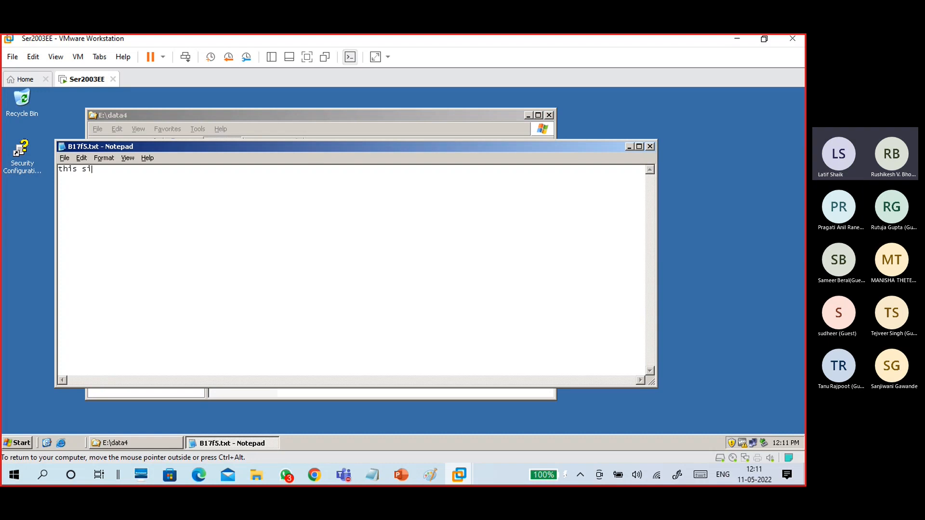
pyautogui.write(' b17 f5 file')
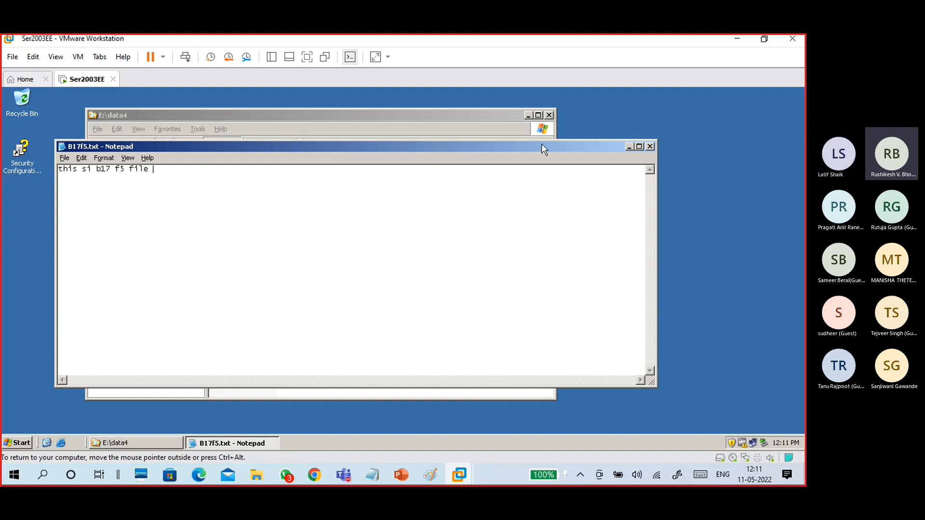
pyautogui.click(649, 145)
pyautogui.click(355, 295)
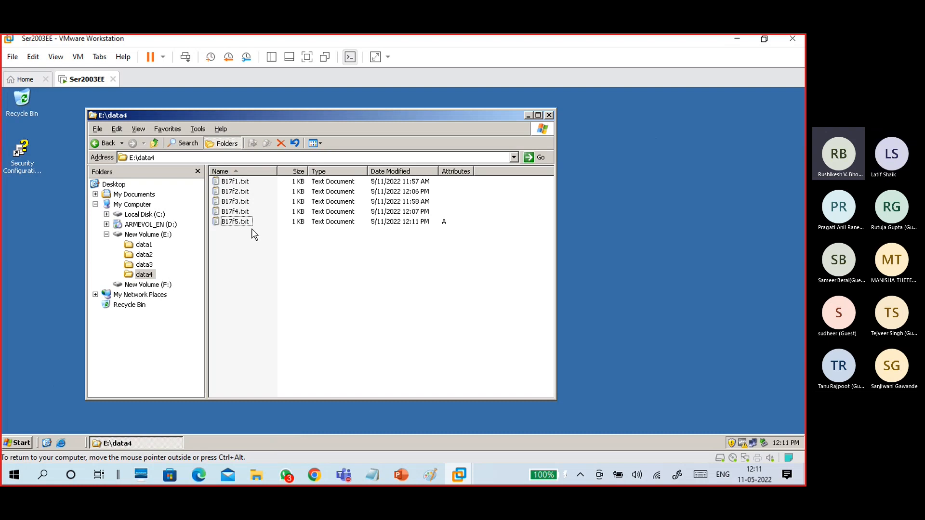
pyautogui.doubleClick(238, 221)
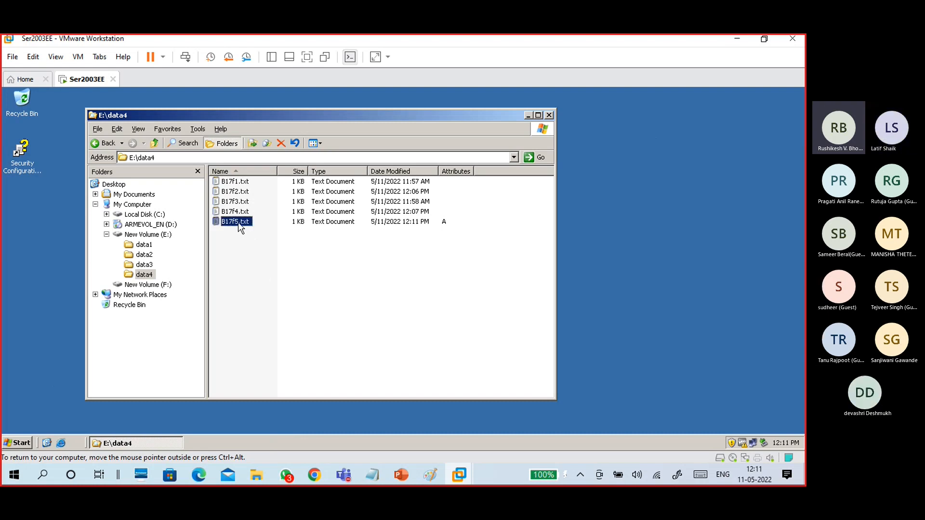
pyautogui.click(650, 146)
pyautogui.rightClick(236, 224)
pyautogui.click(255, 355)
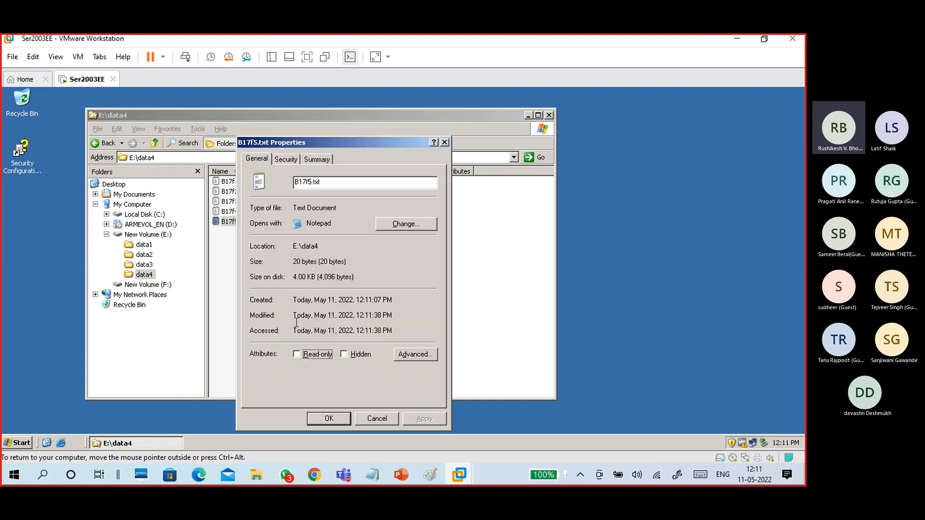
pyautogui.click(414, 355)
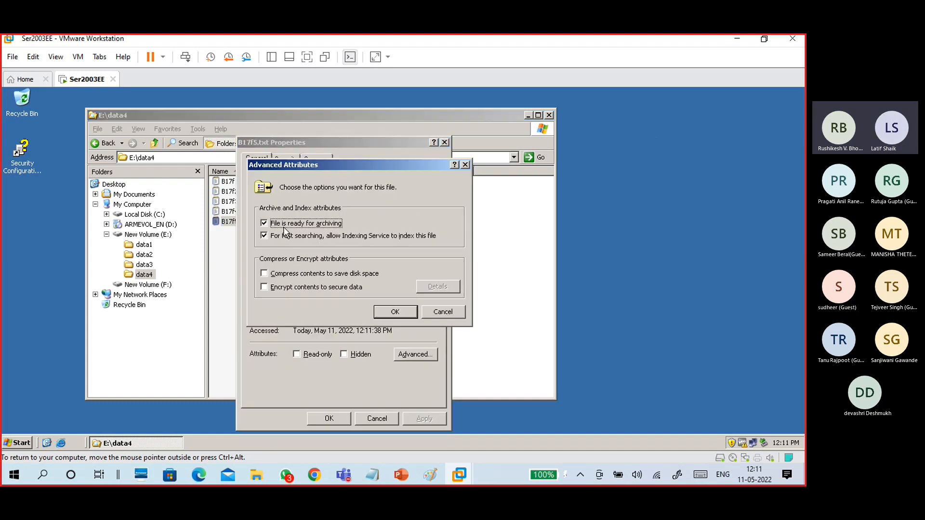
pyautogui.click(443, 312)
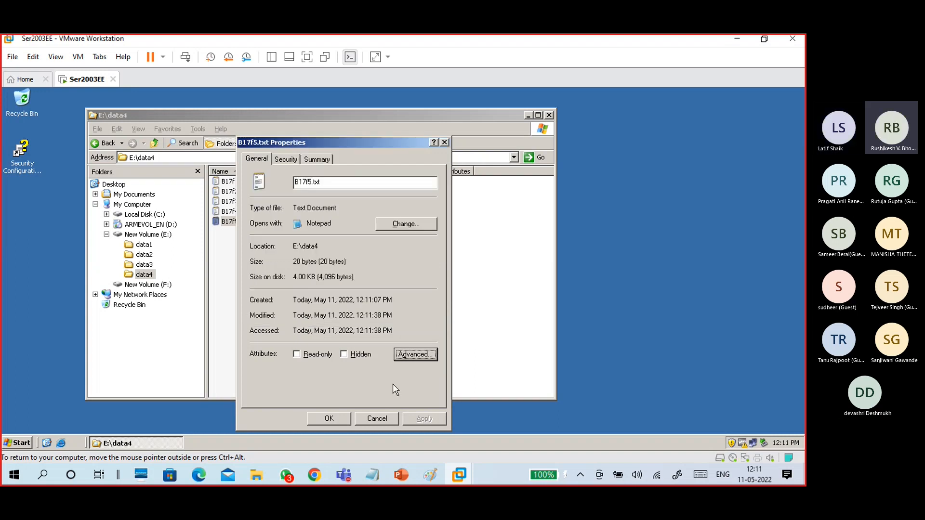
pyautogui.click(371, 420)
pyautogui.click(234, 213)
pyautogui.rightClick(235, 213)
pyautogui.click(259, 335)
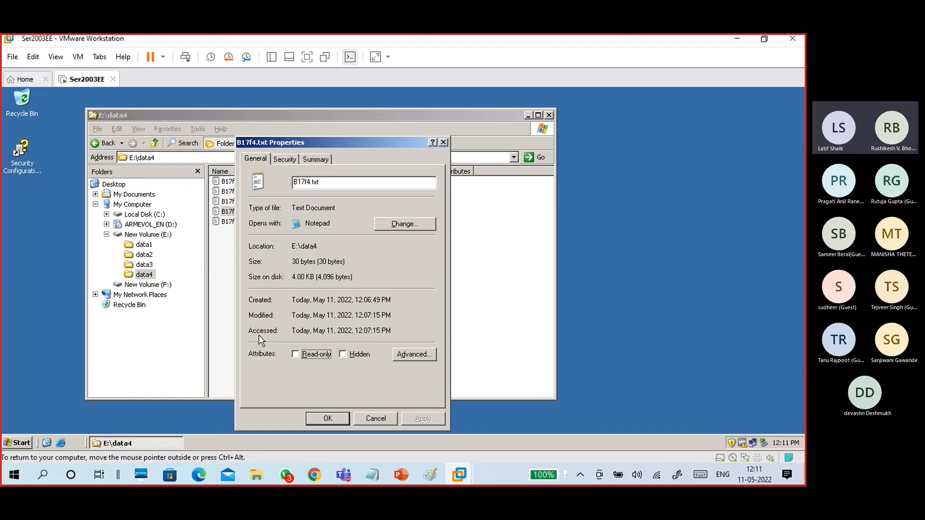
pyautogui.click(409, 354)
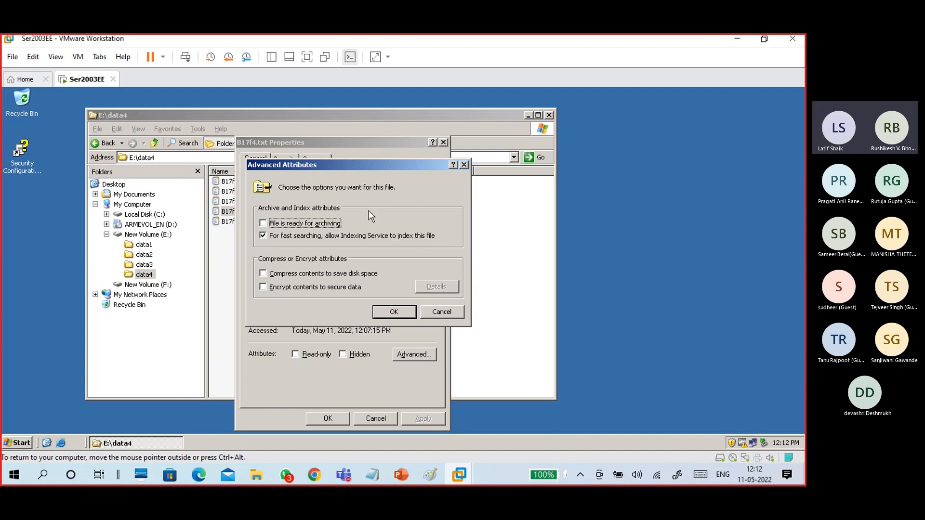
pyautogui.click(442, 313)
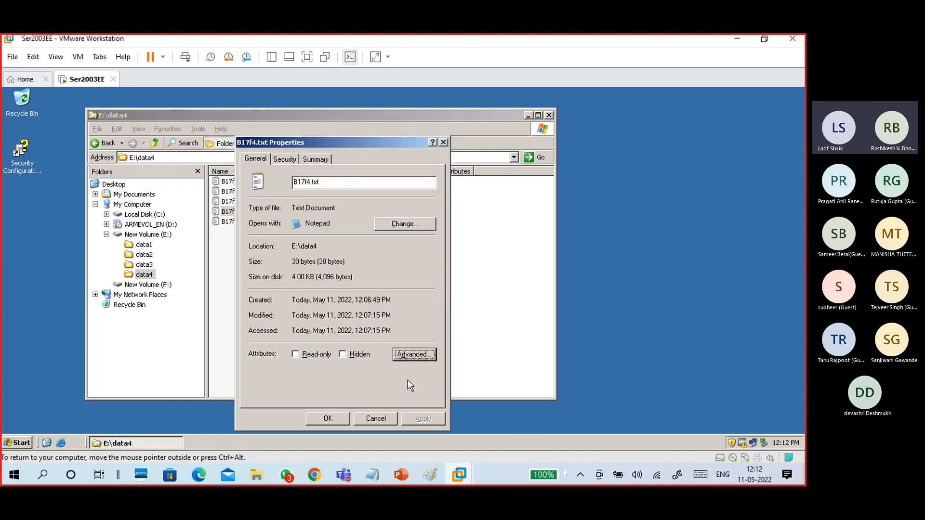
pyautogui.click(372, 418)
pyautogui.click(343, 381)
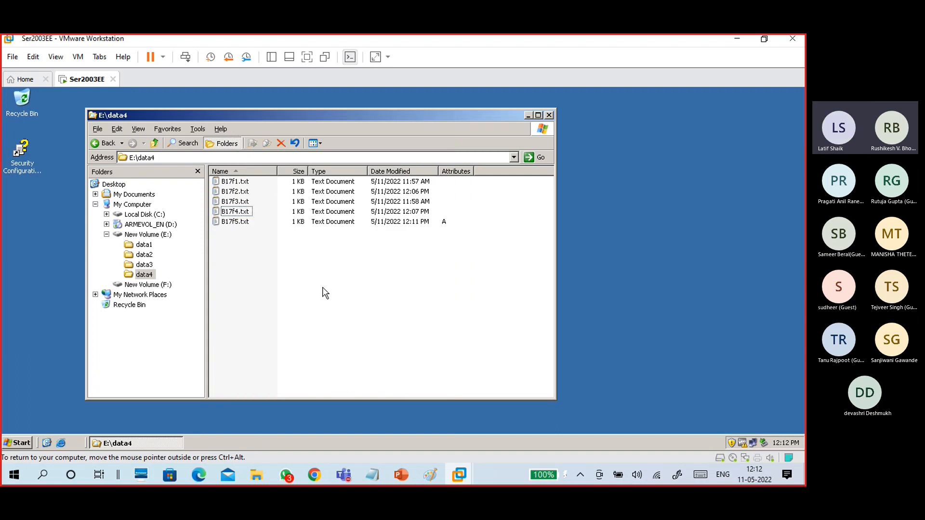
# Launch the Backup wizard and choose to pick the items to back up yourself.
pyautogui.click(230, 222)
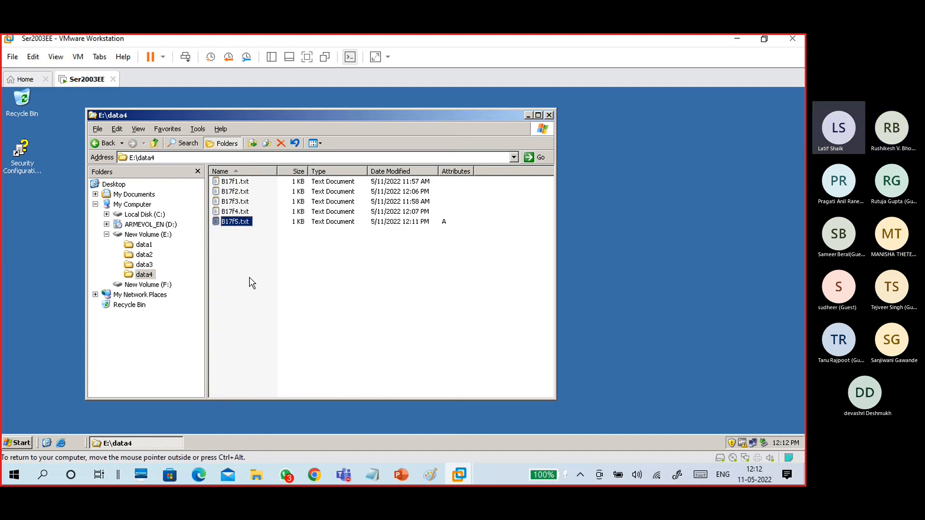
pyautogui.click(15, 443)
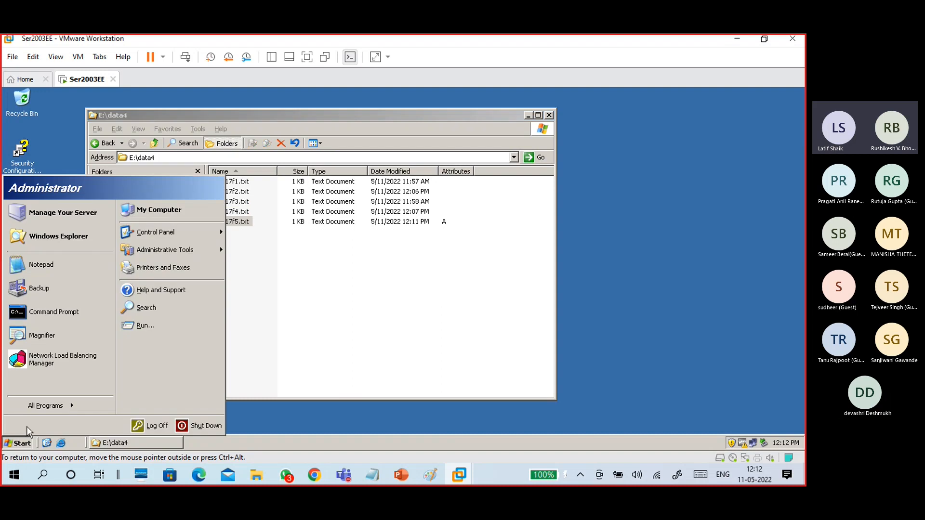
pyautogui.click(53, 289)
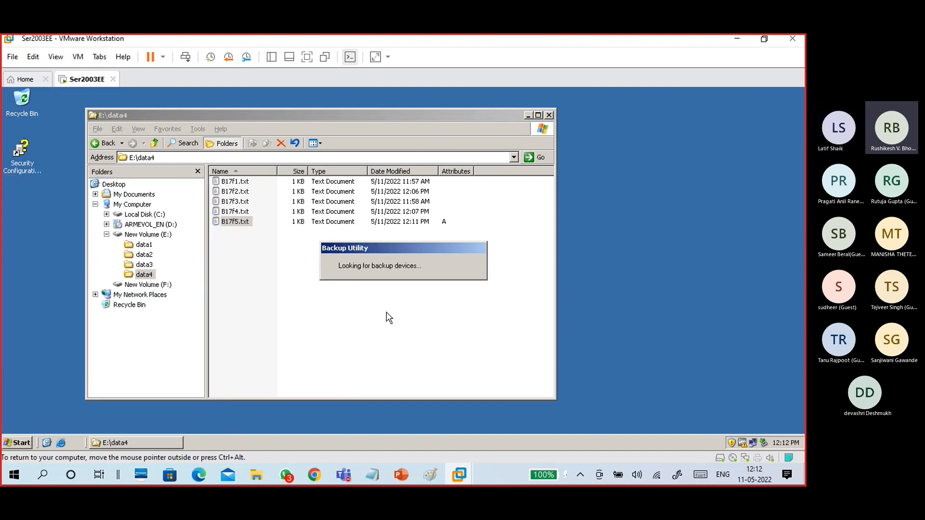
pyautogui.click(480, 360)
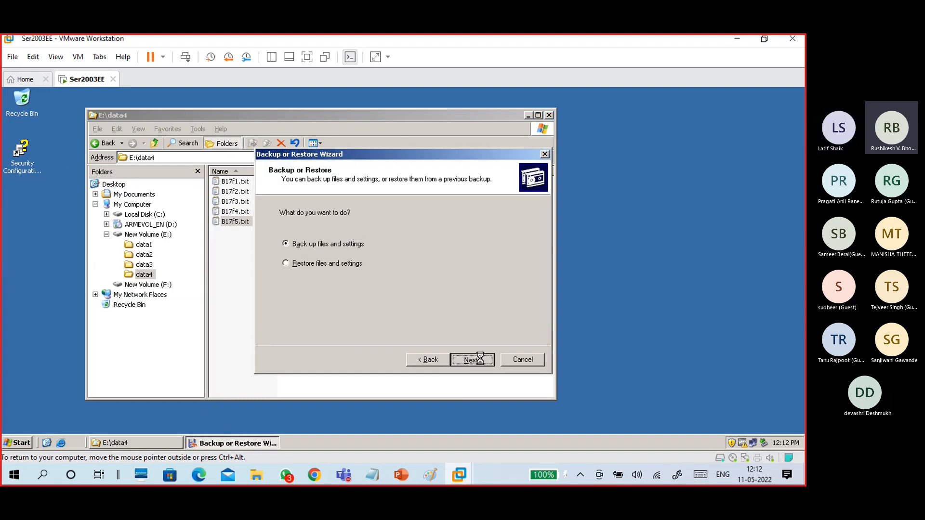
pyautogui.click(480, 360)
pyautogui.click(361, 265)
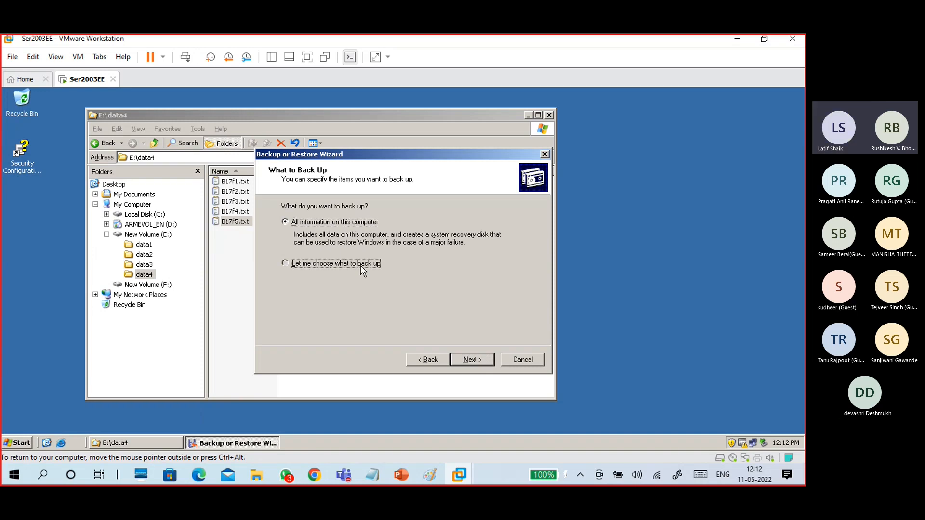
pyautogui.click(470, 360)
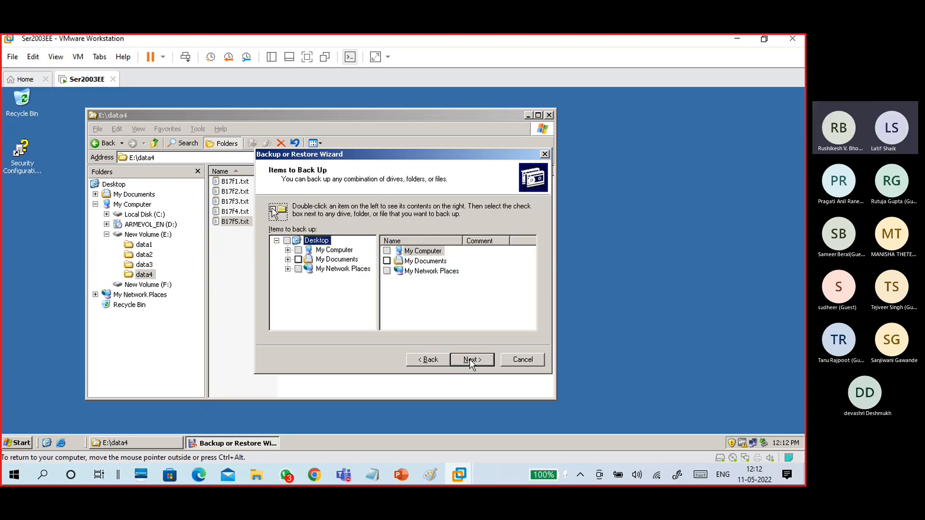
# Tick the data4 folder on New Volume (E:) for backup.
pyautogui.doubleClick(335, 251)
pyautogui.doubleClick(424, 261)
pyautogui.click(412, 281)
pyautogui.click(387, 281)
pyautogui.click(346, 307)
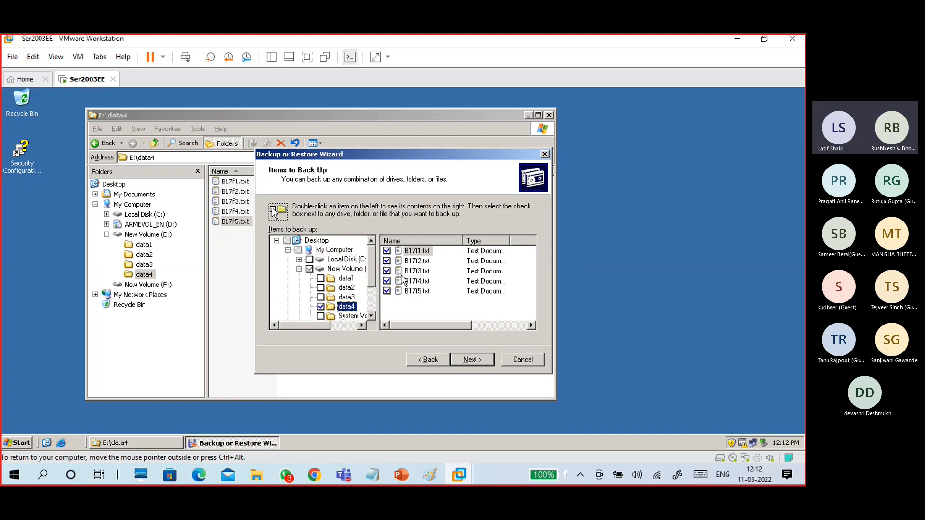
pyautogui.click(471, 361)
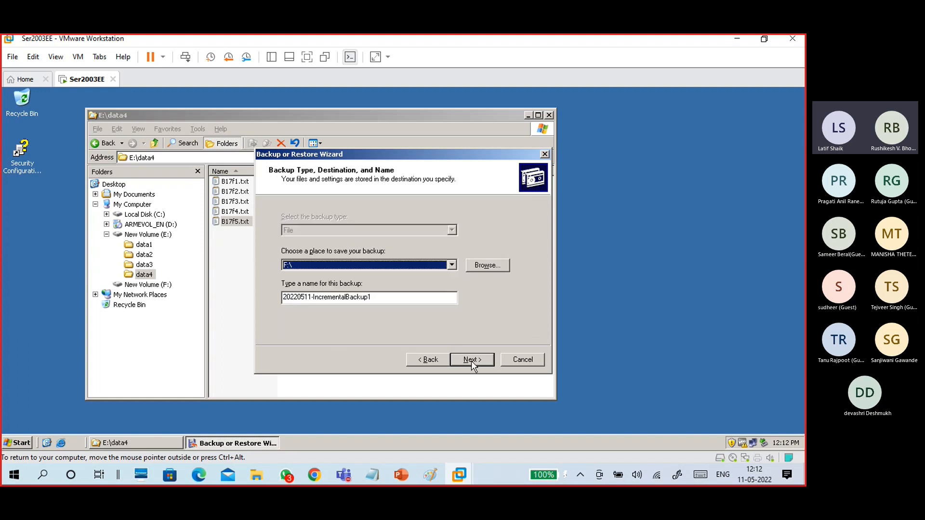
# Name the backup 20220511-IncrementalBackup2 on F:\ and set the Advanced backup type to Incremental.
pyautogui.click(375, 298)
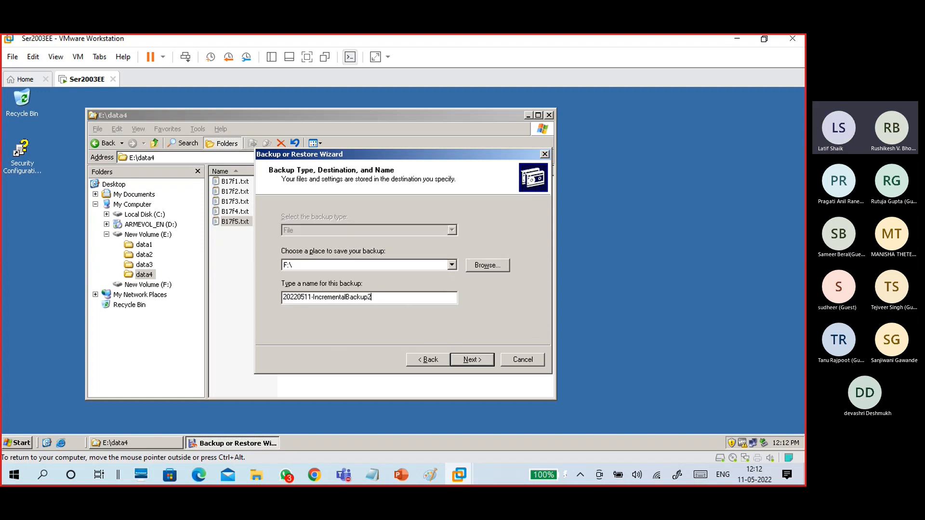
pyautogui.click(473, 361)
pyautogui.click(482, 326)
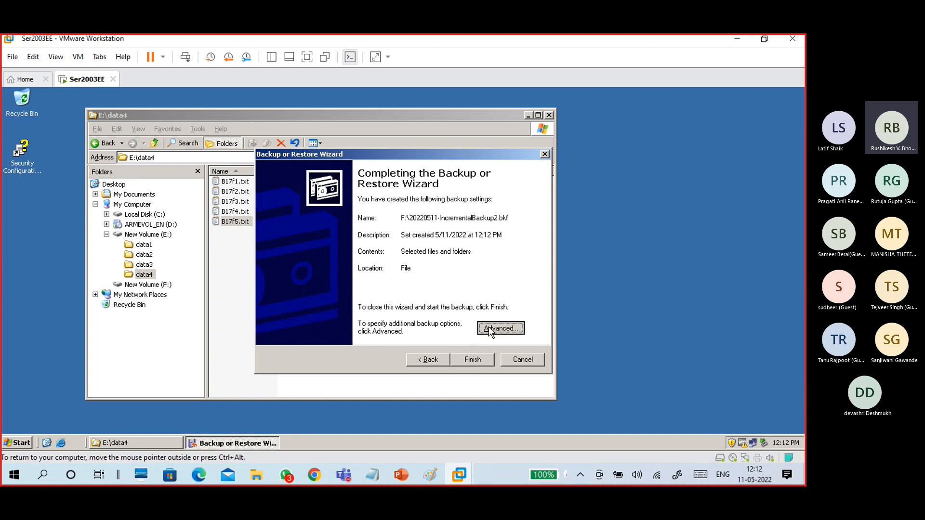
pyautogui.click(367, 220)
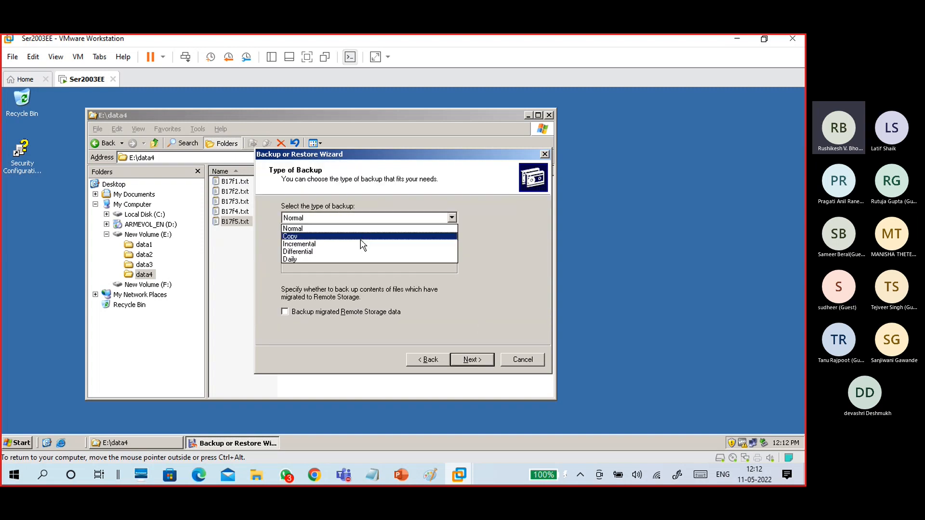
pyautogui.click(363, 244)
pyautogui.click(466, 359)
pyautogui.click(467, 358)
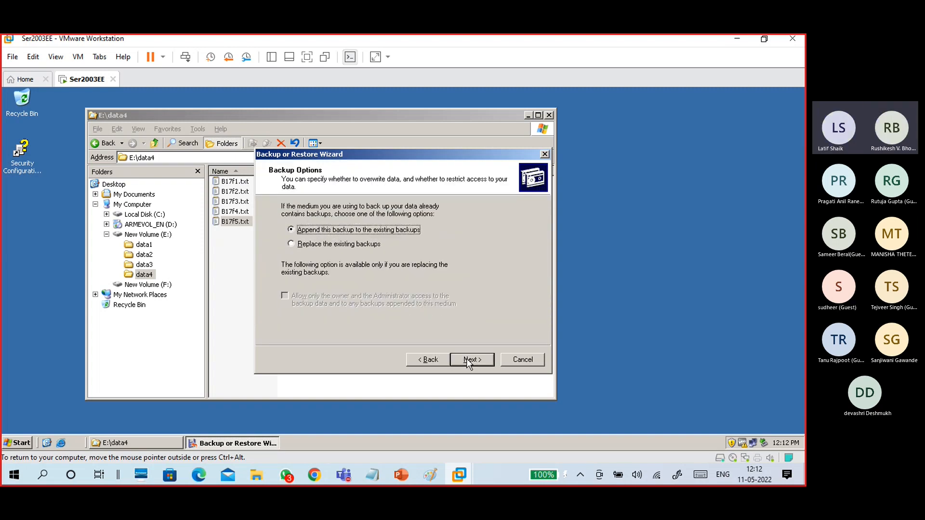
pyautogui.click(466, 359)
# Choose to replace existing backups, keep the Now schedule, and start the backup.
pyautogui.click(429, 360)
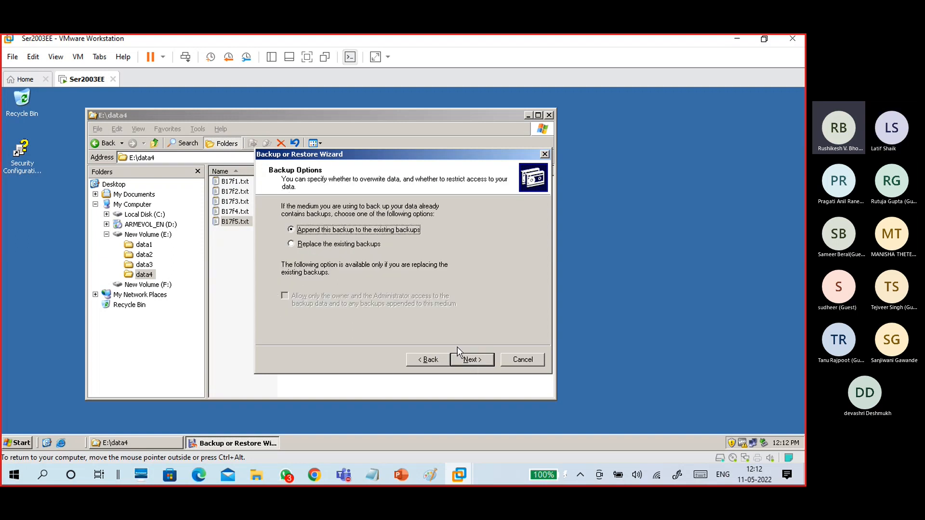
pyautogui.click(368, 244)
pyautogui.click(463, 360)
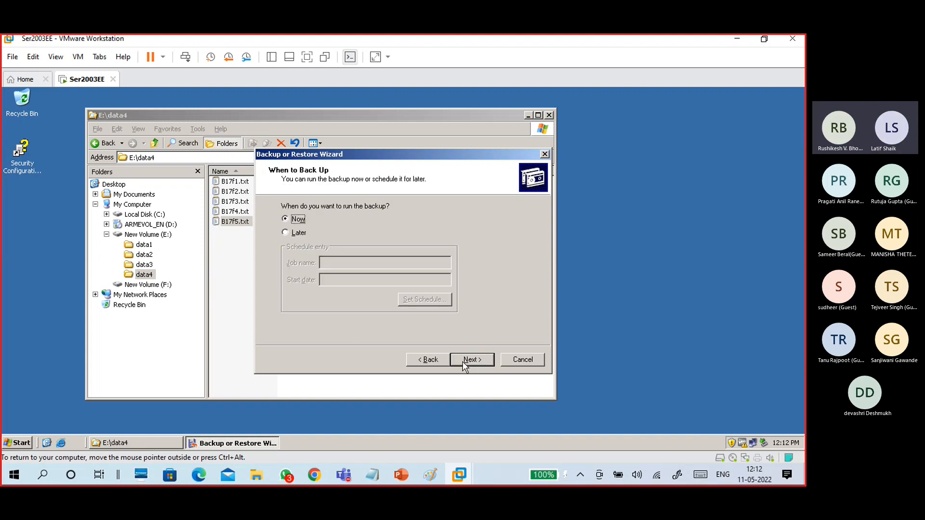
pyautogui.click(463, 360)
pyautogui.click(463, 360)
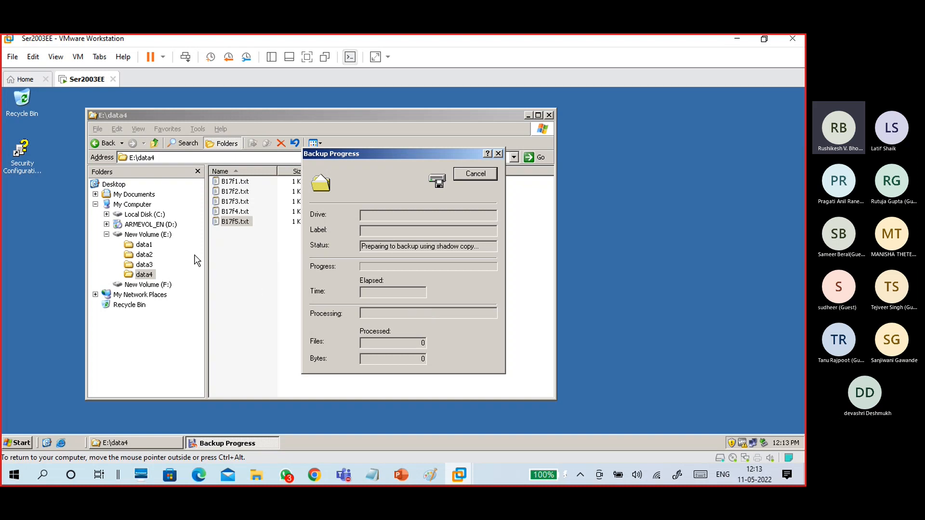
# Create a new folder data5 on drive E: and open it.
pyautogui.click(161, 236)
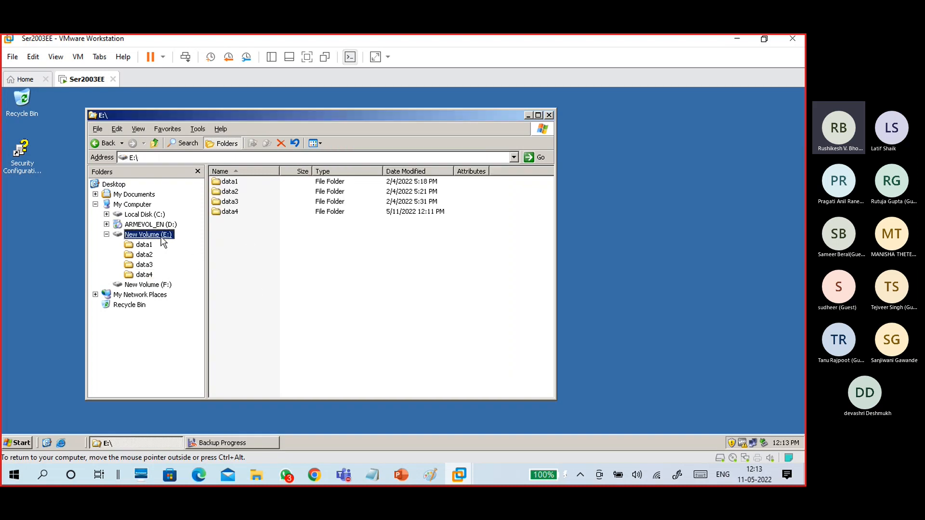
pyautogui.rightClick(250, 249)
pyautogui.moveTo(273, 326)
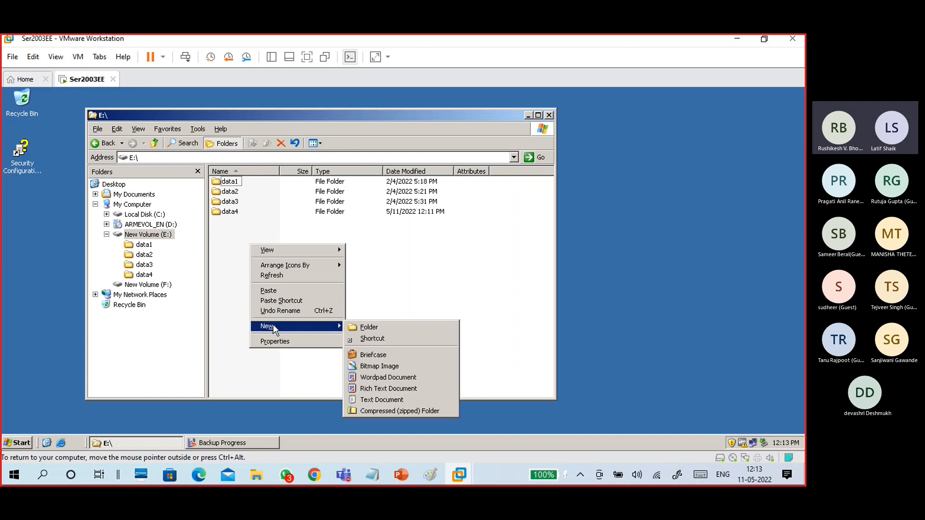
pyautogui.click(372, 327)
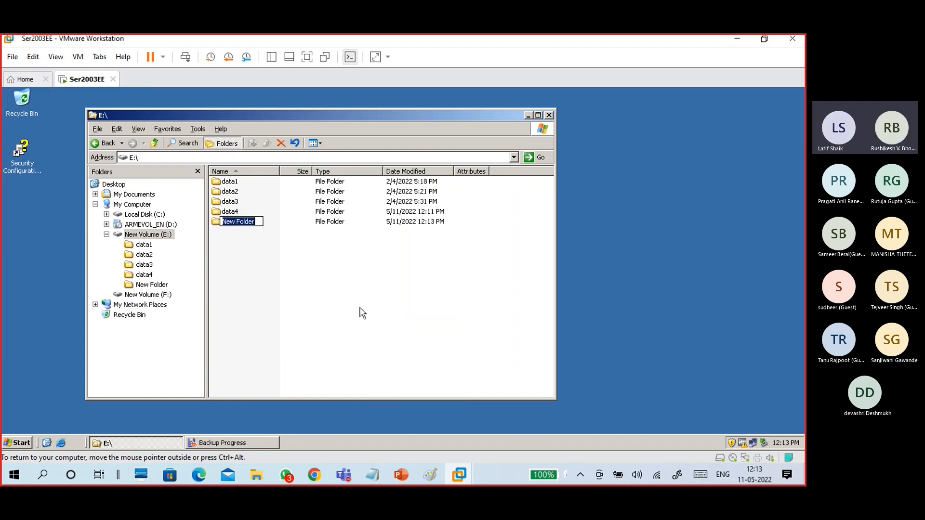
pyautogui.write('data5')
pyautogui.press('Return')
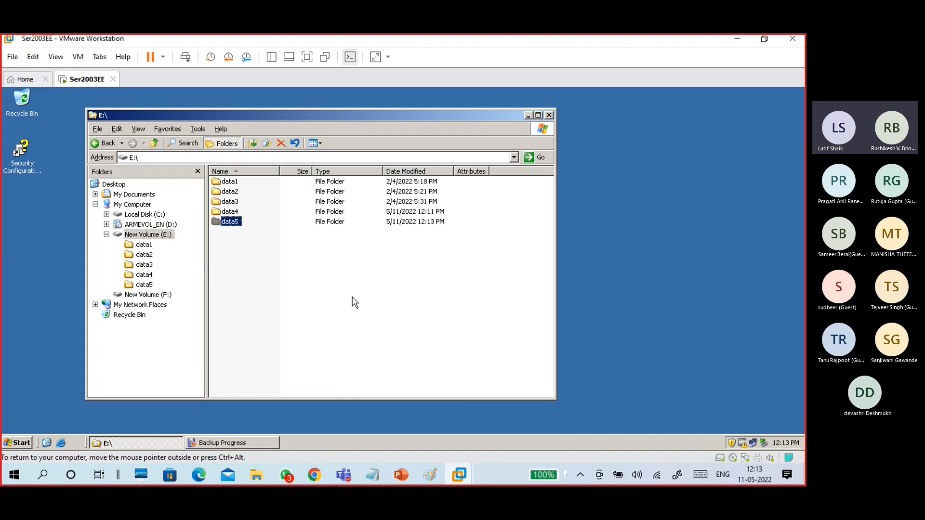
pyautogui.doubleClick(240, 222)
# Create a new text document in data5 named B17s1.txt.
pyautogui.rightClick(248, 214)
pyautogui.moveTo(289, 309)
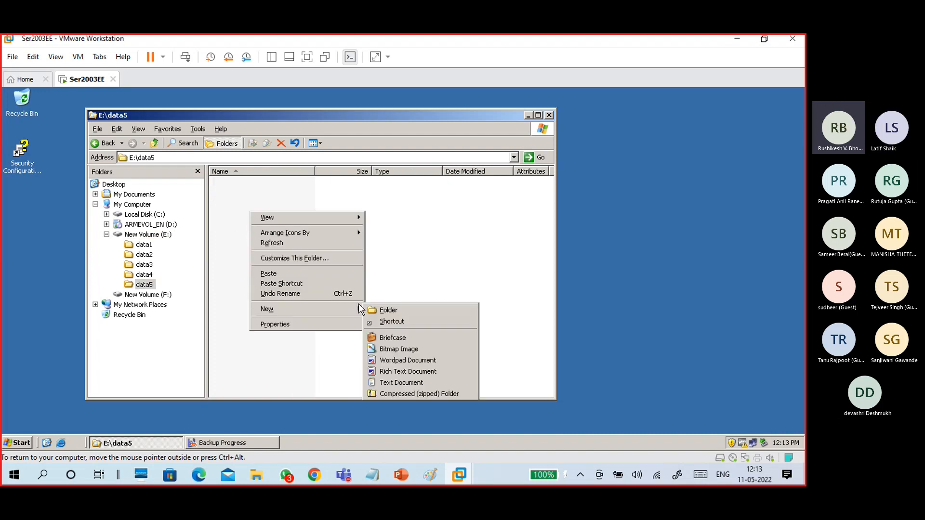
pyautogui.click(384, 382)
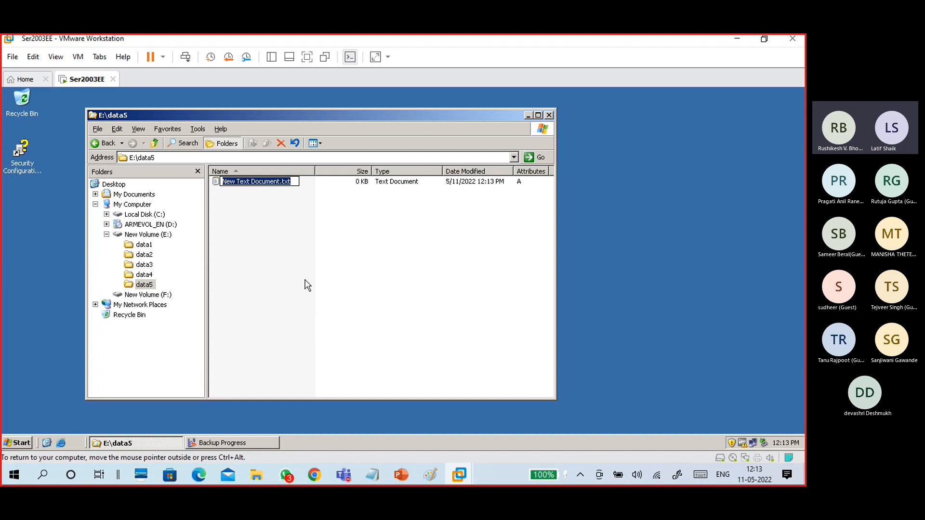
pyautogui.press('End')
pyautogui.press('Left')
pyautogui.press('Left')
pyautogui.press('BackSpace')
pyautogui.press('BackSpace')
pyautogui.press('BackSpace')
pyautogui.press('BackSpace')
pyautogui.press('BackSpace')
pyautogui.press('BackSpace')
pyautogui.press('BackSpace')
pyautogui.press('BackSpace')
pyautogui.press('BackSpace')
pyautogui.press('BackSpace')
pyautogui.press('BackSpace')
pyautogui.press('BackSpace')
pyautogui.press('BackSpace')
pyautogui.press('BackSpace')
pyautogui.press('BackSpace')
pyautogui.press('BackSpace')
pyautogui.press('BackSpace')
pyautogui.write('B17')
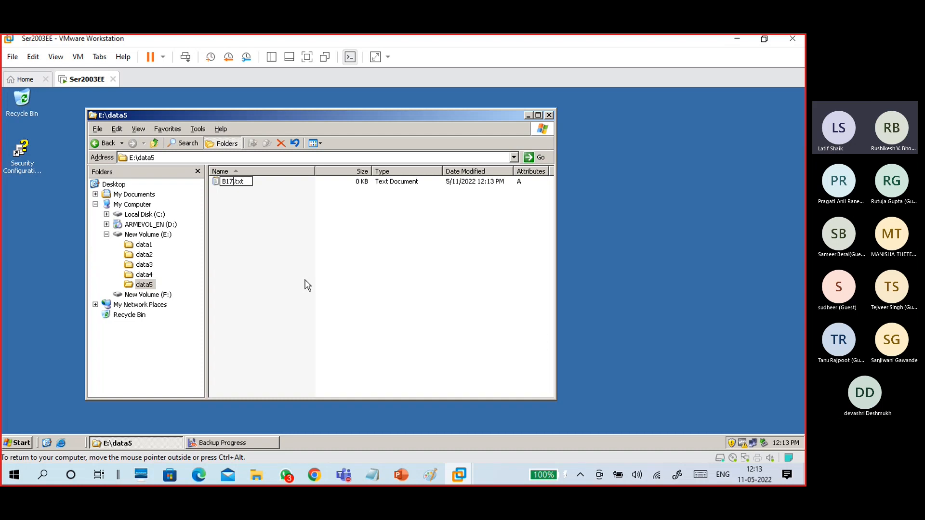
pyautogui.write('s1')
pyautogui.click(293, 238)
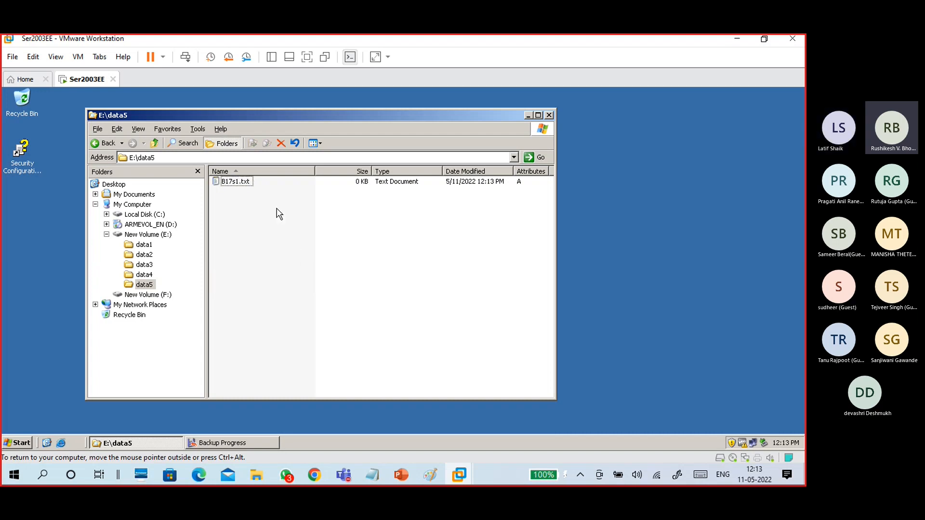
# Paste copies of B17s1.txt into data5 and check one of them.
pyautogui.click(245, 181)
pyautogui.click(267, 232)
pyautogui.hotkey('ctrl', 'v')
pyautogui.click(274, 242)
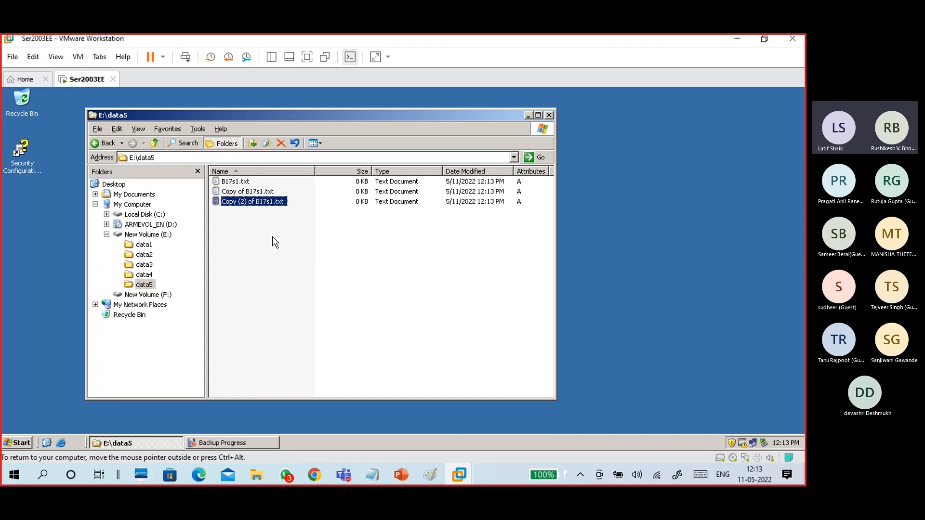
pyautogui.doubleClick(253, 192)
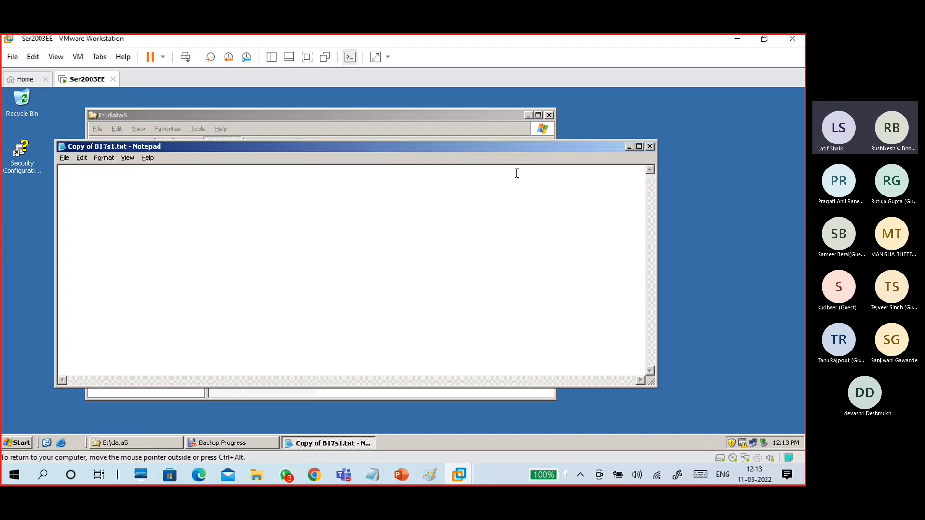
pyautogui.click(650, 146)
# Rename Copy of B17s1.txt to B17s2.txt.
pyautogui.rightClick(241, 193)
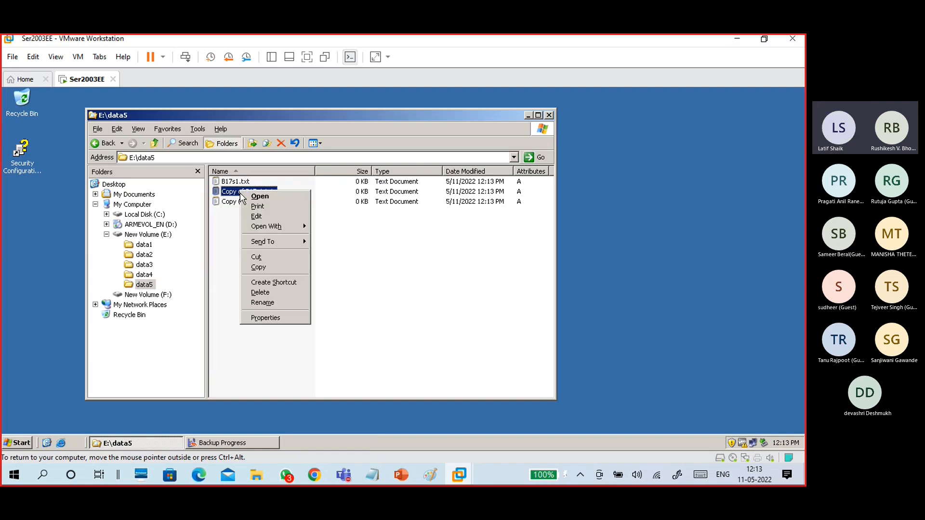
pyautogui.click(247, 303)
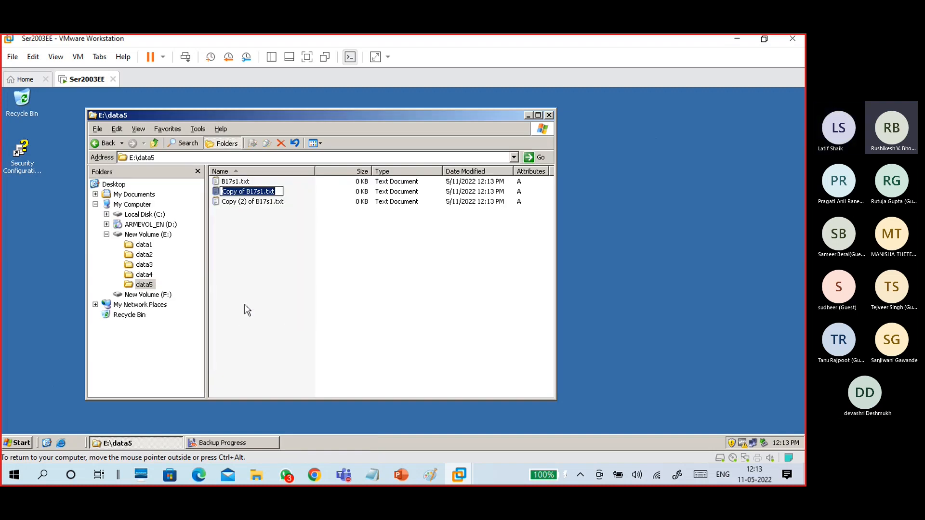
pyautogui.moveTo(247, 192); pyautogui.dragTo(220, 193)
pyautogui.press('Delete')
pyautogui.press('BackSpace')
pyautogui.write('2')
pyautogui.click(235, 203)
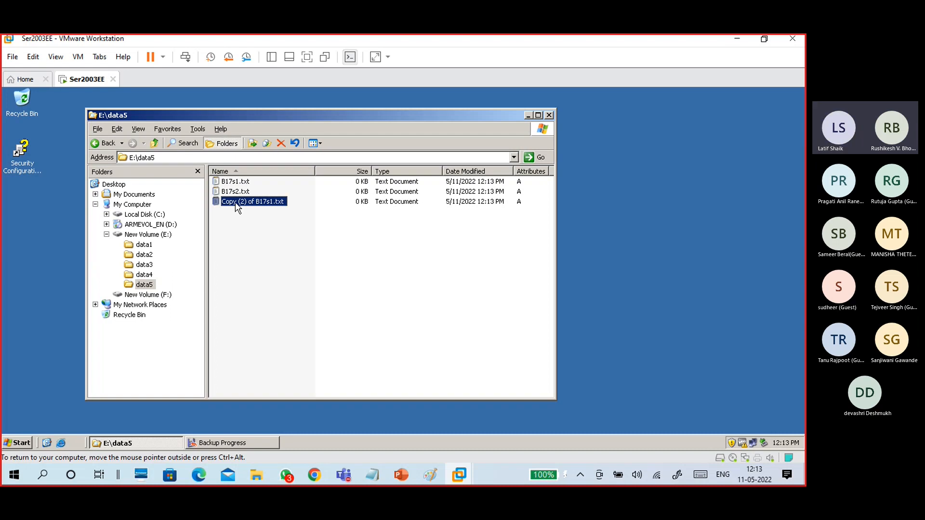
# Rename Copy (2) of B17s1.txt to B17s3.txt.
pyautogui.rightClick(236, 201)
pyautogui.click(241, 314)
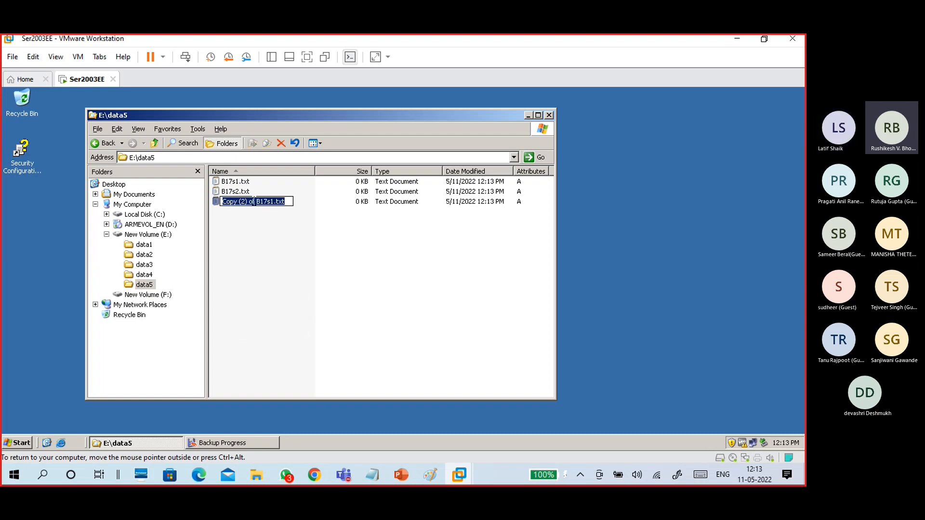
pyautogui.moveTo(256, 201); pyautogui.dragTo(222, 201)
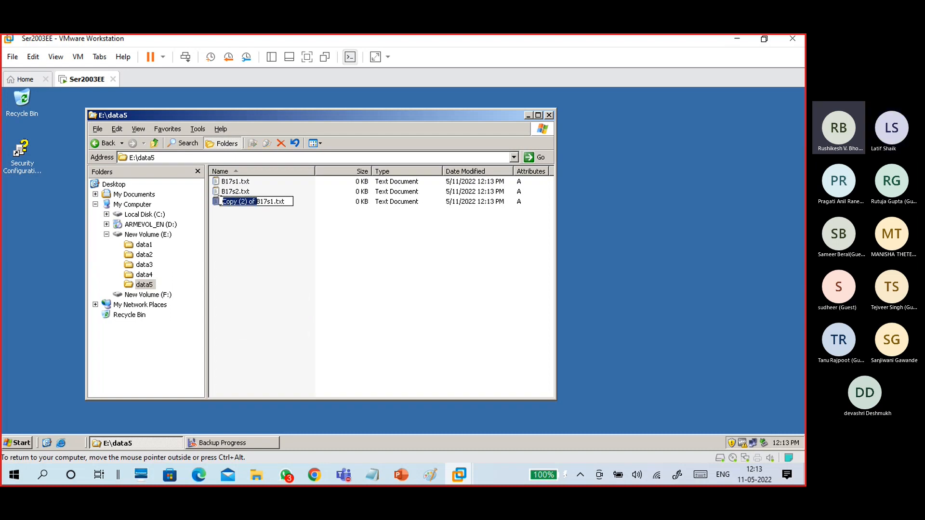
pyautogui.press('BackSpace')
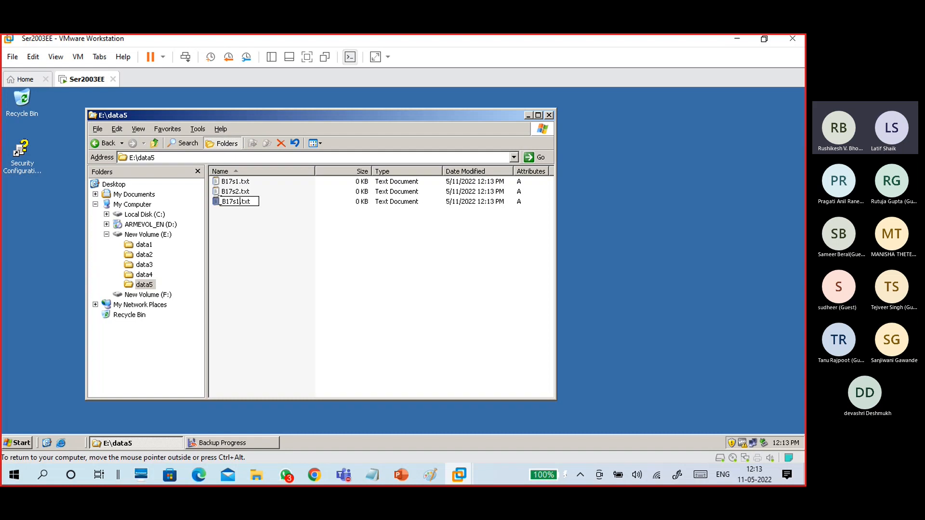
pyautogui.press('BackSpace')
pyautogui.write('3')
pyautogui.click(241, 235)
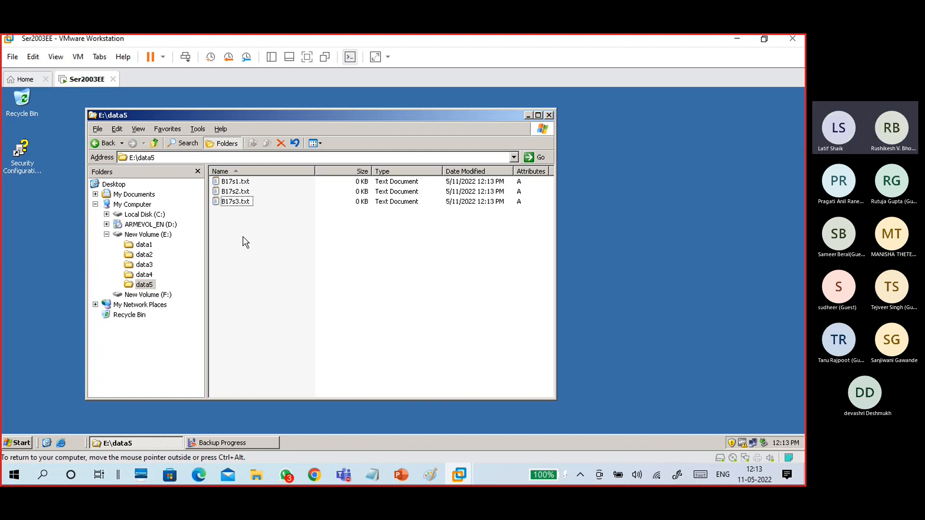
# Write "this is b17 s1 file" in B17s1.txt, copy the line, and save it.
pyautogui.doubleClick(239, 182)
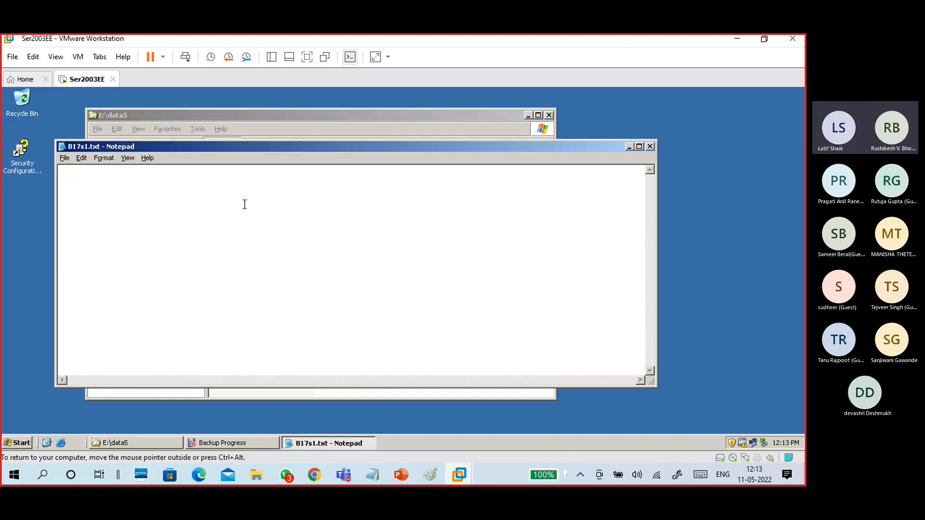
pyautogui.write('this is b17 s1 file')
pyautogui.moveTo(166, 173); pyautogui.dragTo(61, 177)
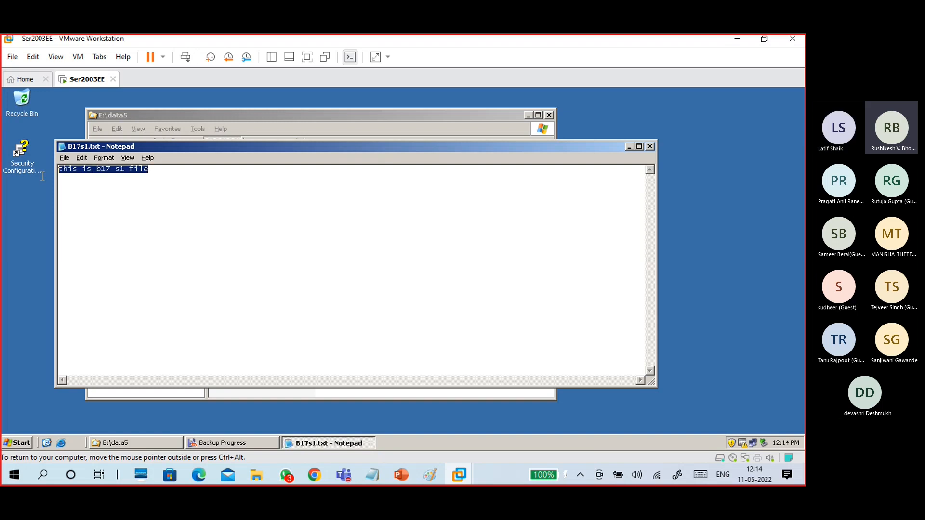
pyautogui.click(377, 215)
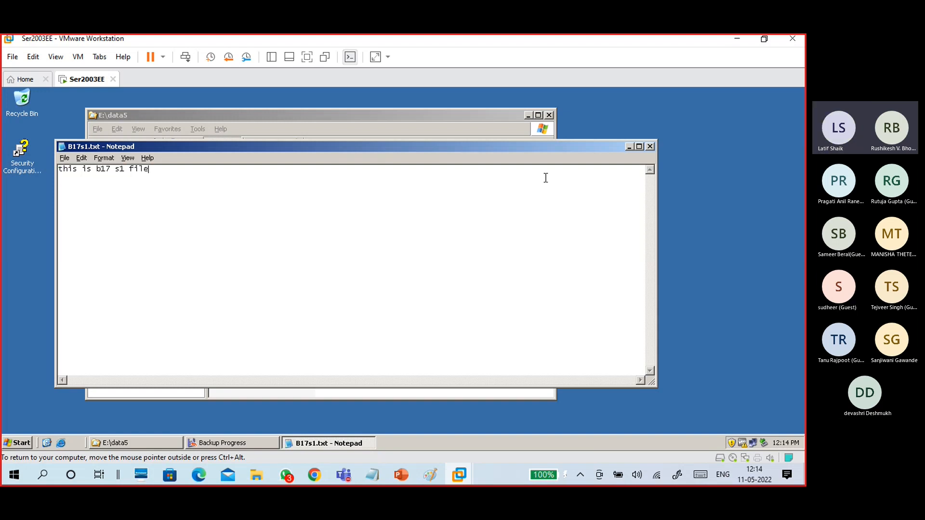
pyautogui.click(650, 146)
pyautogui.click(358, 295)
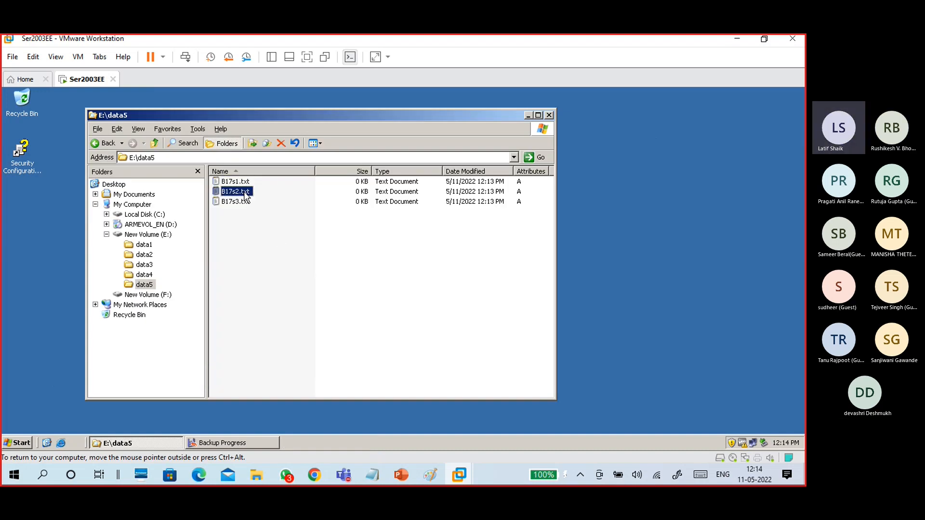
# Change B17s2.txt's line to "this is b17 s2 file" and save it.
pyautogui.doubleClick(239, 192)
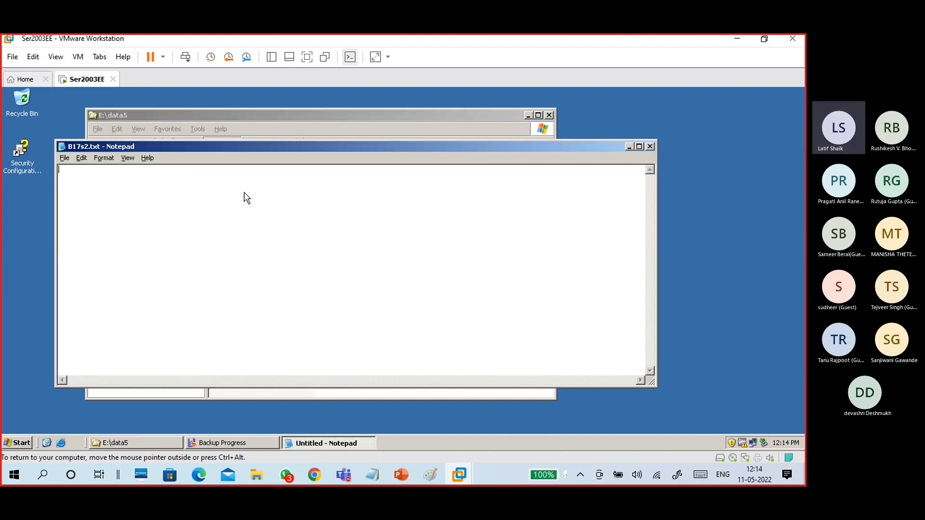
pyautogui.click(126, 172)
pyautogui.press('BackSpace')
pyautogui.write('2')
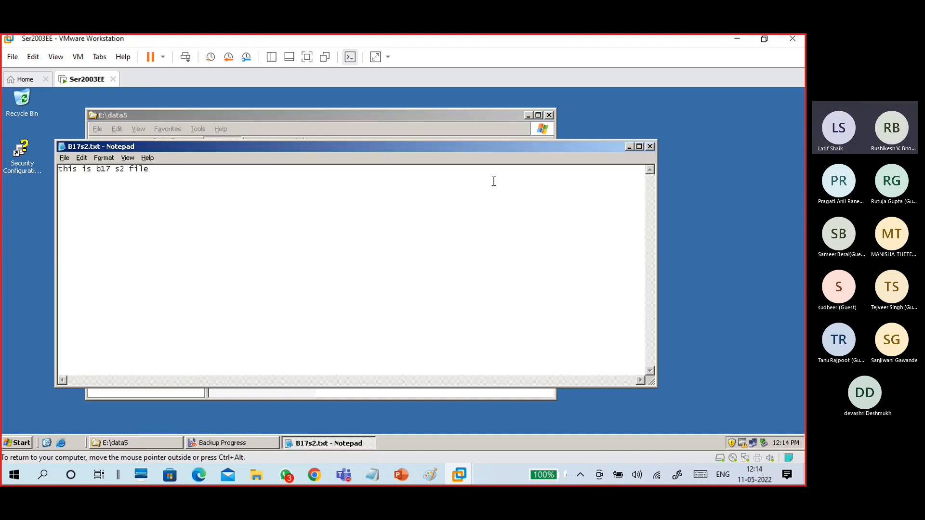
pyautogui.click(649, 146)
pyautogui.click(352, 297)
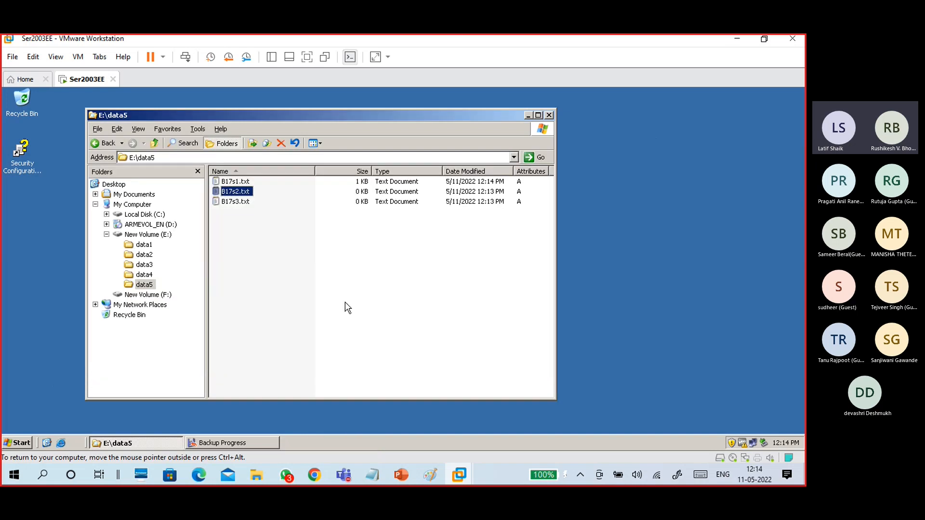
# Paste the line into B17s3.txt, change it to "this is b17 s3 file", and save.
pyautogui.click(228, 204)
pyautogui.doubleClick(228, 204)
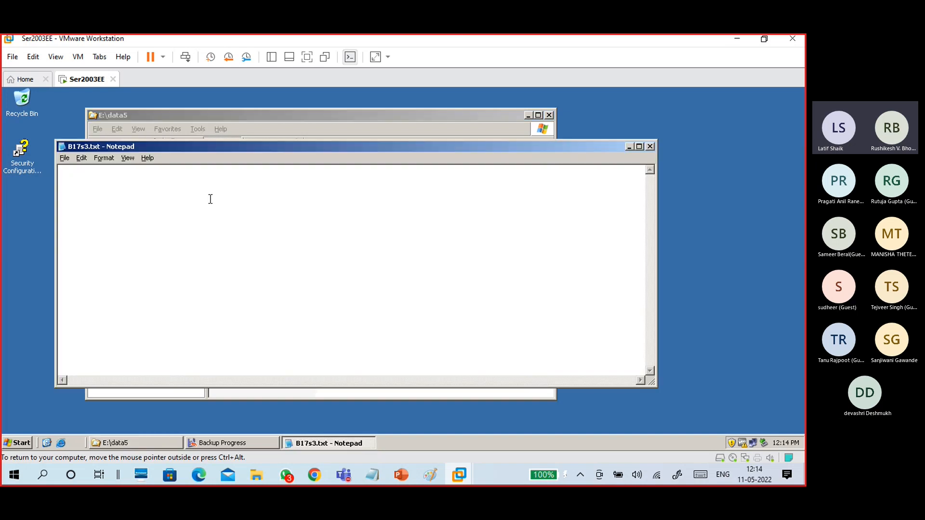
pyautogui.hotkey('ctrl', 'v')
pyautogui.click(123, 169)
pyautogui.press('BackSpace')
pyautogui.write('3')
pyautogui.click(650, 147)
pyautogui.click(348, 296)
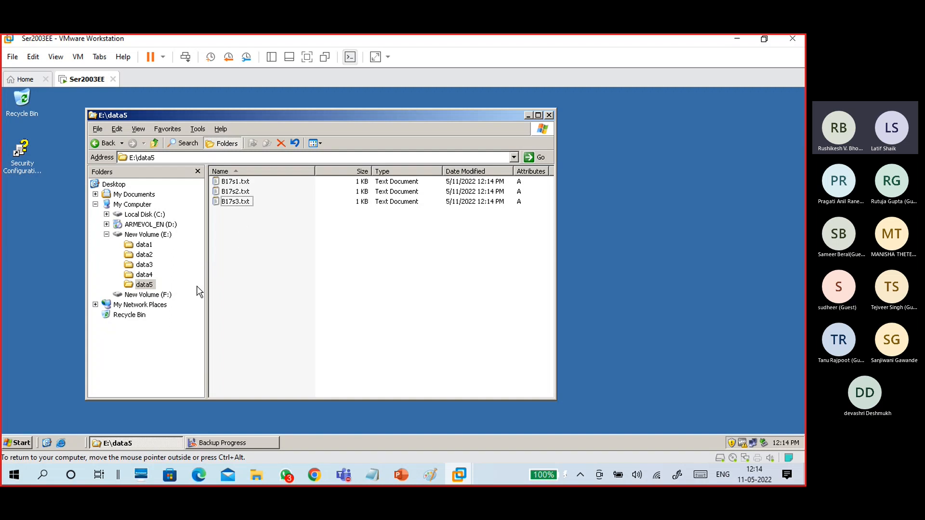
# Bring the Backup Progress window forward and reposition it, then view the backup type2.png diagram.
pyautogui.click(229, 443)
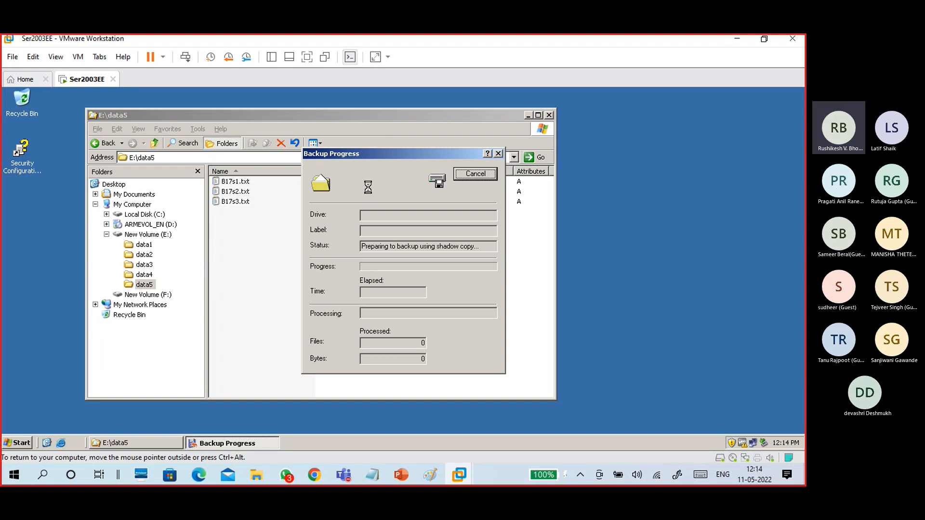
pyautogui.moveTo(370, 156)
pyautogui.mouseDown()
pyautogui.moveTo(354, 154)
pyautogui.moveTo(370, 148)
pyautogui.mouseUp()
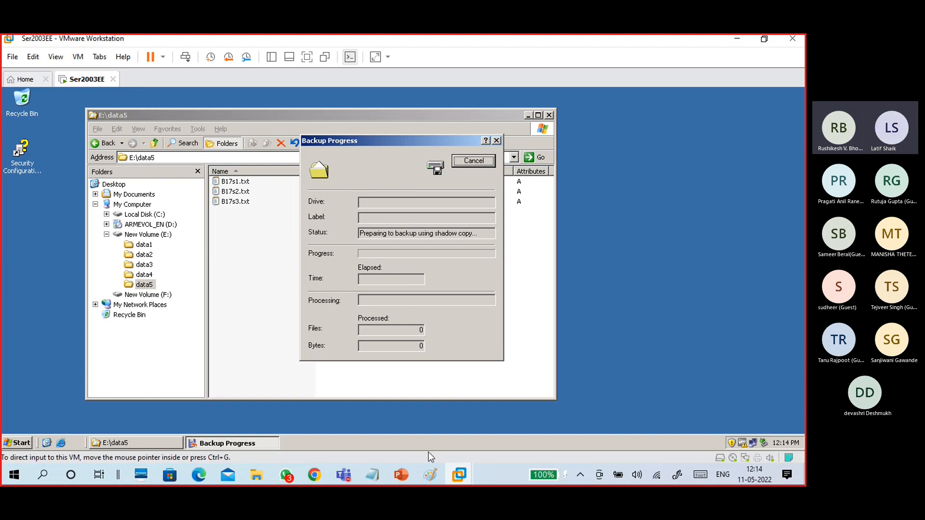
pyautogui.moveTo(435, 477)
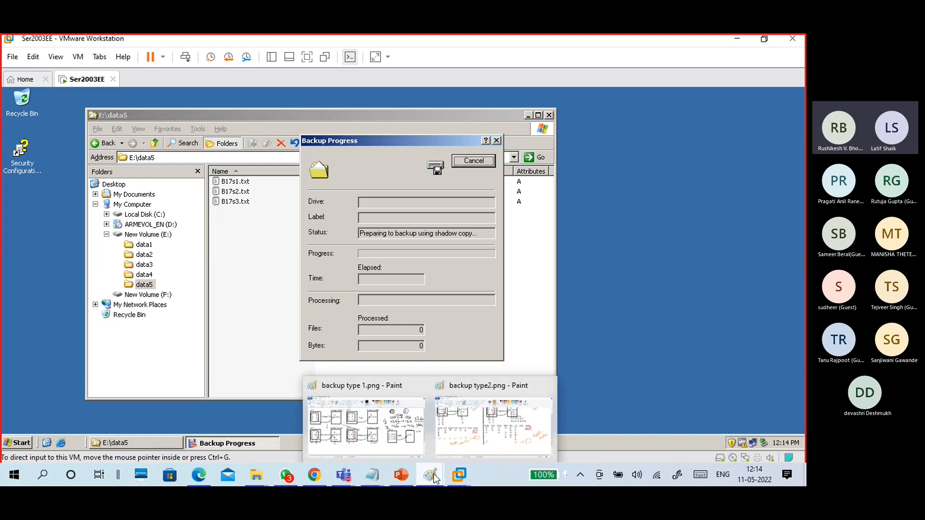
pyautogui.click(450, 436)
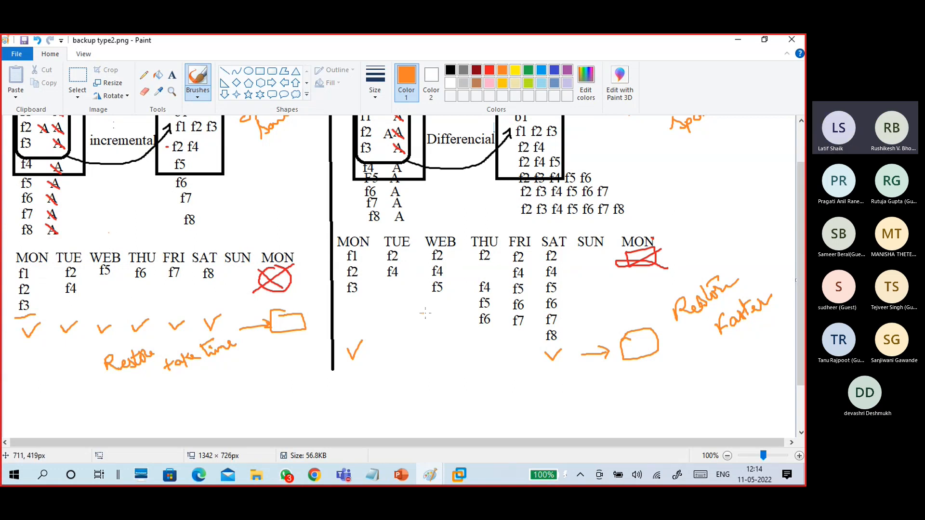
pyautogui.click(737, 39)
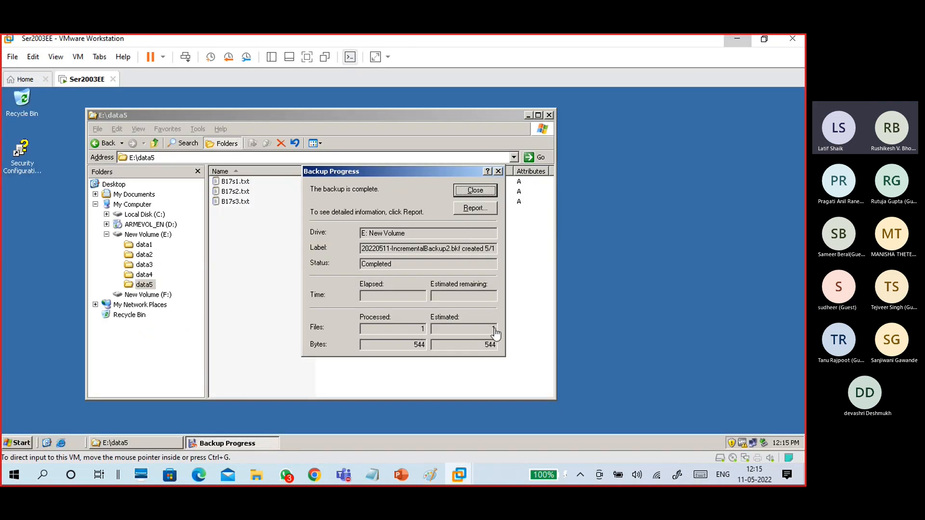
# Check the backup report shows an Incremental backup with Files: 1, then close the log.
pyautogui.click(468, 207)
pyautogui.click(468, 211)
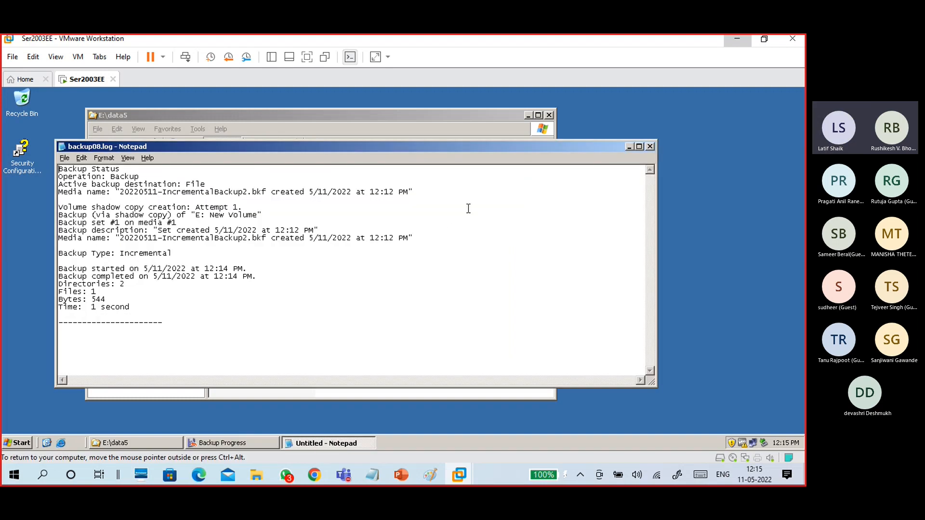
pyautogui.click(107, 260)
pyautogui.doubleClick(121, 255)
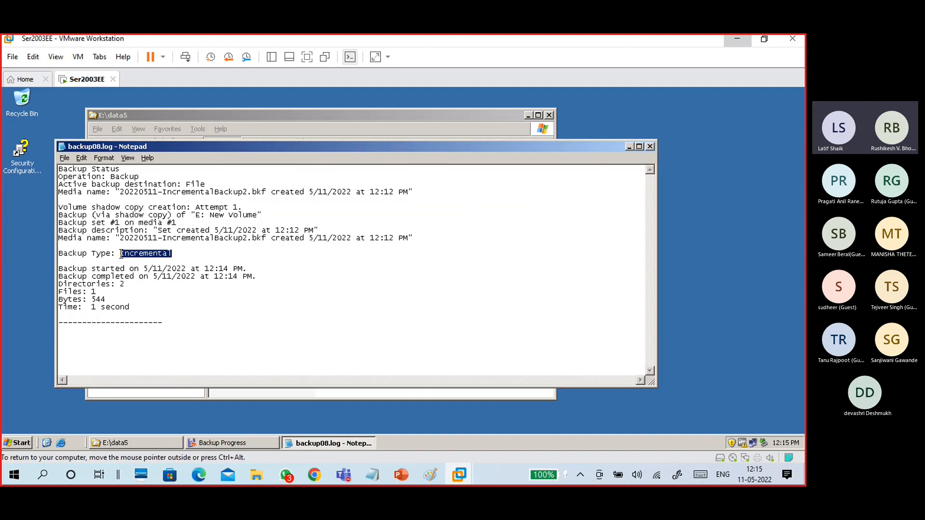
pyautogui.moveTo(97, 292); pyautogui.dragTo(59, 292)
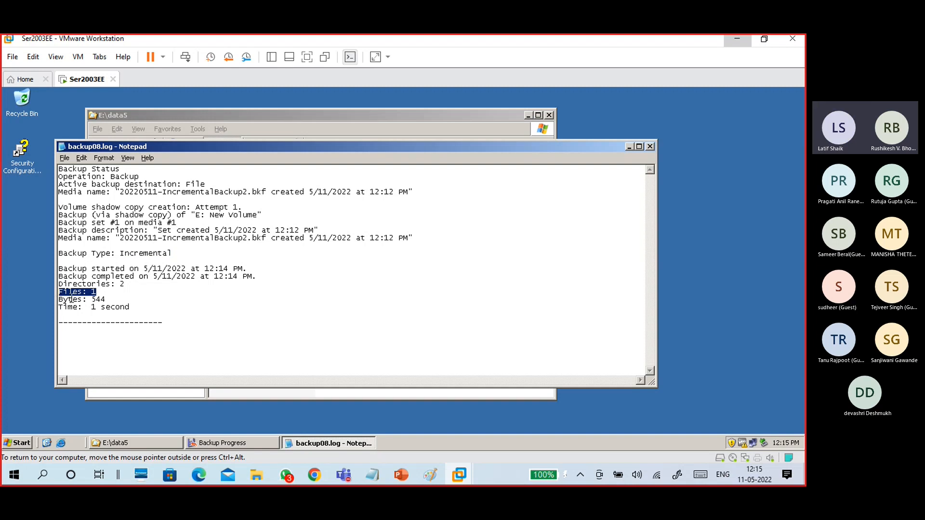
pyautogui.click(650, 146)
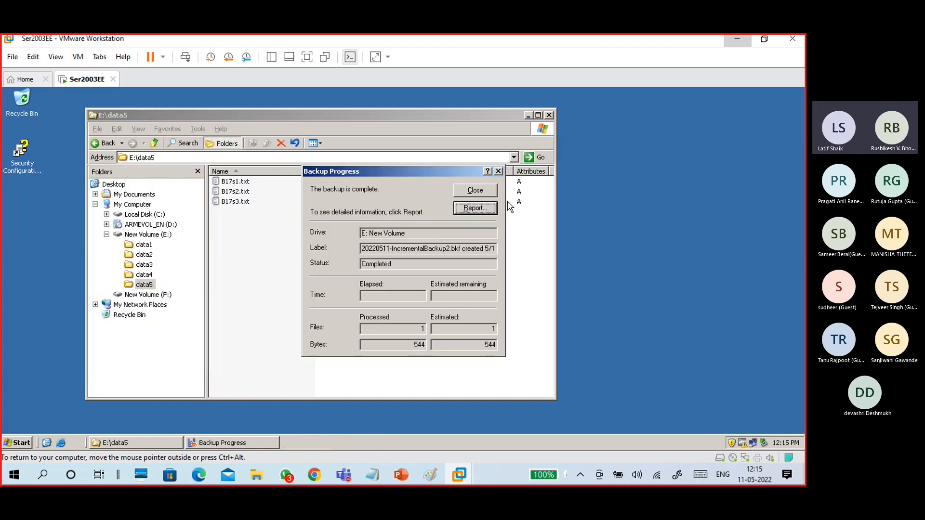
# Close the completed backup window and open drive F: to list its .bkf backup files.
pyautogui.click(464, 192)
pyautogui.click(144, 275)
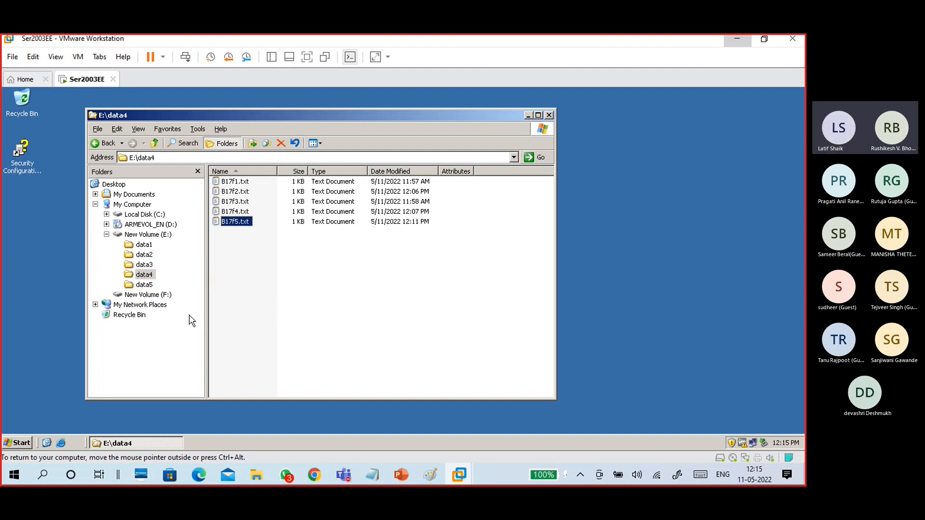
pyautogui.click(165, 295)
# Open 20220511-IncrementalBackup2.bkf in the Backup wizard and choose to restore files and settings.
pyautogui.click(269, 275)
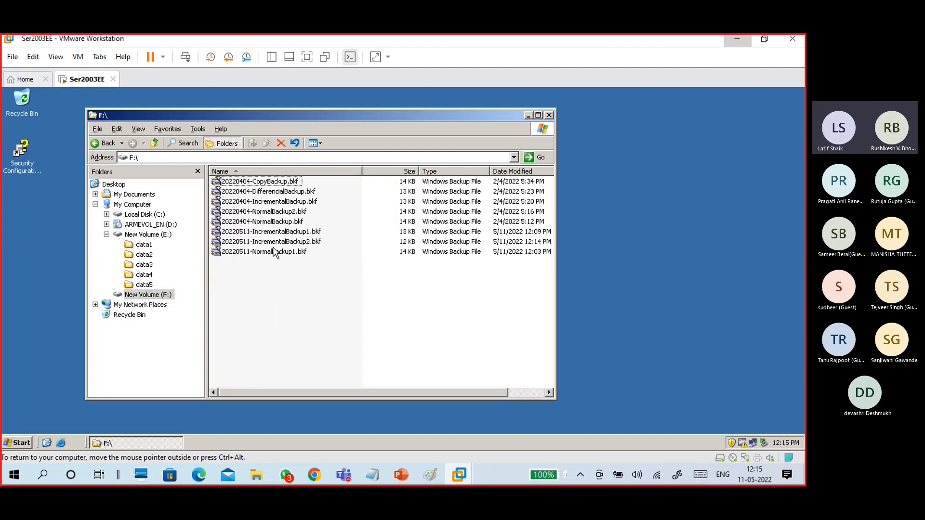
pyautogui.click(277, 242)
pyautogui.doubleClick(304, 245)
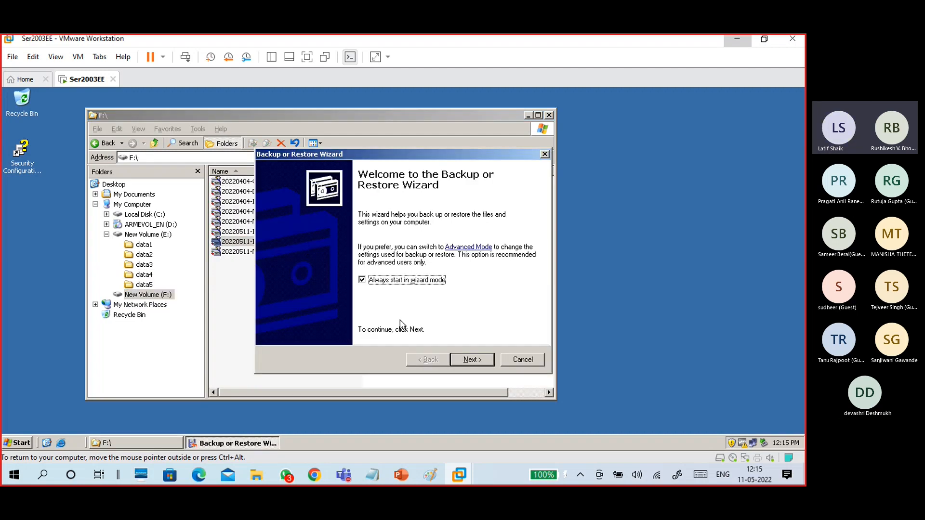
pyautogui.click(479, 358)
pyautogui.click(322, 263)
pyautogui.click(470, 361)
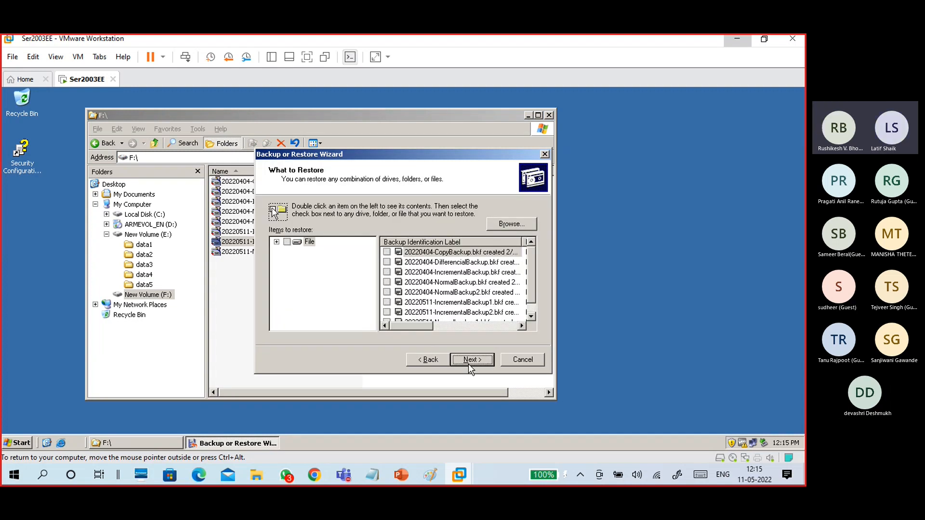
# Expand IncrementalBackup2 > E: > data4 to see only B17f5.txt, then cancel the wizard.
pyautogui.click(277, 242)
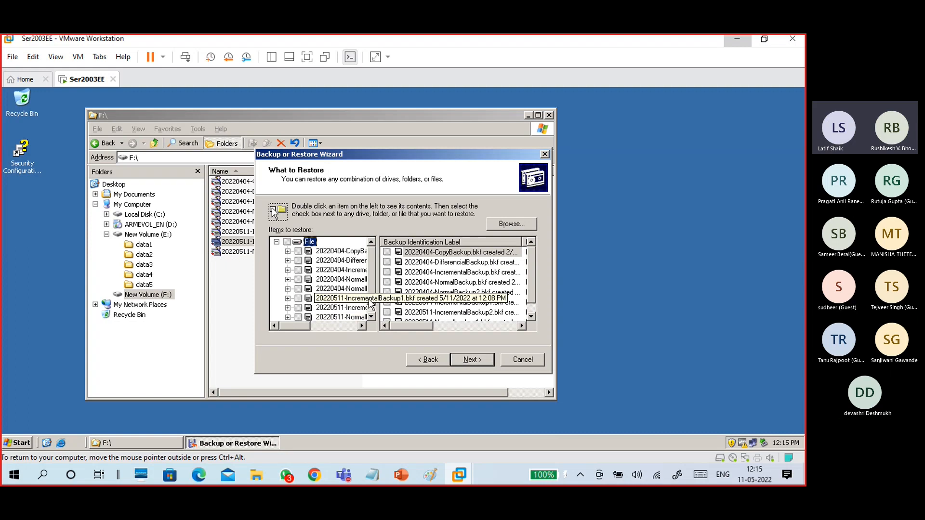
pyautogui.click(359, 311)
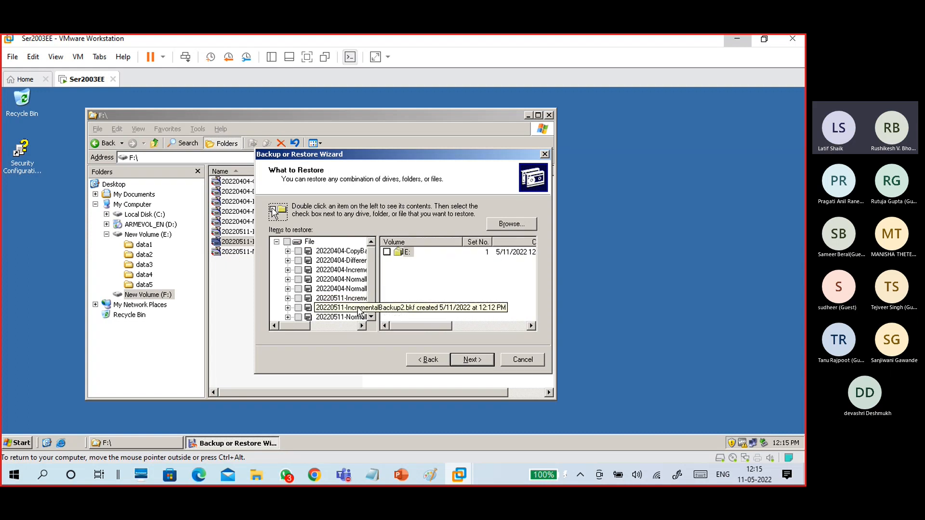
pyautogui.doubleClick(406, 253)
pyautogui.doubleClick(411, 252)
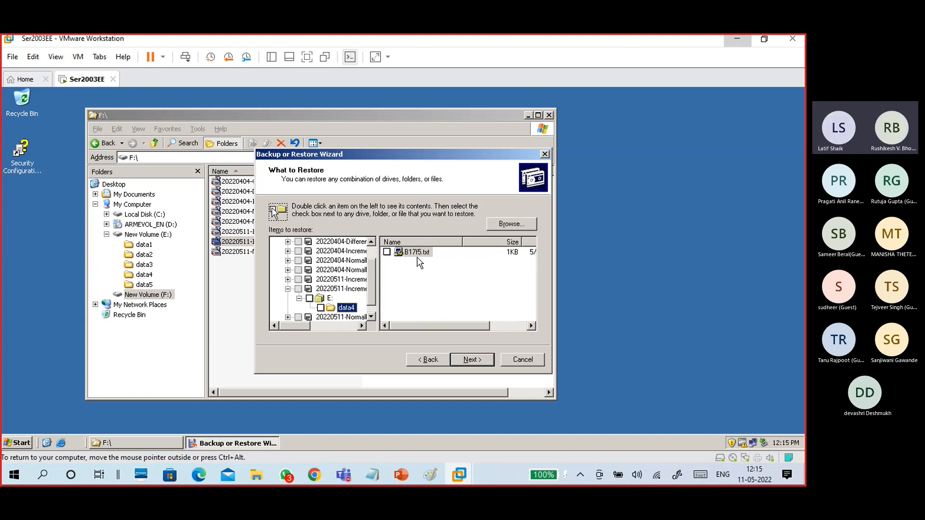
pyautogui.click(523, 360)
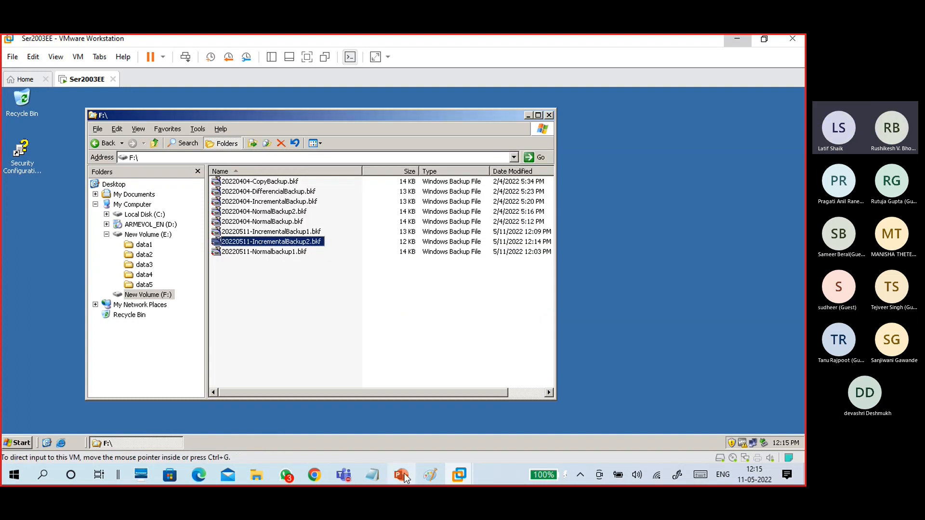
# Compare the backup type 1.png and backup type2.png diagrams, then return to the Ser2003EE VM.
pyautogui.moveTo(430, 475)
pyautogui.click(401, 419)
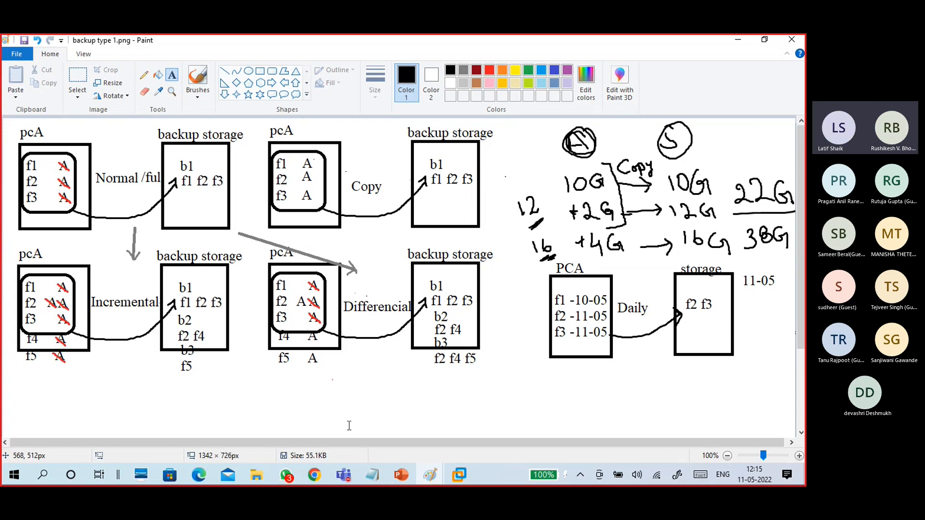
pyautogui.moveTo(436, 472)
pyautogui.click(486, 415)
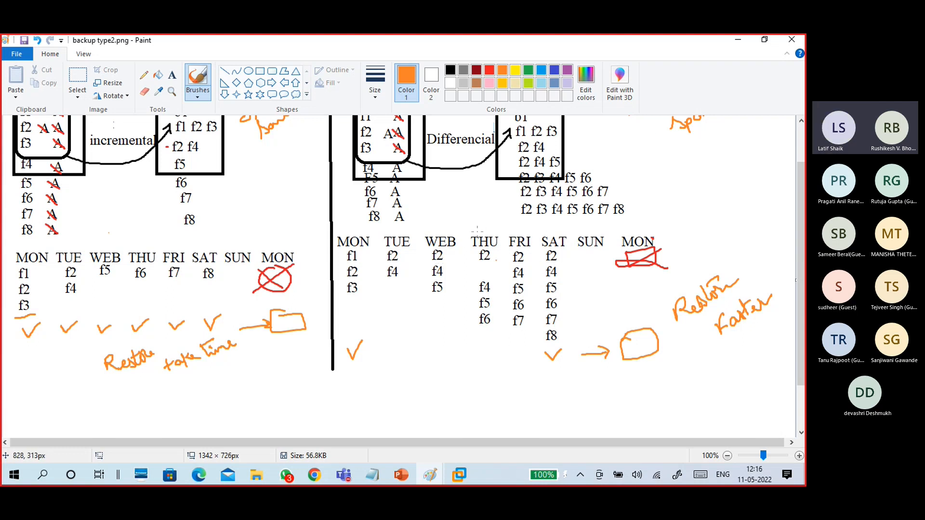
pyautogui.hotkey('alt', 'Tab')
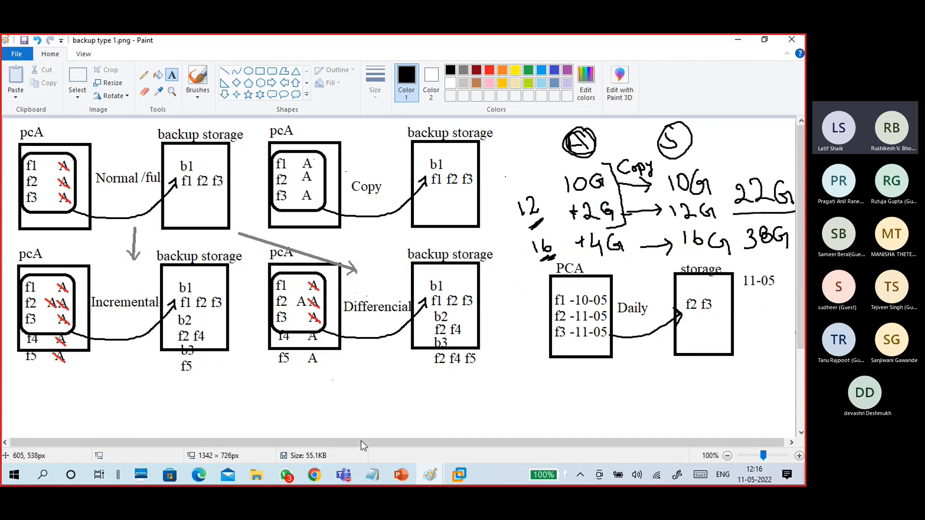
pyautogui.click(459, 474)
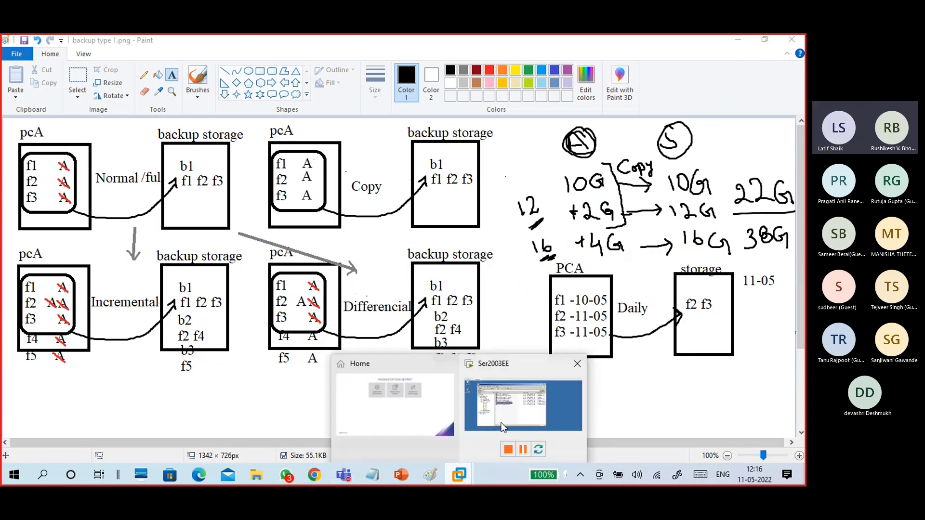
pyautogui.click(501, 428)
# Show E:\data5's B17s1, B17s2 and B17s3 text files in a widened Explorer window with a narrower Name column.
pyautogui.click(146, 286)
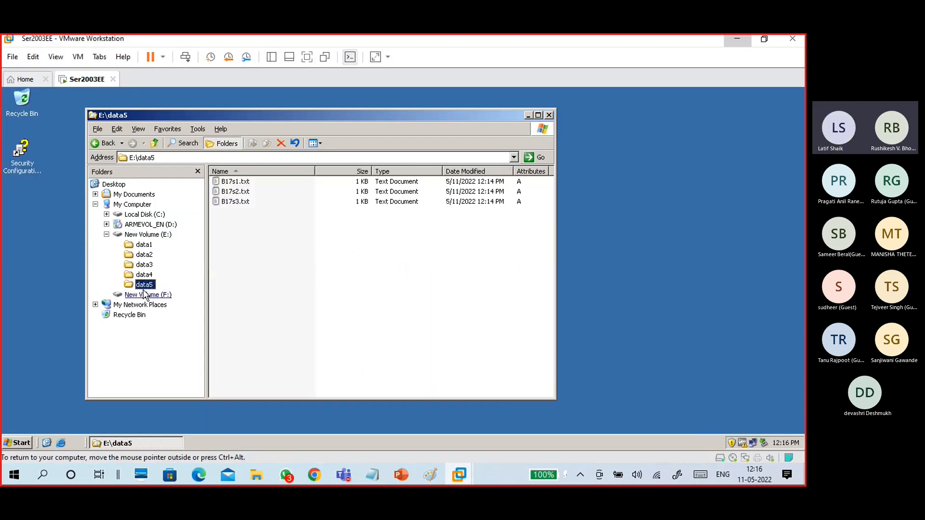
pyautogui.click(250, 241)
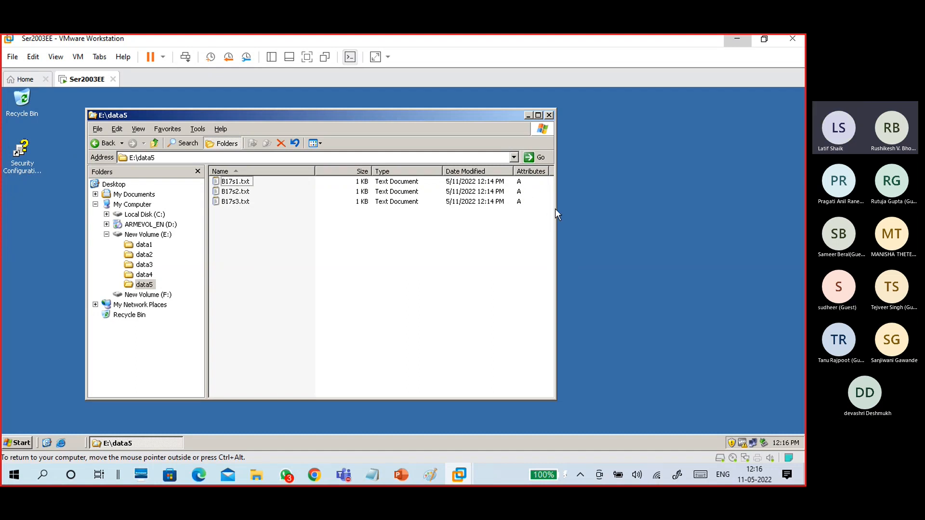
pyautogui.moveTo(556, 209); pyautogui.dragTo(584, 208)
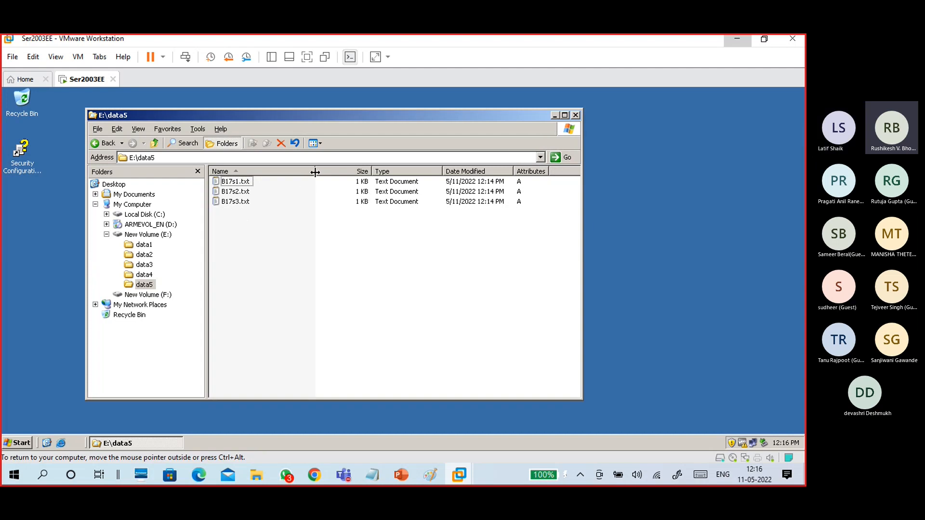
pyautogui.moveTo(300, 172); pyautogui.dragTo(299, 173)
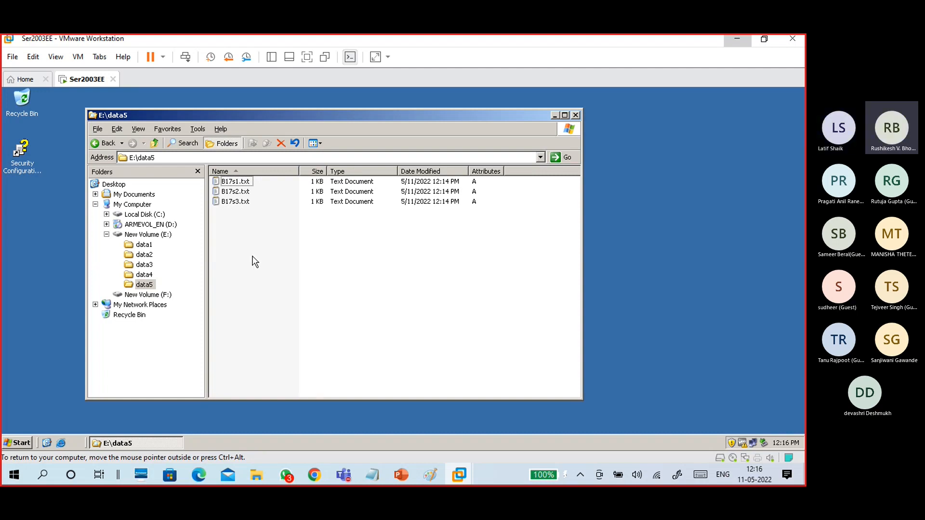
pyautogui.click(18, 443)
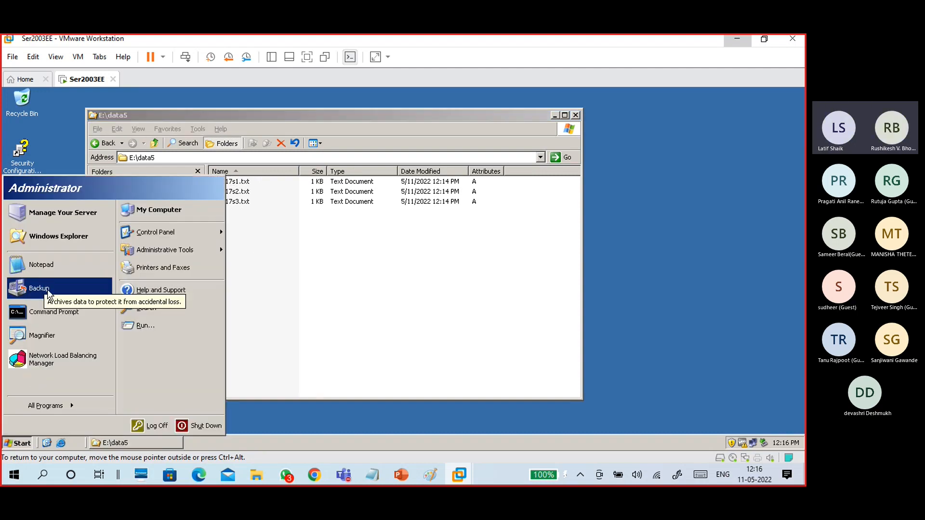
# Launch the Backup wizard and tick E:\data5 as the item to back up.
pyautogui.click(46, 288)
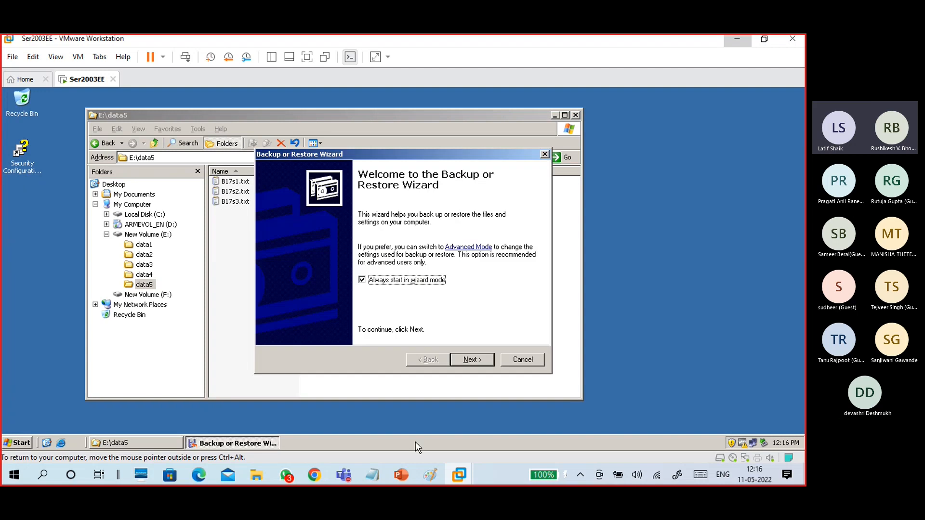
pyautogui.click(480, 362)
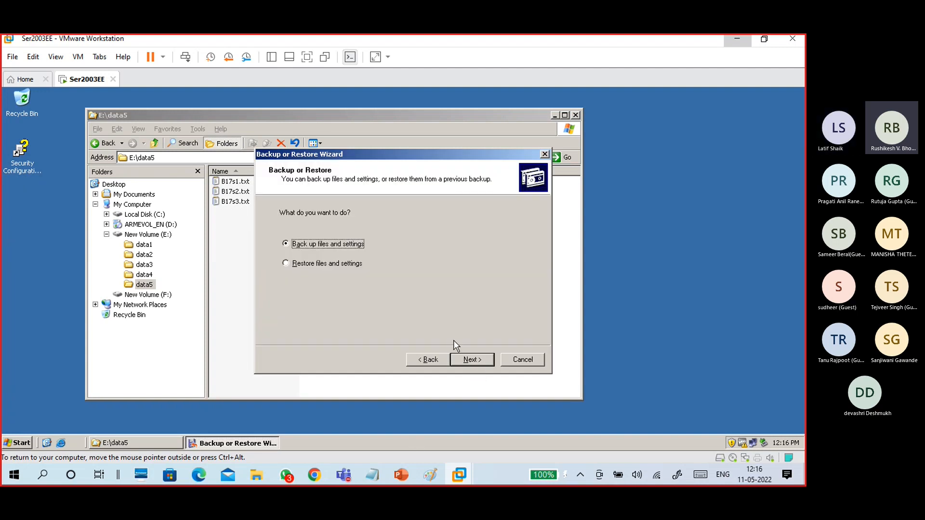
pyautogui.click(473, 360)
pyautogui.click(365, 264)
pyautogui.click(454, 358)
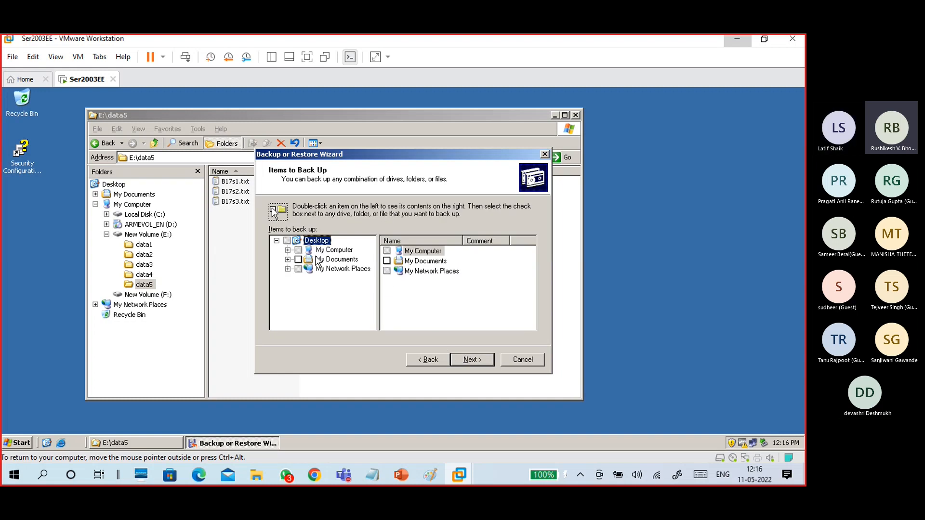
pyautogui.doubleClick(334, 251)
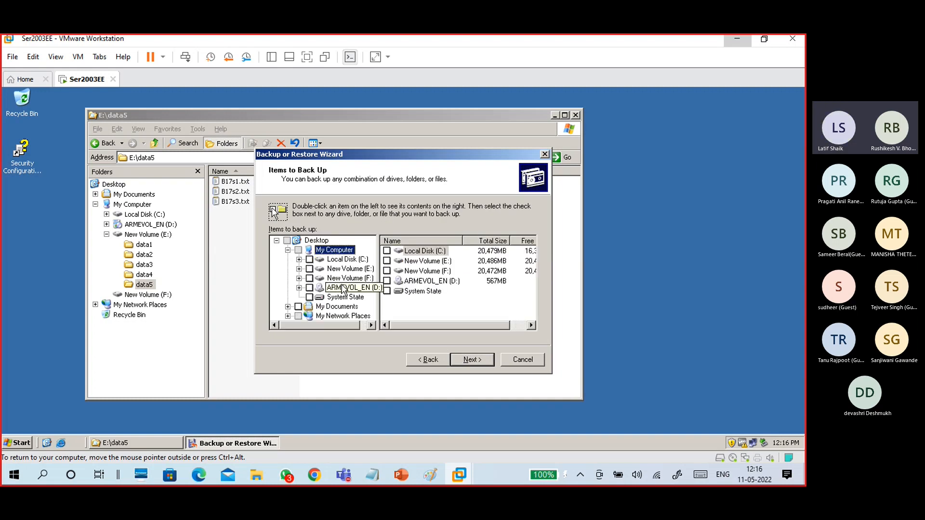
pyautogui.doubleClick(344, 269)
pyautogui.doubleClick(412, 291)
pyautogui.click(321, 306)
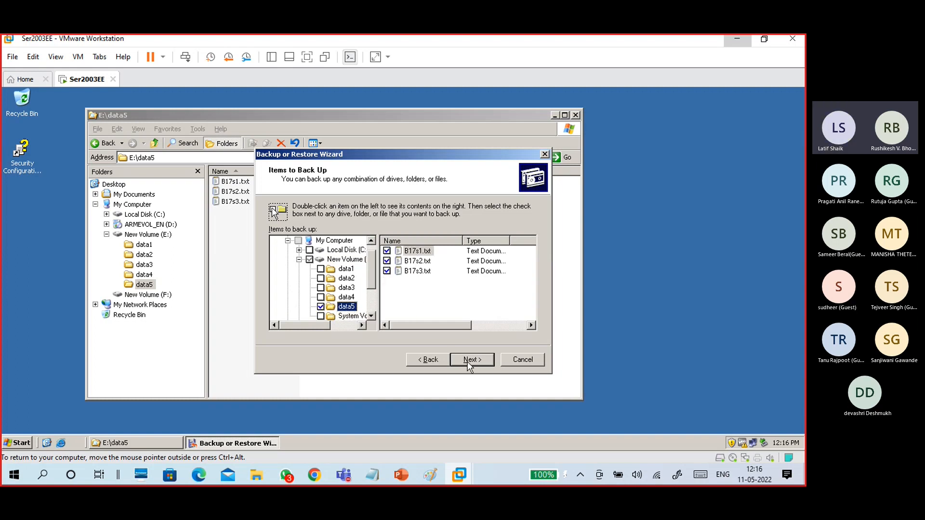
pyautogui.click(467, 361)
# Name the F: backup NormalBackupS1, keep the Normal type, and run it now.
pyautogui.moveTo(372, 297); pyautogui.dragTo(320, 302)
pyautogui.write('No')
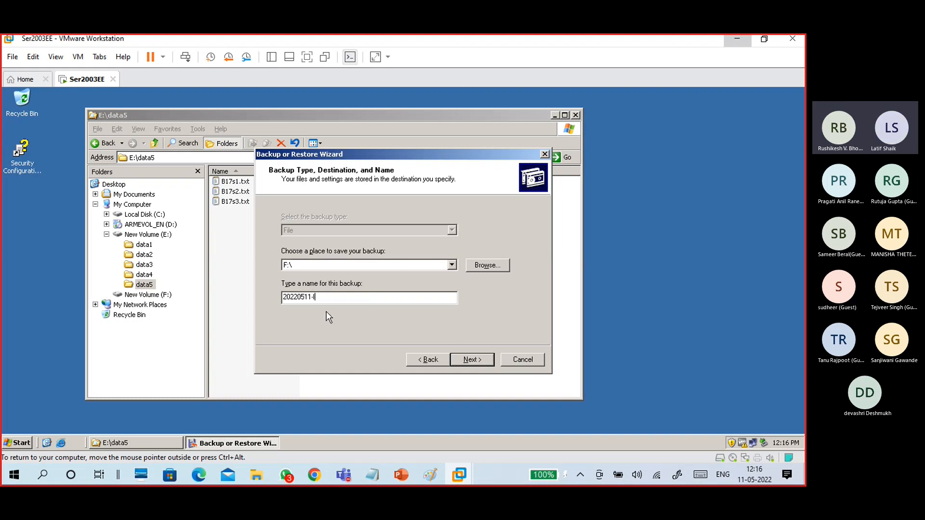
pyautogui.write('rmalBackup')
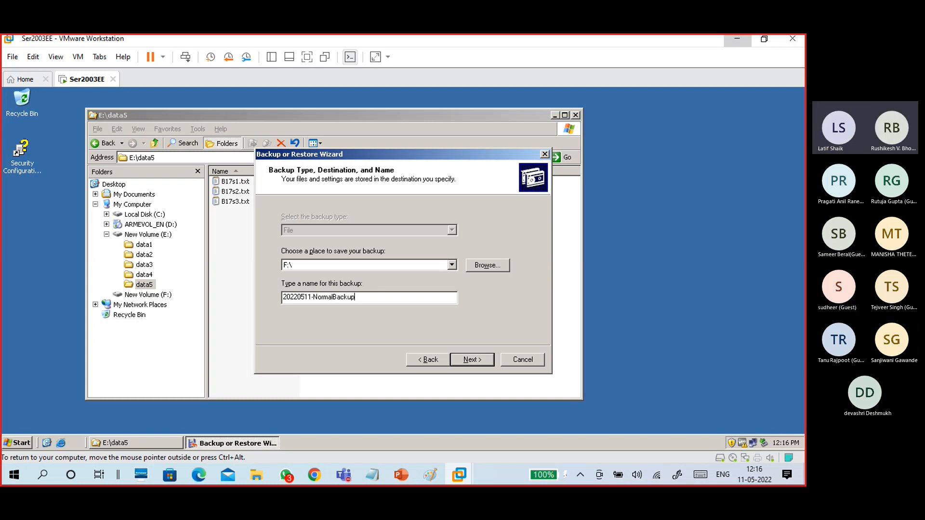
pyautogui.write('S1')
pyautogui.click(466, 361)
pyautogui.click(492, 326)
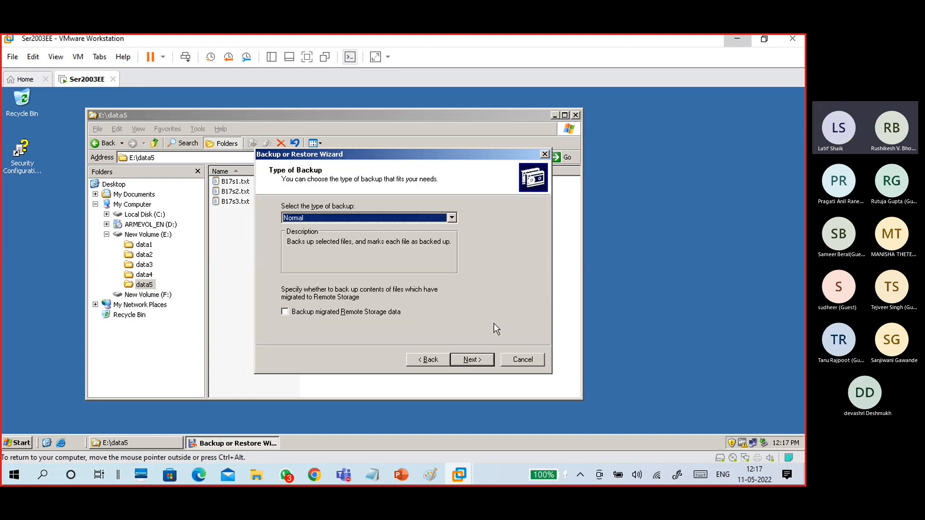
pyautogui.click(474, 362)
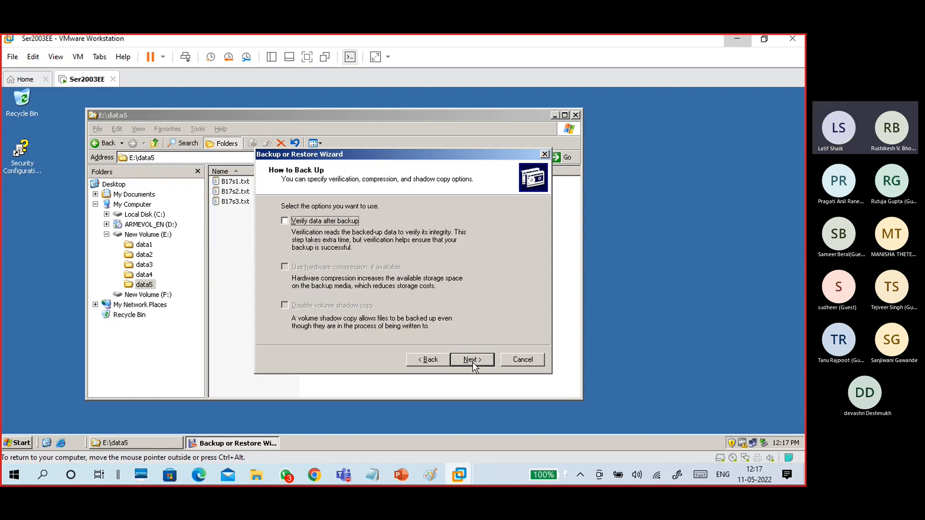
pyautogui.click(473, 362)
pyautogui.click(377, 245)
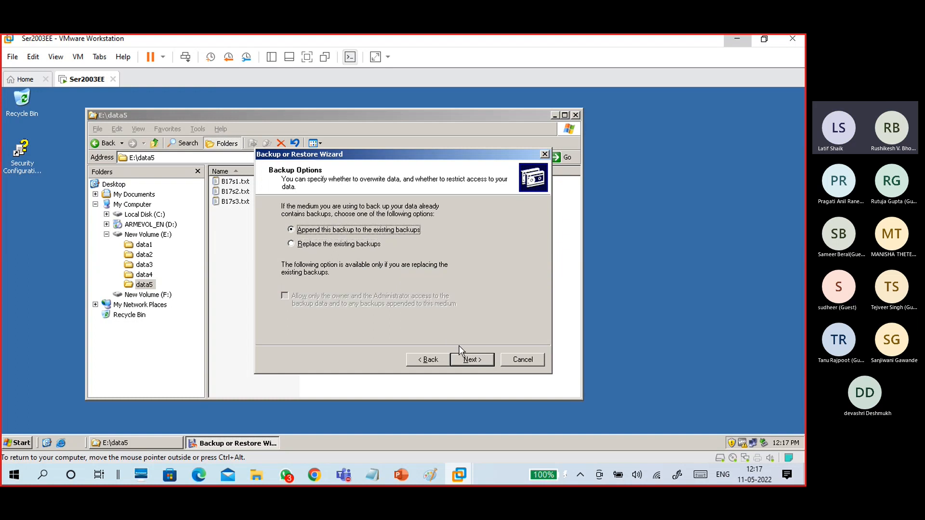
pyautogui.click(472, 361)
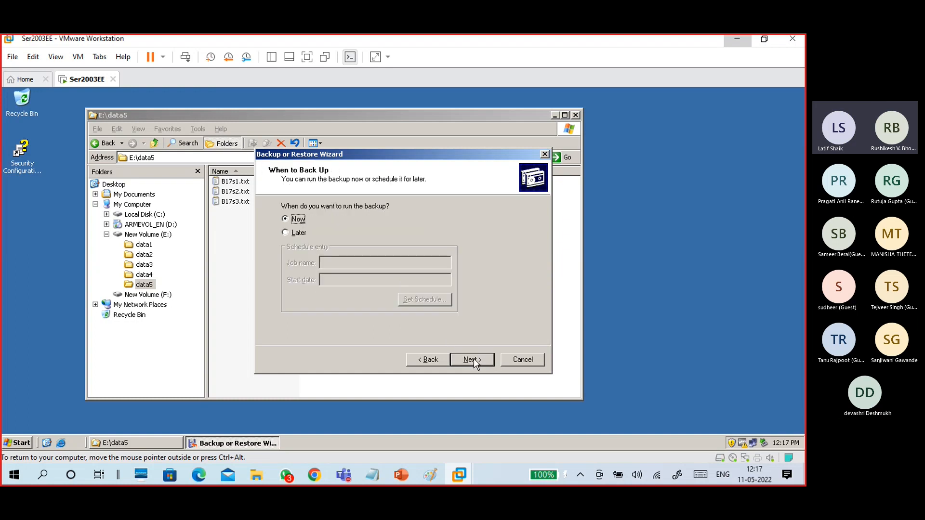
pyautogui.click(474, 360)
pyautogui.click(473, 360)
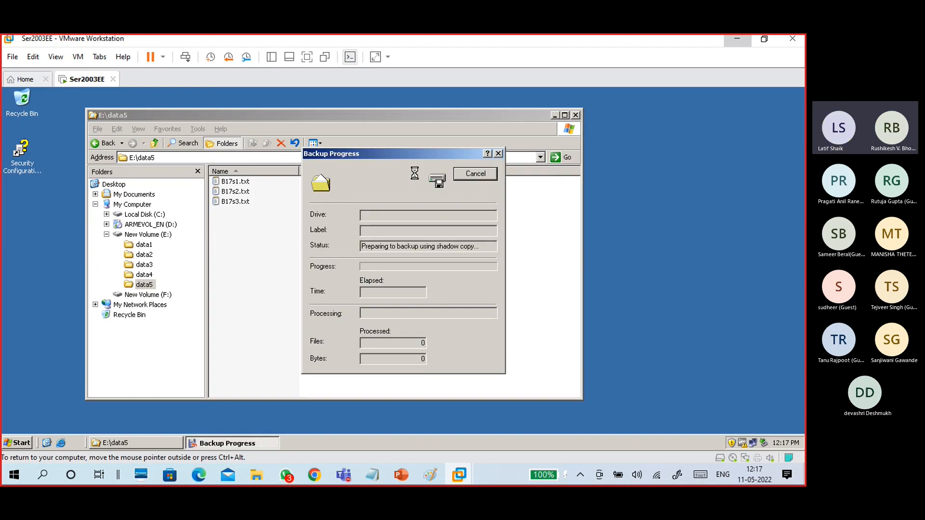
# Move the Backup Progress box aside and toggle WhatsApp to get back to the VM.
pyautogui.moveTo(413, 155); pyautogui.dragTo(336, 152)
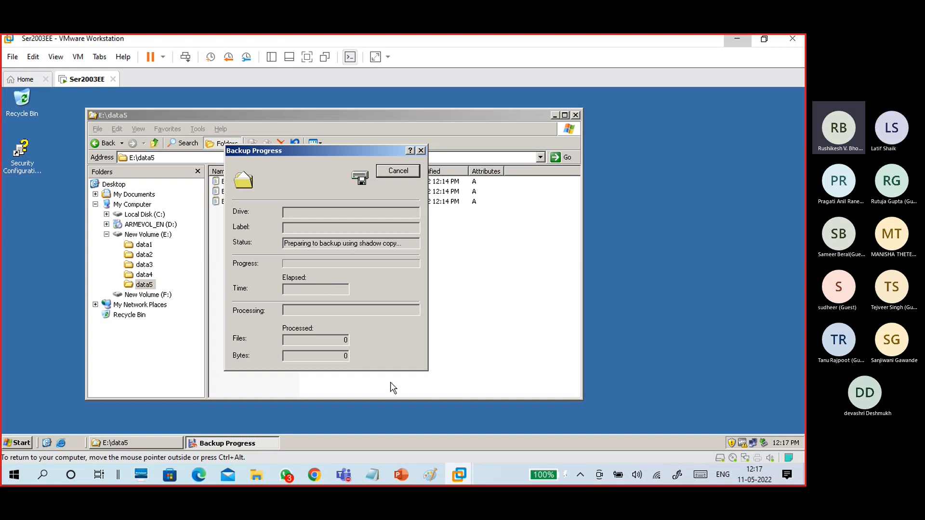
pyautogui.click(288, 476)
pyautogui.click(287, 477)
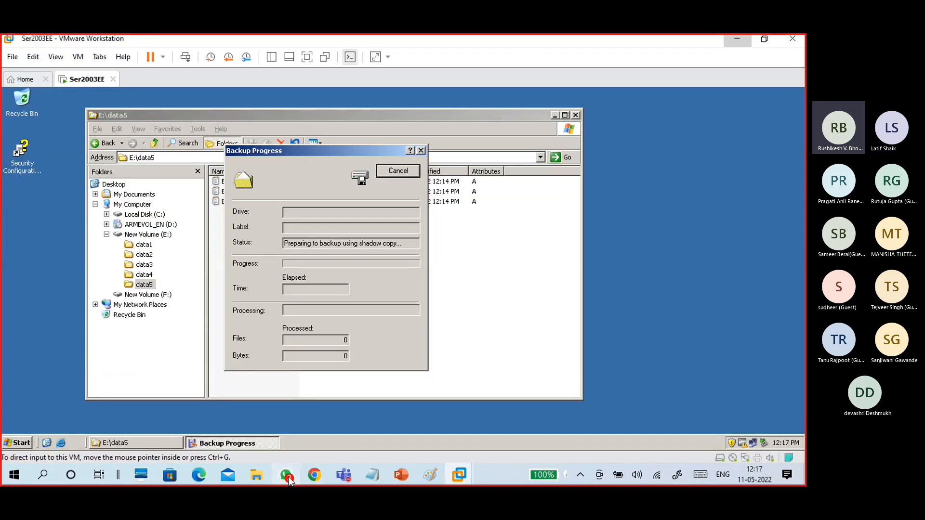
pyautogui.click(287, 478)
pyautogui.click(288, 477)
pyautogui.click(288, 477)
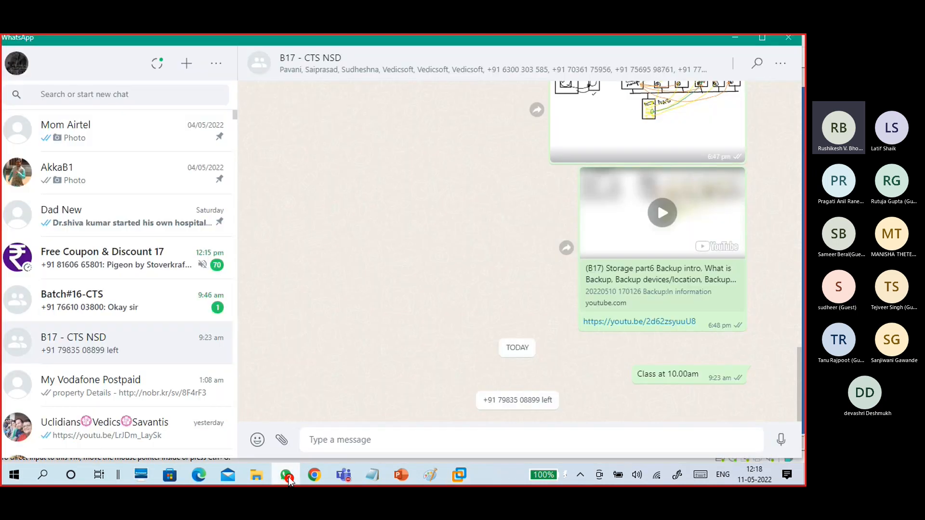
pyautogui.click(288, 477)
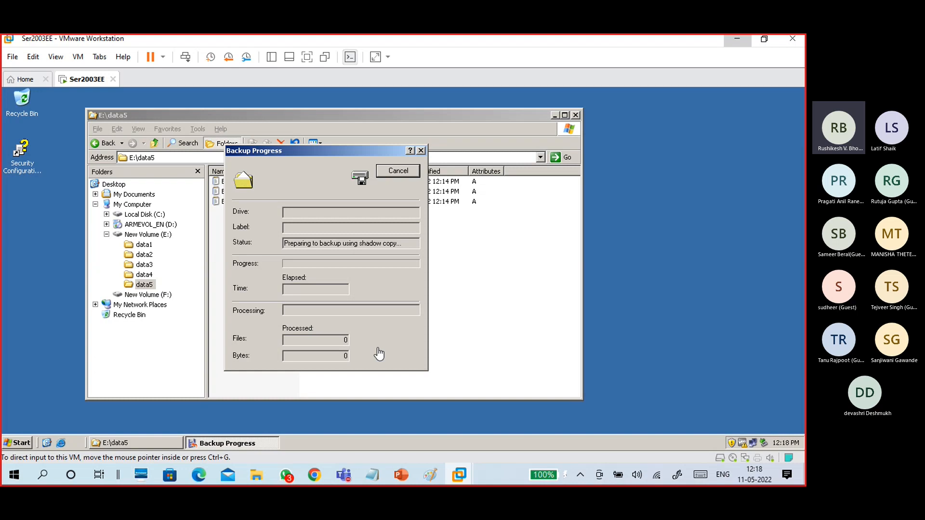
# Scroll the backup lecture slides to slide 15, which describes normal, copy, incremental, differential and daily backups.
pyautogui.click(401, 479)
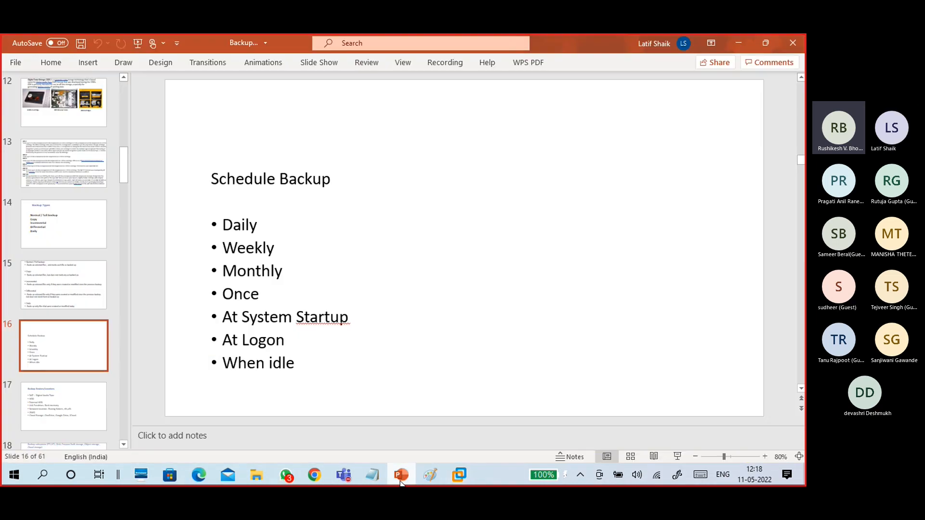
pyautogui.scroll(-1, 167, 350)
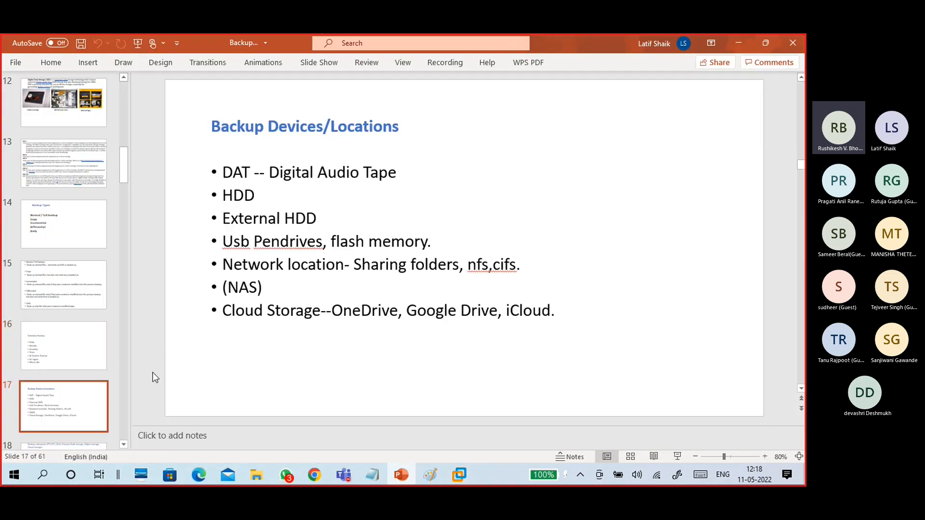
pyautogui.click(93, 92)
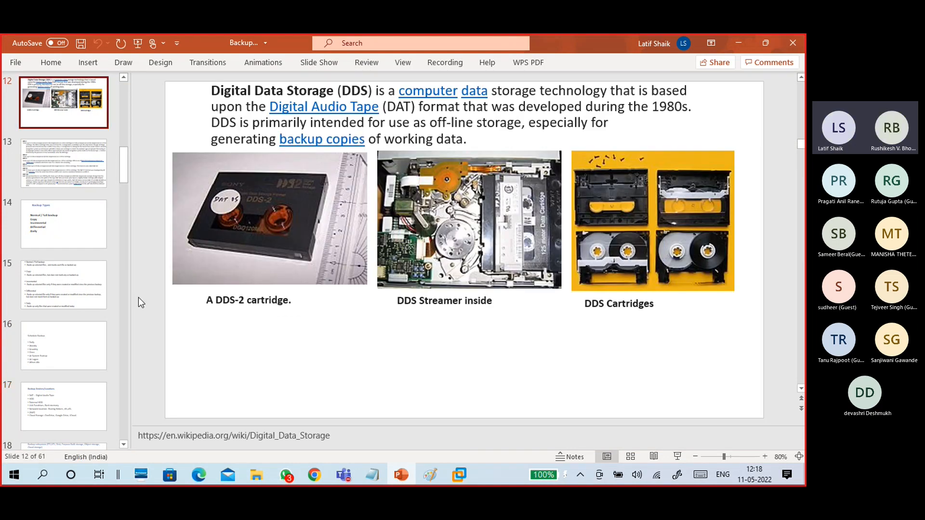
pyautogui.scroll(-5, 143, 331)
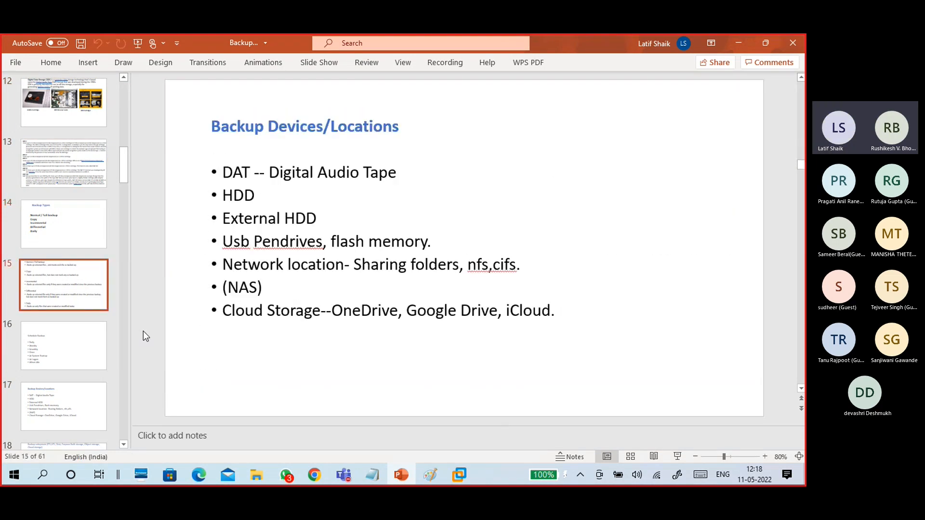
pyautogui.scroll(-5, 143, 331)
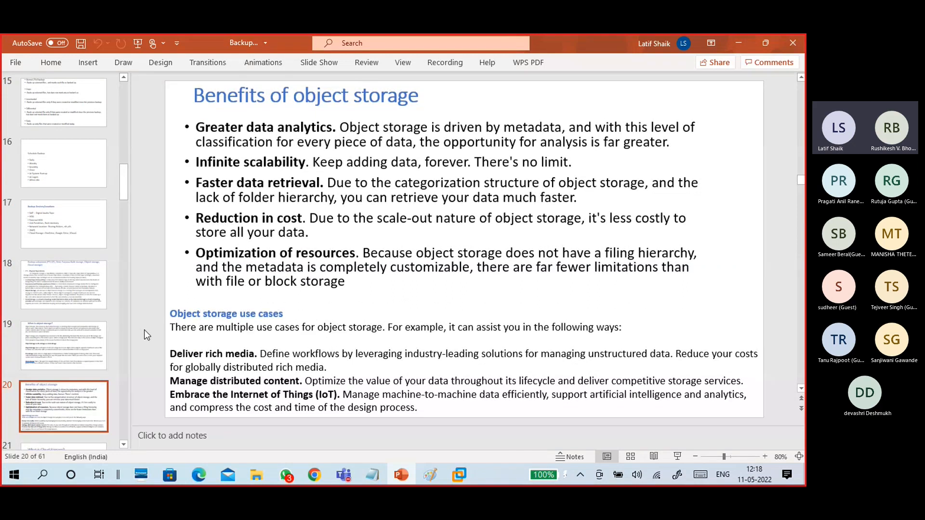
pyautogui.scroll(1, 144, 330)
pyautogui.scroll(-1, 143, 329)
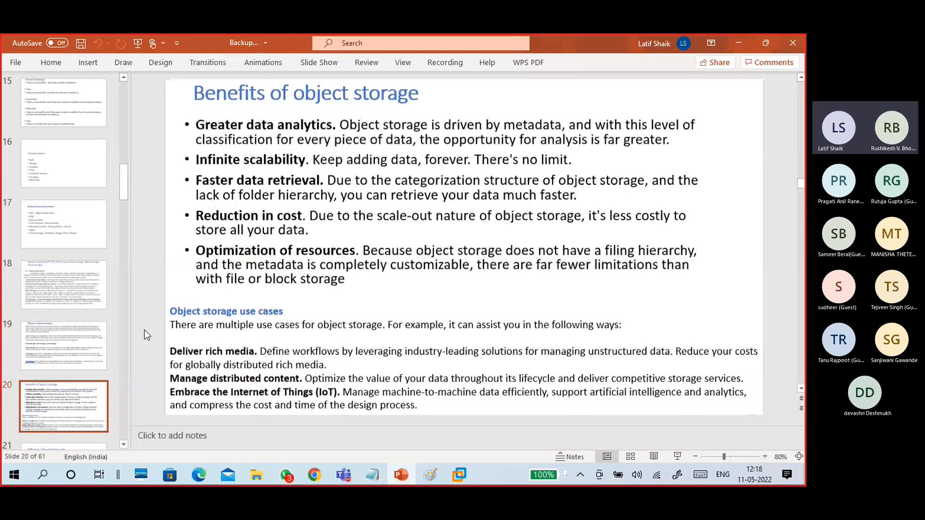
pyautogui.scroll(-5, 143, 330)
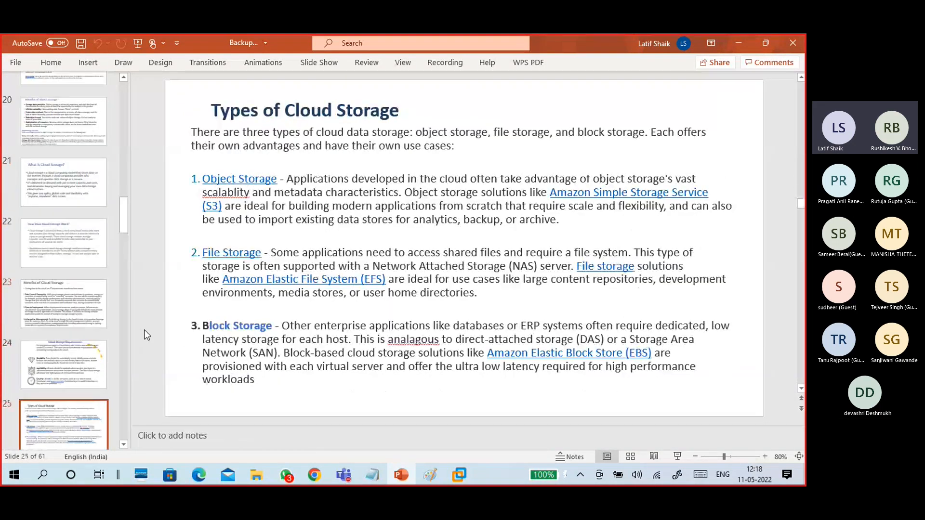
pyautogui.scroll(-1, 144, 330)
pyautogui.scroll(1, 144, 330)
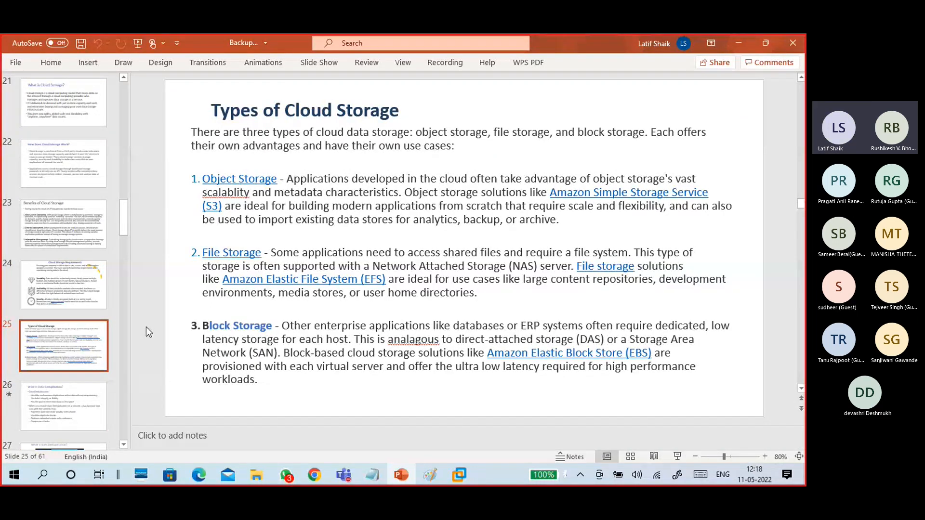
pyautogui.scroll(-1, 146, 327)
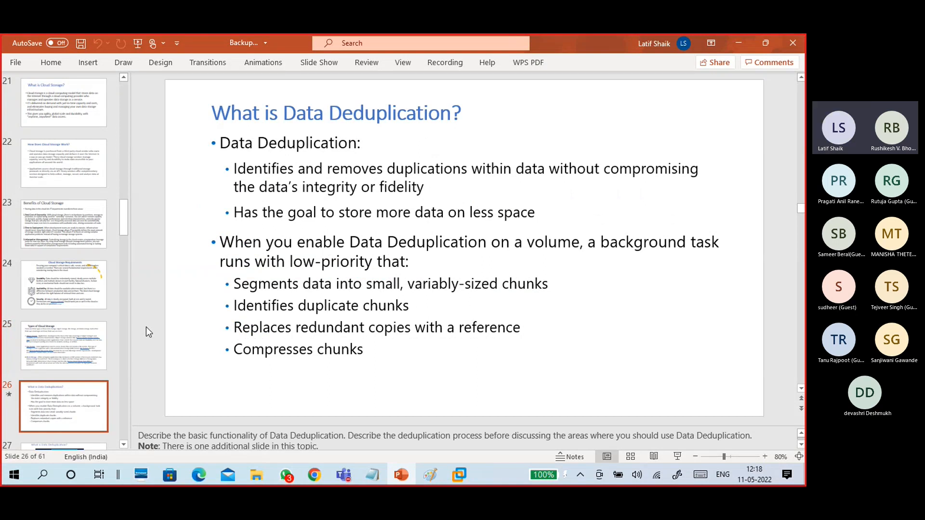
pyautogui.scroll(-1, 146, 327)
pyautogui.scroll(-2, 146, 326)
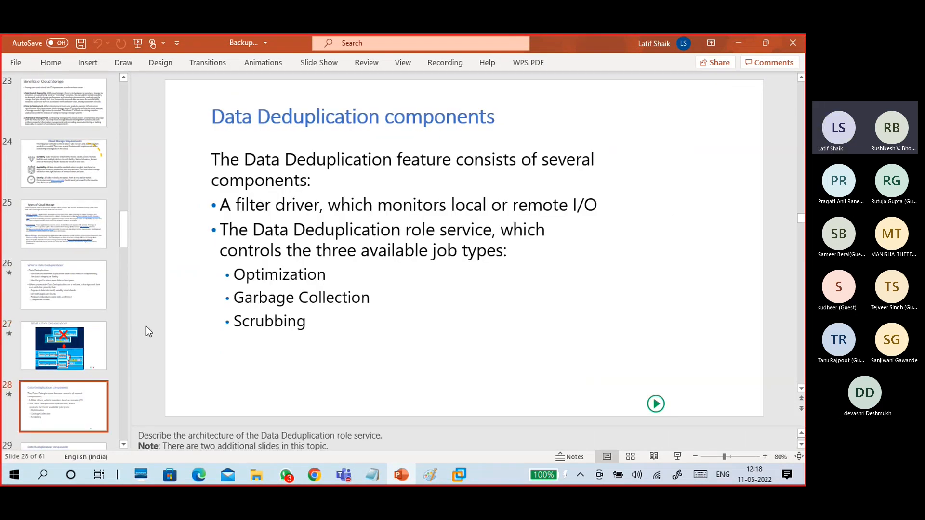
pyautogui.scroll(-3, 146, 326)
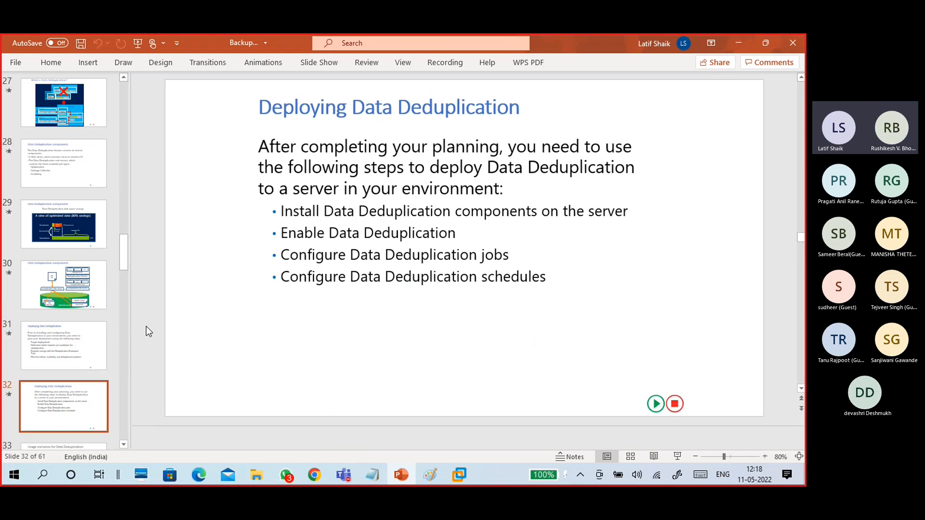
pyautogui.scroll(-3, 146, 325)
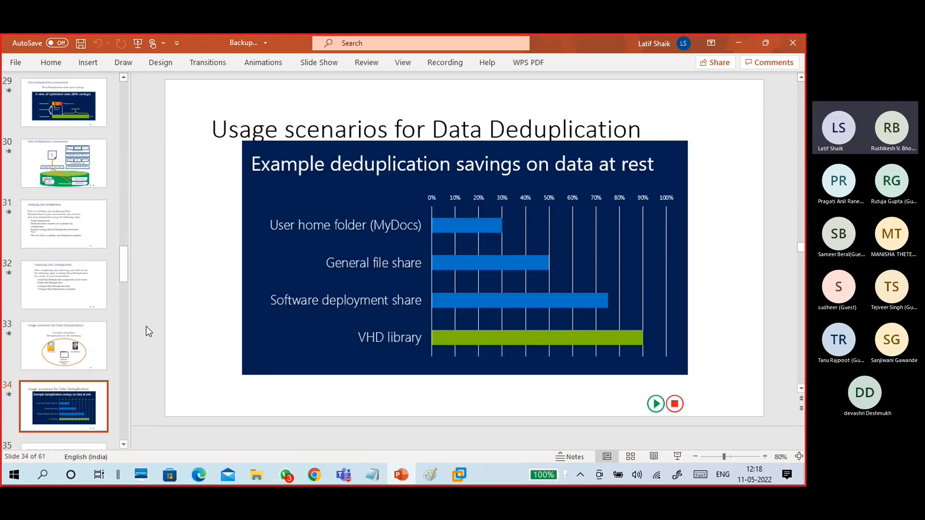
pyautogui.scroll(-3, 146, 326)
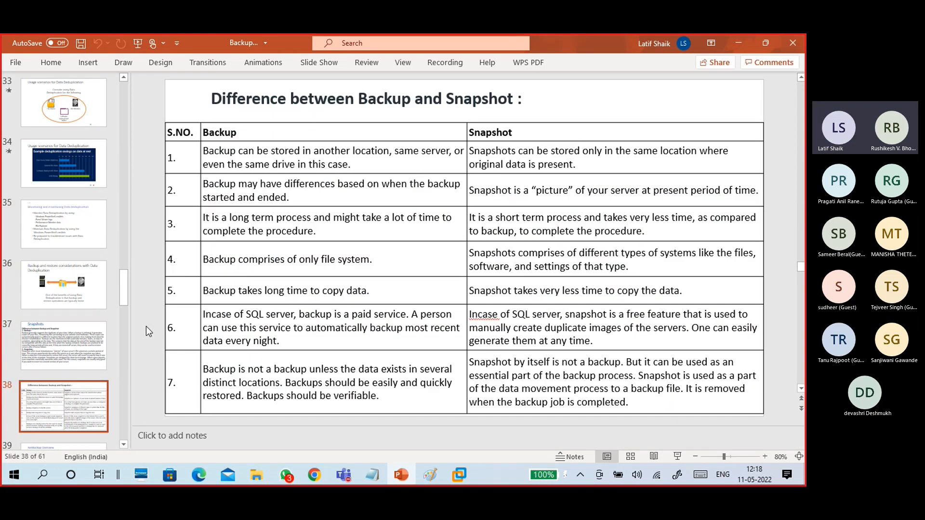
pyautogui.scroll(-2, 146, 326)
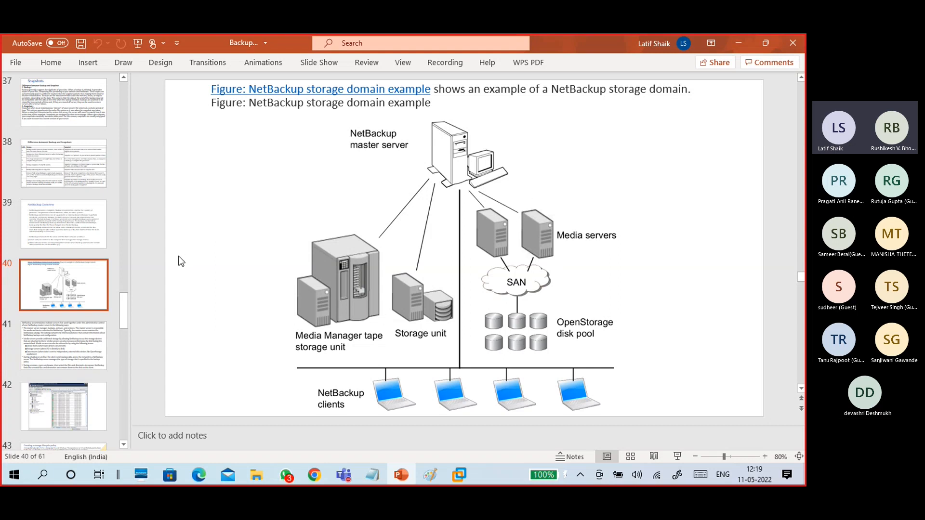
pyautogui.scroll(-1, 141, 259)
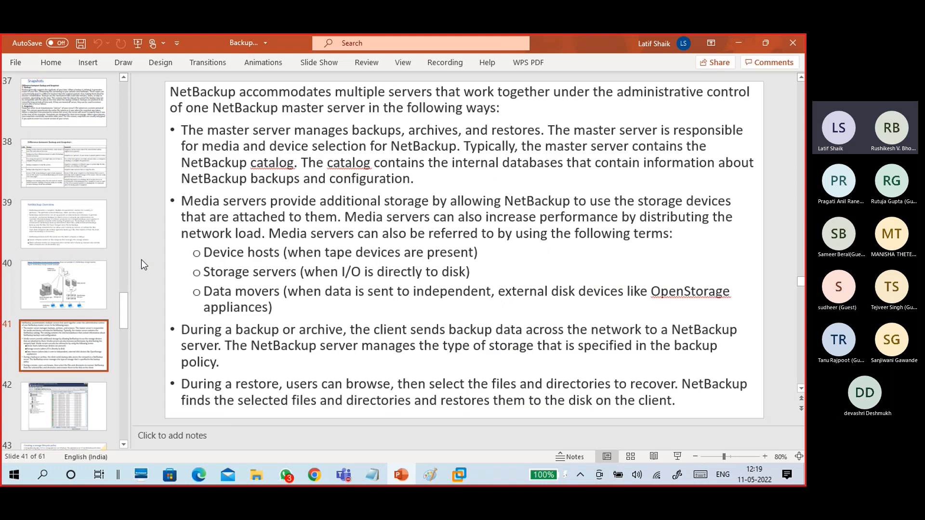
pyautogui.scroll(-1, 141, 259)
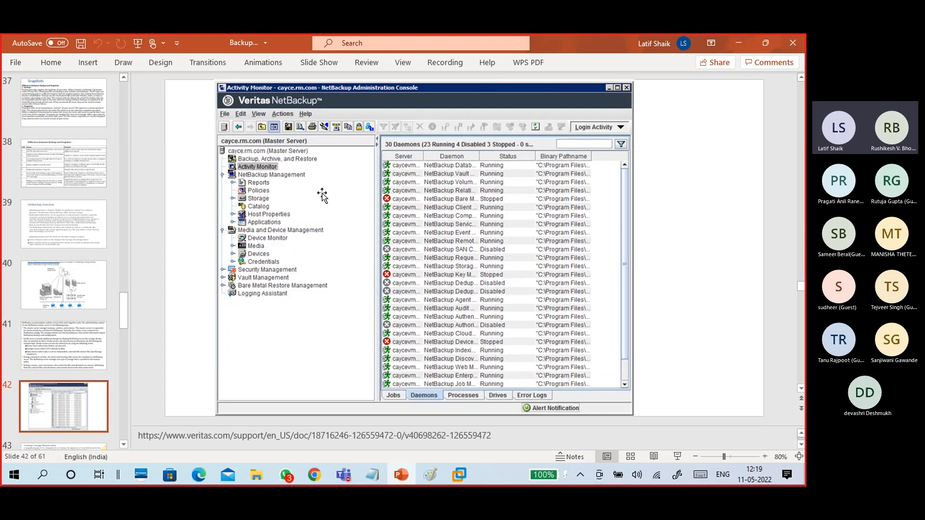
pyautogui.scroll(-1, 146, 250)
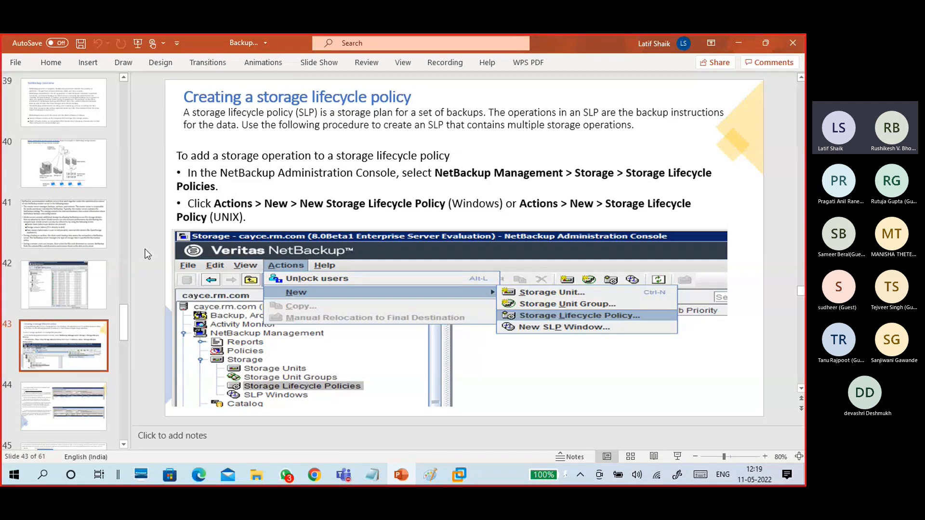
pyautogui.scroll(-1, 145, 250)
pyautogui.scroll(-1, 145, 249)
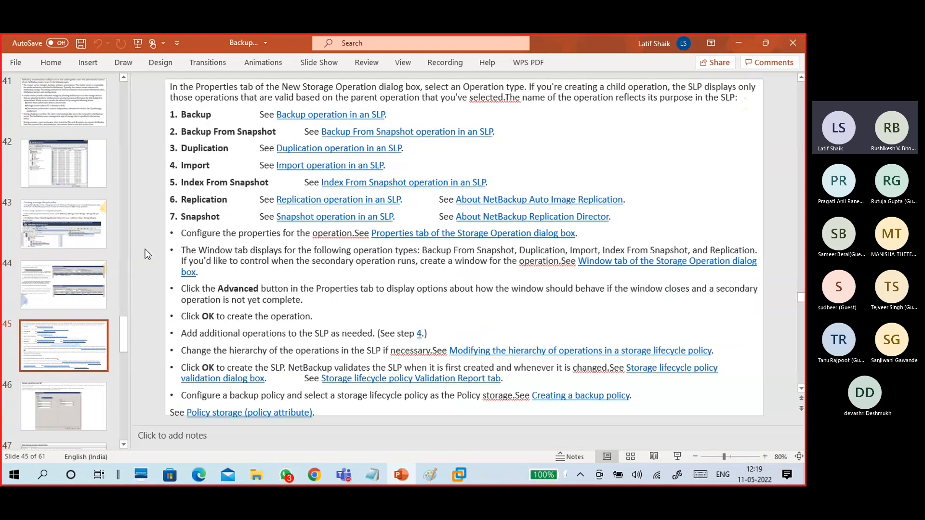
pyautogui.scroll(-1, 146, 250)
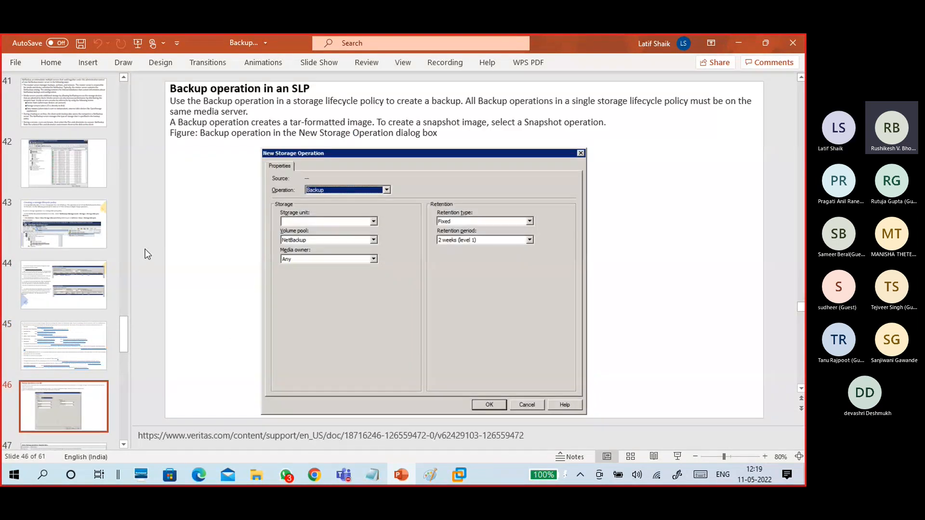
pyautogui.scroll(-8, 145, 249)
pyautogui.scroll(-7, 147, 254)
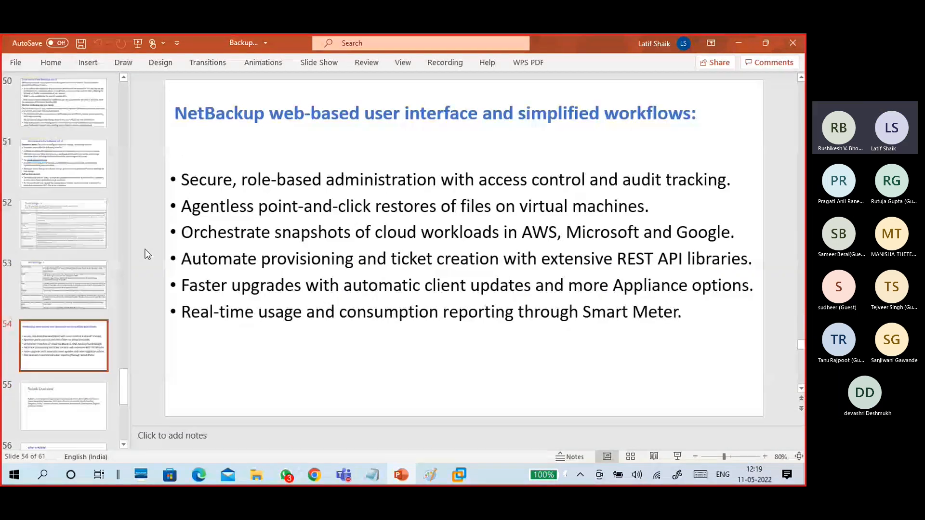
pyautogui.scroll(16, 147, 253)
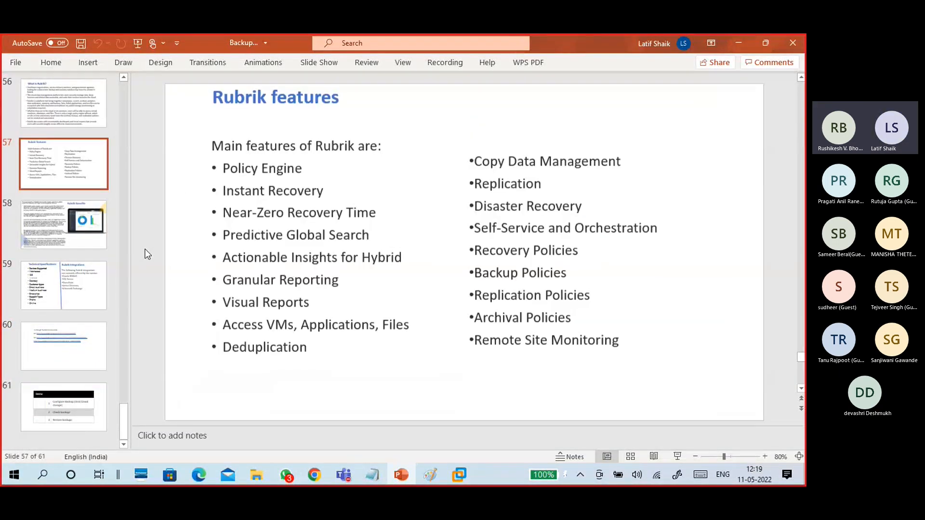
pyautogui.scroll(12, 145, 249)
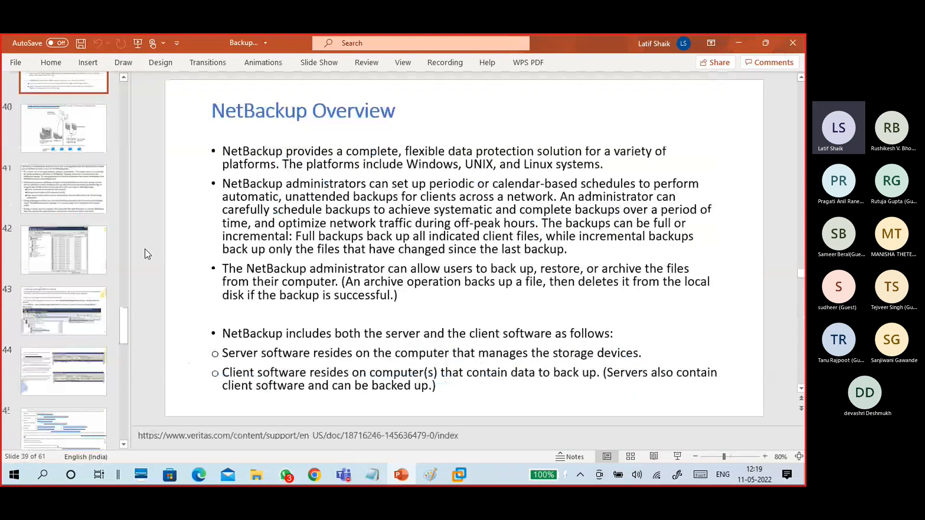
pyautogui.scroll(9, 146, 249)
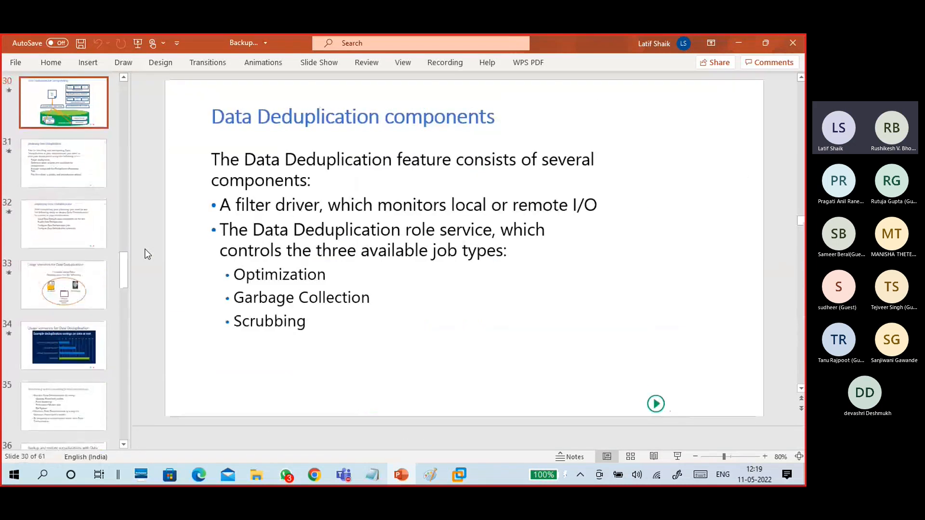
pyautogui.scroll(6, 147, 254)
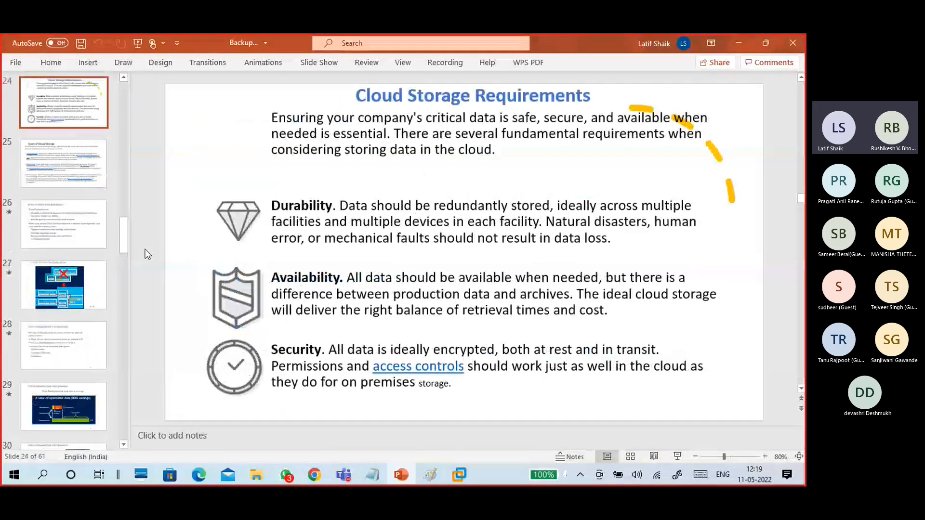
pyautogui.scroll(3, 147, 254)
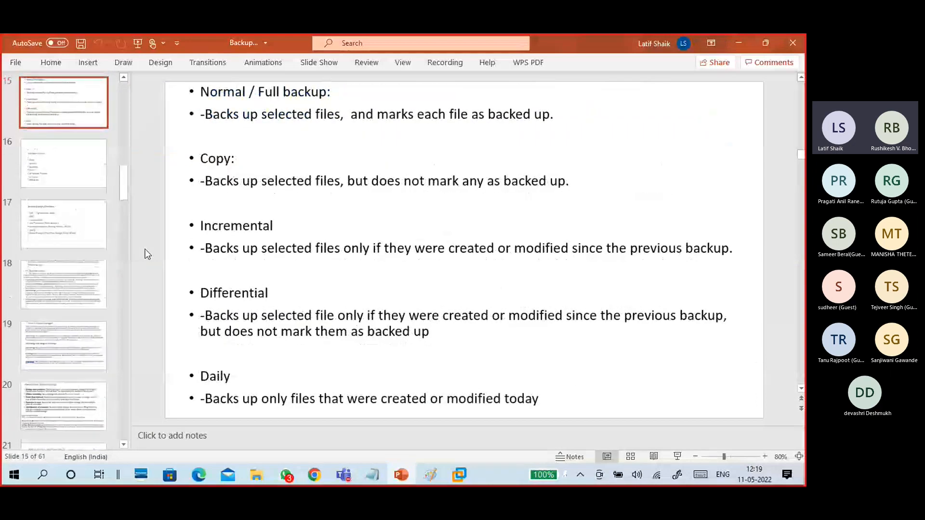
pyautogui.scroll(-3, 147, 254)
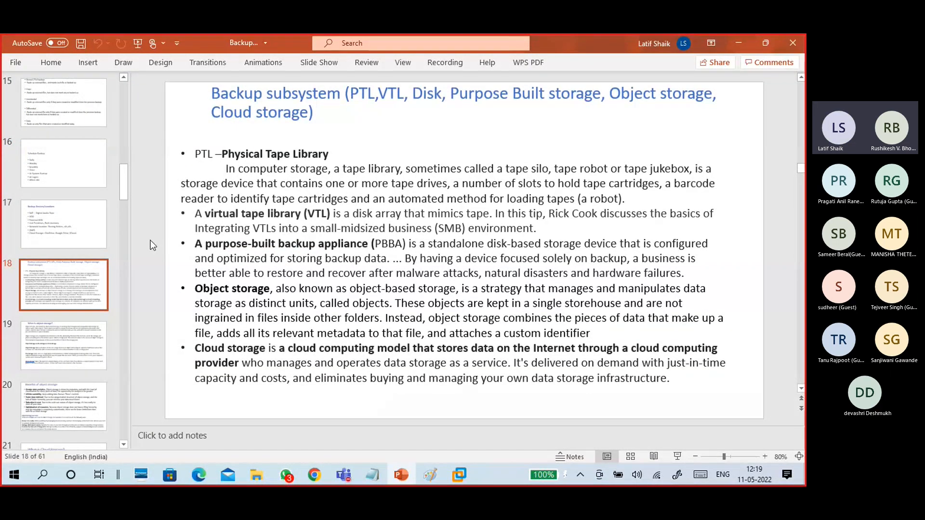
pyautogui.scroll(3, 152, 244)
pyautogui.scroll(1, 152, 245)
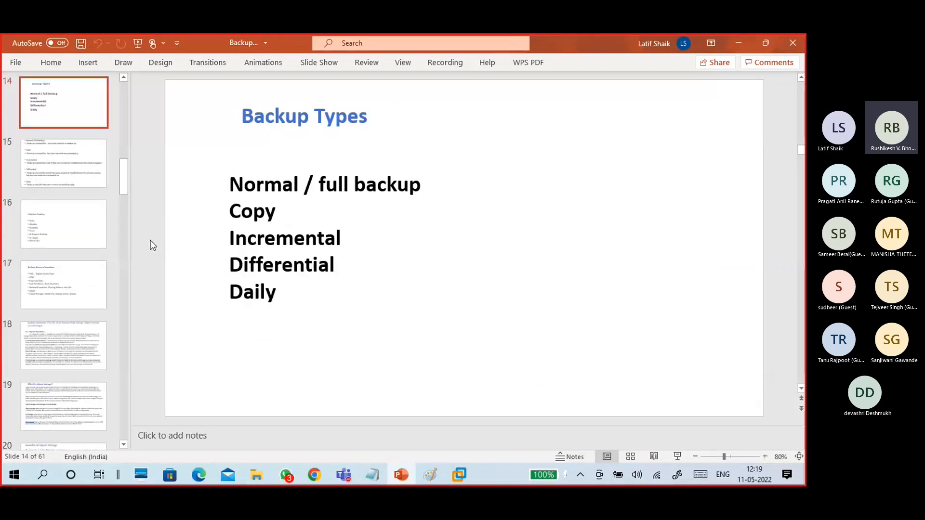
pyautogui.scroll(-3, 152, 246)
pyautogui.scroll(-1, 153, 245)
pyautogui.scroll(3, 152, 245)
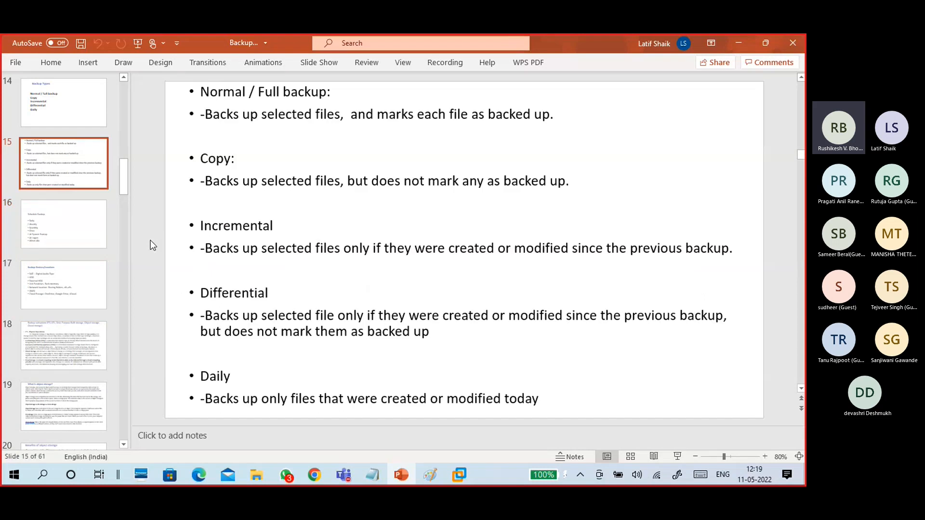
# Check that the backup log reports a Normal backup of 3 files, then close the log and report.
pyautogui.click(731, 42)
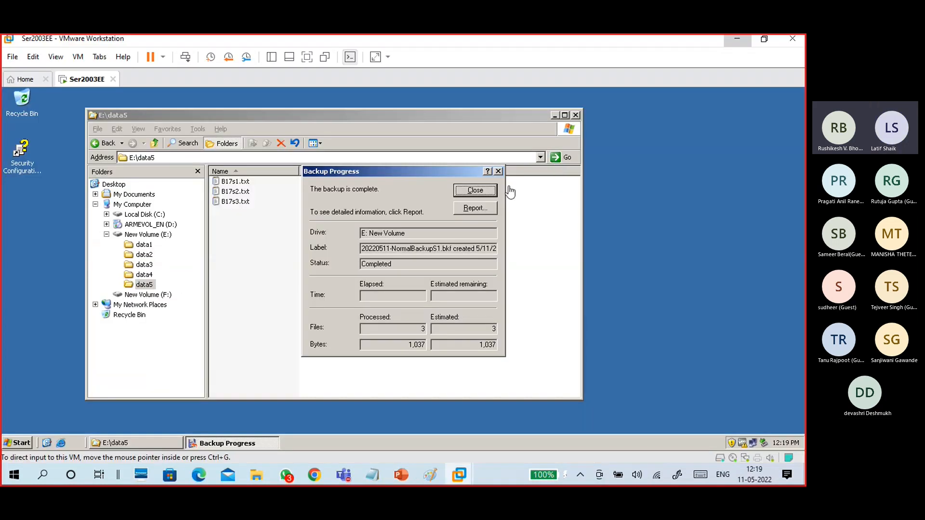
pyautogui.moveTo(366, 173); pyautogui.dragTo(340, 163)
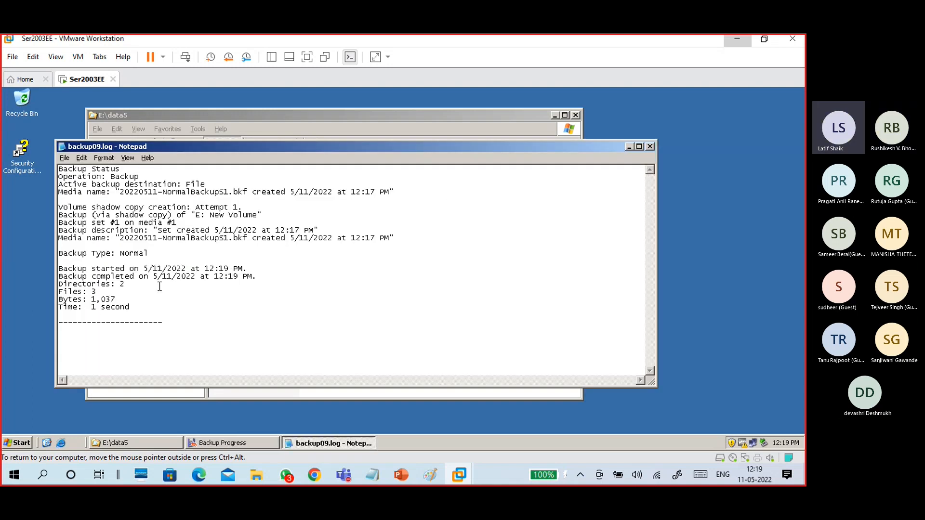
pyautogui.moveTo(96, 293); pyautogui.dragTo(53, 292)
pyautogui.click(106, 294)
pyautogui.moveTo(158, 252); pyautogui.dragTo(119, 255)
pyautogui.click(650, 147)
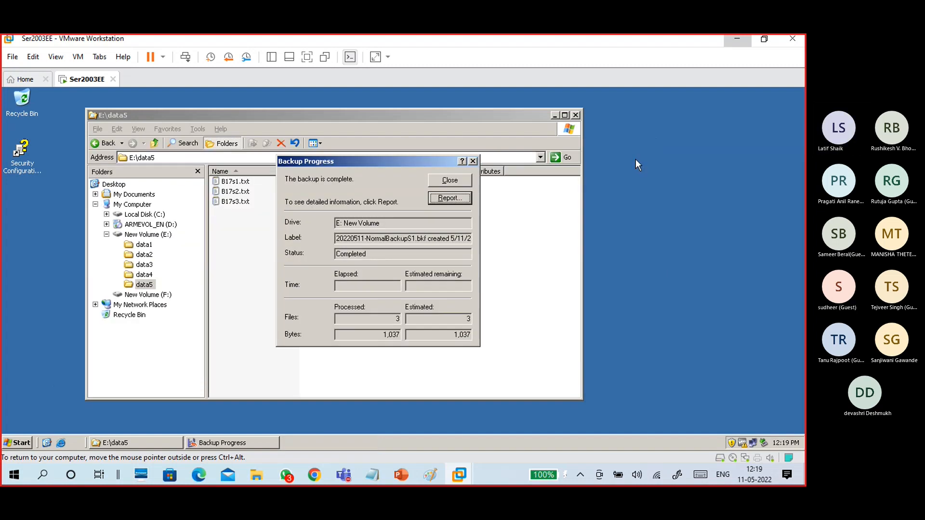
pyautogui.click(450, 181)
# Open 20220511-NormalBackupS1.bkf from F: in the restore wizard, view its data5 files, then cancel.
pyautogui.click(150, 295)
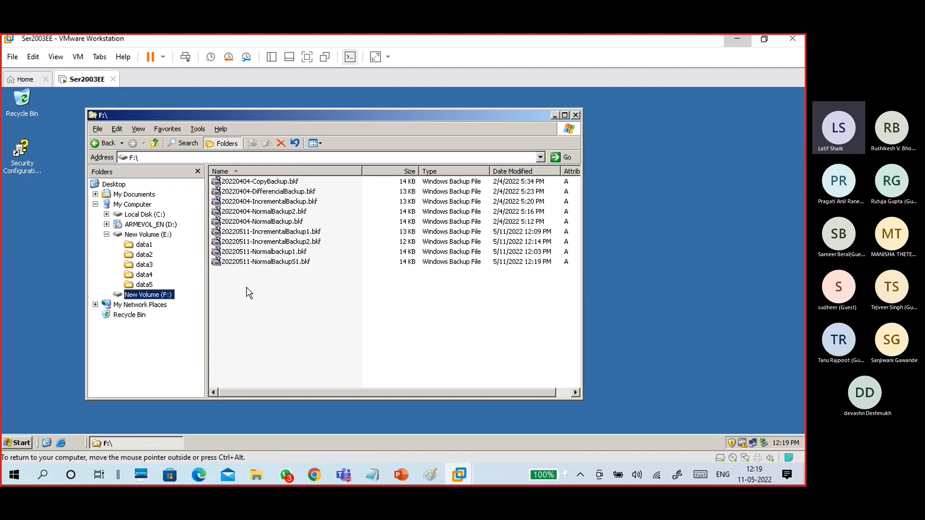
pyautogui.click(270, 262)
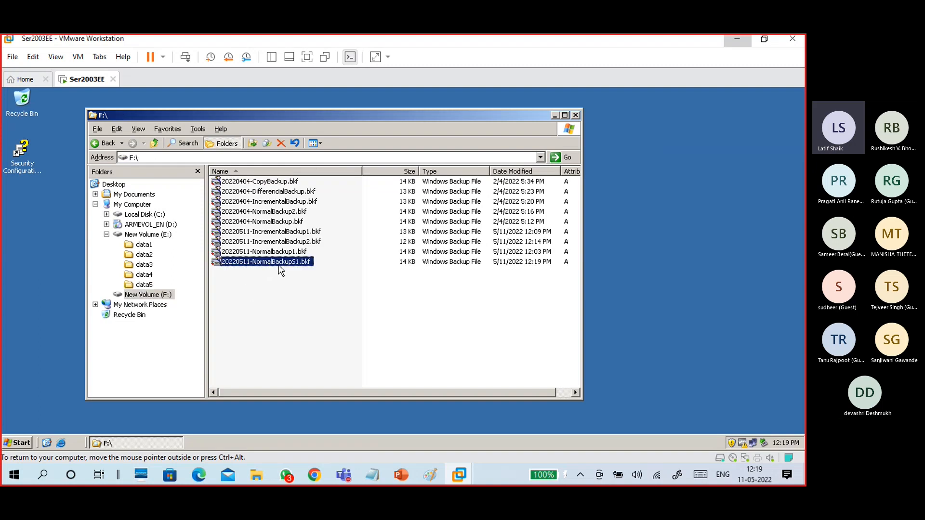
pyautogui.doubleClick(278, 265)
pyautogui.click(471, 358)
pyautogui.click(472, 360)
pyautogui.click(425, 359)
pyautogui.click(323, 265)
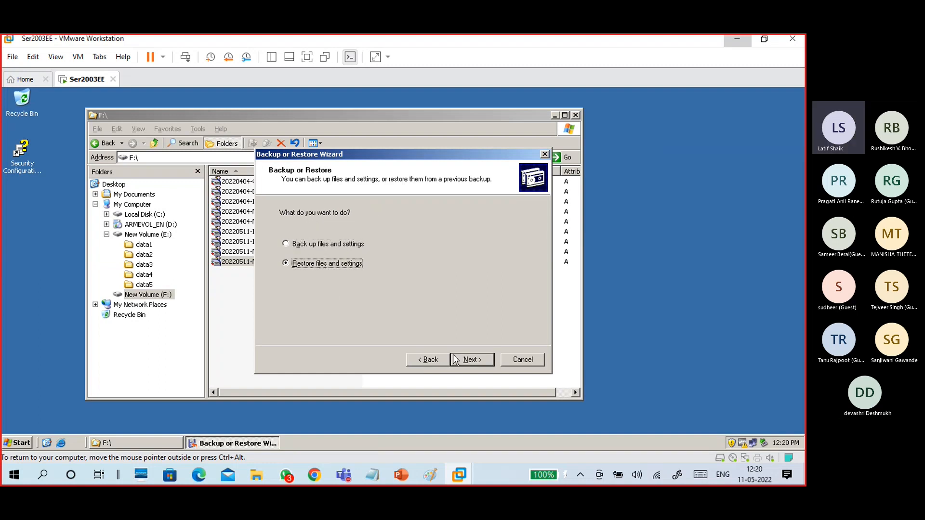
pyautogui.click(466, 356)
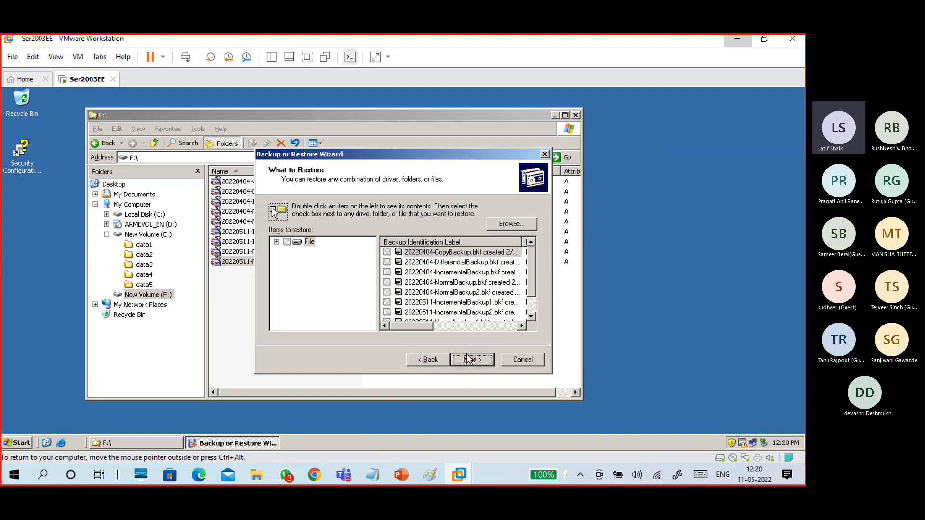
pyautogui.click(276, 242)
pyautogui.scroll(-1, 372, 284)
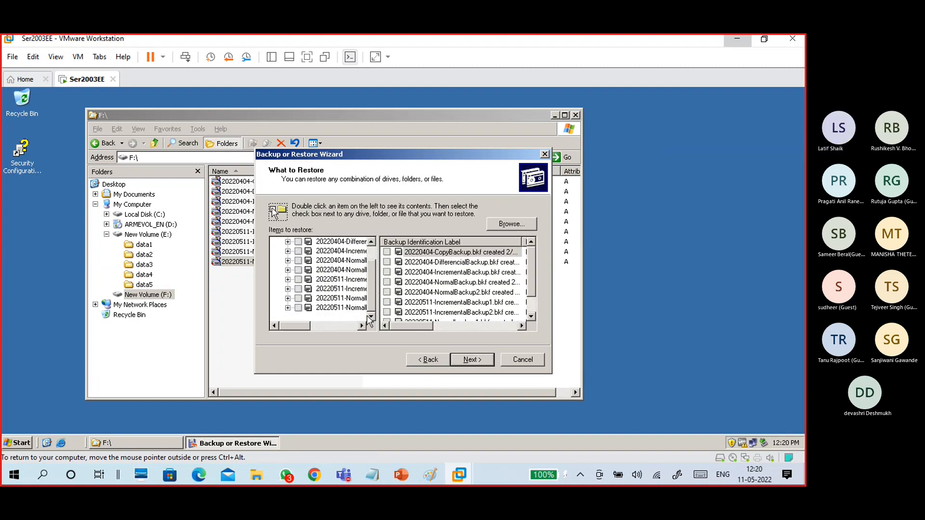
pyautogui.doubleClick(352, 308)
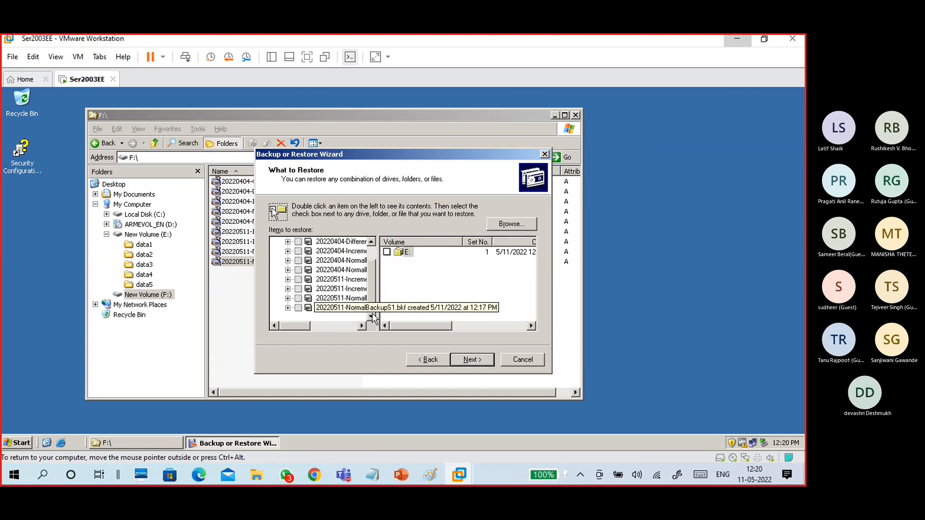
pyautogui.doubleClick(411, 253)
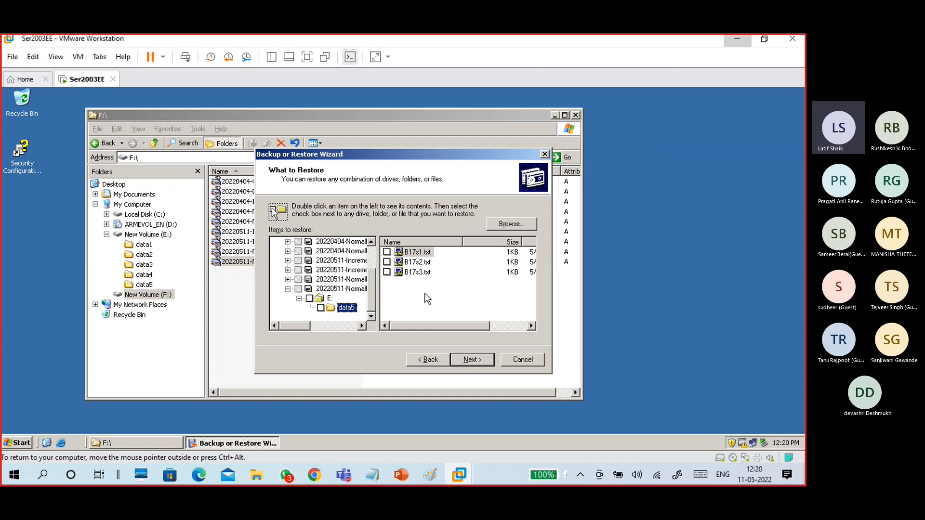
pyautogui.click(529, 360)
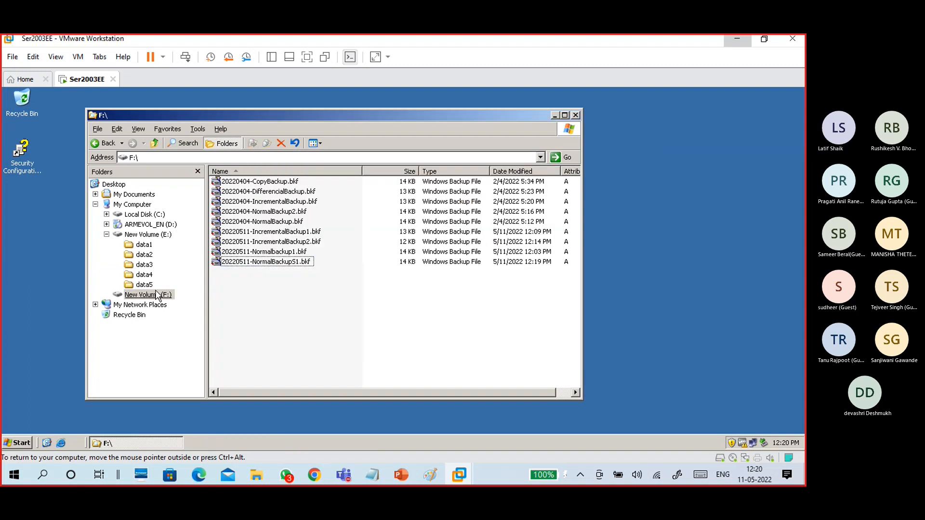
# Append the line 'add line to modify file' to E:\data5\B17s2.txt and save it.
pyautogui.click(144, 275)
pyautogui.click(145, 285)
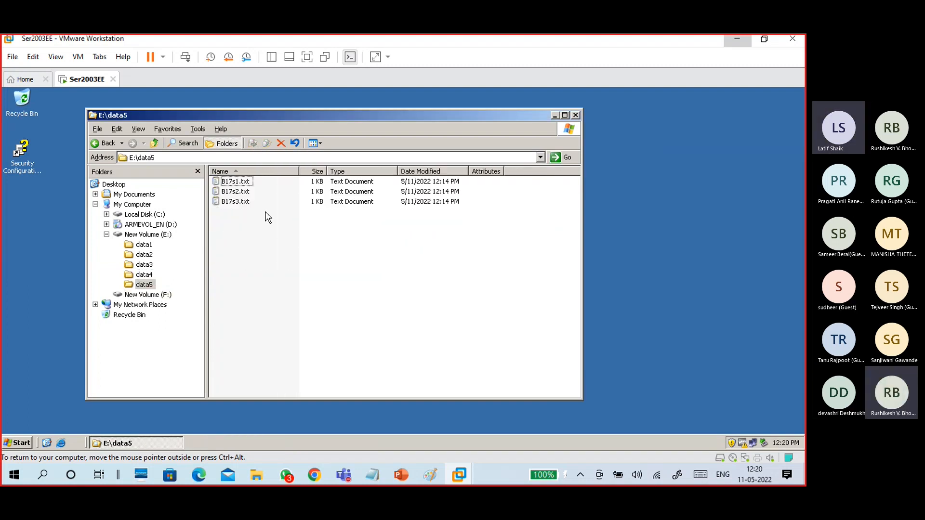
pyautogui.click(238, 194)
pyautogui.doubleClick(238, 194)
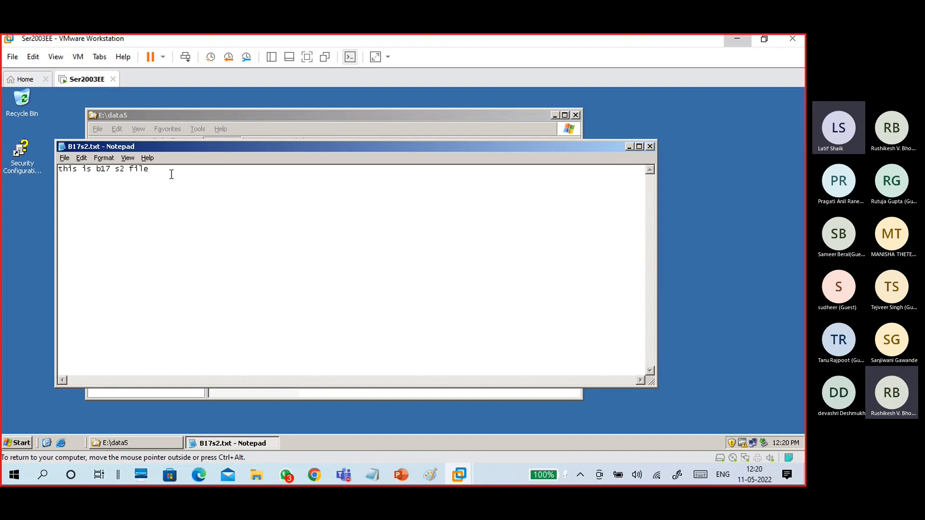
pyautogui.press('Return')
pyautogui.press('Return')
pyautogui.write('ad')
pyautogui.write('d line to ')
pyautogui.write('mod')
pyautogui.write('ify')
pyautogui.write(' t')
pyautogui.write('=fie')
pyautogui.press('BackSpace')
pyautogui.press('BackSpace')
pyautogui.press('BackSpace')
pyautogui.press('BackSpace')
pyautogui.press('BackSpace')
pyautogui.write('file')
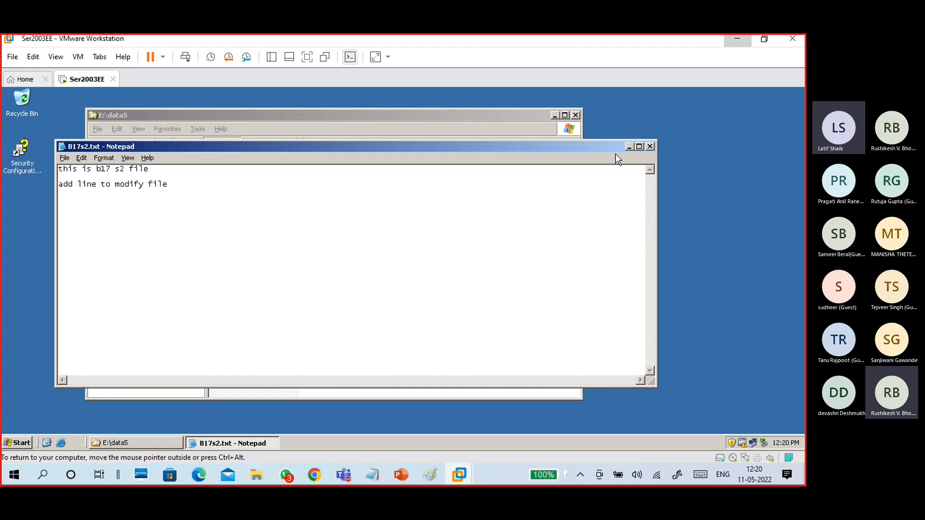
pyautogui.click(650, 146)
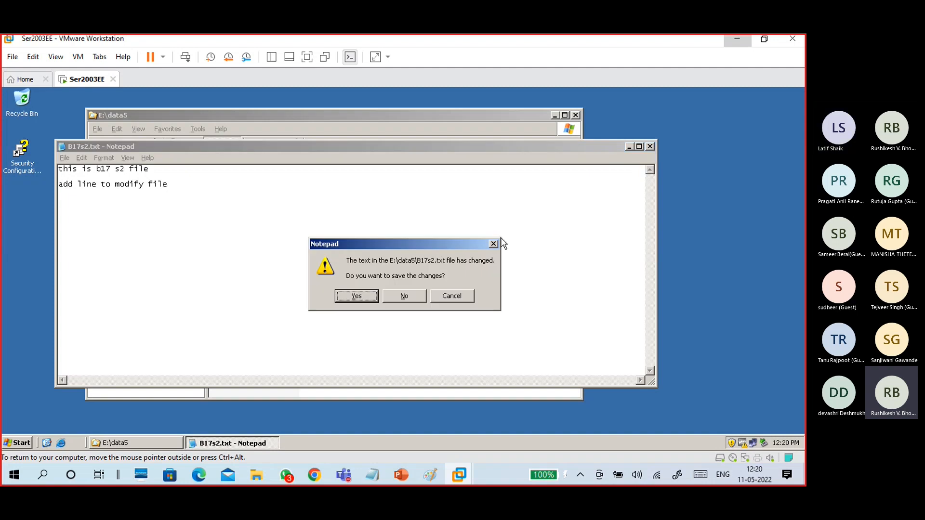
pyautogui.click(347, 297)
pyautogui.click(411, 240)
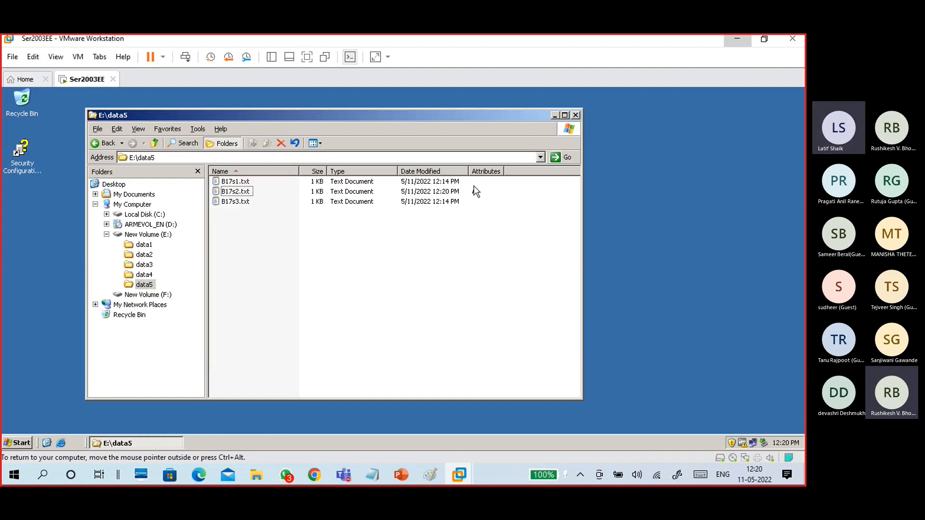
# Create a new text document in data5 and name it B17s4.txt.
pyautogui.rightClick(255, 238)
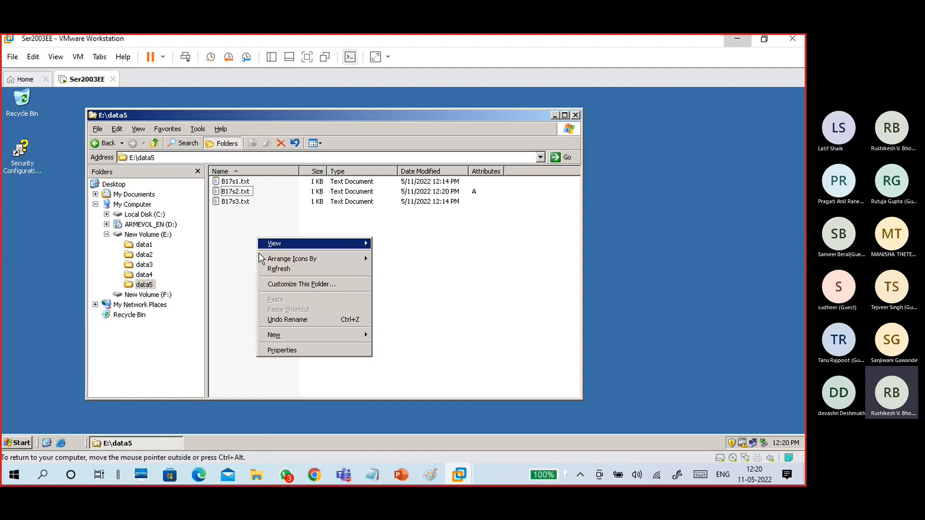
pyautogui.moveTo(270, 336)
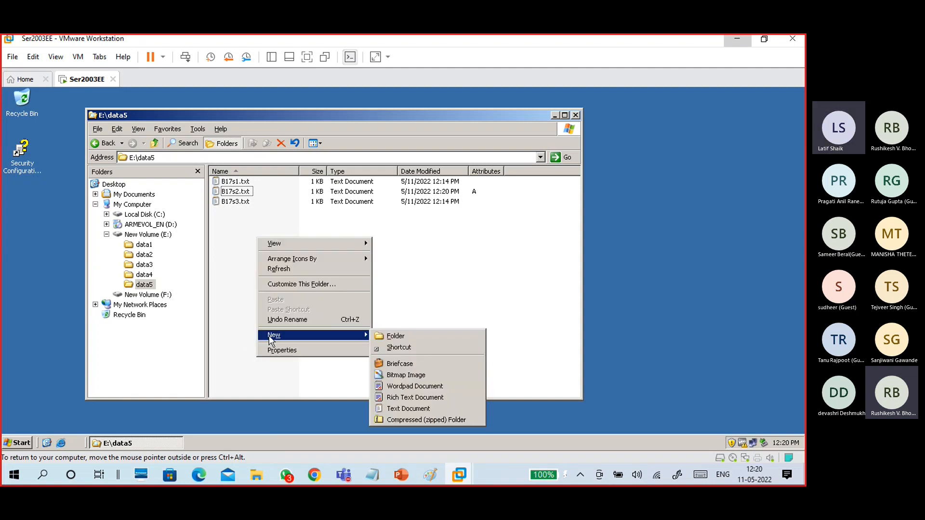
pyautogui.click(407, 410)
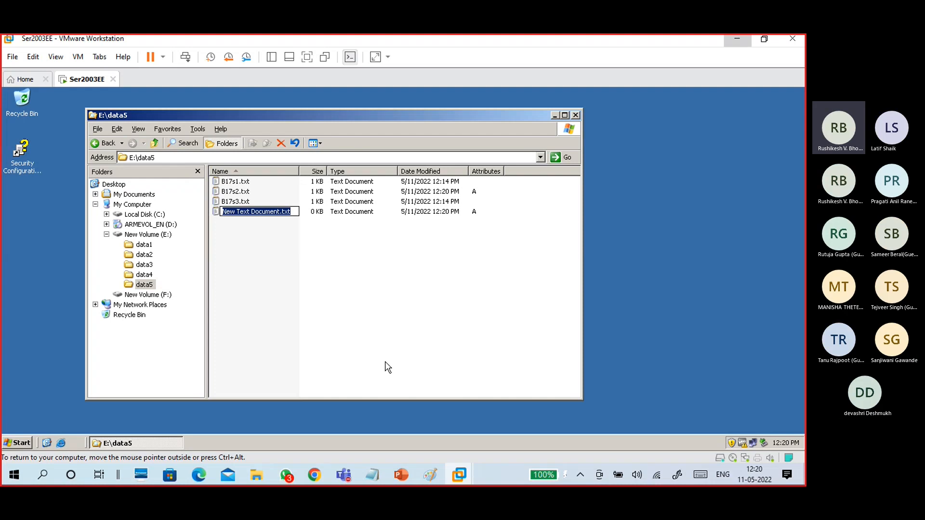
pyautogui.press('Left')
pyautogui.press('Left')
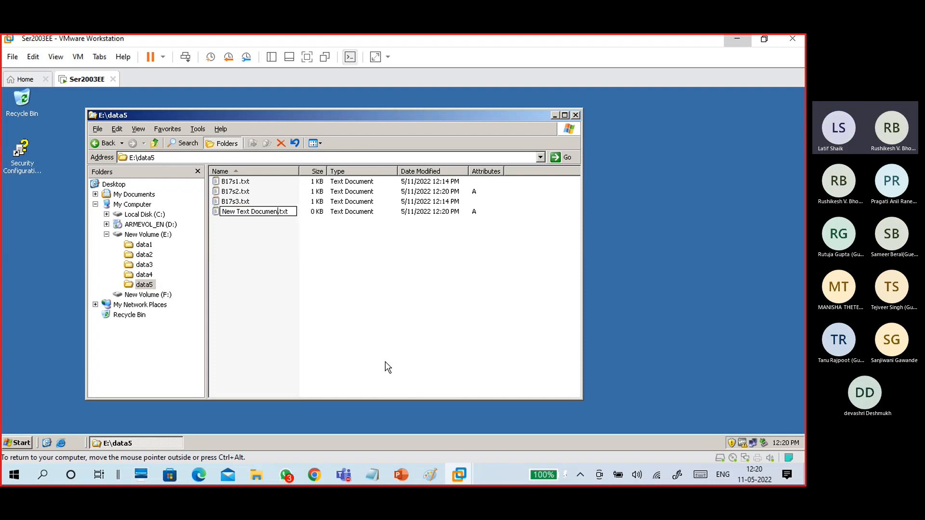
pyautogui.press('BackSpace')
pyautogui.press('BackSpace')
pyautogui.press('BackSpace')
pyautogui.press('BackSpace')
pyautogui.press('BackSpace')
pyautogui.press('BackSpace')
pyautogui.press('BackSpace')
pyautogui.press('BackSpace')
pyautogui.press('BackSpace')
pyautogui.press('BackSpace')
pyautogui.press('BackSpace')
pyautogui.press('BackSpace')
pyautogui.press('BackSpace')
pyautogui.press('BackSpace')
pyautogui.press('BackSpace')
pyautogui.press('BackSpace')
pyautogui.press('BackSpace')
pyautogui.write('B17')
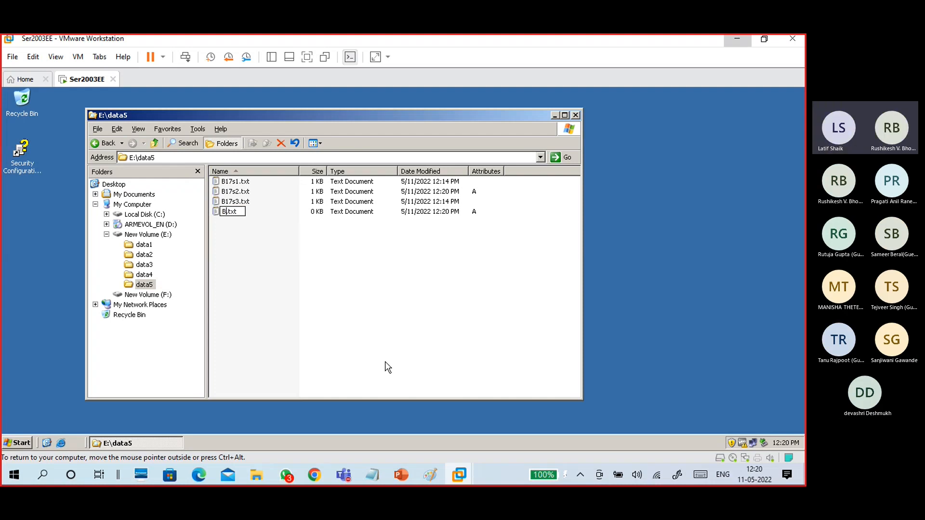
pyautogui.write('s4')
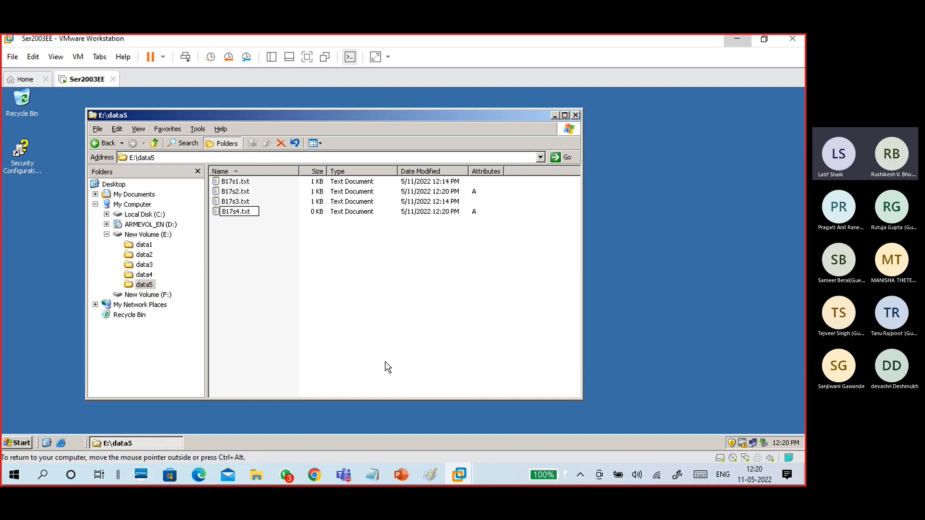
pyautogui.click(341, 269)
# Write 'this is b17 s4 filee' into B17s4.txt and save it.
pyautogui.doubleClick(236, 212)
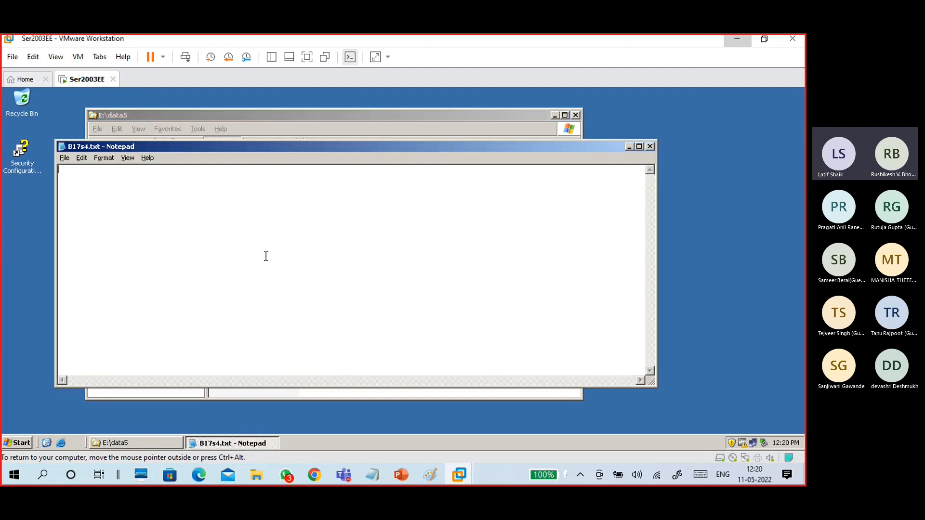
pyautogui.write('this is b17 s4 filee')
pyautogui.click(650, 147)
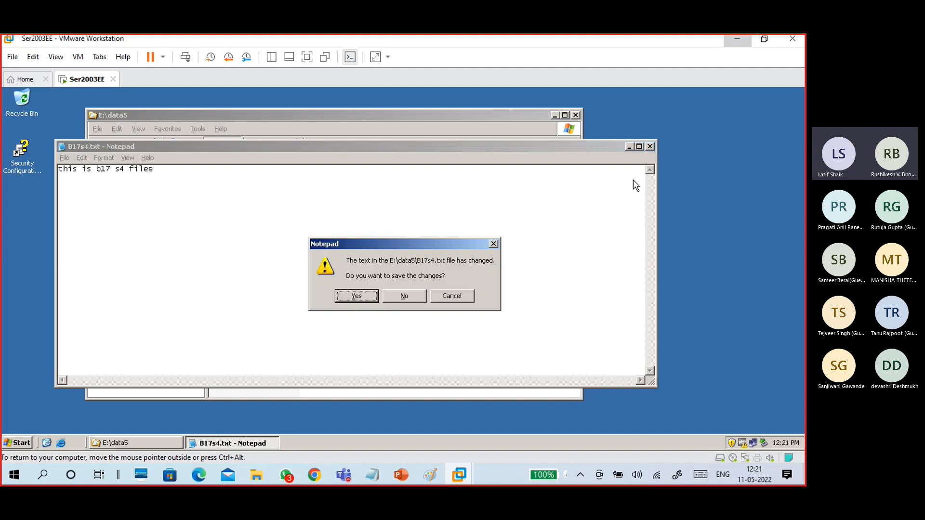
pyautogui.click(368, 297)
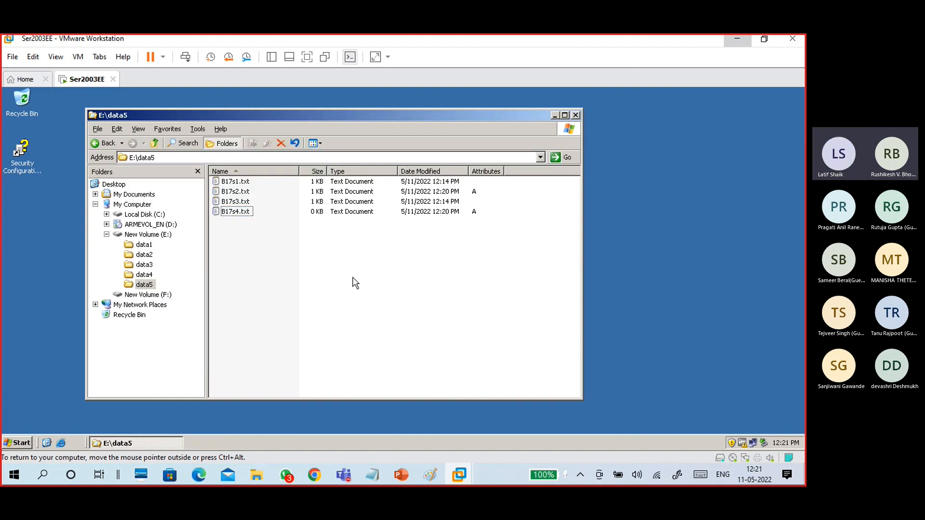
pyautogui.click(237, 191)
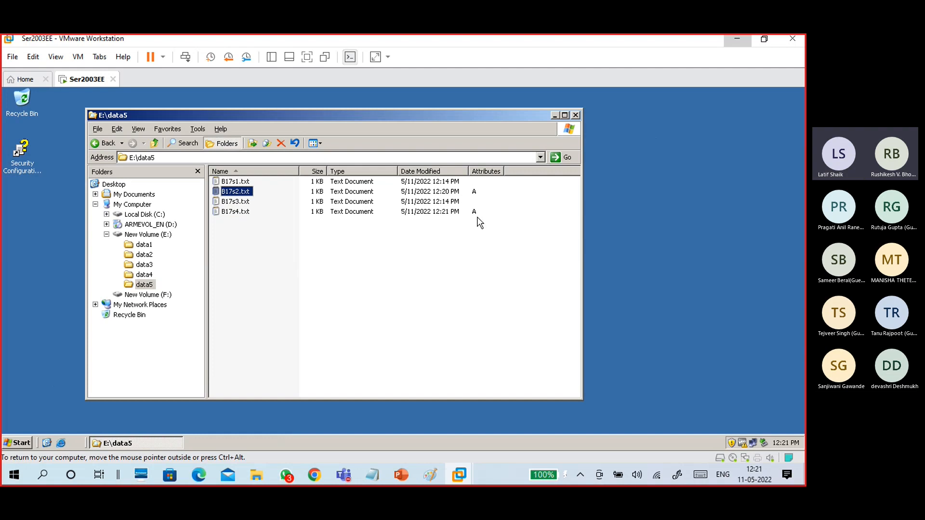
# Launch the Backup wizard and mark the E:\data5 folder for backup.
pyautogui.click(412, 259)
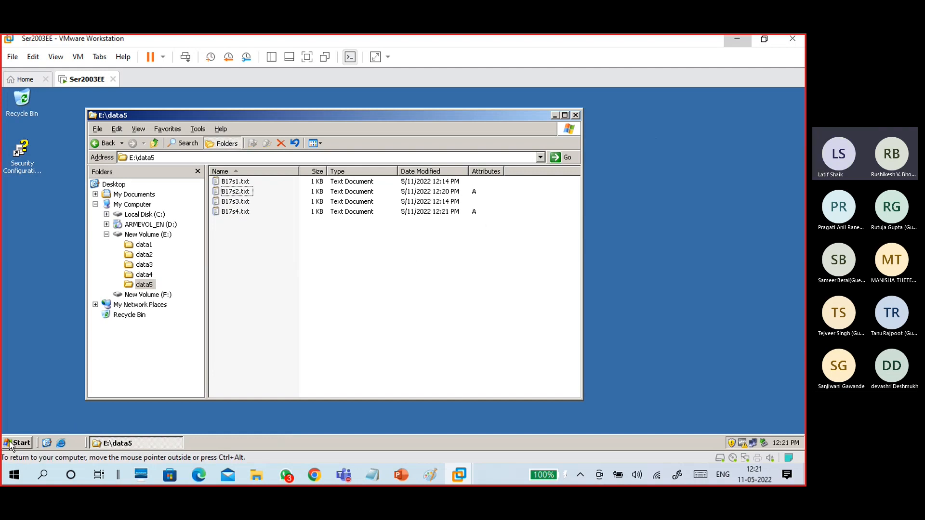
pyautogui.click(14, 442)
pyautogui.click(45, 299)
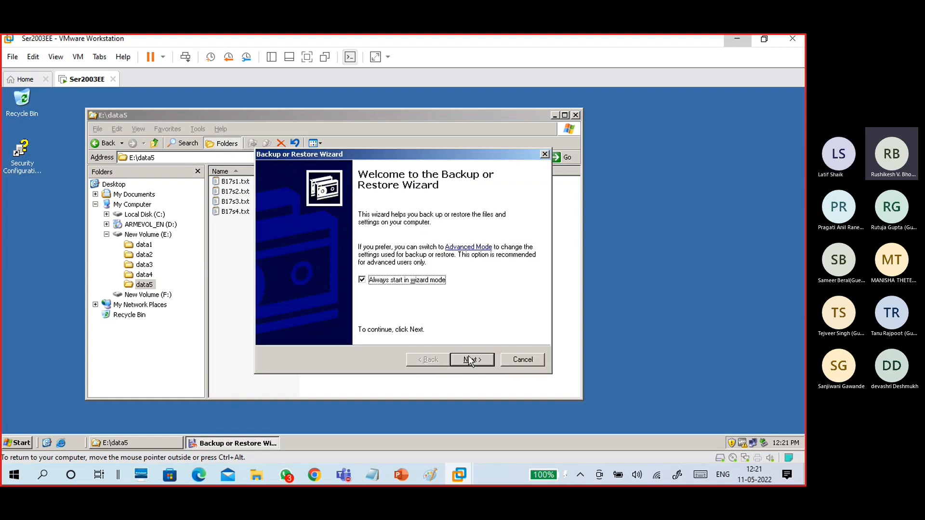
pyautogui.click(471, 361)
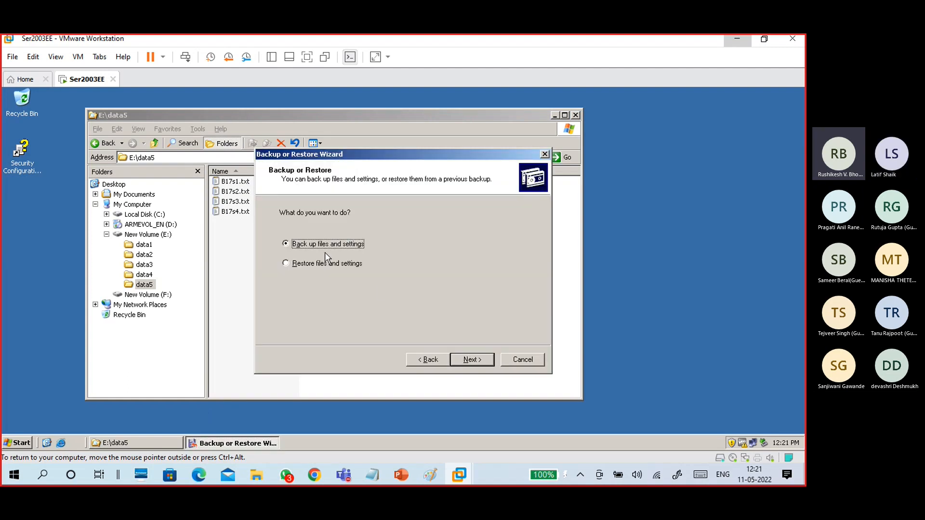
pyautogui.click(471, 360)
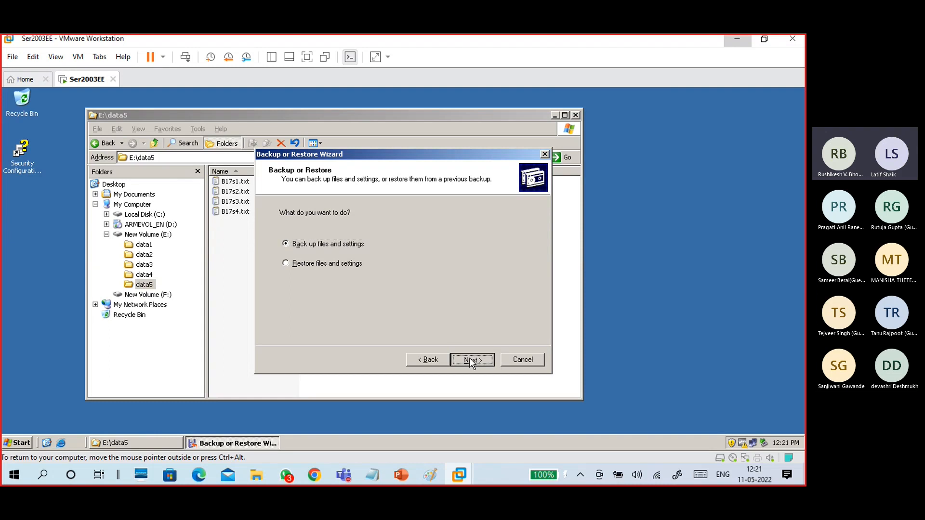
pyautogui.click(370, 264)
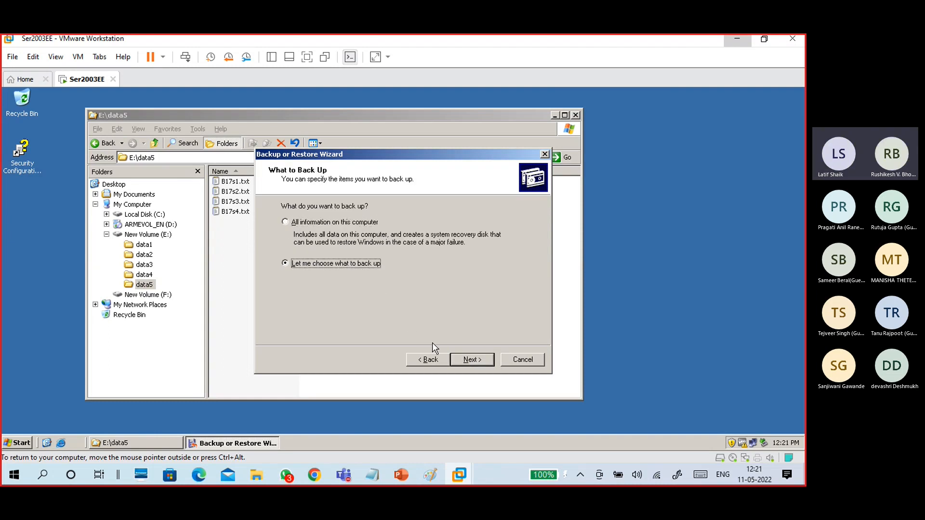
pyautogui.click(479, 360)
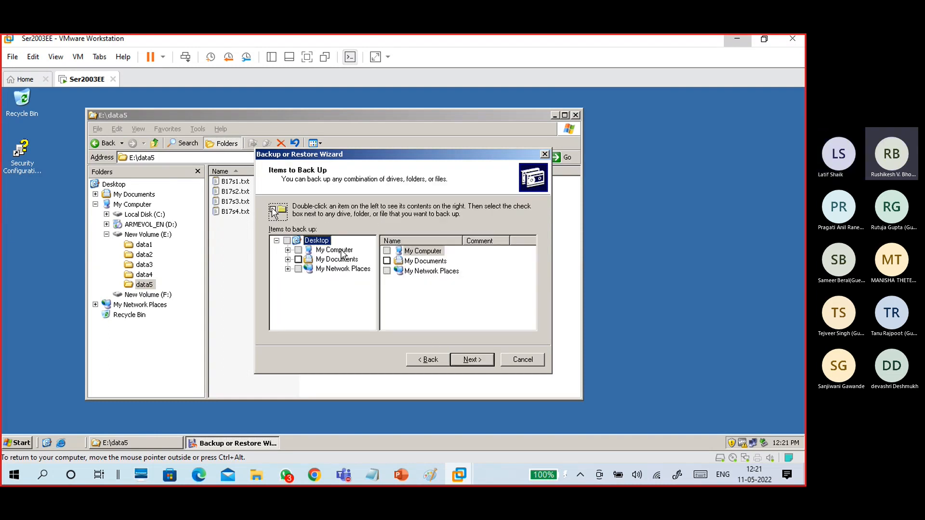
pyautogui.doubleClick(422, 251)
pyautogui.click(424, 261)
pyautogui.doubleClick(424, 261)
pyautogui.click(413, 292)
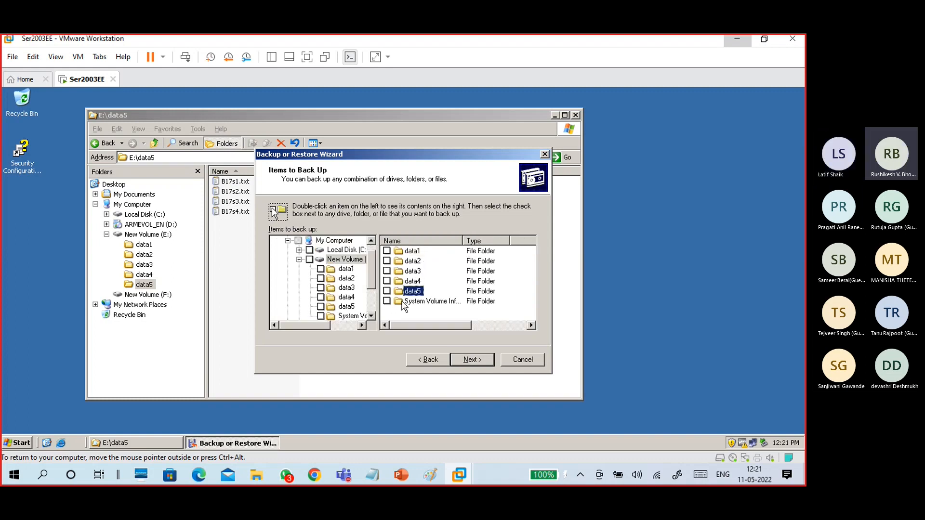
pyautogui.click(346, 307)
pyautogui.click(320, 307)
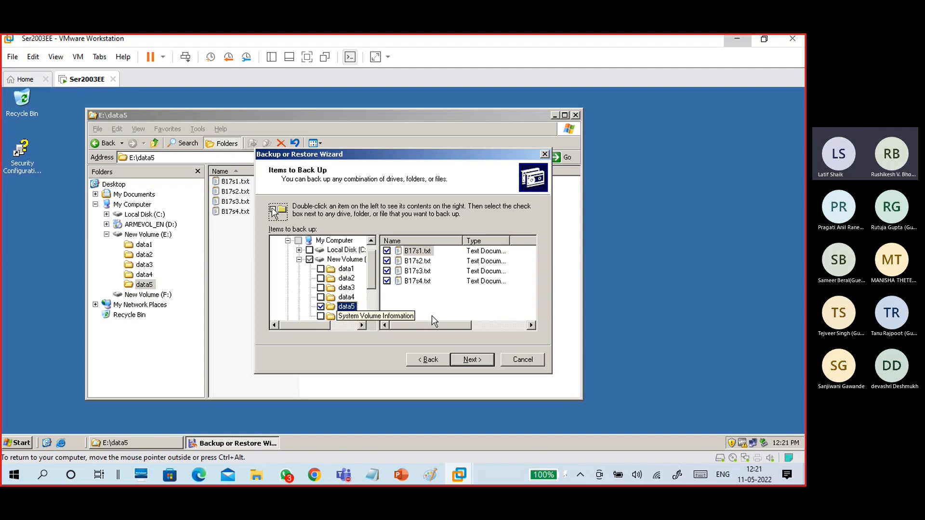
pyautogui.click(467, 361)
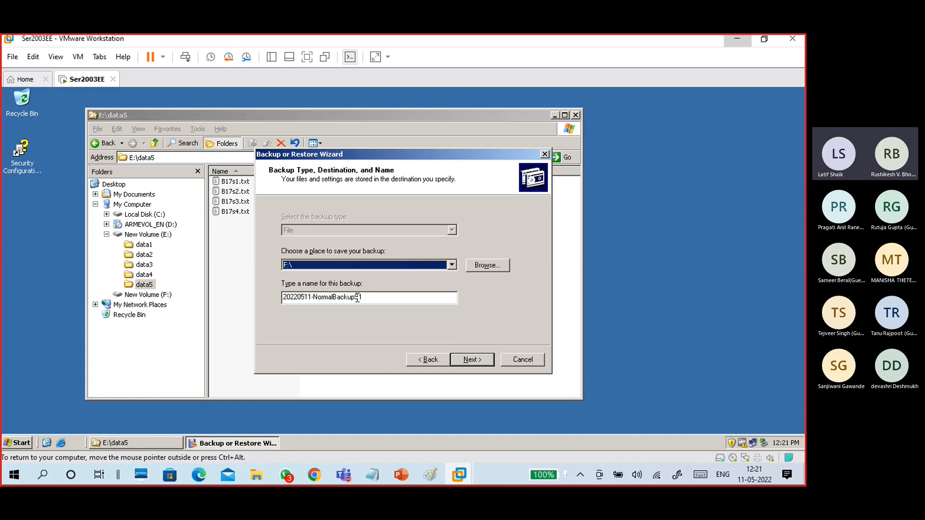
# Rename the F:\ backup to 20220511-DiffencialbackupS1.
pyautogui.moveTo(355, 298); pyautogui.dragTo(316, 296)
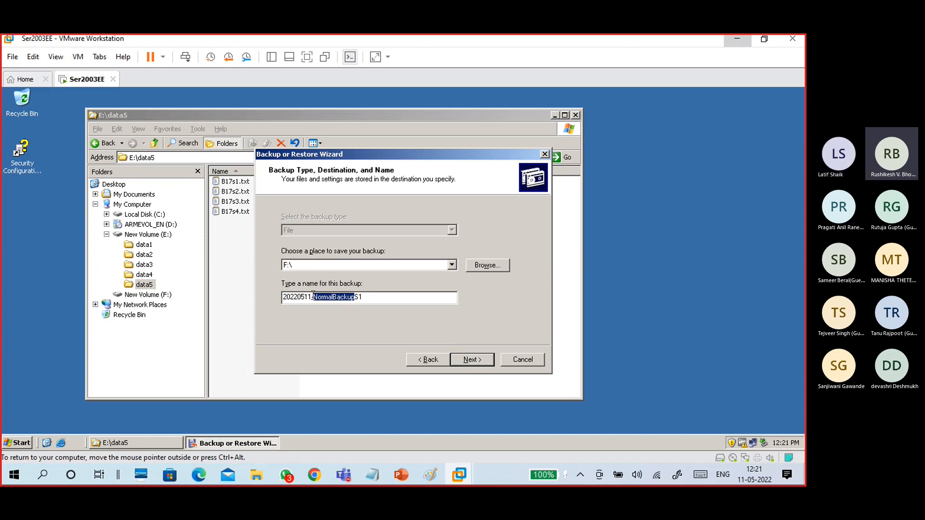
pyautogui.write('Diffen')
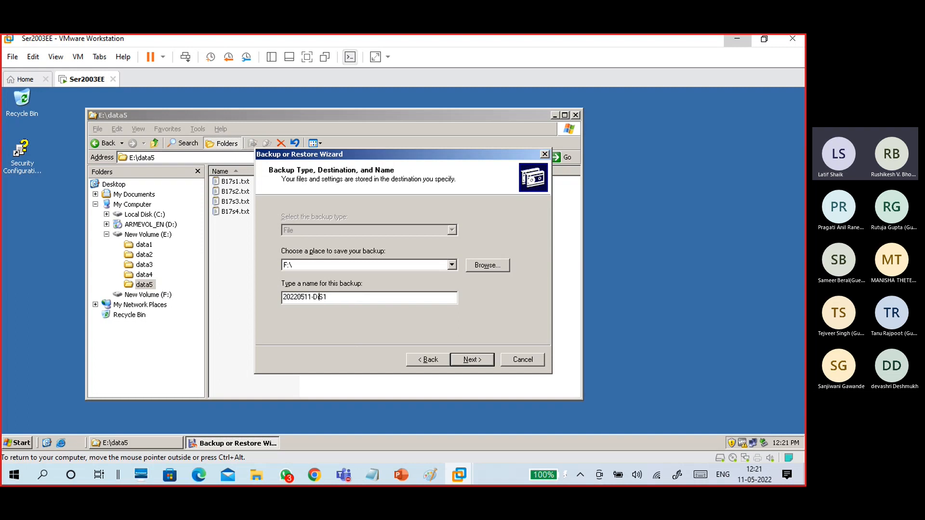
pyautogui.write('cialbackup')
pyautogui.moveTo(374, 301); pyautogui.dragTo(313, 299)
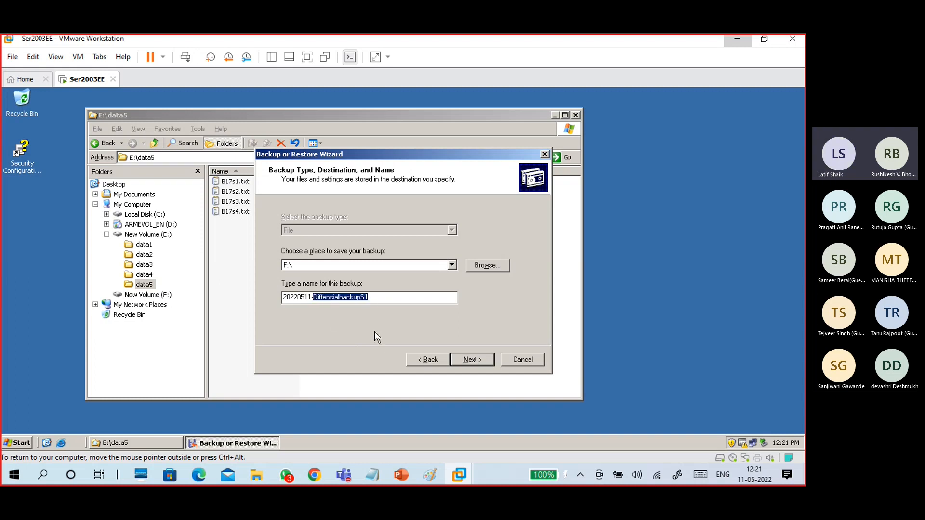
pyautogui.click(376, 299)
pyautogui.click(473, 359)
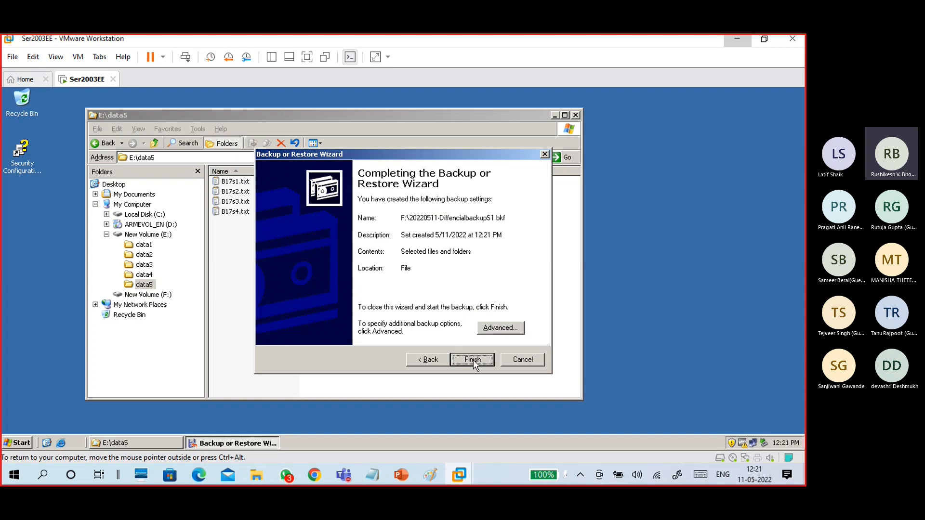
# Set the backup type to Differential and start the backup now.
pyautogui.click(488, 330)
pyautogui.click(317, 220)
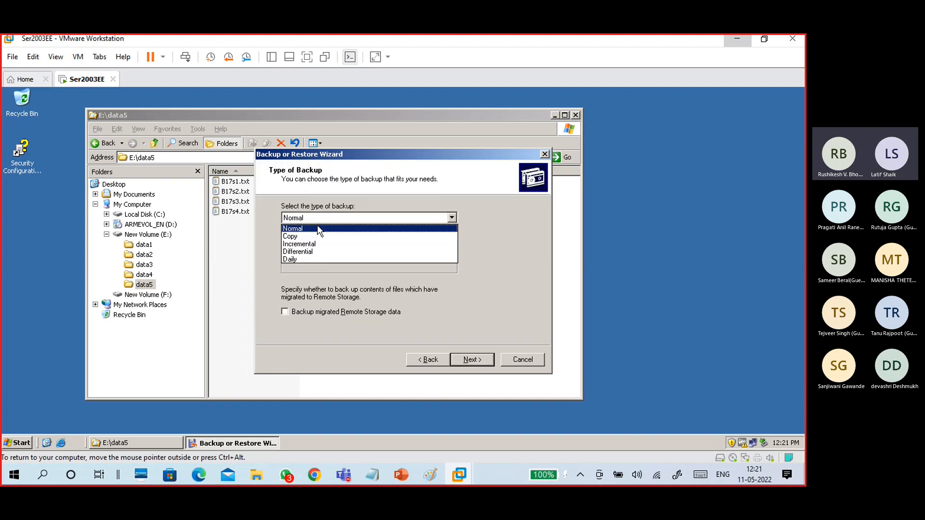
pyautogui.click(314, 253)
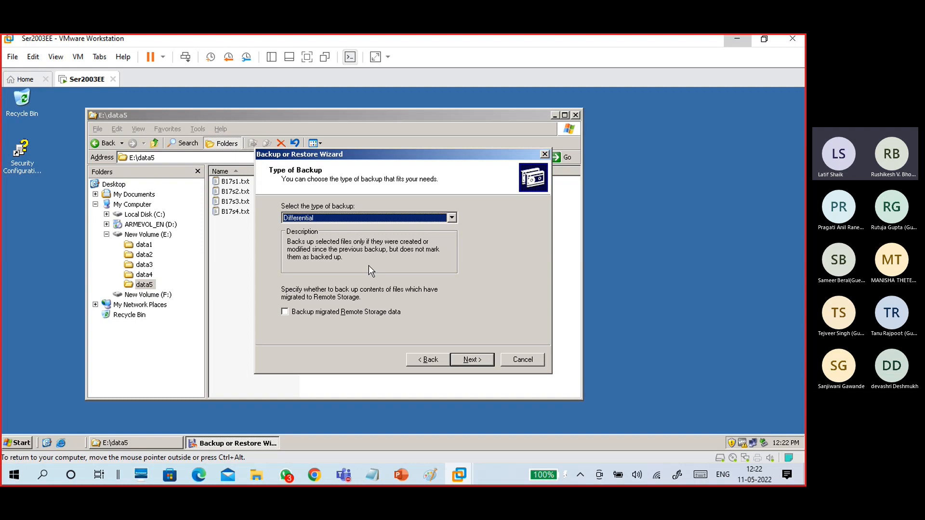
pyautogui.click(466, 361)
pyautogui.moveTo(432, 158); pyautogui.dragTo(292, 168)
pyautogui.click(346, 372)
pyautogui.click(345, 371)
pyautogui.click(344, 371)
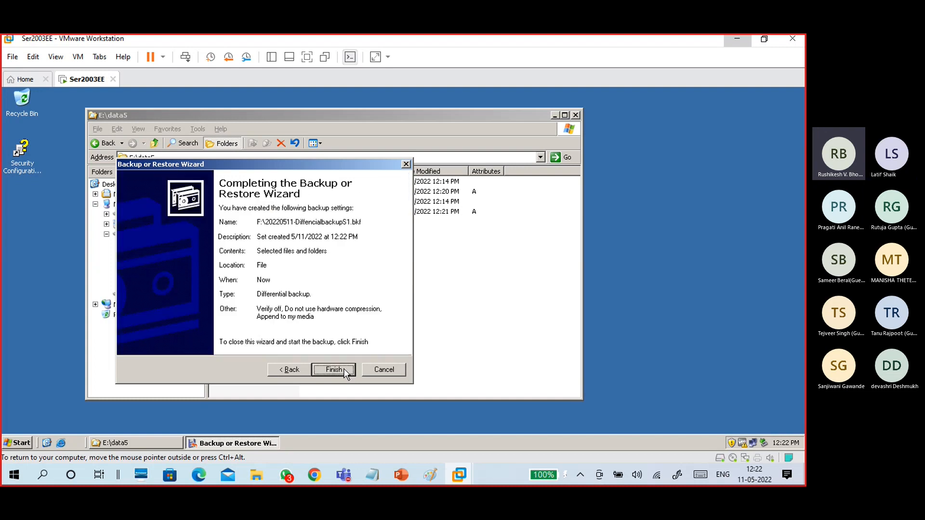
pyautogui.click(344, 369)
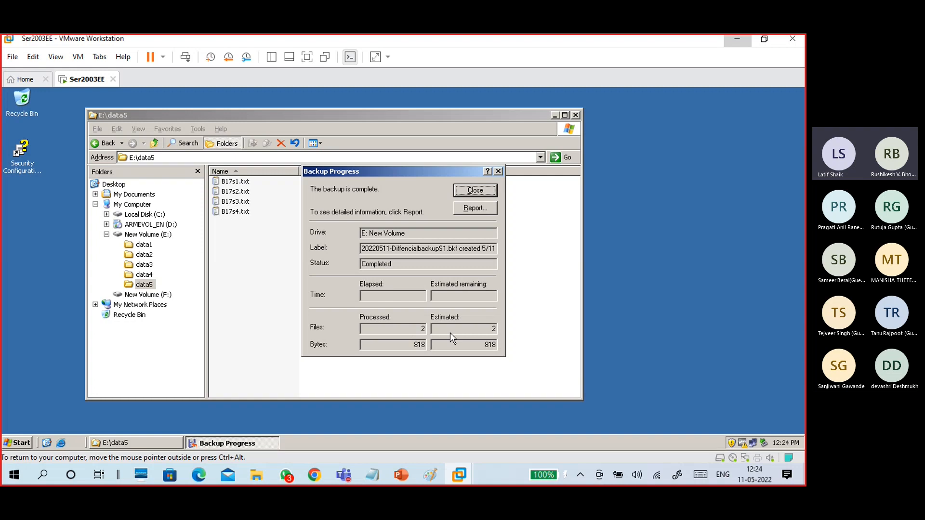
# Open the backup report and highlight the 2-file count and 'Backup Type: Differential' line.
pyautogui.click(474, 208)
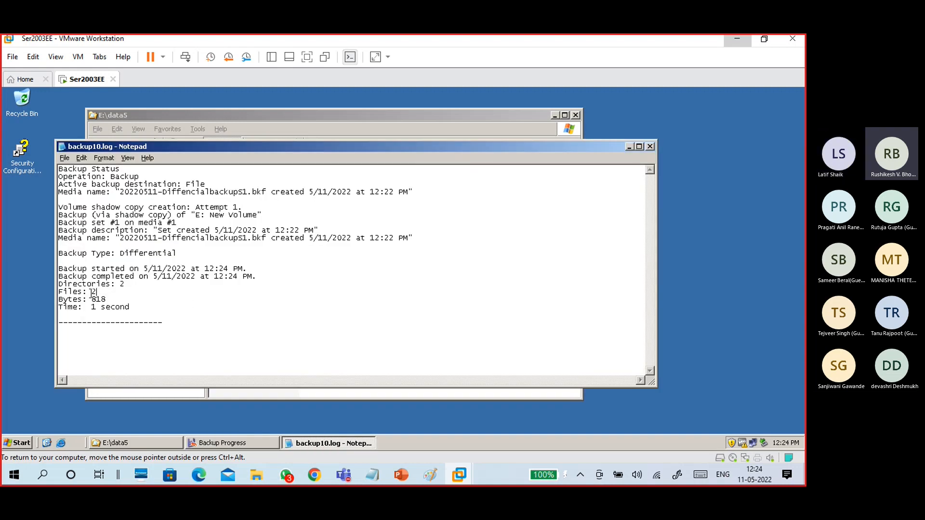
pyautogui.moveTo(53, 295); pyautogui.dragTo(52, 293)
pyautogui.moveTo(187, 256); pyautogui.dragTo(109, 261)
pyautogui.doubleClick(118, 255)
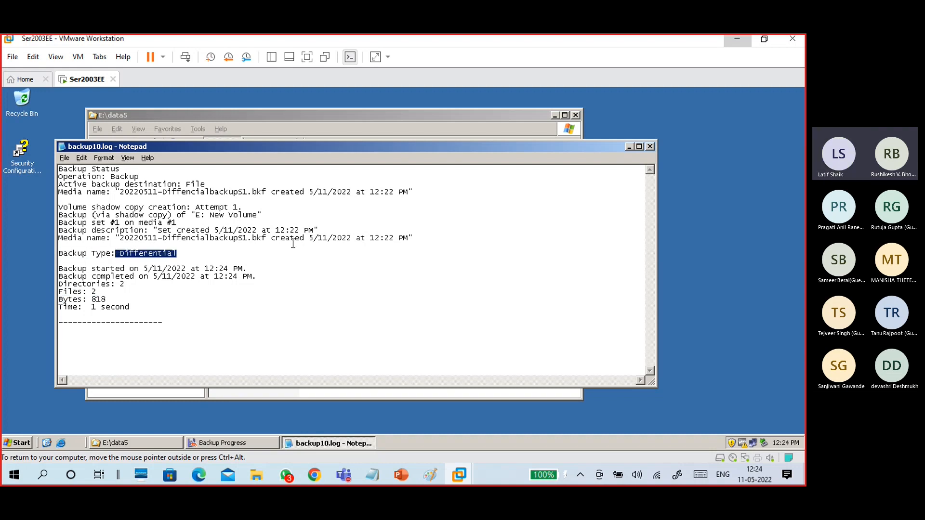
# Close the report and backup progress dialog, then reselect data5 in the Folders tree.
pyautogui.click(651, 146)
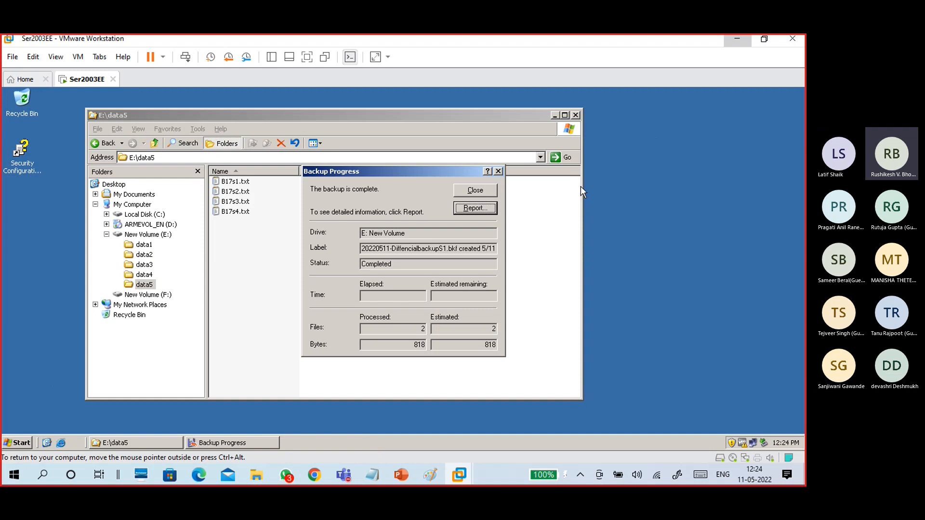
pyautogui.click(493, 195)
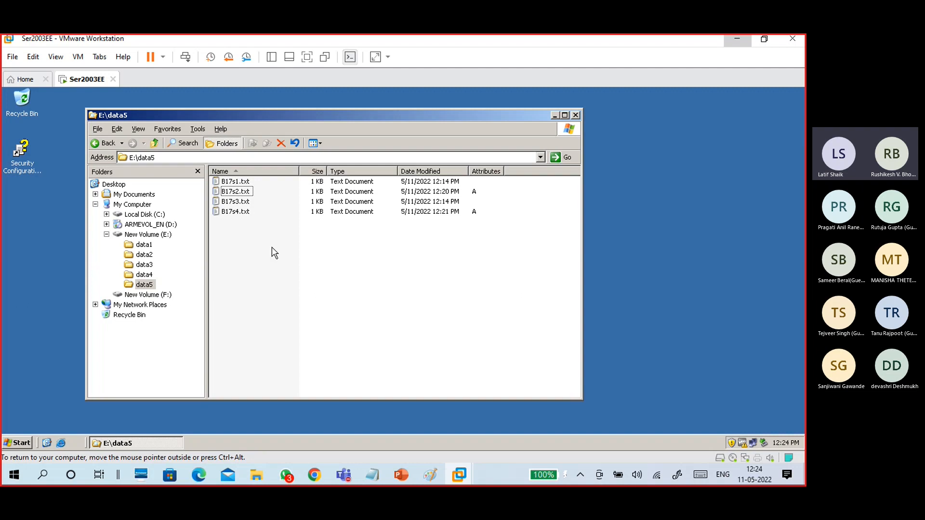
pyautogui.click(147, 276)
pyautogui.click(144, 285)
# Open the DifferencialBackupS1 file on F: in the wizard and choose to restore files.
pyautogui.click(358, 282)
pyautogui.click(144, 295)
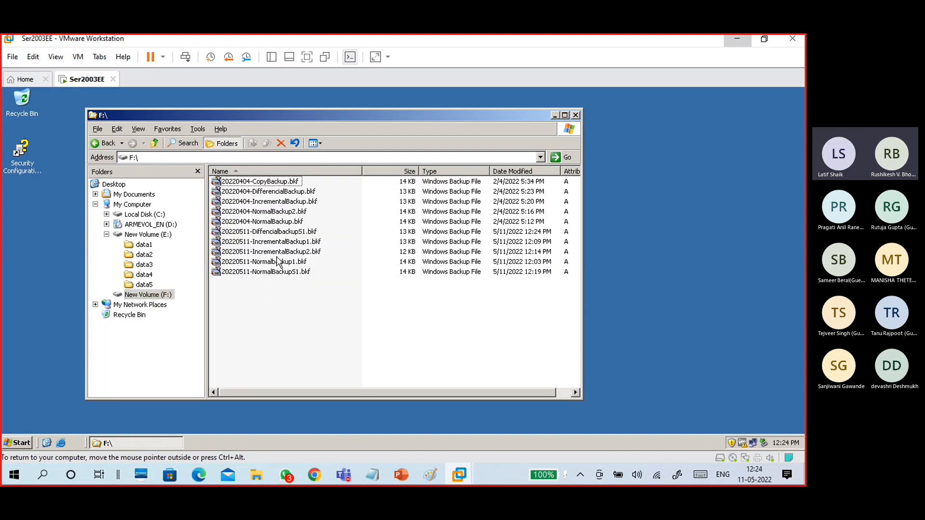
pyautogui.doubleClick(278, 234)
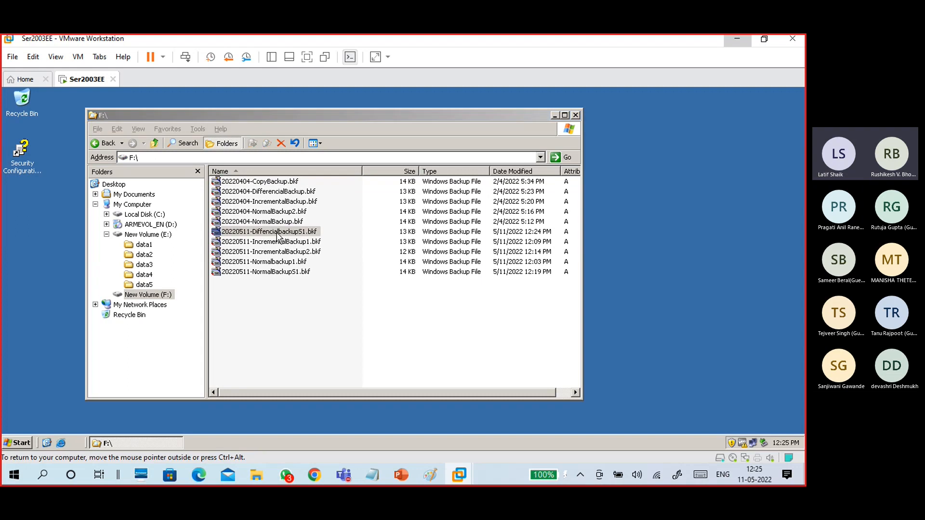
pyautogui.click(471, 360)
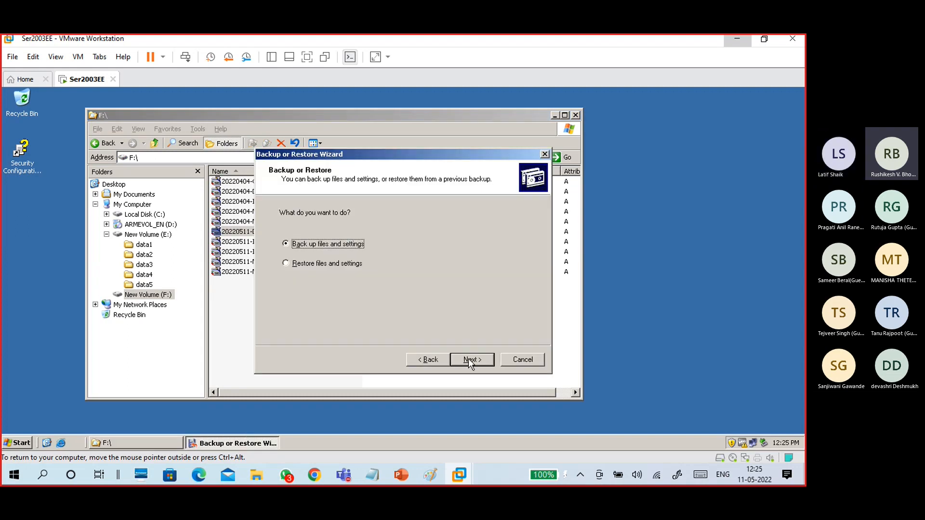
pyautogui.click(354, 266)
pyautogui.click(472, 359)
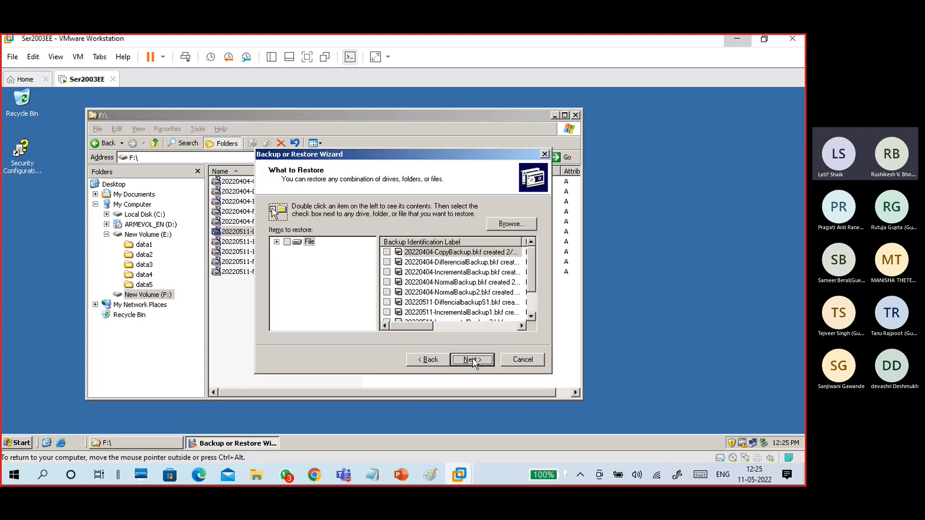
# Expand the backup to E:\data5 to confirm only B17s2.txt and B17s4.txt, then cancel back to data5.
pyautogui.doubleClick(452, 303)
pyautogui.click(452, 304)
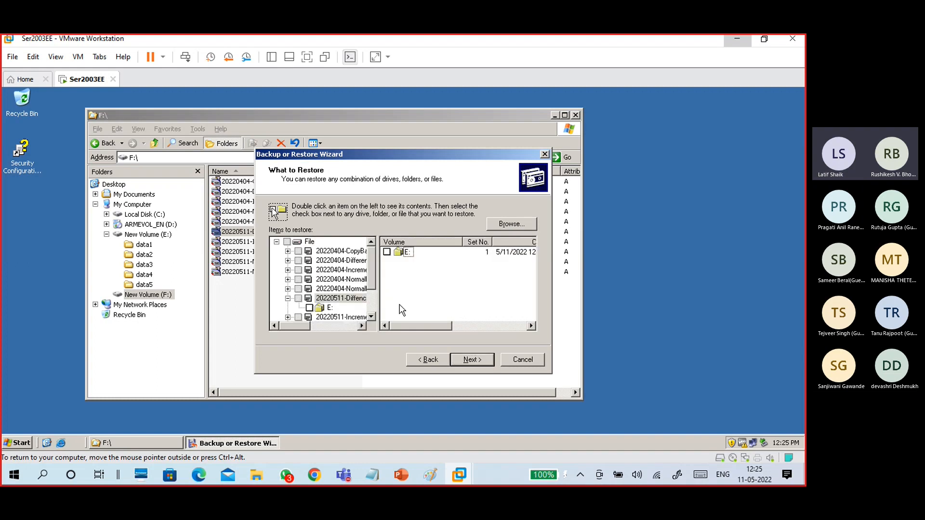
pyautogui.doubleClick(332, 309)
pyautogui.click(342, 309)
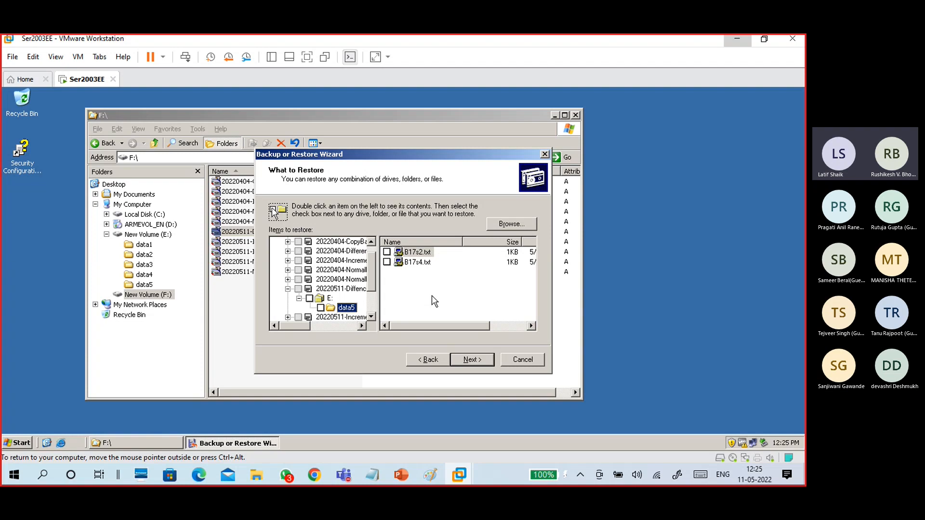
pyautogui.click(520, 361)
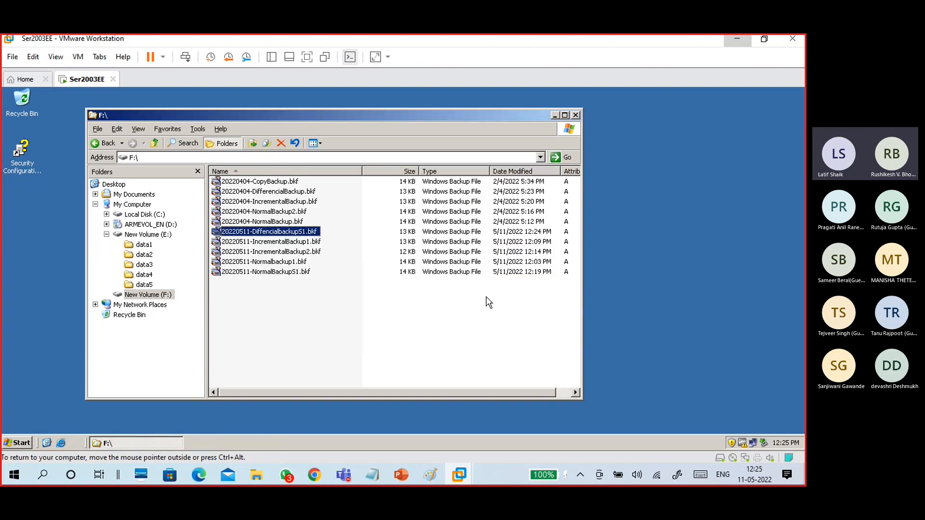
pyautogui.press('Up')
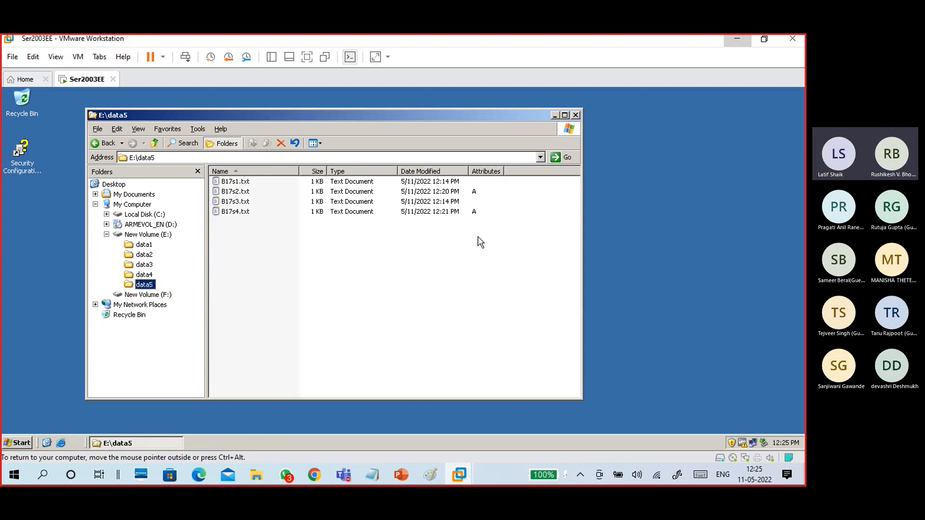
# Create a new text document in E:\data5 named B17s5.txt.
pyautogui.rightClick(305, 242)
pyautogui.moveTo(366, 338)
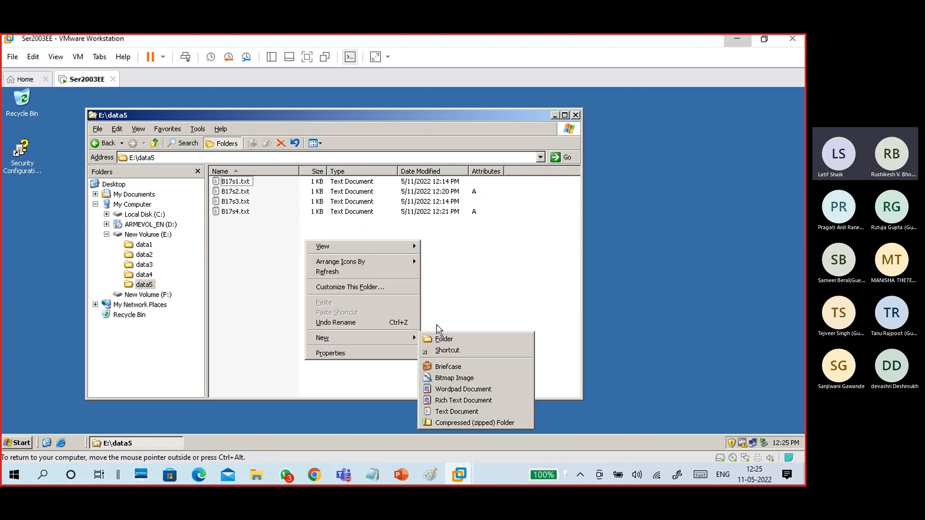
pyautogui.click(453, 412)
pyautogui.click(281, 221)
pyautogui.moveTo(281, 221); pyautogui.dragTo(221, 223)
pyautogui.write('B')
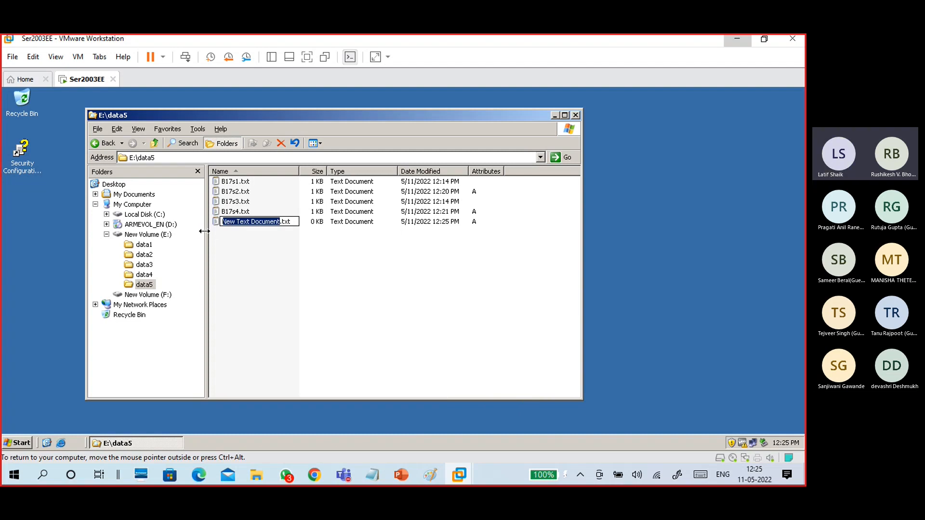
pyautogui.write('17')
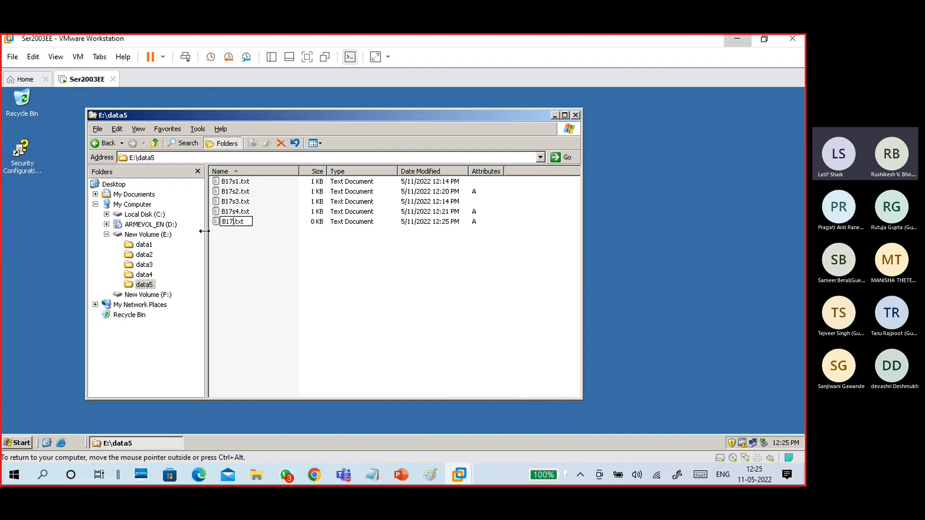
pyautogui.write('s5')
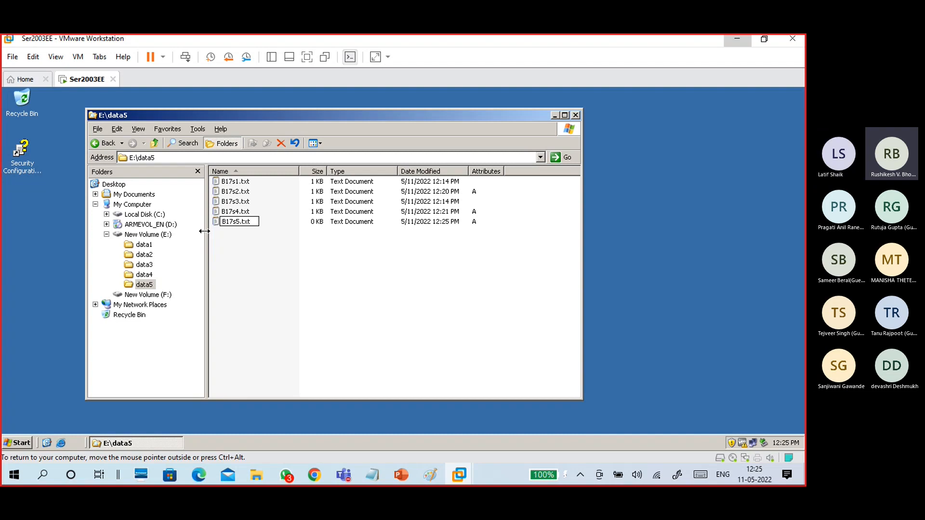
pyautogui.press('Return')
# Write 'this is b17 s5 file' in B17s5.txt and save the changes.
pyautogui.doubleClick(231, 224)
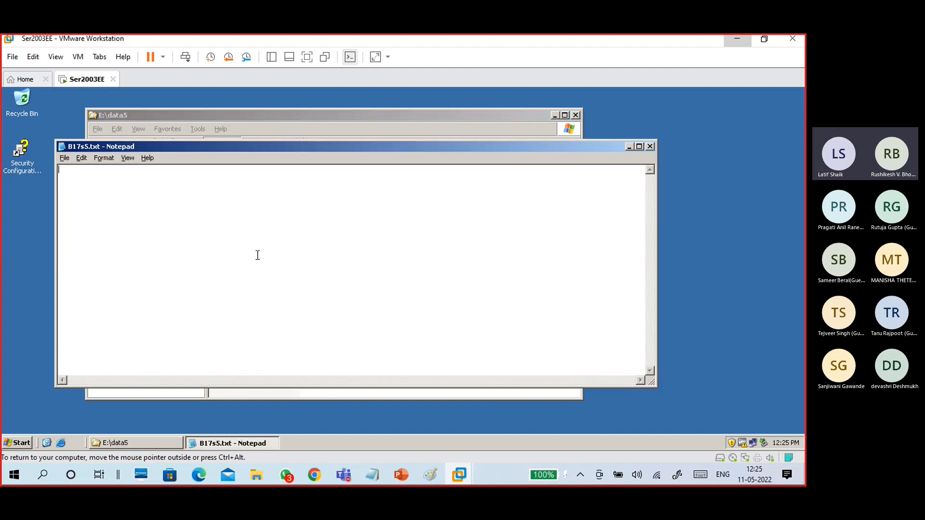
pyautogui.write('this is b17 s5 file')
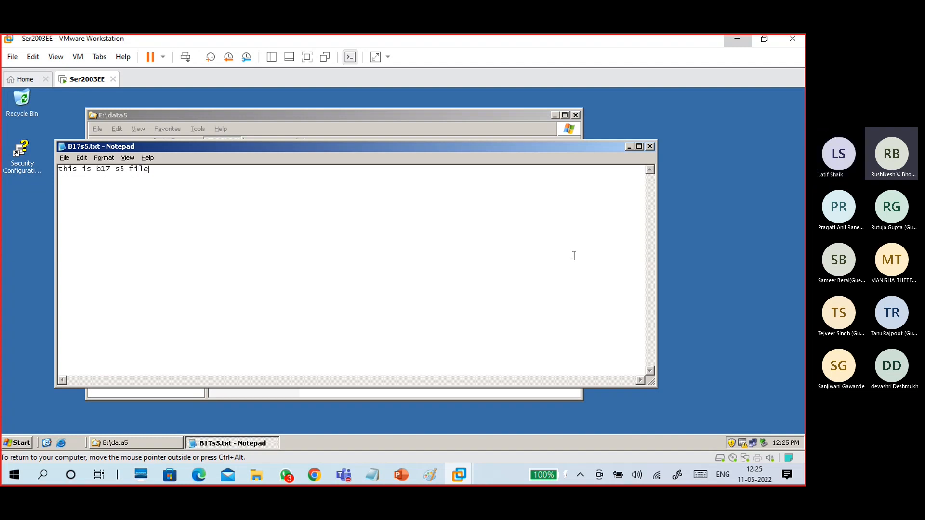
pyautogui.click(650, 146)
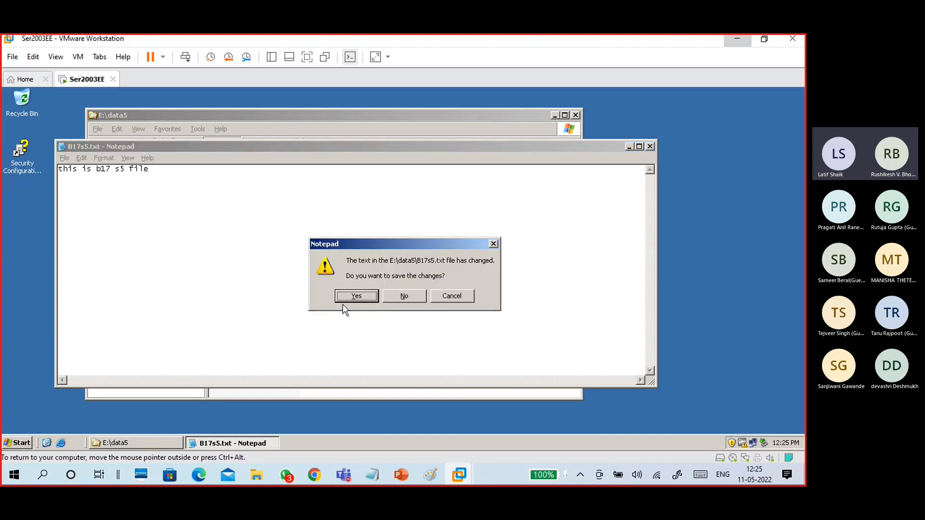
pyautogui.click(356, 296)
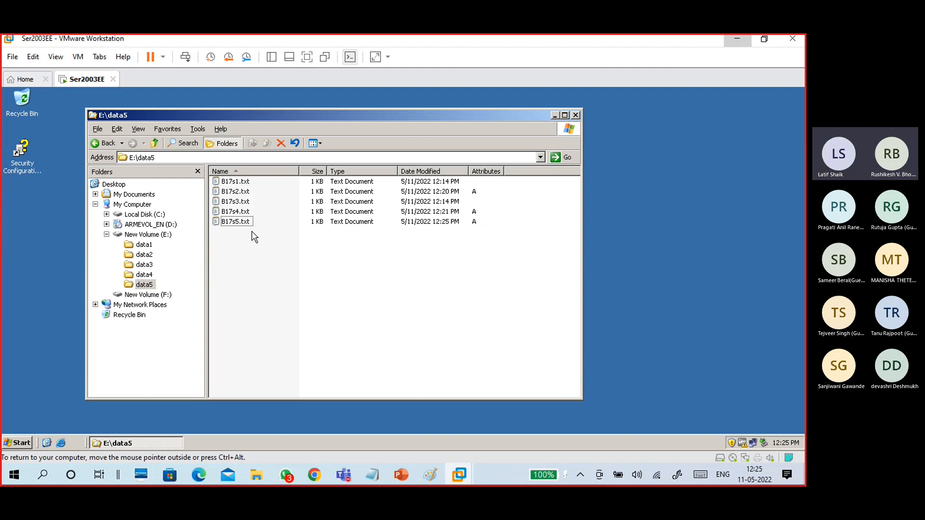
pyautogui.click(235, 223)
pyautogui.click(220, 301)
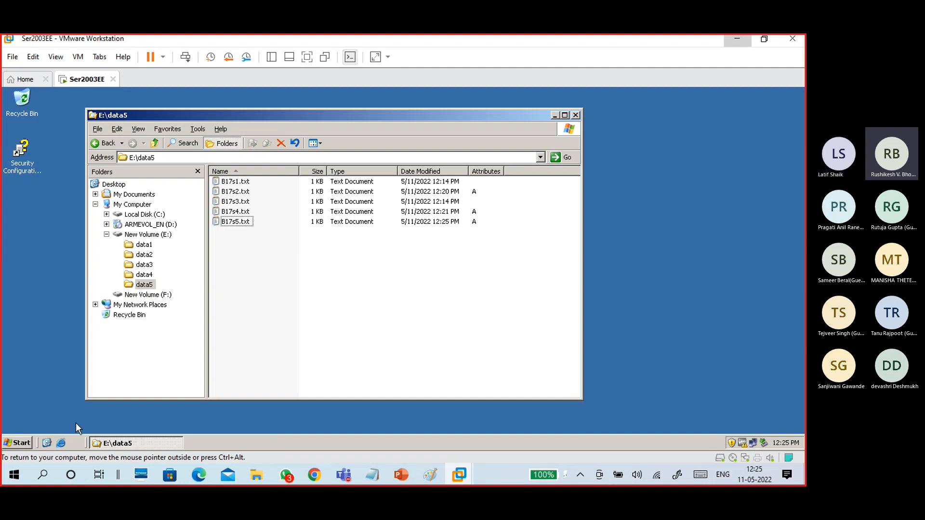
pyautogui.click(19, 444)
# Launch the Backup Wizard, choose to pick items, and mark the data5 folder on E: for backup.
pyautogui.click(55, 288)
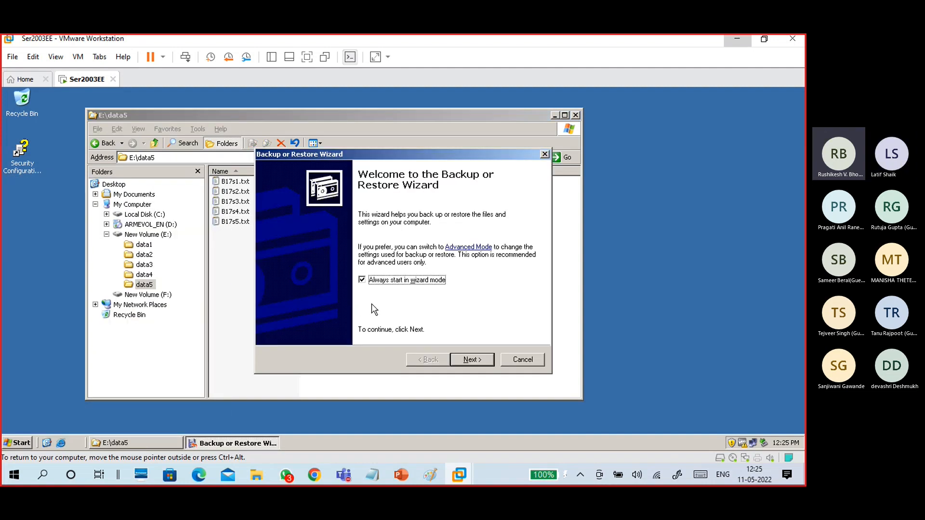
pyautogui.click(472, 360)
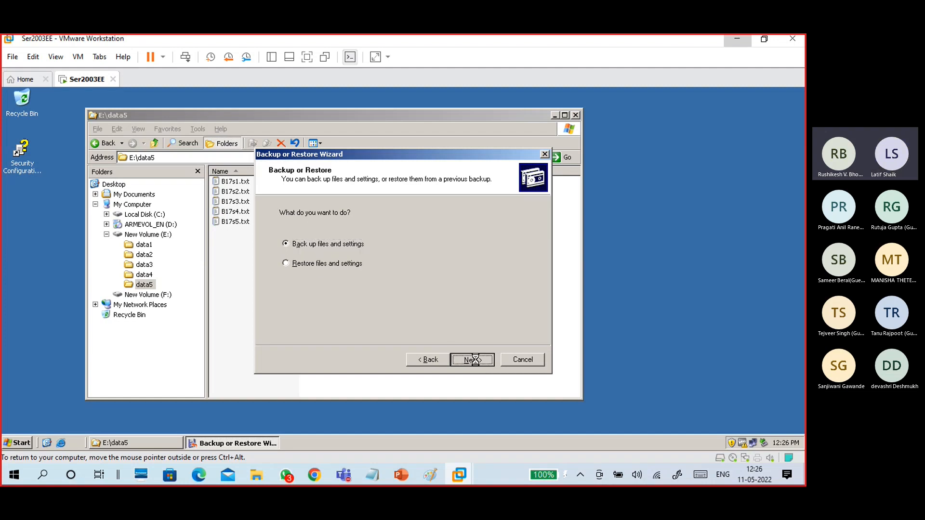
pyautogui.click(472, 360)
pyautogui.click(347, 264)
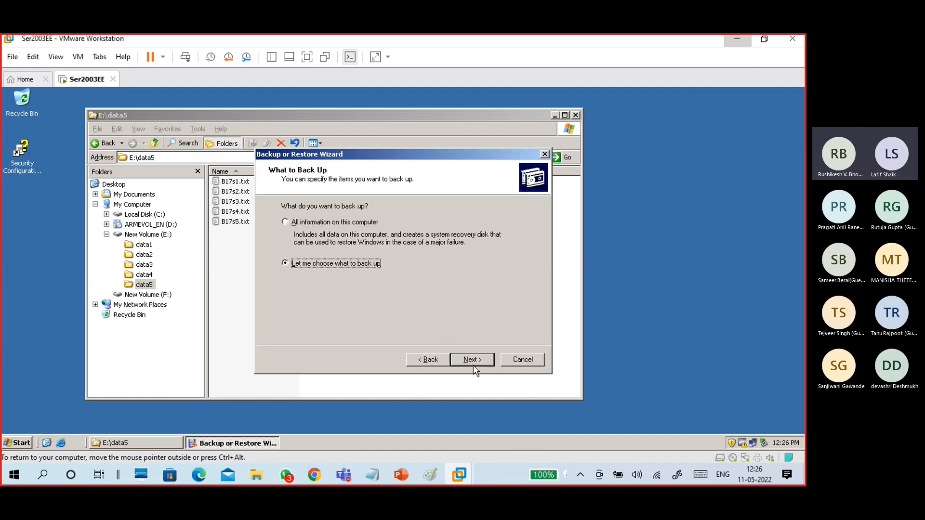
pyautogui.click(472, 359)
pyautogui.doubleClick(335, 251)
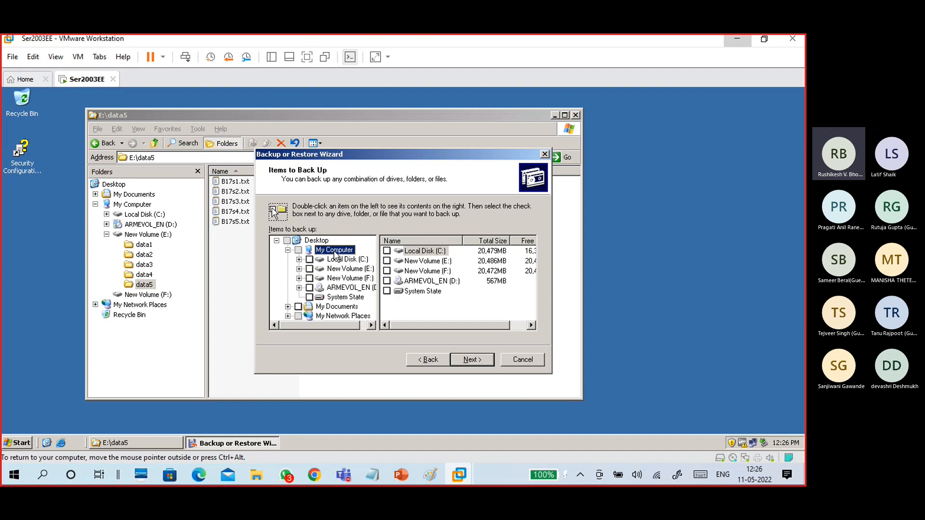
pyautogui.doubleClick(342, 270)
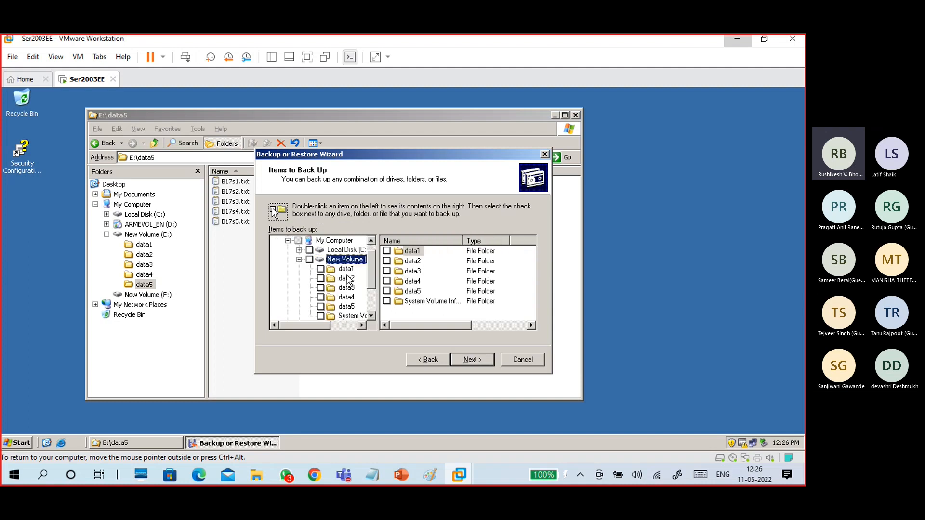
pyautogui.click(345, 308)
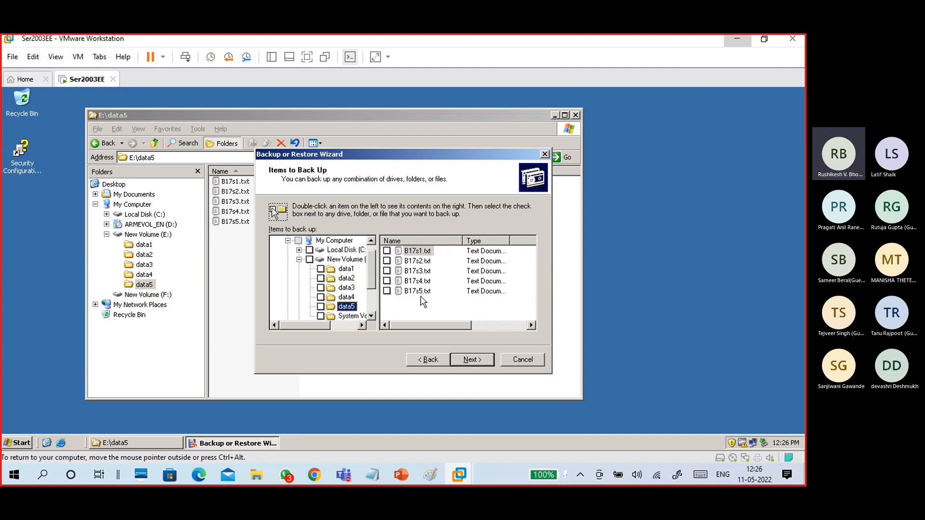
pyautogui.click(321, 307)
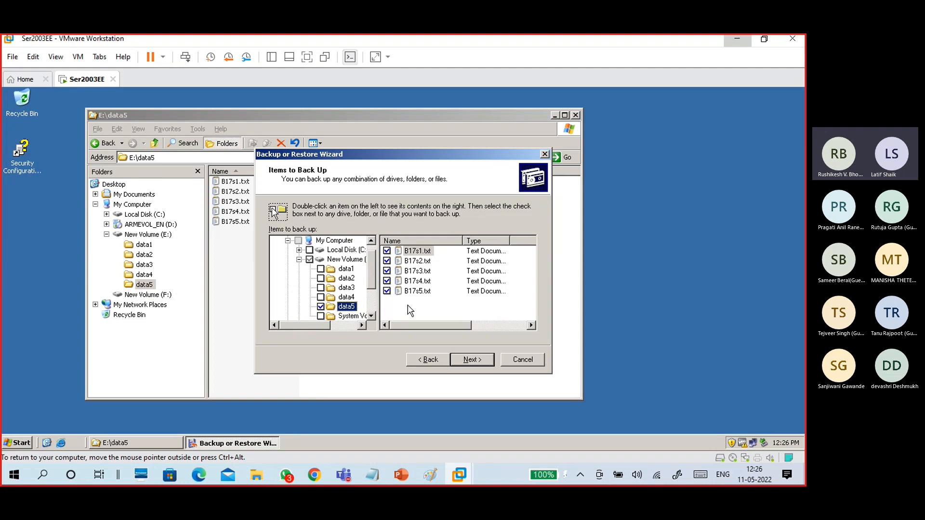
# Rename the backup to 20220511-DiffencialbackupS2 on F:\.
pyautogui.click(467, 361)
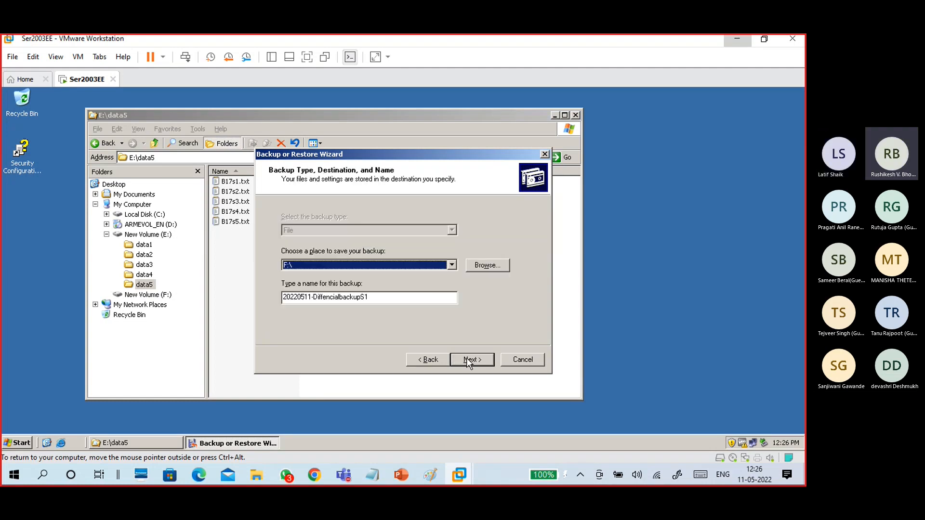
pyautogui.click(370, 297)
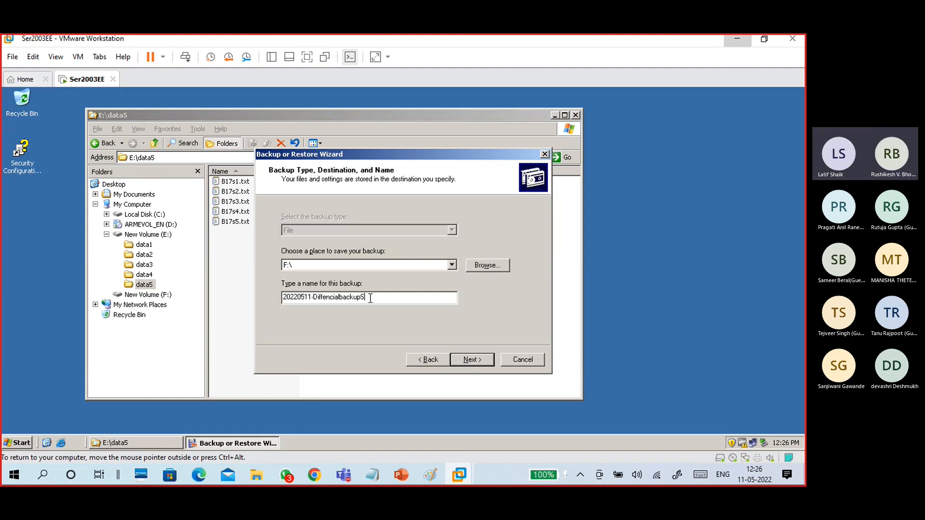
pyautogui.write('2')
pyautogui.moveTo(385, 158); pyautogui.dragTo(606, 144)
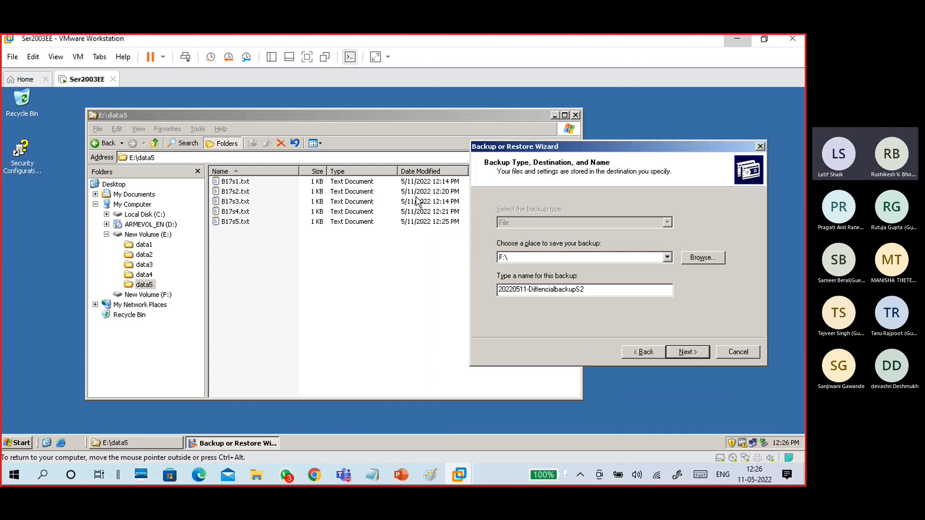
pyautogui.moveTo(484, 146); pyautogui.dragTo(534, 145)
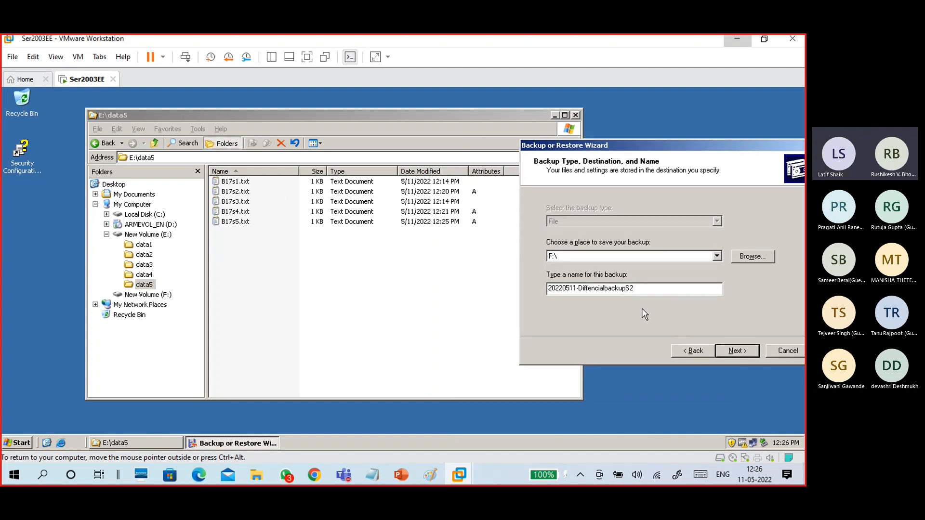
# Set the backup type to Differential, append to existing backups, run now and finish the wizard.
pyautogui.click(736, 352)
pyautogui.click(755, 322)
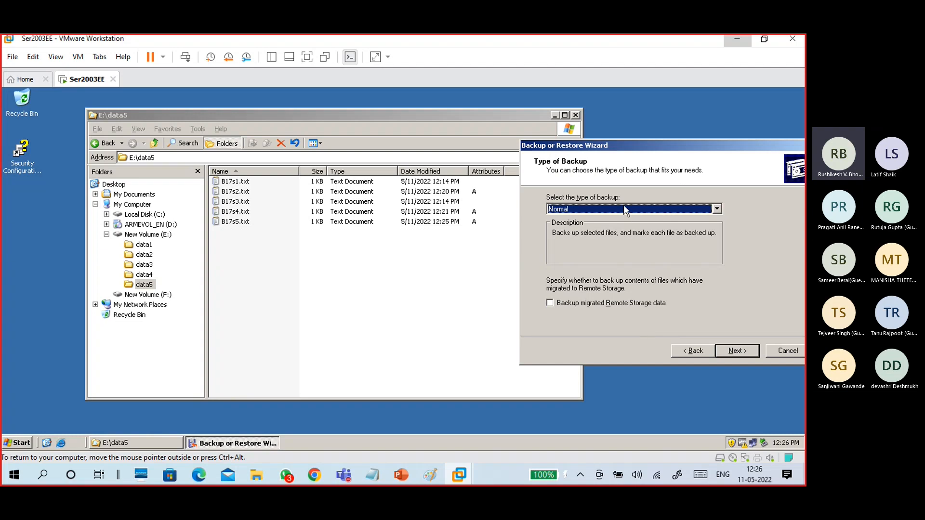
pyautogui.click(623, 204)
pyautogui.click(621, 240)
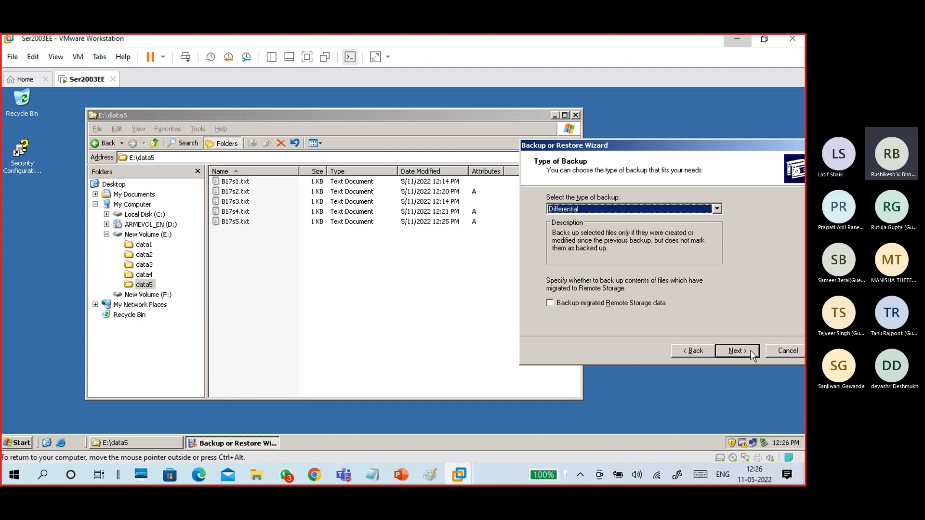
pyautogui.click(737, 351)
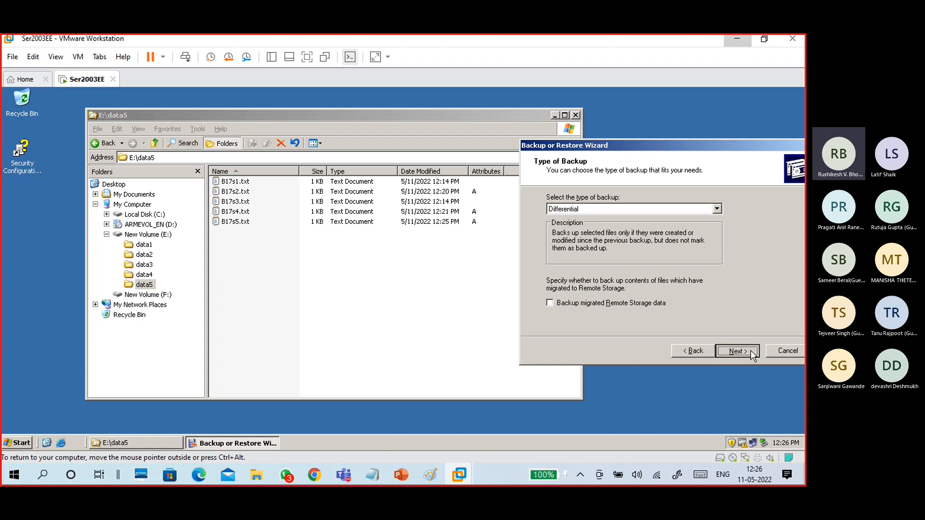
pyautogui.click(737, 351)
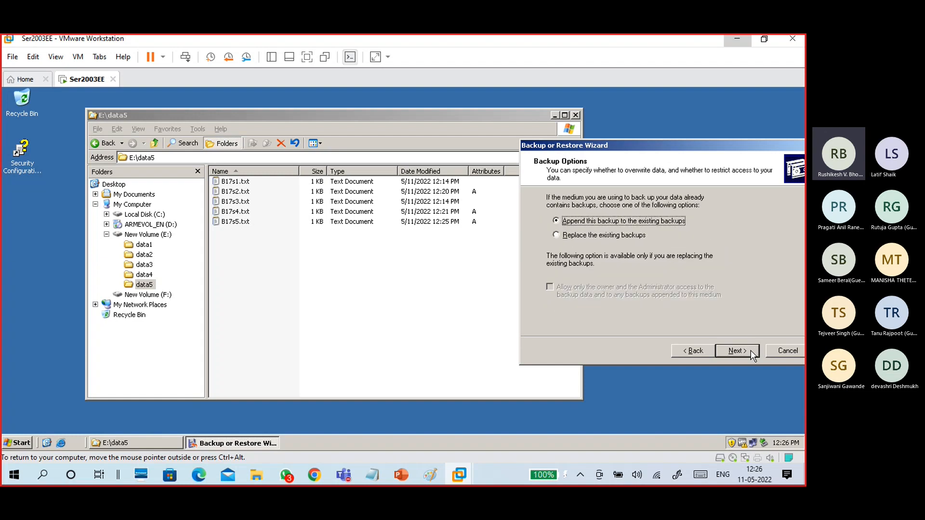
pyautogui.click(751, 351)
pyautogui.click(750, 350)
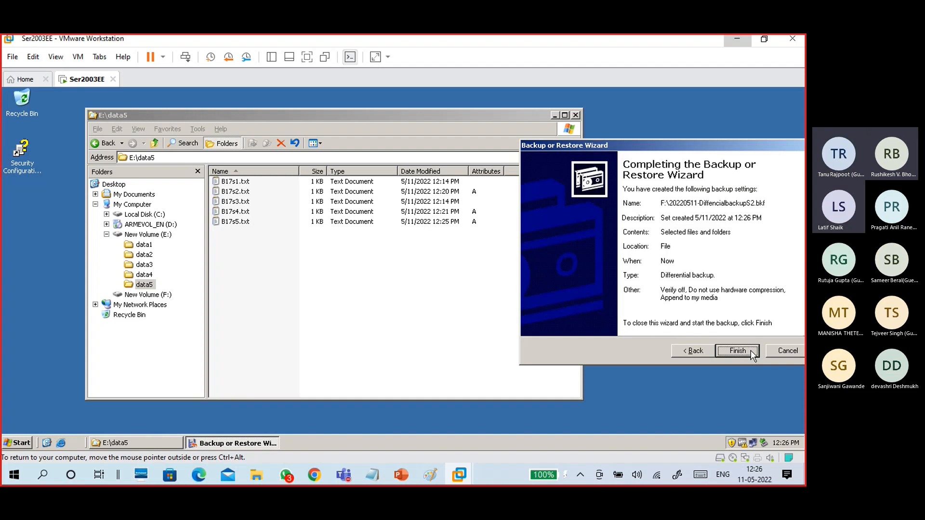
pyautogui.click(751, 351)
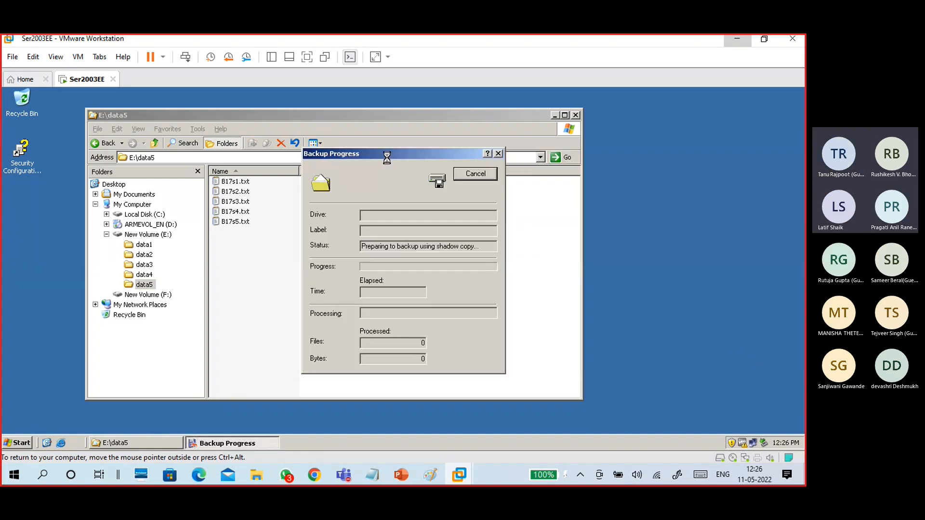
pyautogui.moveTo(387, 155); pyautogui.dragTo(290, 130)
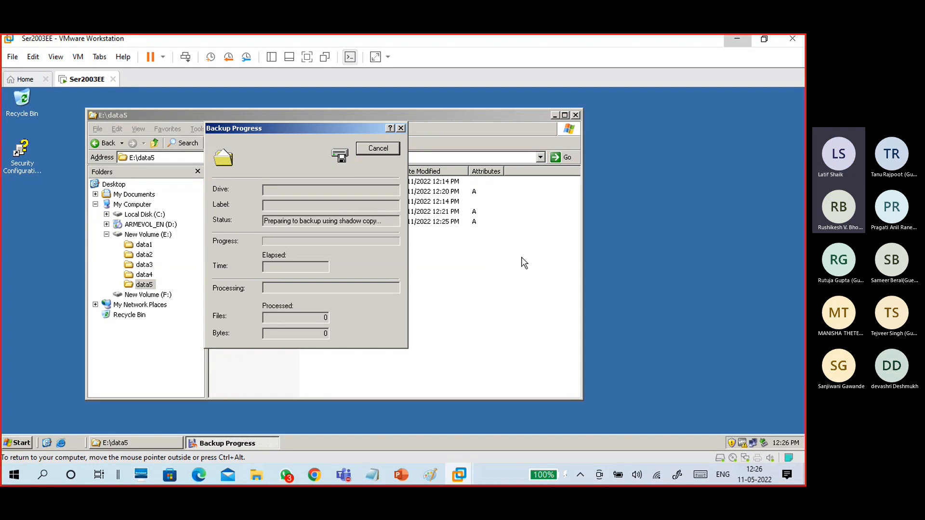
pyautogui.moveTo(264, 131); pyautogui.dragTo(246, 122)
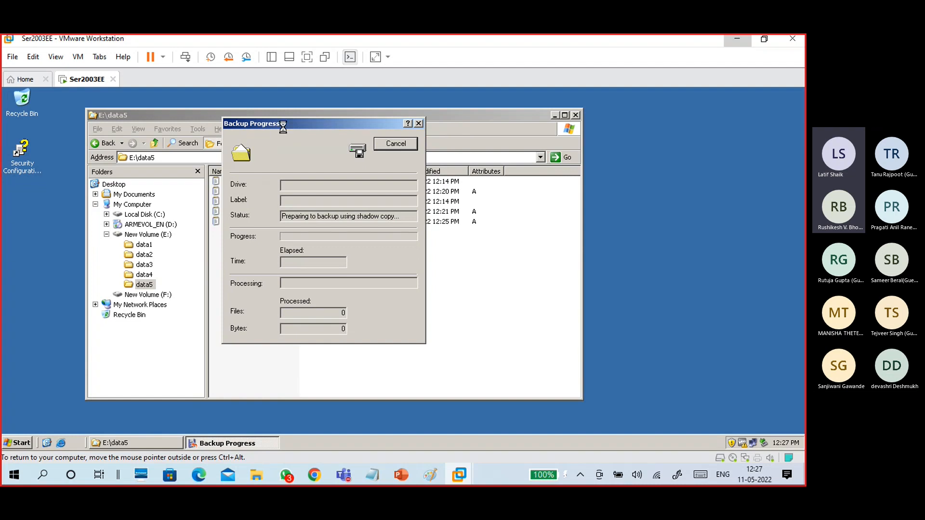
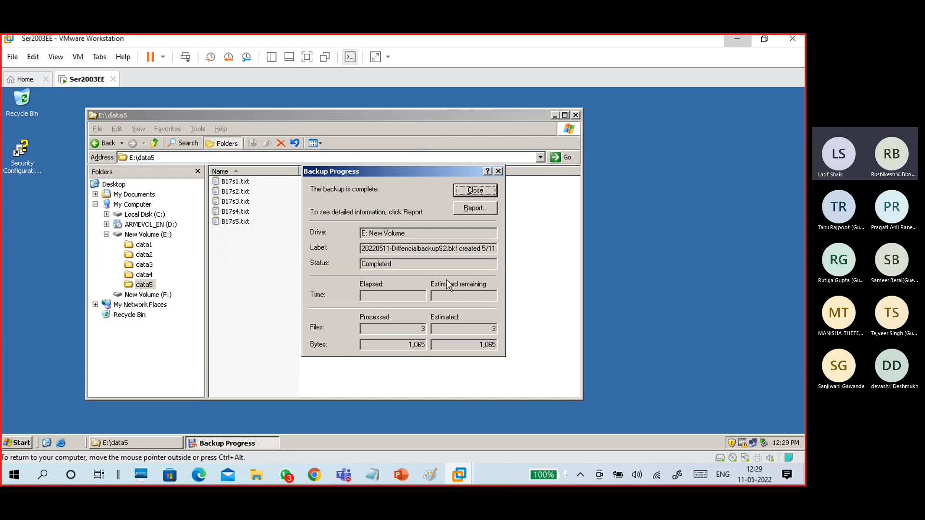
# Check the backup report for the Differential type and Files: 3, then close it and the progress dialog.
pyautogui.click(476, 213)
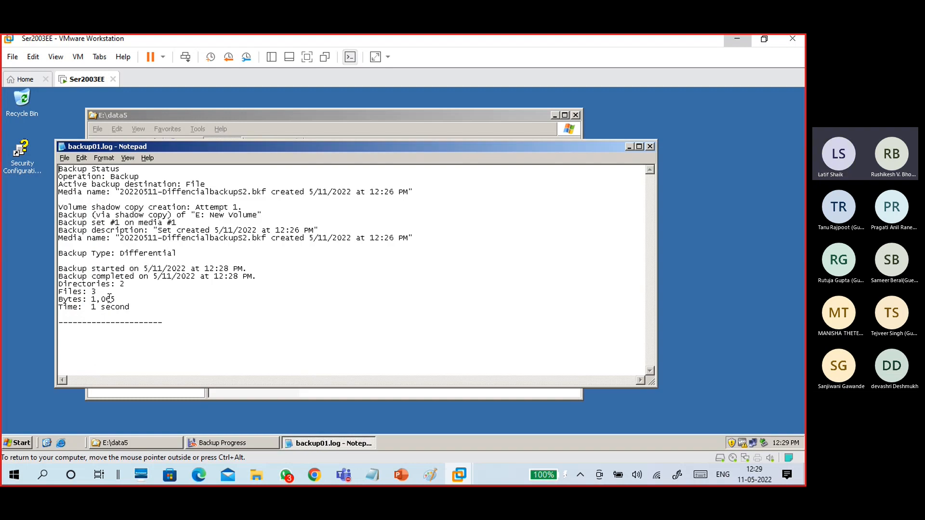
pyautogui.doubleClick(94, 292)
pyautogui.moveTo(74, 293); pyautogui.dragTo(55, 296)
pyautogui.moveTo(177, 254); pyautogui.dragTo(106, 254)
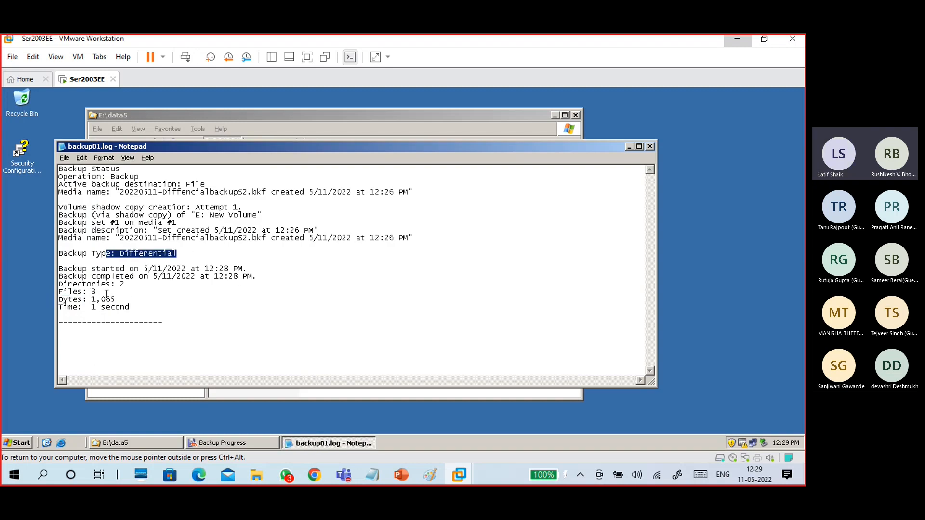
pyautogui.moveTo(100, 292); pyautogui.dragTo(54, 295)
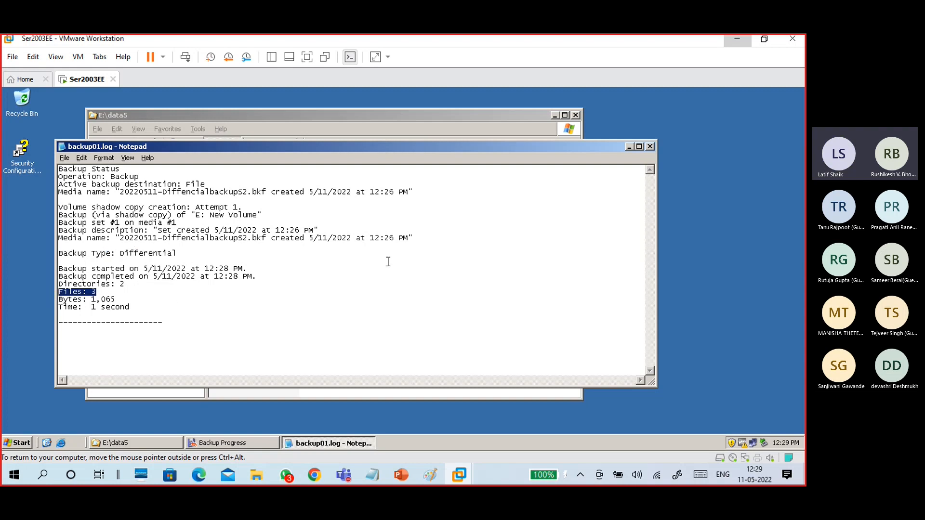
pyautogui.click(650, 147)
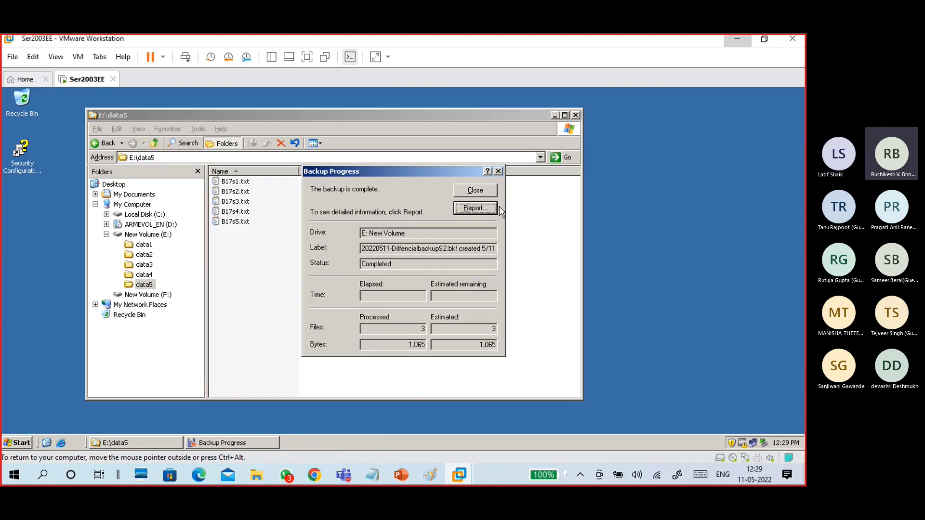
pyautogui.click(476, 191)
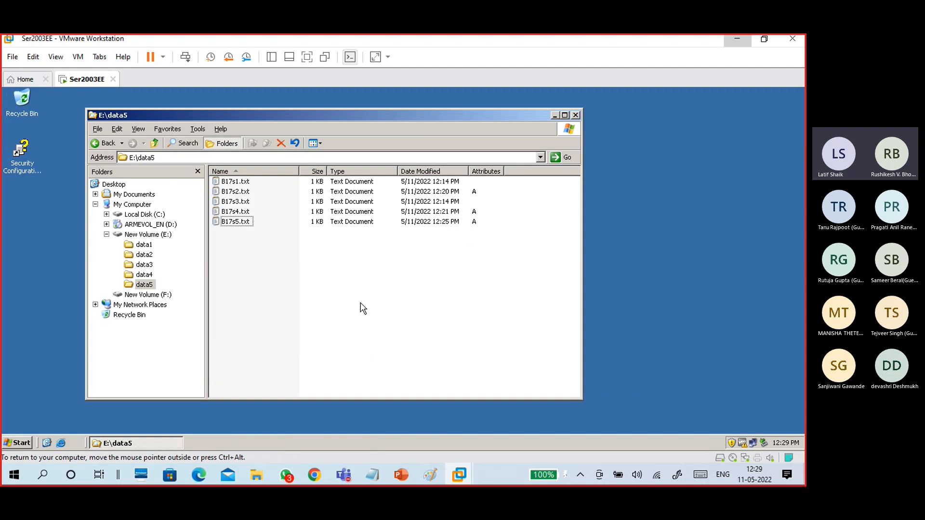
# Open a .bkf file on F: in the restore wizard and choose Restore files and settings.
pyautogui.click(138, 296)
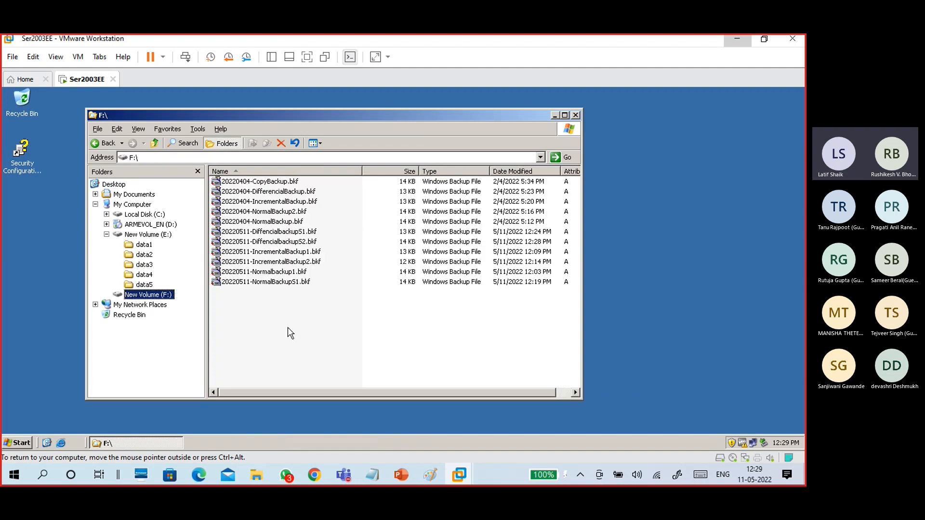
pyautogui.click(296, 262)
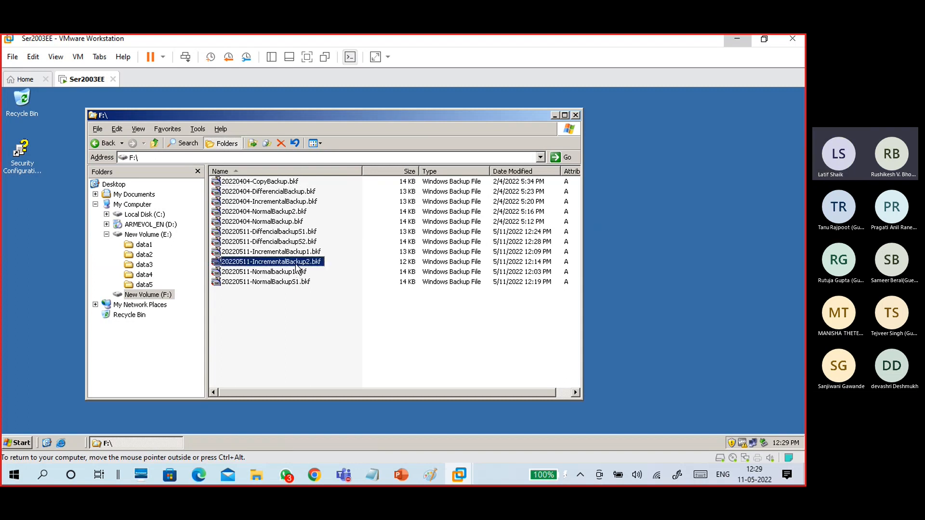
pyautogui.doubleClick(280, 243)
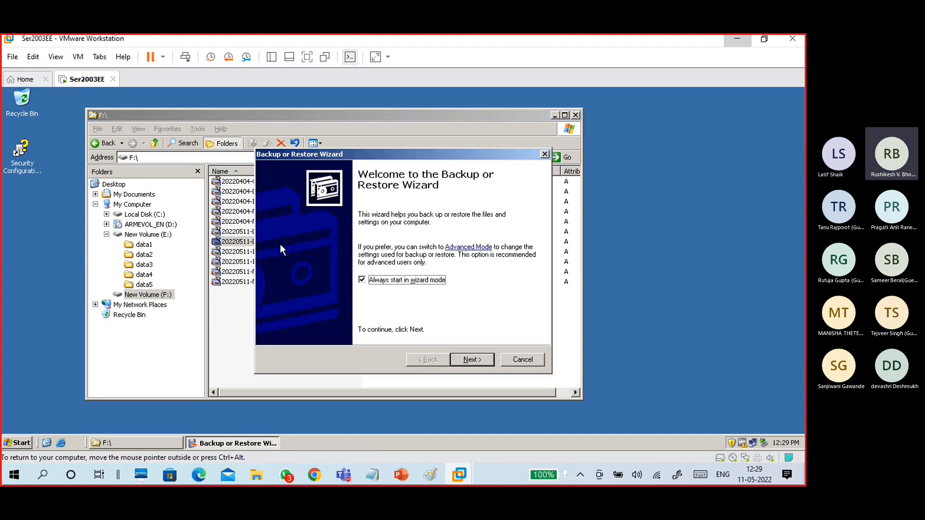
pyautogui.click(483, 361)
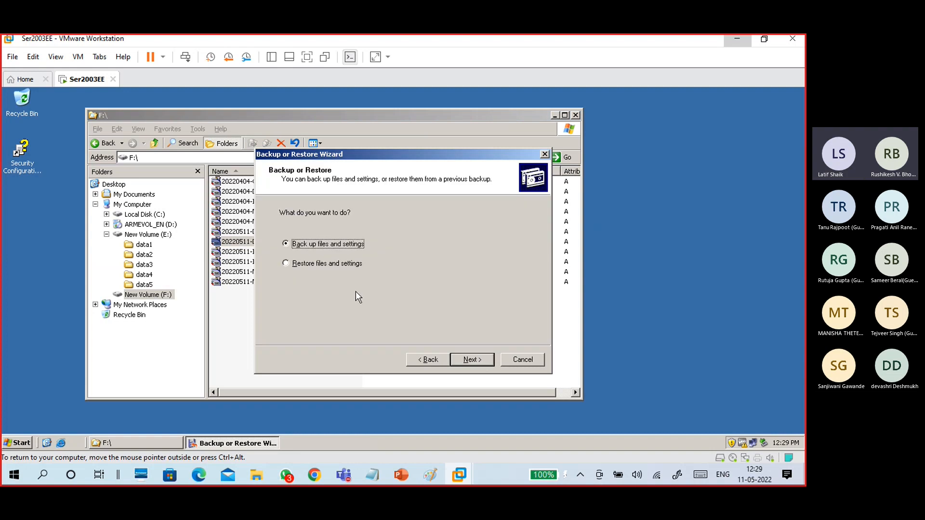
pyautogui.click(344, 265)
pyautogui.click(472, 359)
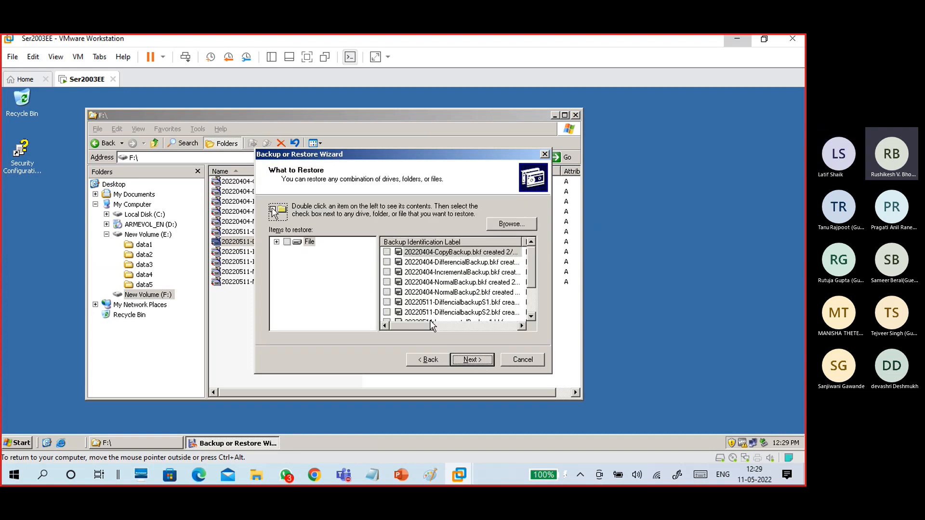
# Browse the 20220511-DiffencialbackupS2 set to E:\data5's three text files, then cancel the wizard.
pyautogui.click(482, 313)
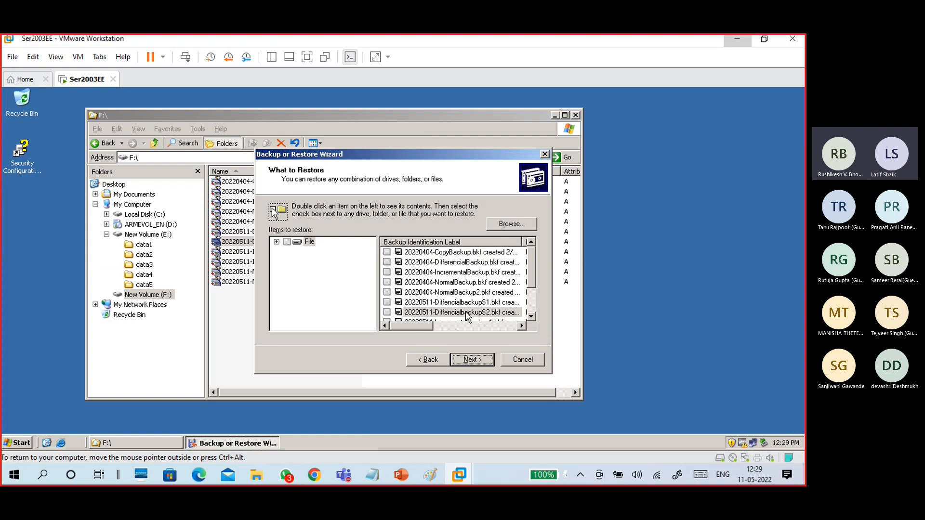
pyautogui.doubleClick(482, 313)
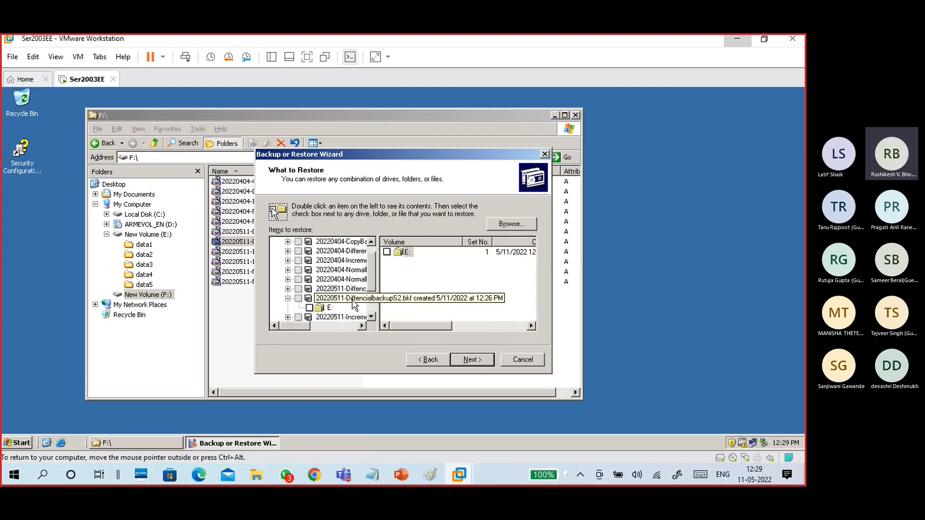
pyautogui.click(330, 307)
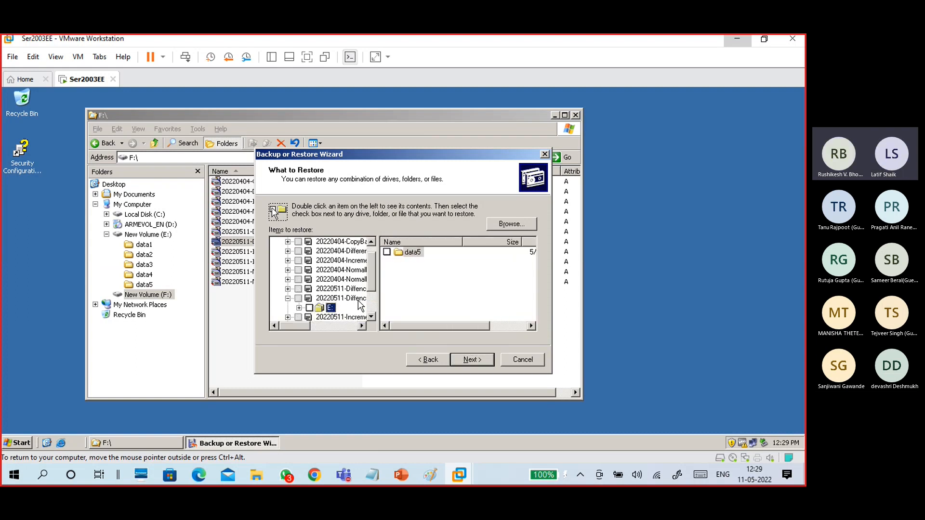
pyautogui.doubleClick(411, 254)
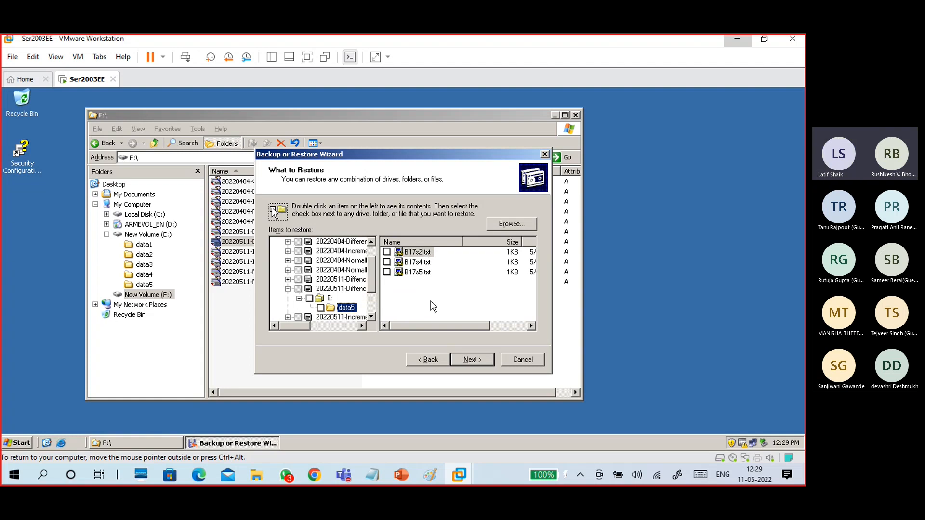
pyautogui.click(526, 359)
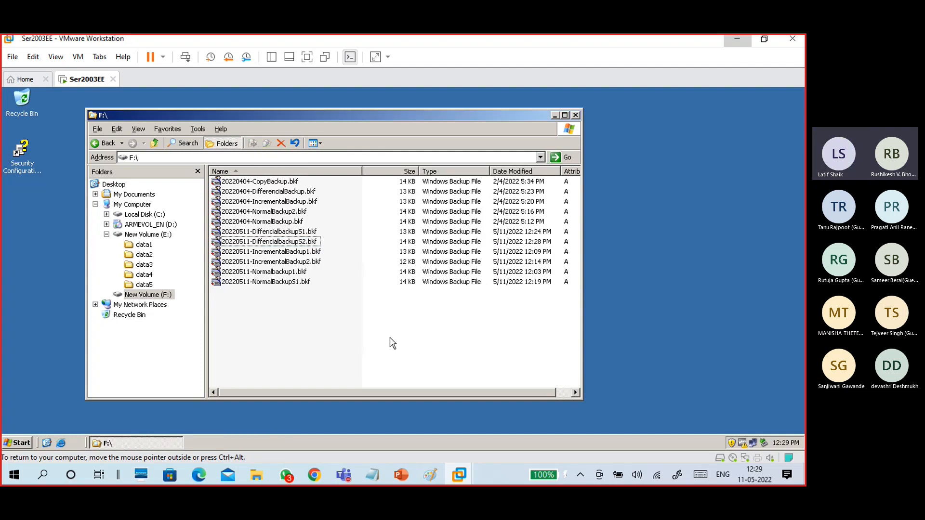
# Select 20220511-NormalBackupS1.bkf and 20220511-DiffencialbackupS2.bkf together on F:, then open E:\data4.
pyautogui.click(151, 285)
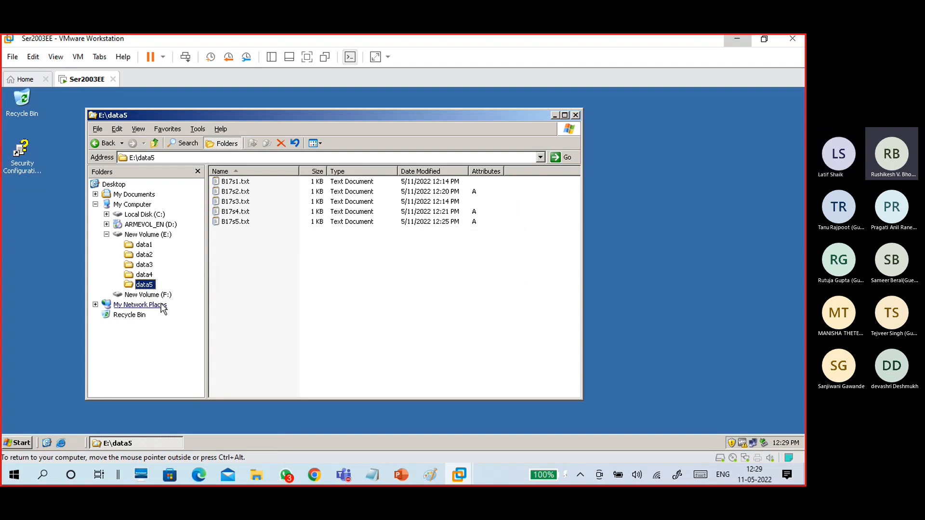
pyautogui.click(147, 294)
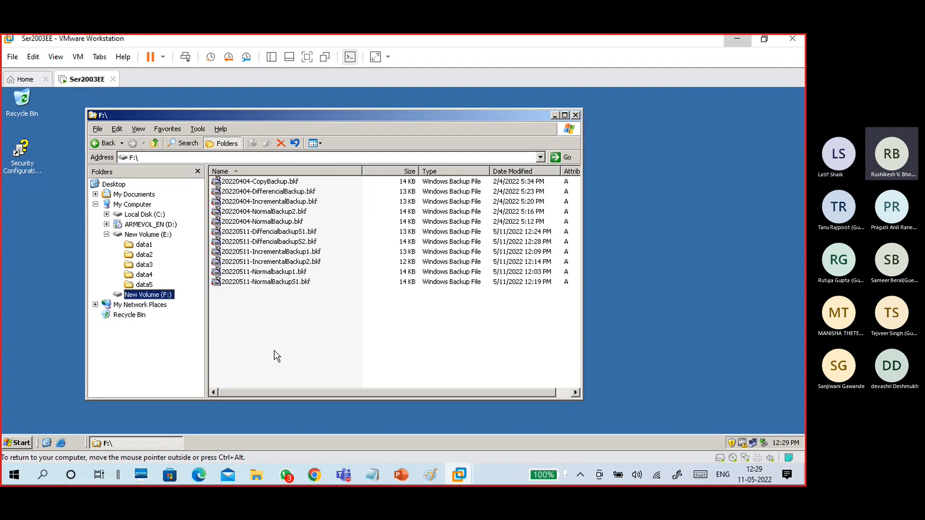
pyautogui.click(277, 283)
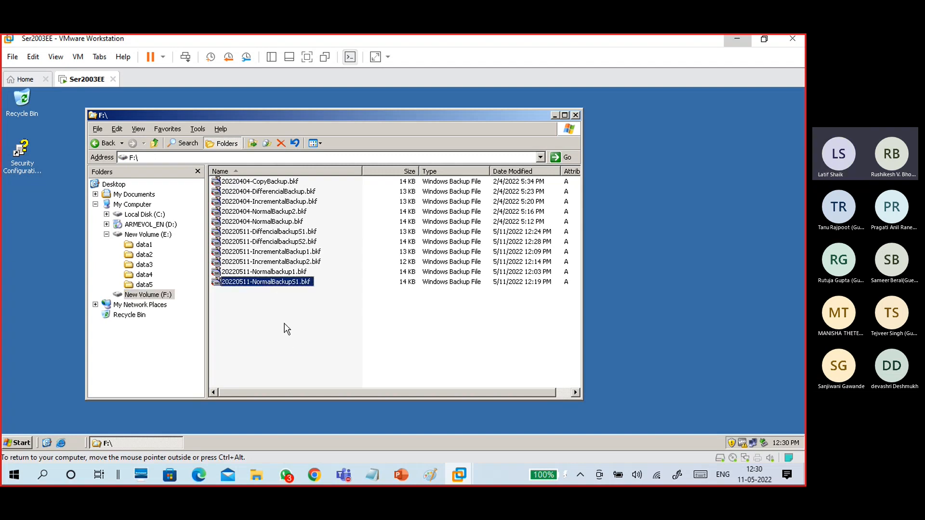
pyautogui.click(276, 244)
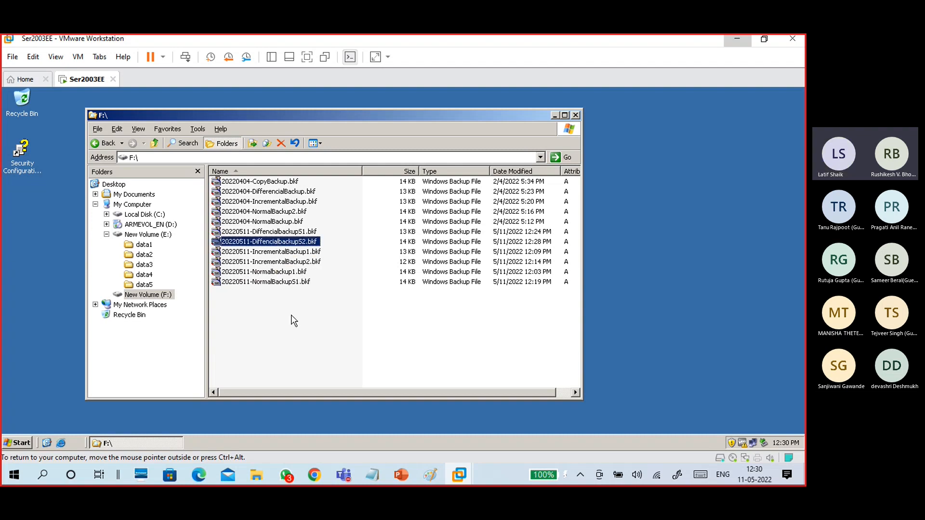
pyautogui.click(283, 284)
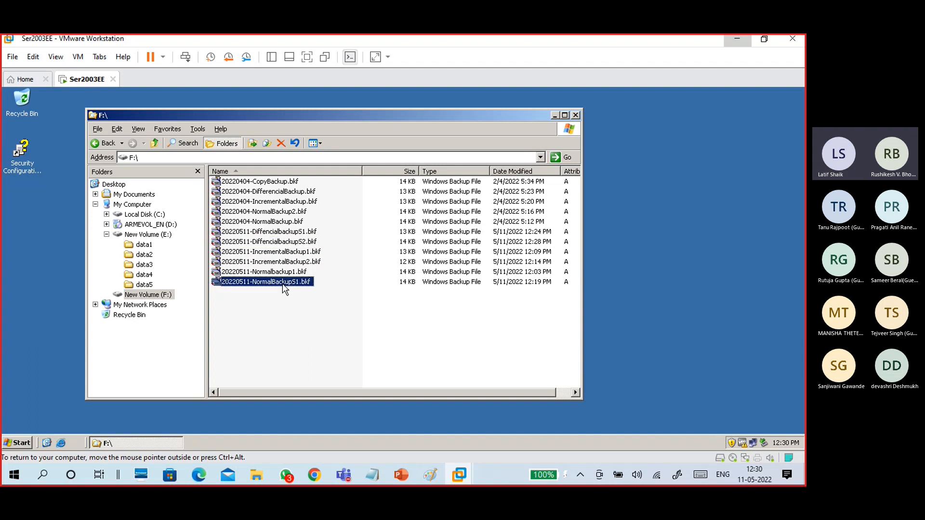
pyautogui.keyDown('ctrl'); pyautogui.click(297, 244); pyautogui.keyUp('ctrl')
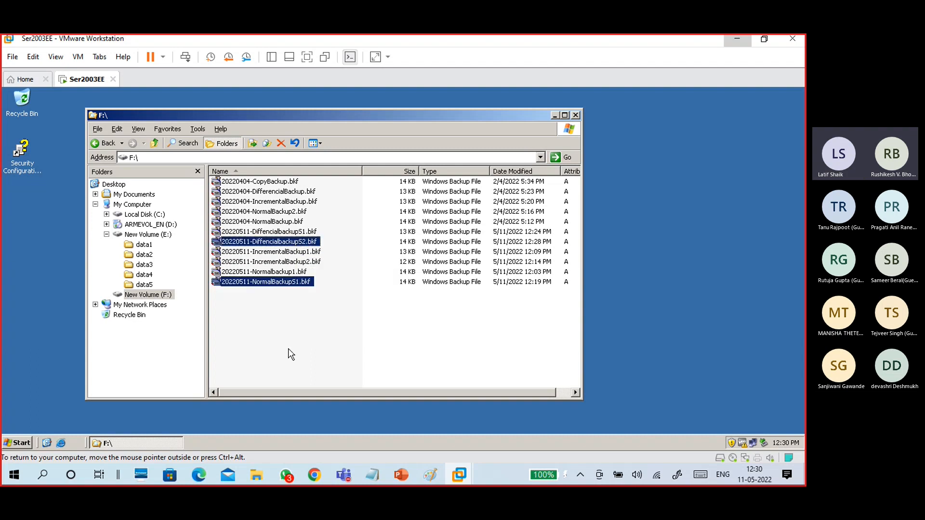
pyautogui.click(144, 276)
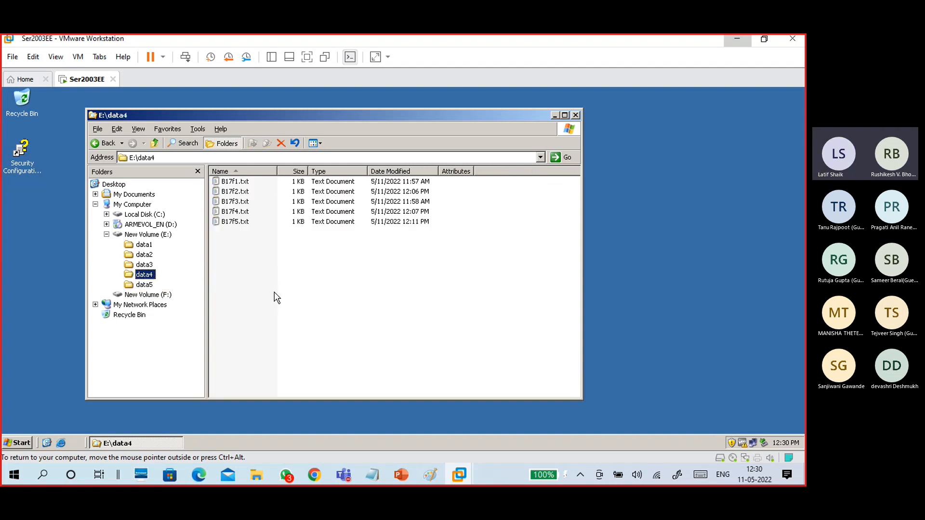
pyautogui.click(268, 277)
pyautogui.click(165, 298)
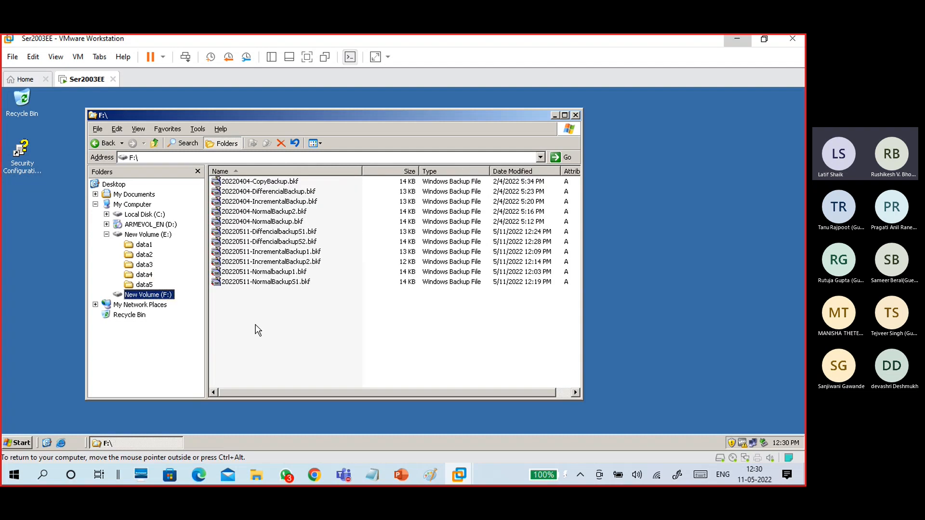
pyautogui.click(272, 273)
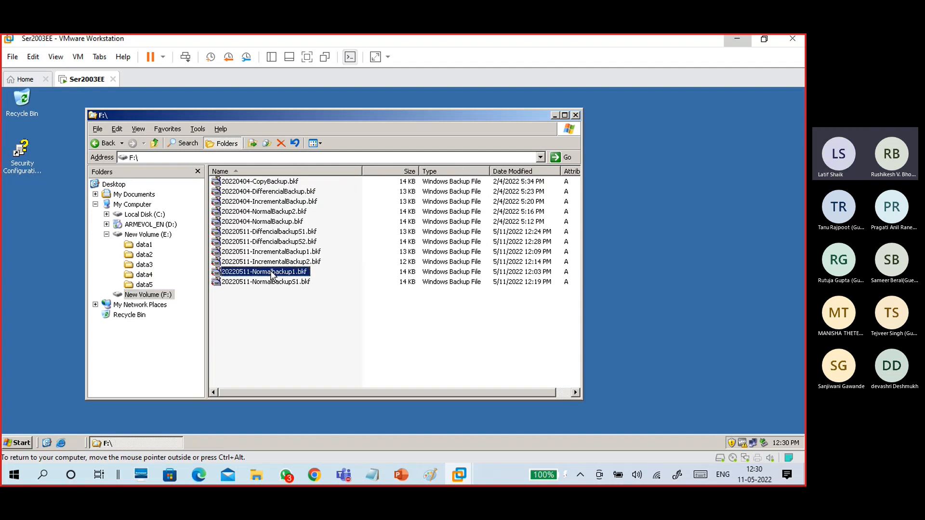
pyautogui.keyDown('ctrl'); pyautogui.click(271, 252); pyautogui.keyUp('ctrl')
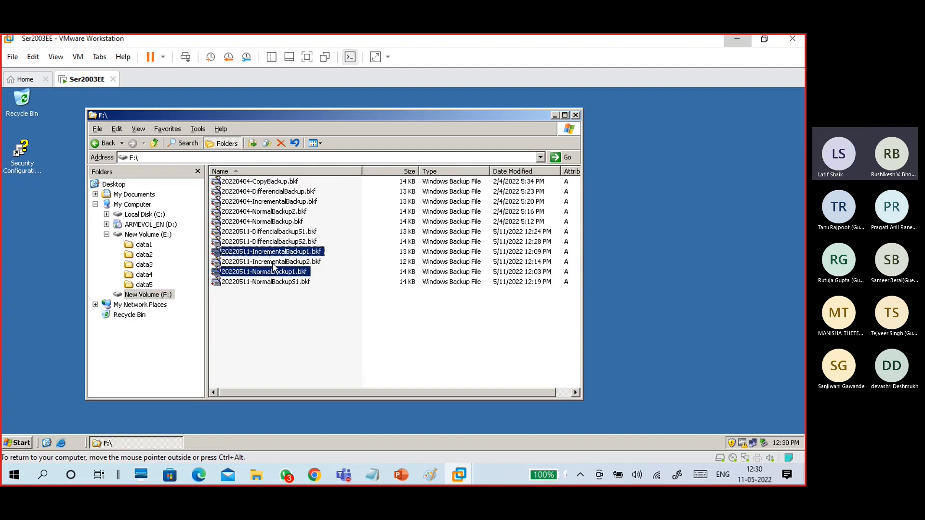
pyautogui.keyDown('ctrl'); pyautogui.click(273, 263); pyautogui.keyUp('ctrl')
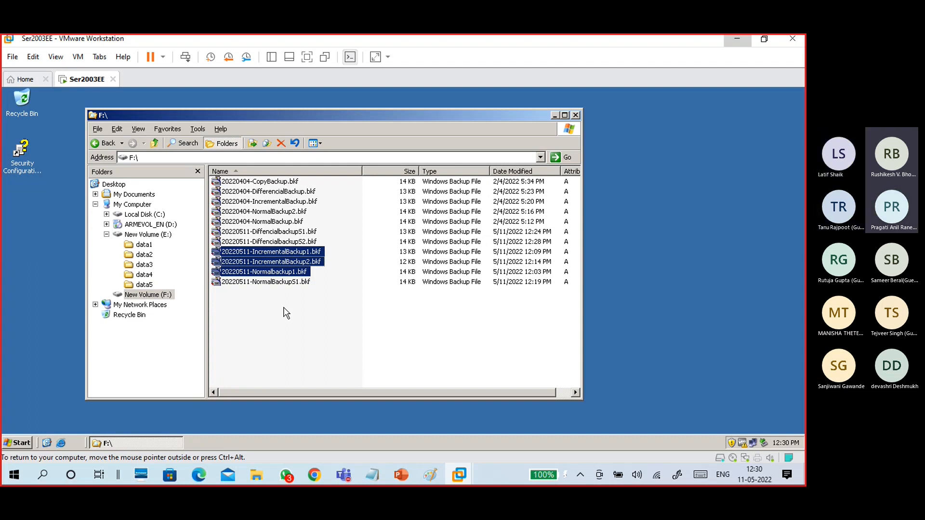
pyautogui.click(294, 322)
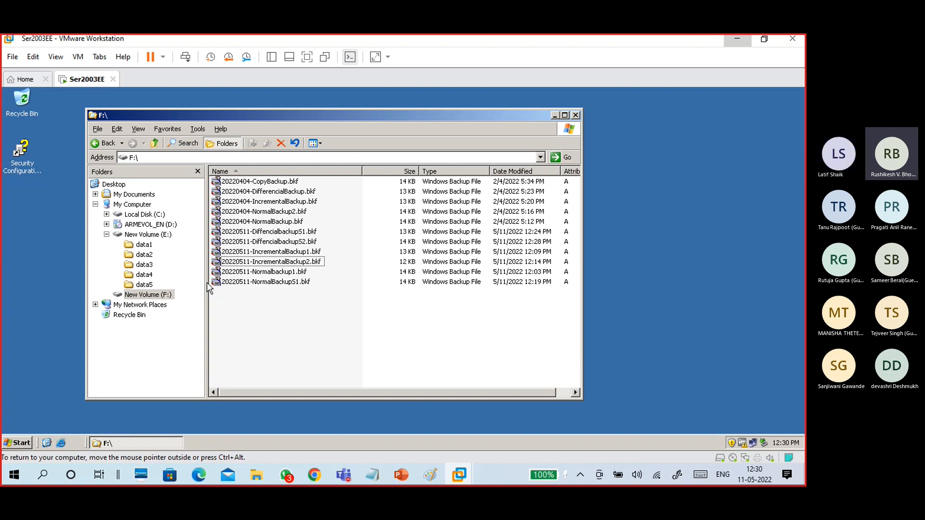
pyautogui.click(144, 275)
pyautogui.click(244, 202)
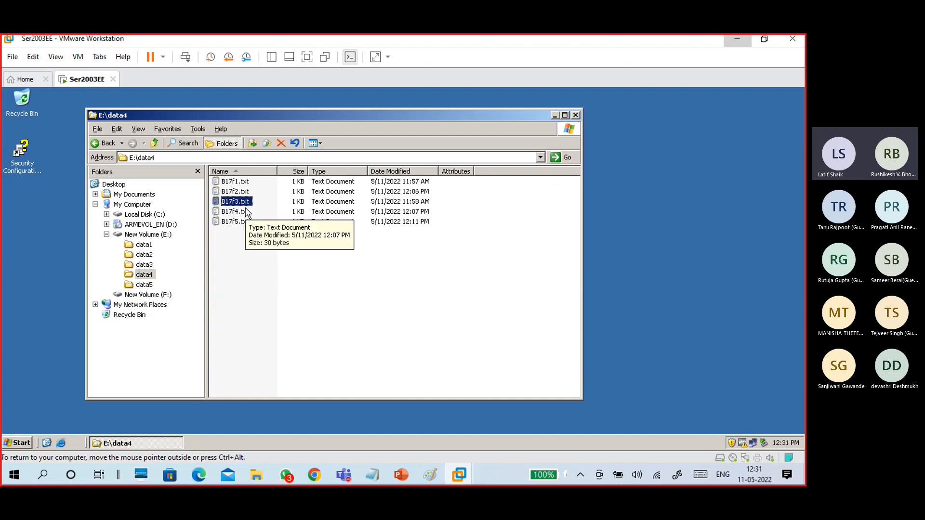
# Select and delete the five text files in E:\data4, confirming, then switch to the F: drive.
pyautogui.hotkey('ctrl', 'a')
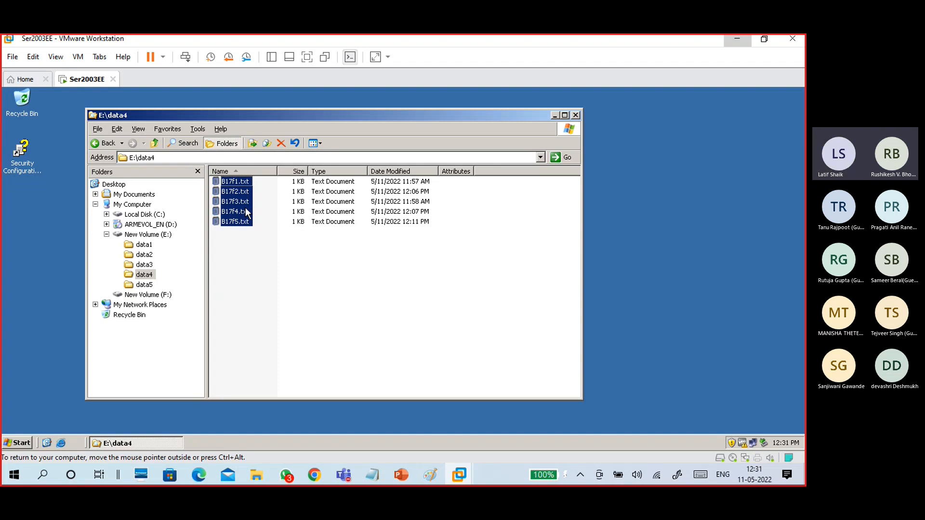
pyautogui.press('Delete')
pyautogui.press('Return')
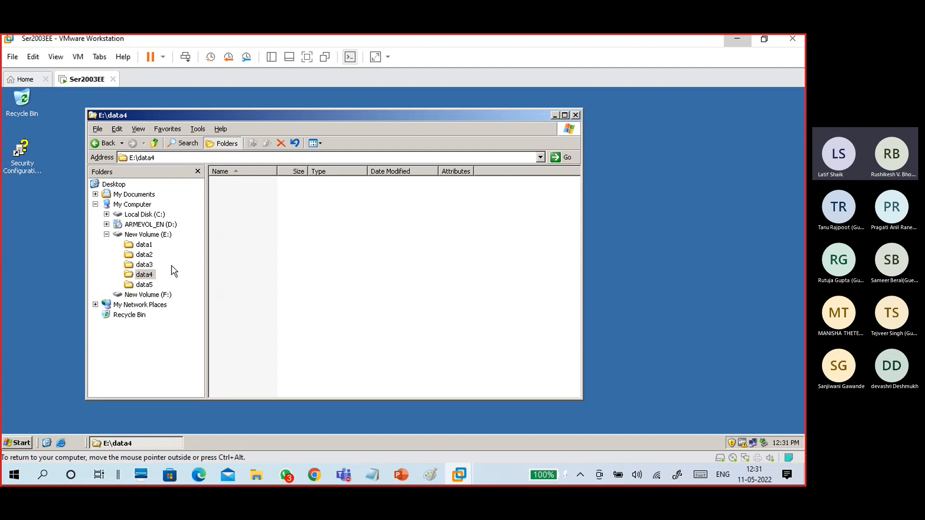
pyautogui.click(150, 277)
pyautogui.click(147, 295)
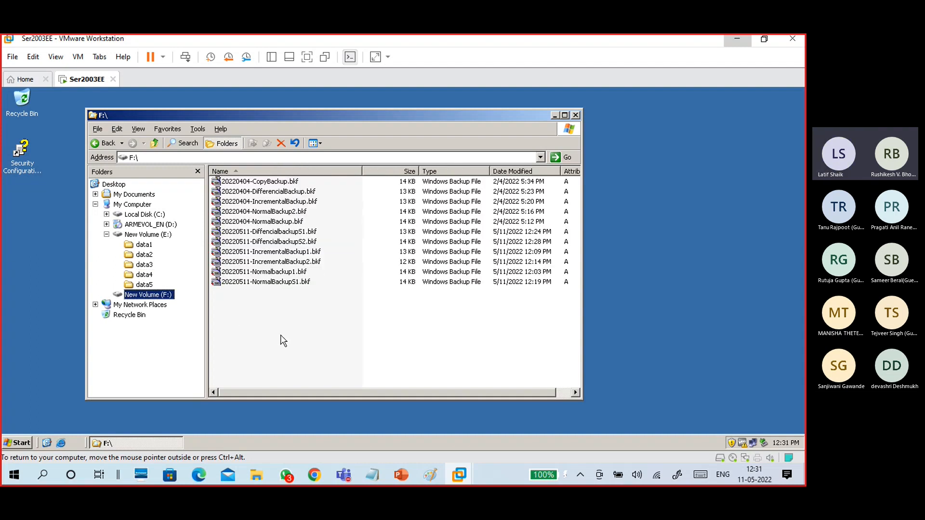
# Open 20220511-Normalbackup1.bkf in the restore wizard and choose Restore files and settings.
pyautogui.click(271, 273)
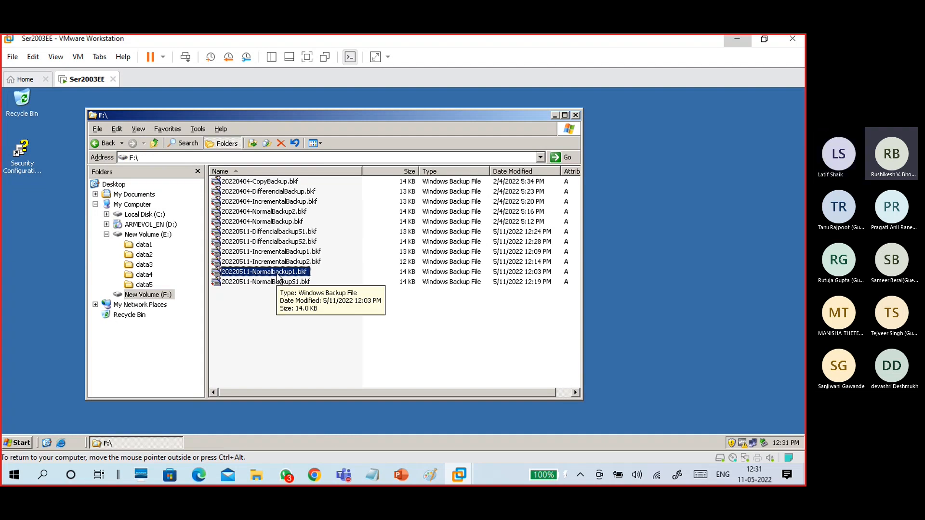
pyautogui.doubleClick(278, 275)
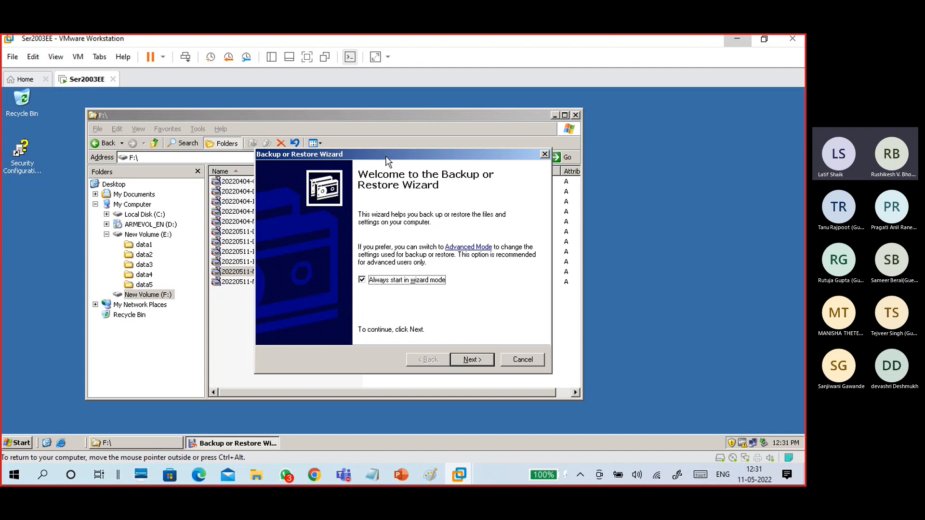
pyautogui.moveTo(388, 162); pyautogui.dragTo(330, 142)
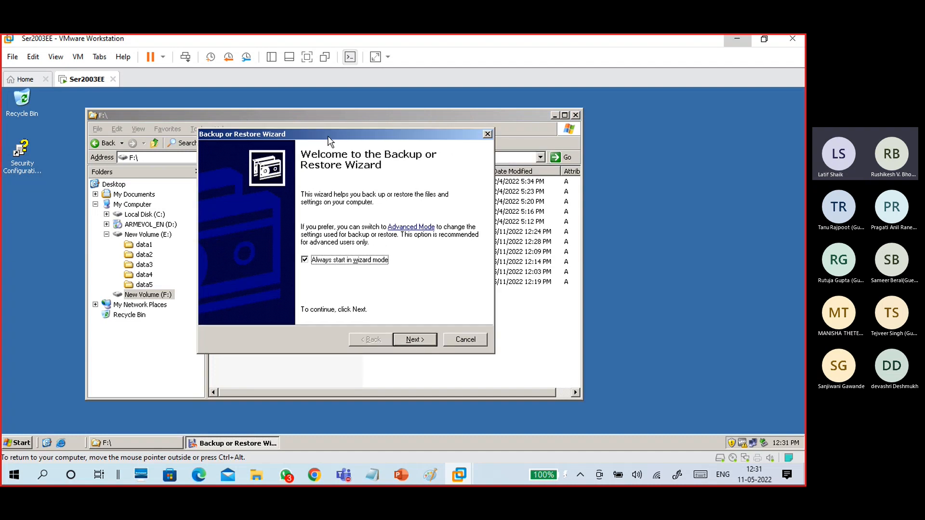
pyautogui.click(416, 340)
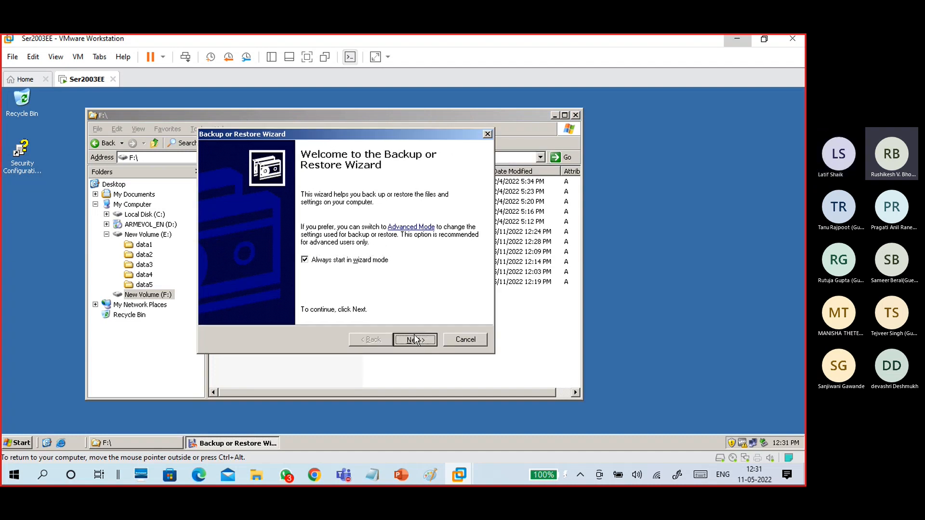
pyautogui.click(289, 245)
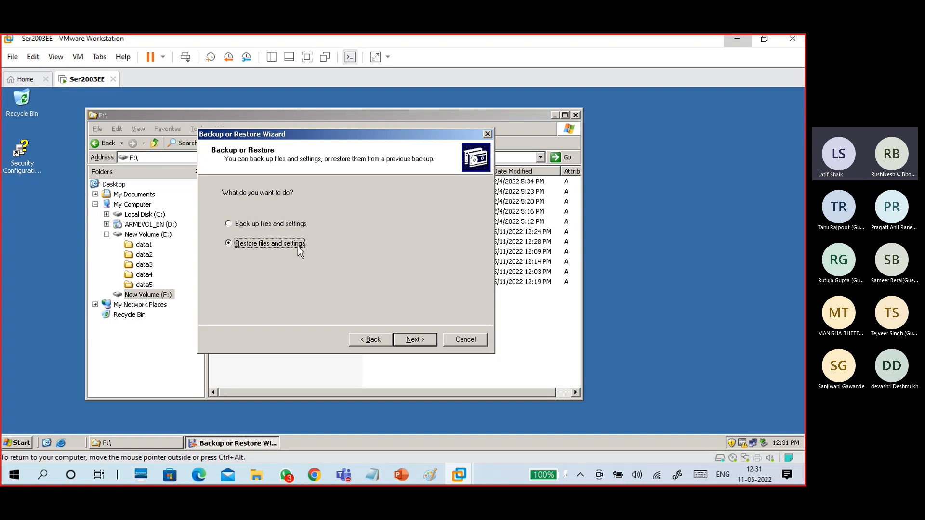
pyautogui.click(406, 337)
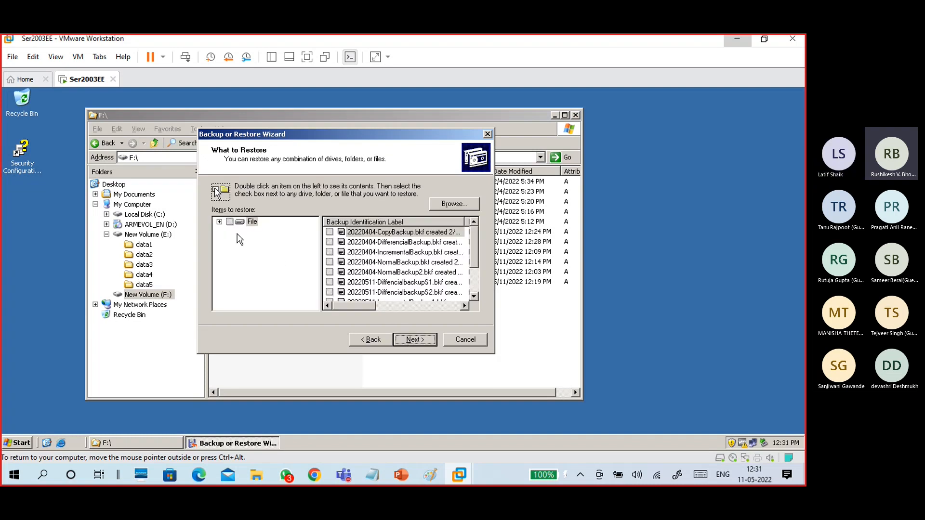
# Mark E:\data4 in the 20220511-Normalbackup1 set for restoring and open the Advanced settings.
pyautogui.click(220, 222)
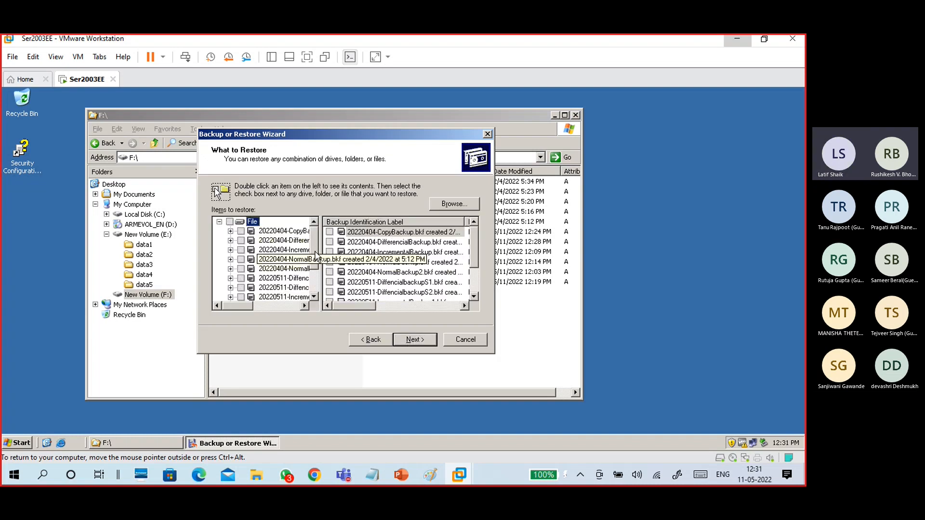
pyautogui.scroll(-2, 317, 254)
pyautogui.click(305, 279)
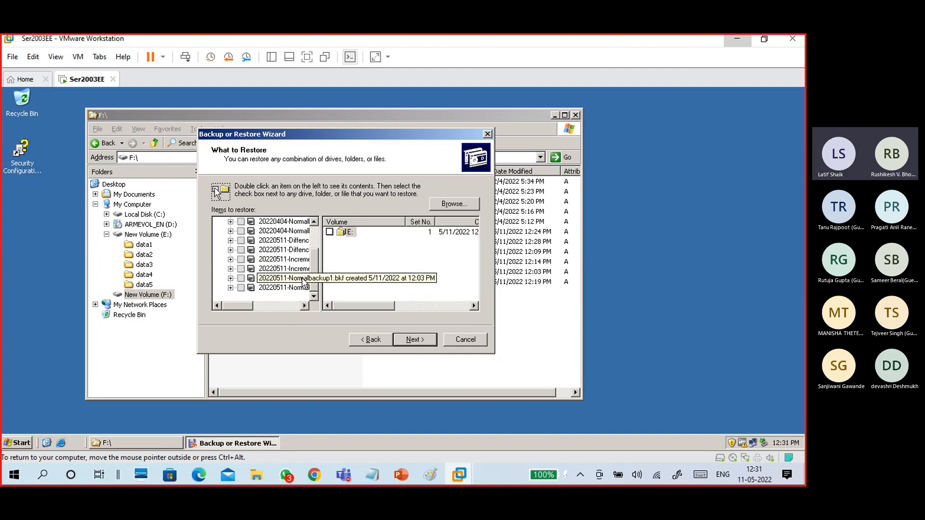
pyautogui.click(230, 278)
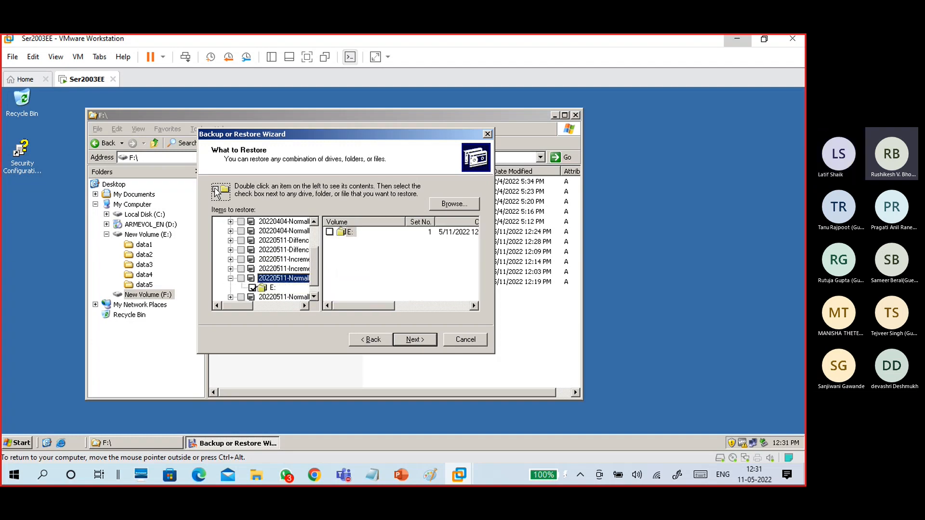
pyautogui.click(263, 290)
pyautogui.click(253, 288)
pyautogui.click(242, 288)
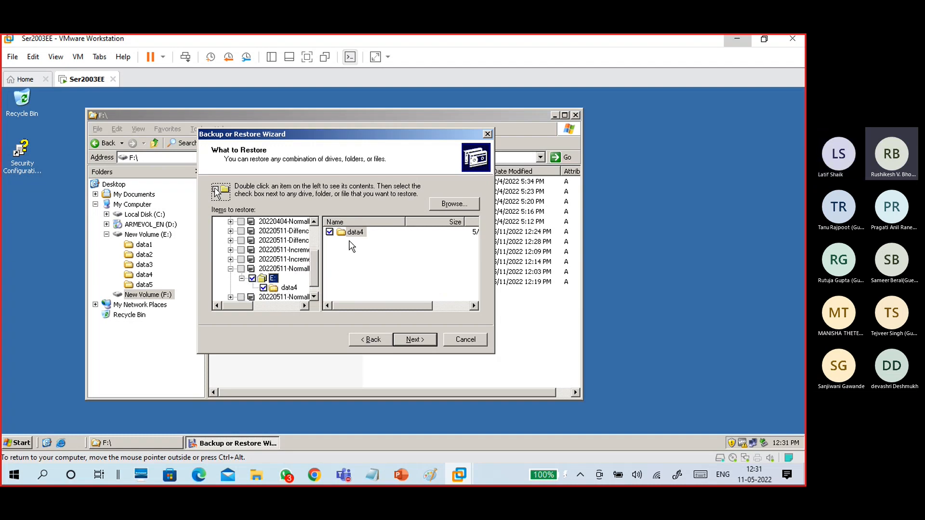
pyautogui.moveTo(314, 262); pyautogui.dragTo(314, 257)
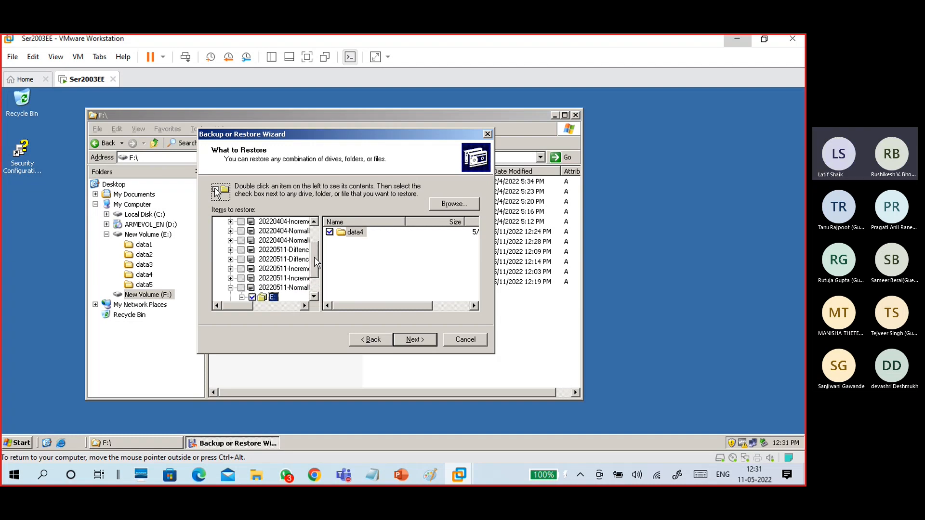
pyautogui.click(416, 341)
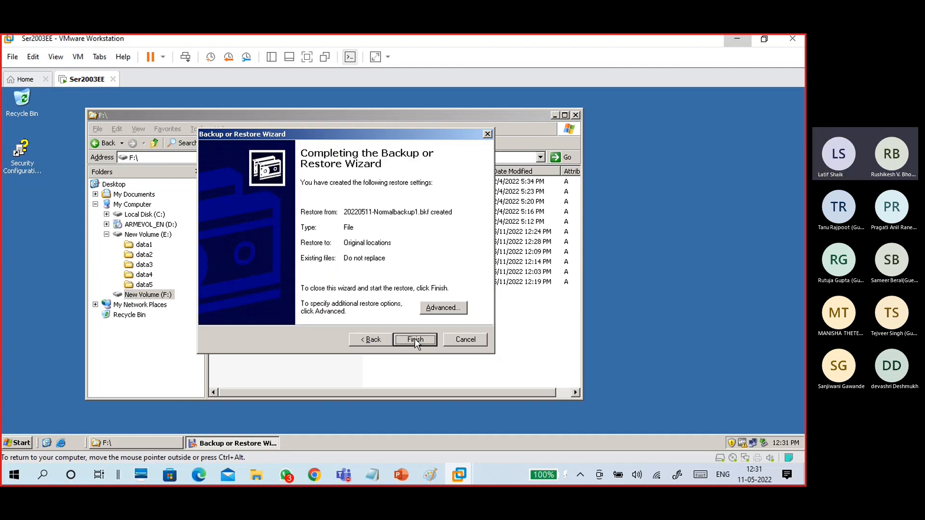
pyautogui.click(432, 308)
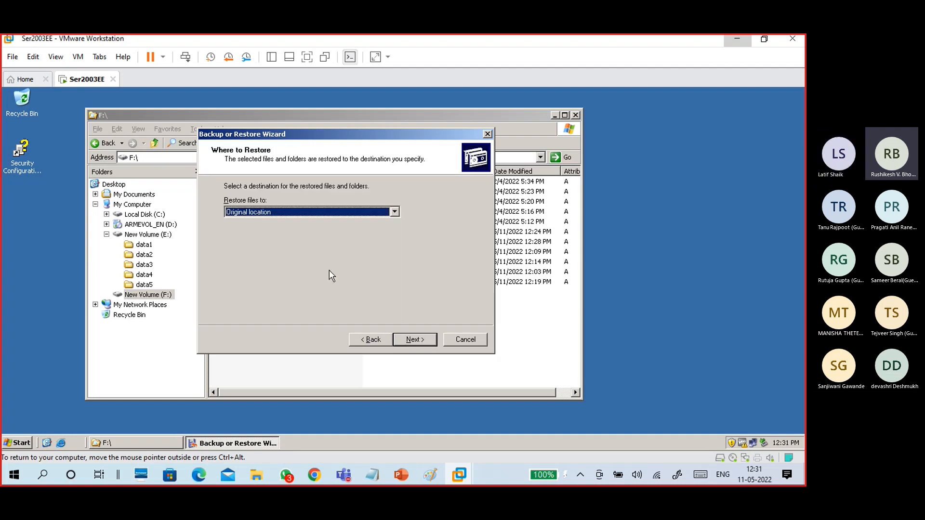
# Restore data4 to its original location, replacing existing files only if older than the backup.
pyautogui.click(268, 216)
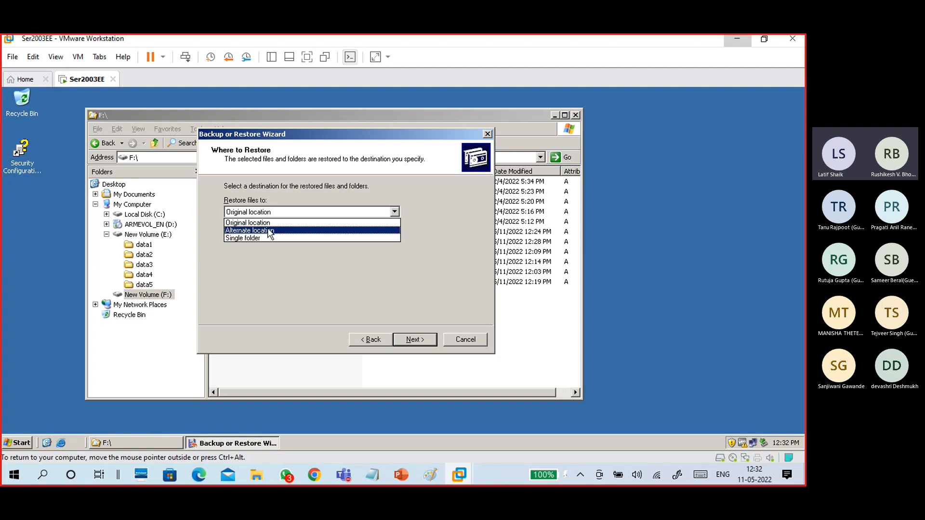
pyautogui.click(285, 264)
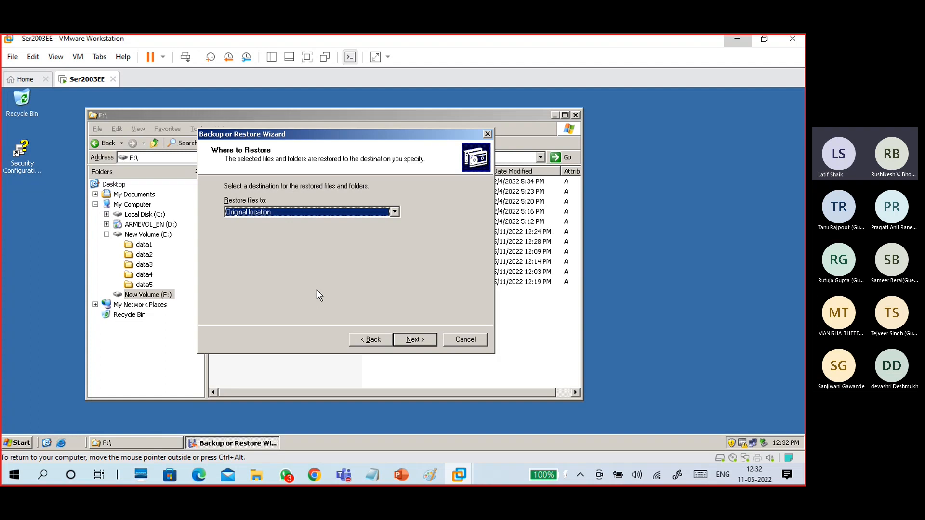
pyautogui.click(413, 340)
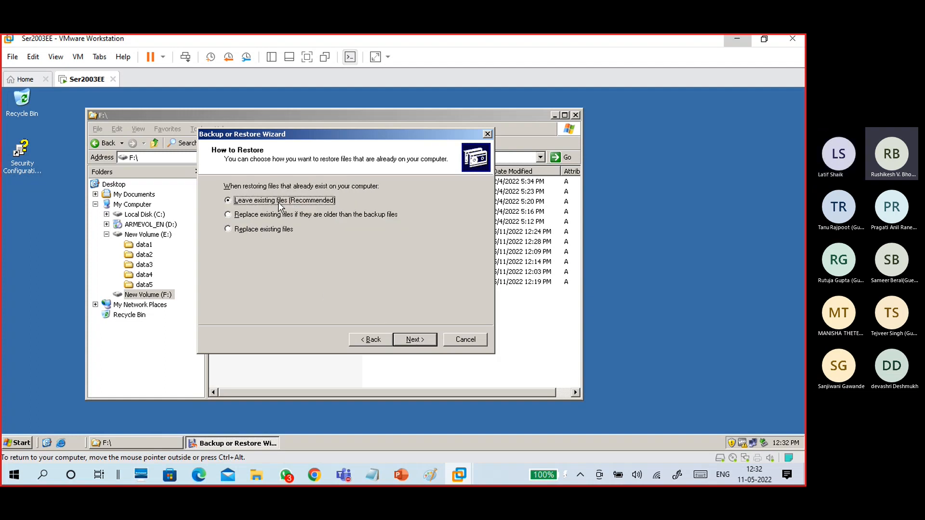
pyautogui.click(293, 214)
pyautogui.click(288, 229)
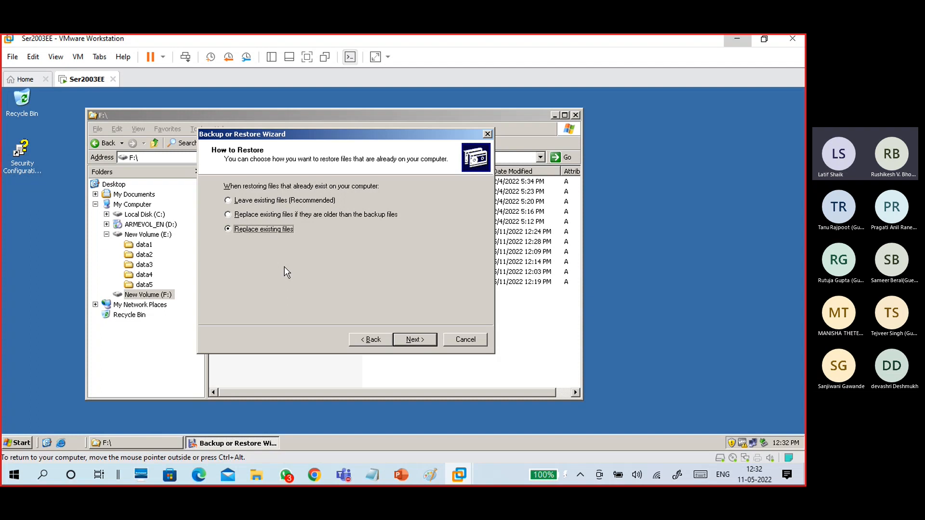
pyautogui.click(266, 215)
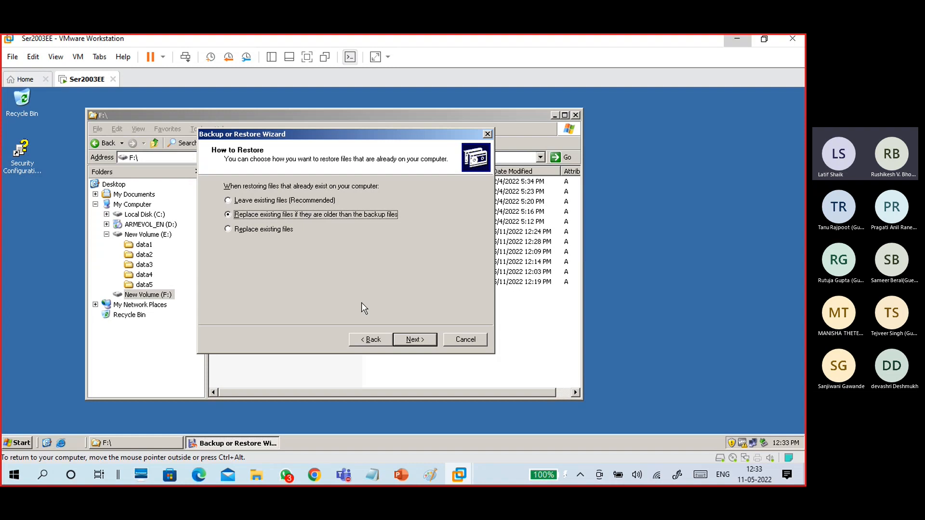
pyautogui.click(413, 340)
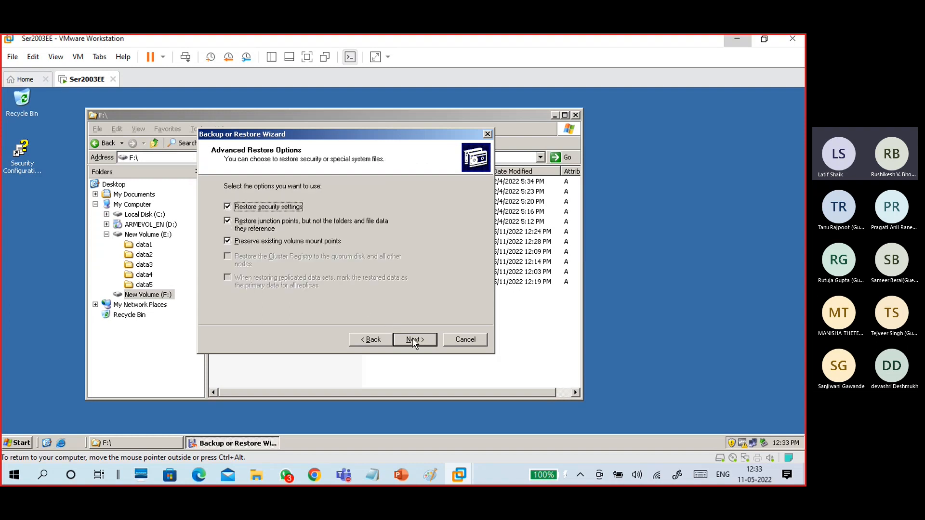
pyautogui.click(422, 338)
pyautogui.click(422, 338)
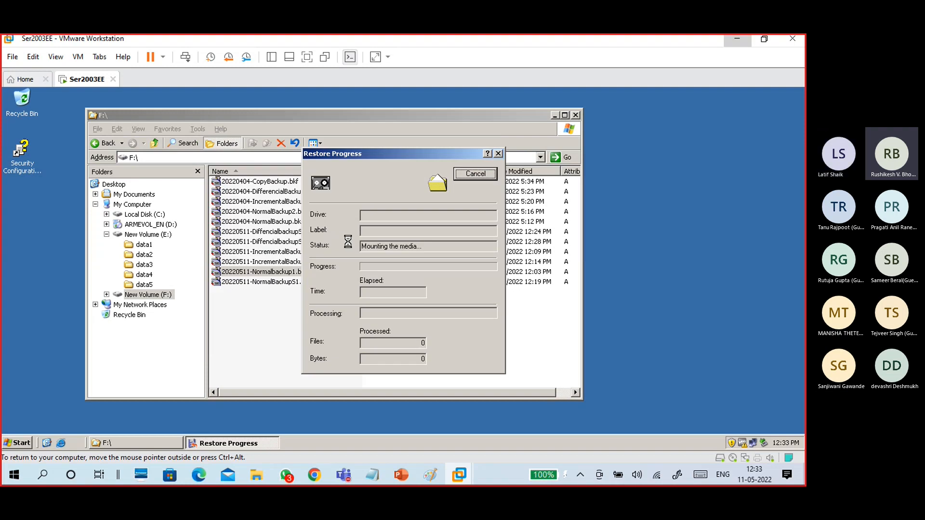
# Confirm the backup file location, then check the restore report (3 files) and close it and the progress window.
pyautogui.click(143, 276)
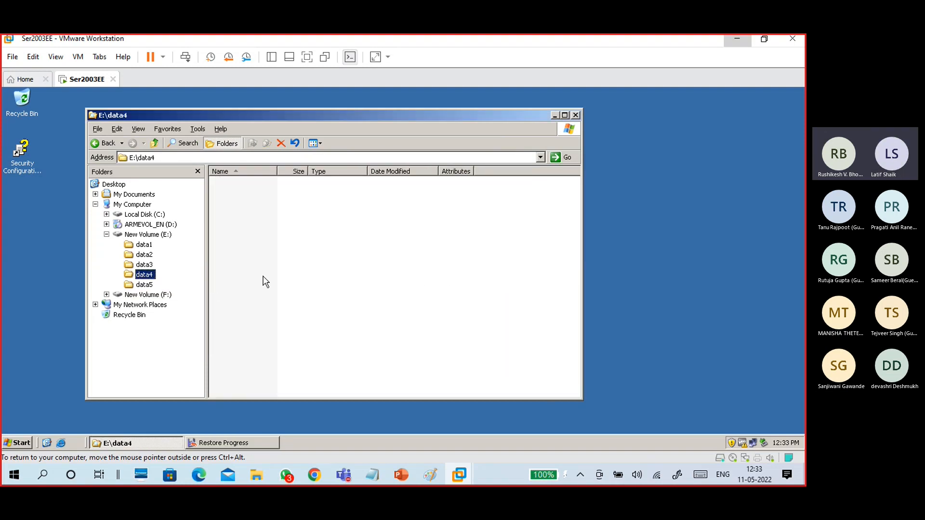
pyautogui.click(227, 444)
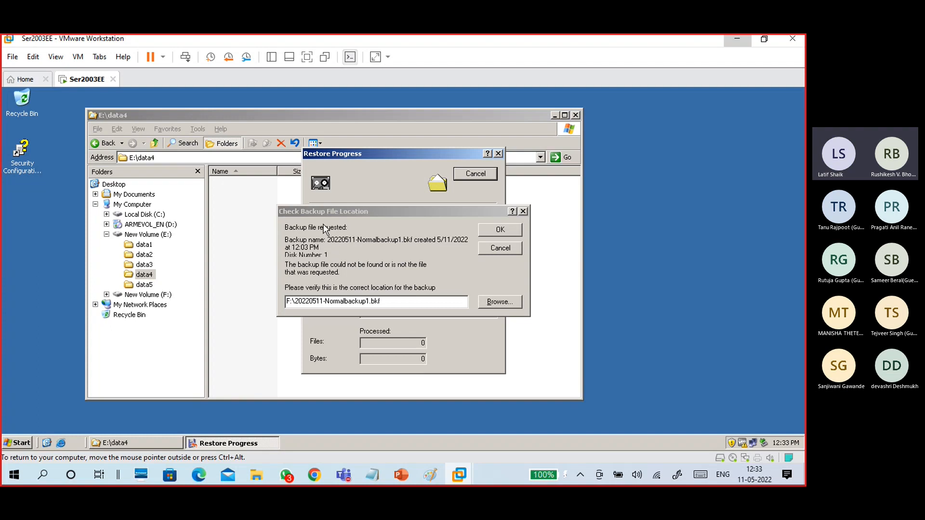
pyautogui.moveTo(325, 211); pyautogui.dragTo(359, 187)
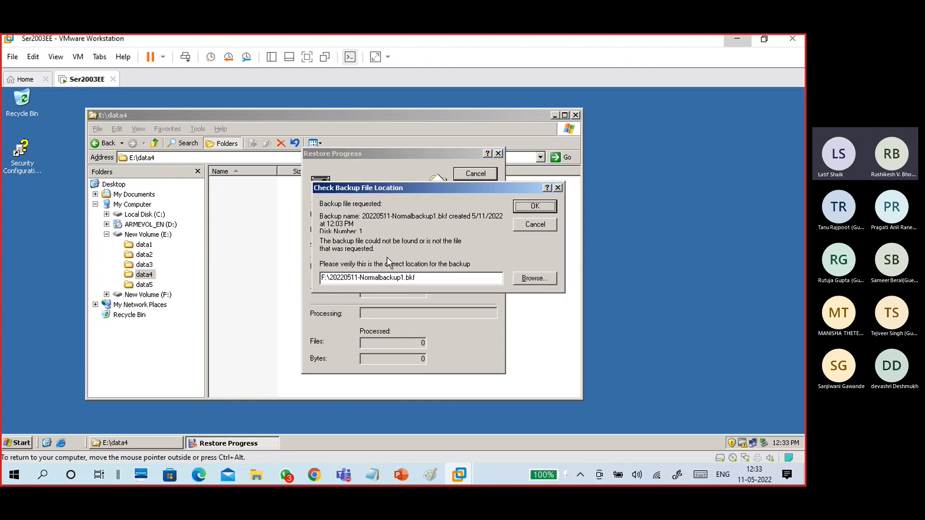
pyautogui.click(421, 276)
pyautogui.click(533, 207)
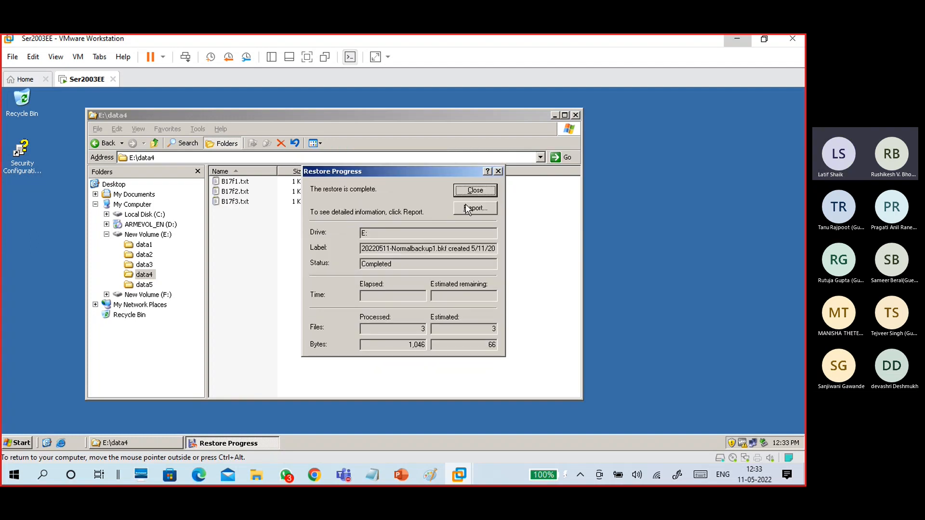
pyautogui.click(466, 207)
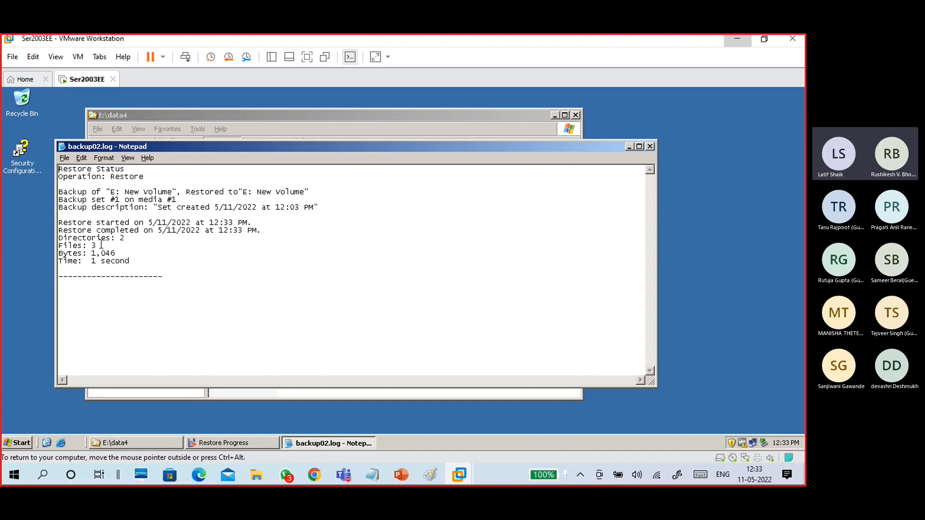
pyautogui.click(121, 249)
pyautogui.click(651, 147)
pyautogui.click(480, 190)
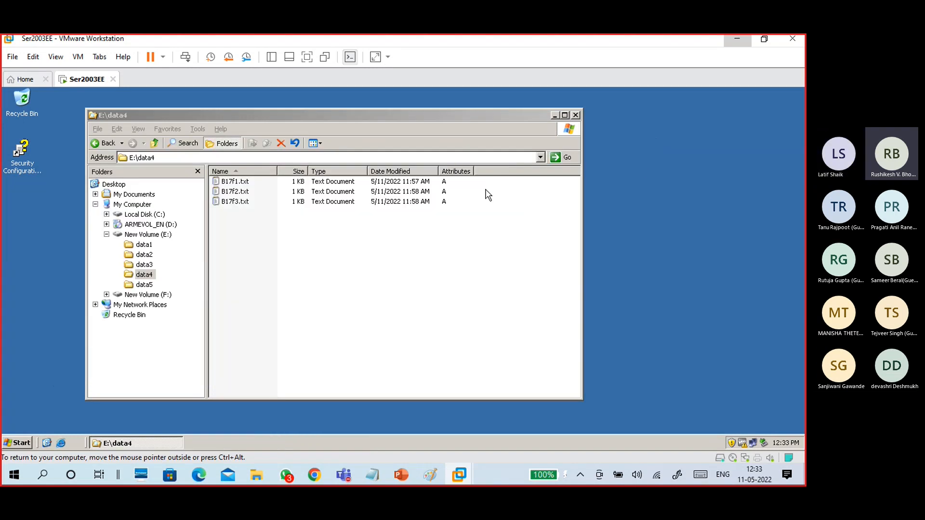
# Open B17f2.txt in data4 and verify it holds only its single original line.
pyautogui.click(259, 183)
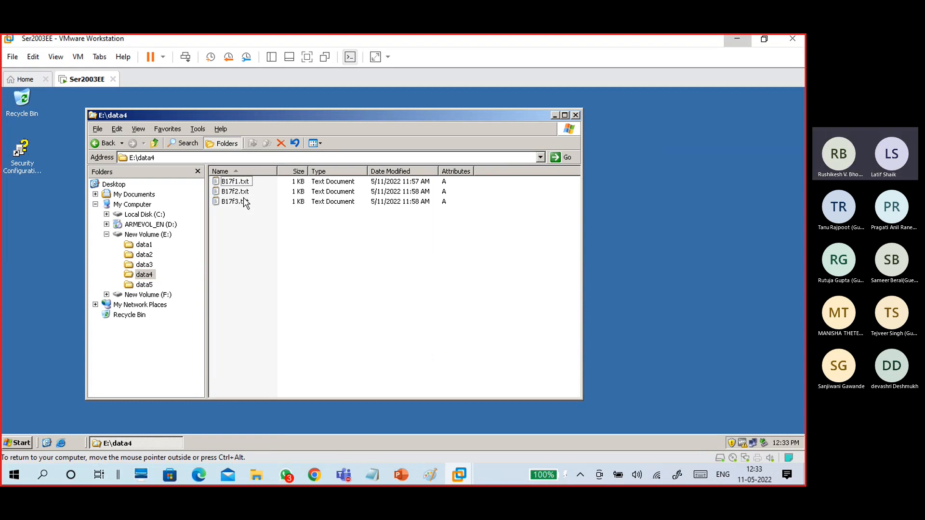
pyautogui.doubleClick(240, 192)
pyautogui.moveTo(155, 170); pyautogui.dragTo(41, 175)
pyautogui.click(79, 188)
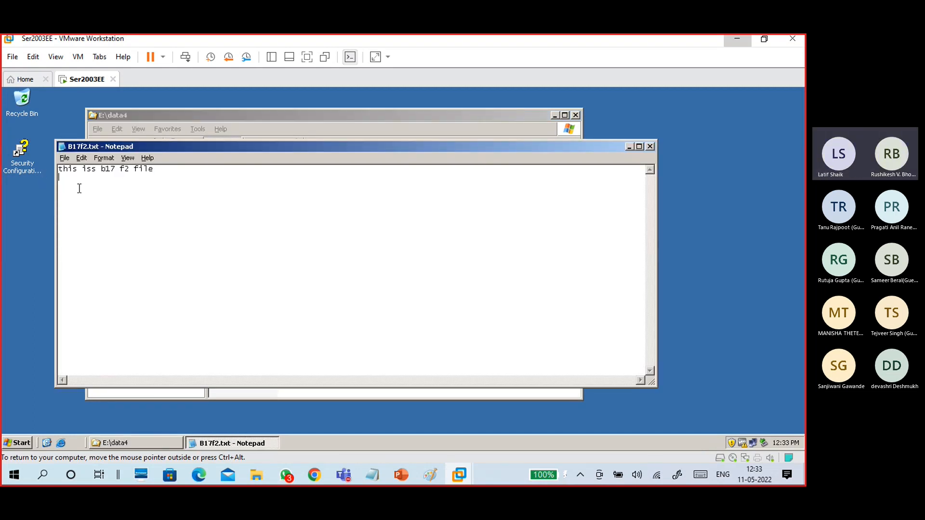
pyautogui.click(650, 147)
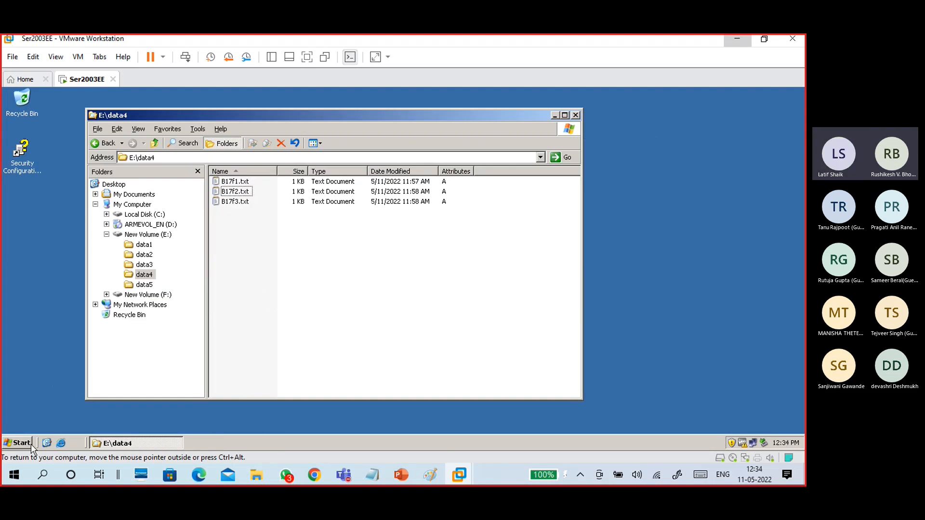
# Launch Backup from the guest Start menu and choose Restore files and settings.
pyautogui.click(18, 442)
pyautogui.click(43, 288)
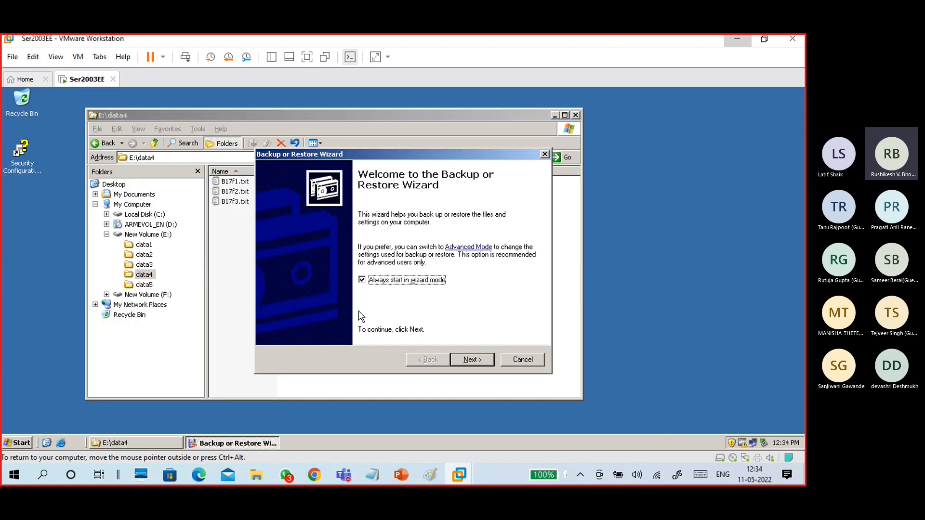
pyautogui.click(478, 361)
pyautogui.click(334, 266)
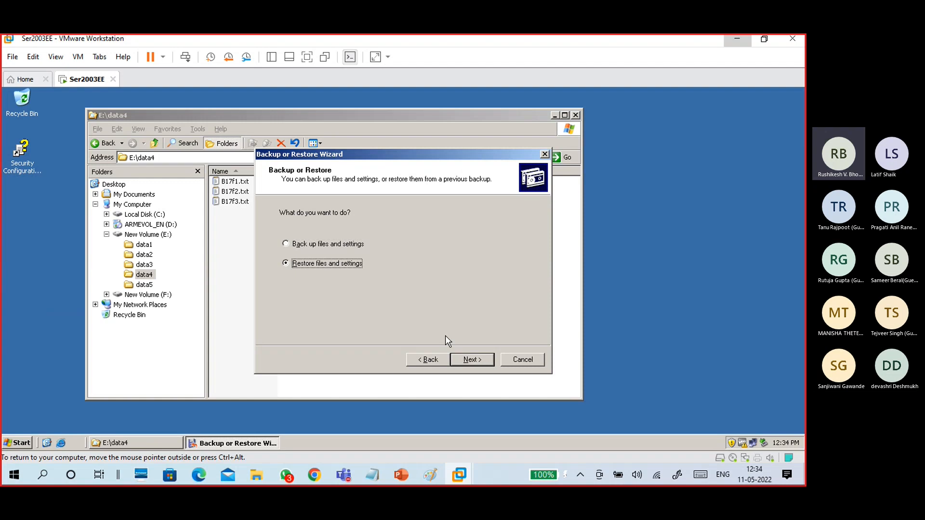
pyautogui.click(472, 359)
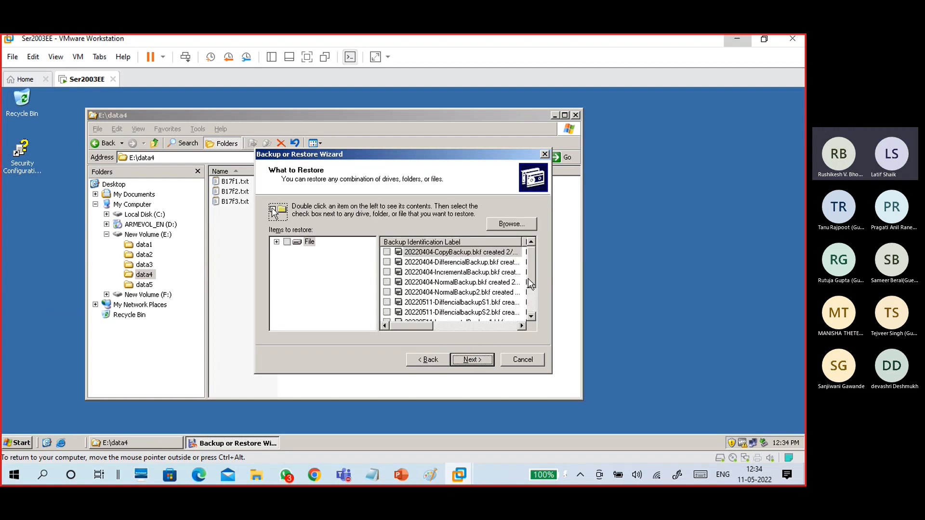
# Expand the 20220511-IncrementalBackup1 set and mark E:\data4 for restoring.
pyautogui.moveTo(528, 278); pyautogui.dragTo(533, 295)
pyautogui.click(473, 305)
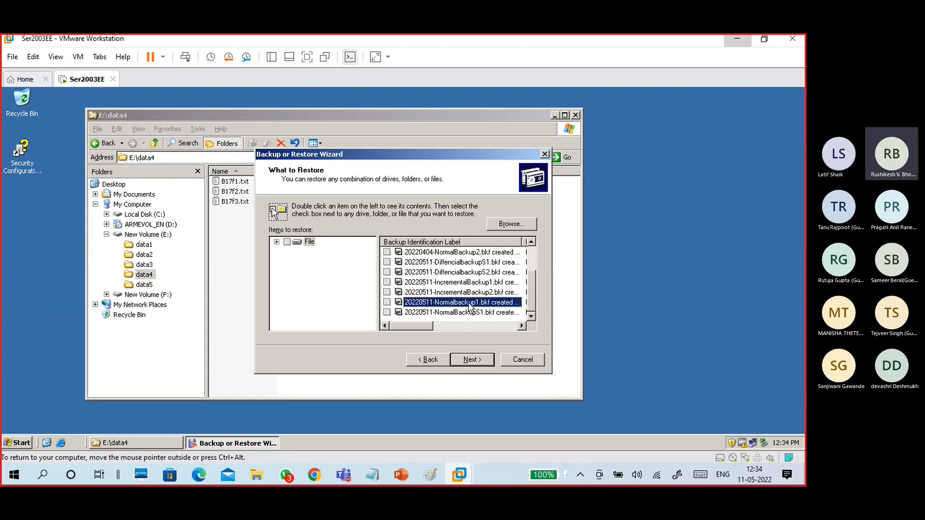
pyautogui.doubleClick(477, 286)
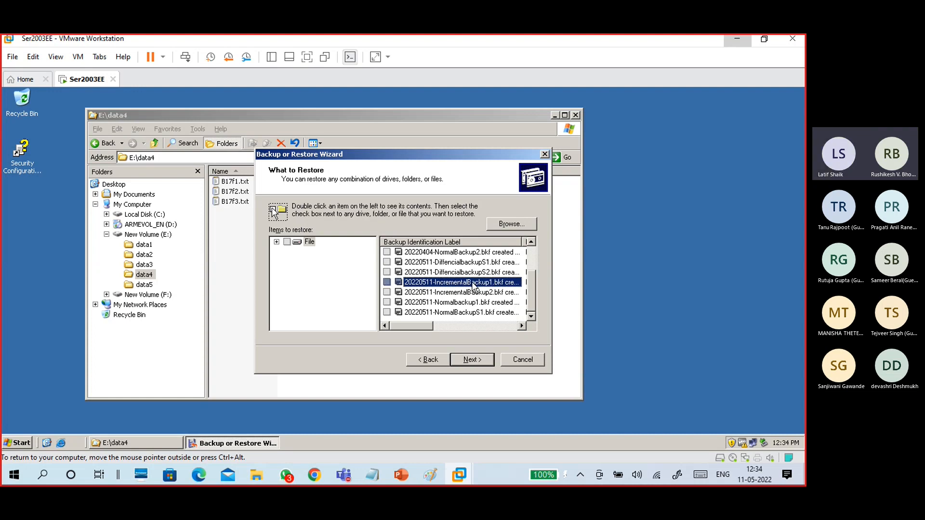
pyautogui.click(309, 308)
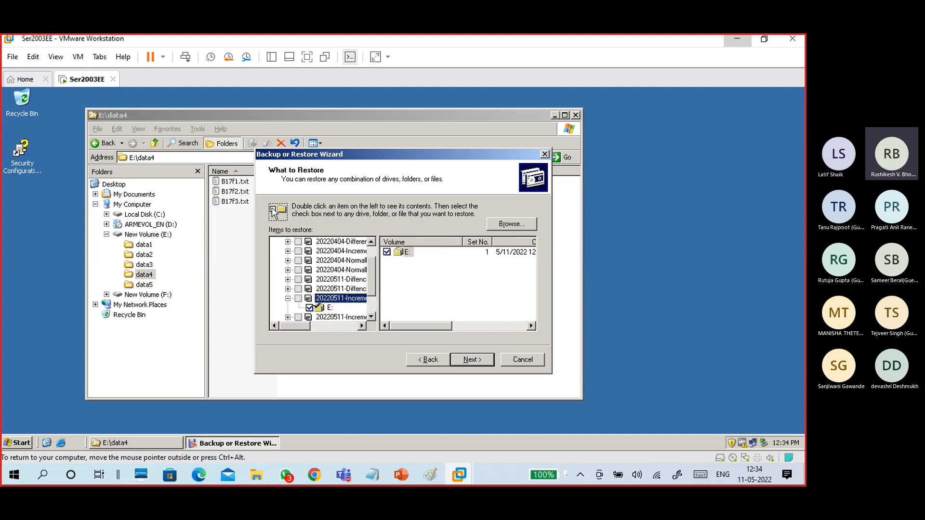
pyautogui.click(331, 309)
pyautogui.doubleClick(413, 253)
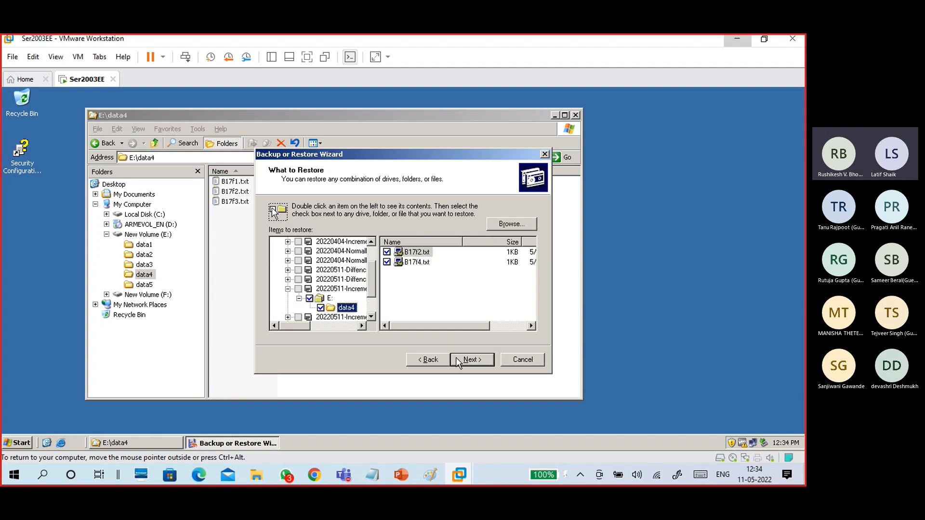
# Restore to the original location, replacing only older files, and confirm the backup file location.
pyautogui.click(475, 364)
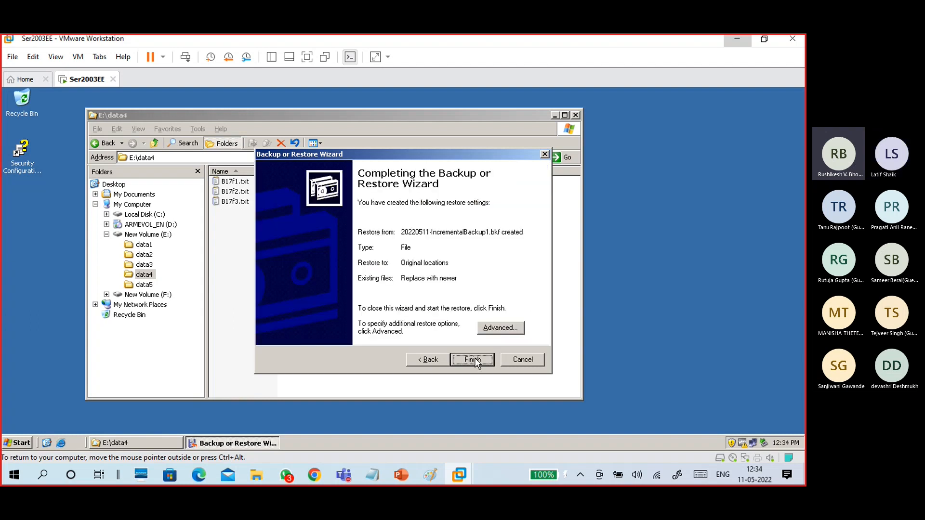
pyautogui.click(483, 328)
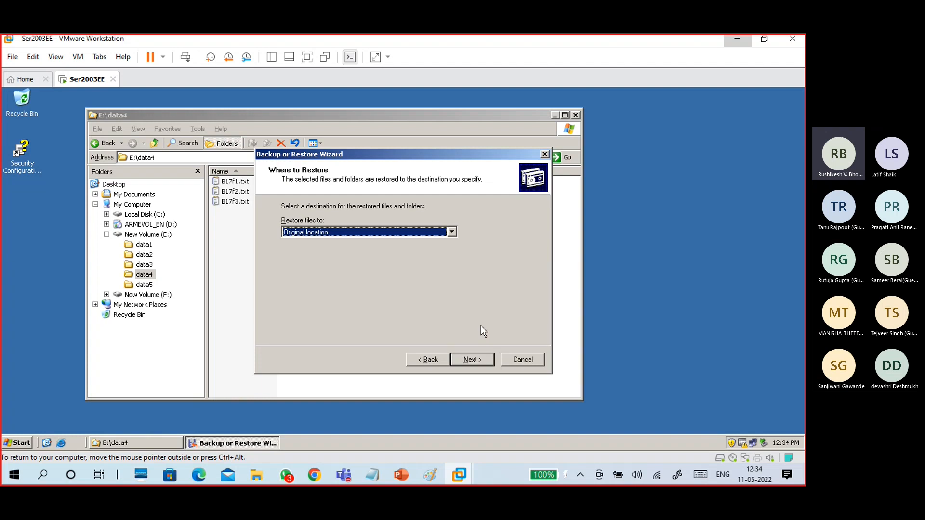
pyautogui.click(470, 362)
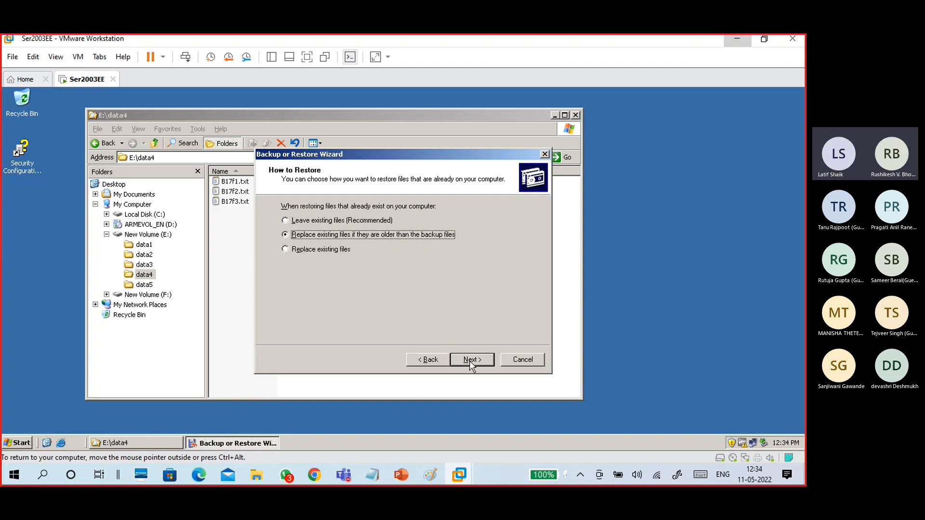
pyautogui.click(472, 361)
pyautogui.click(472, 360)
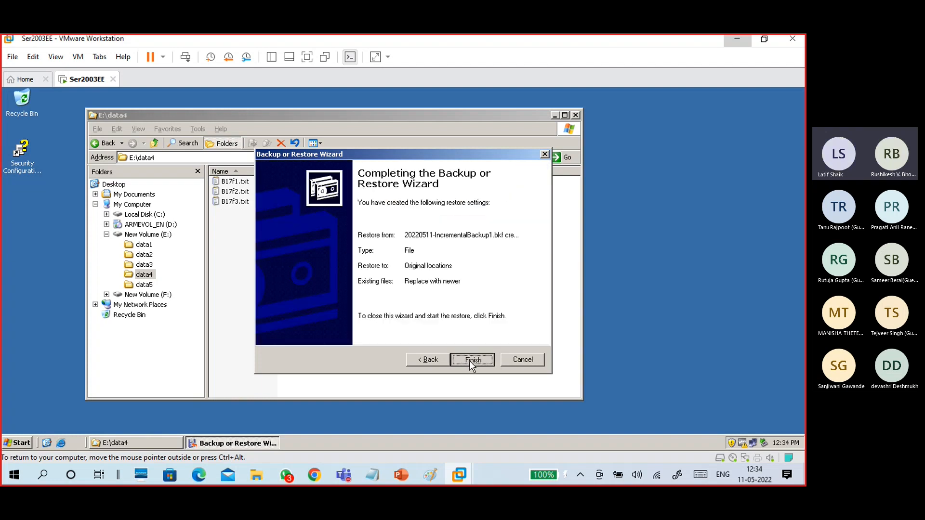
pyautogui.click(472, 360)
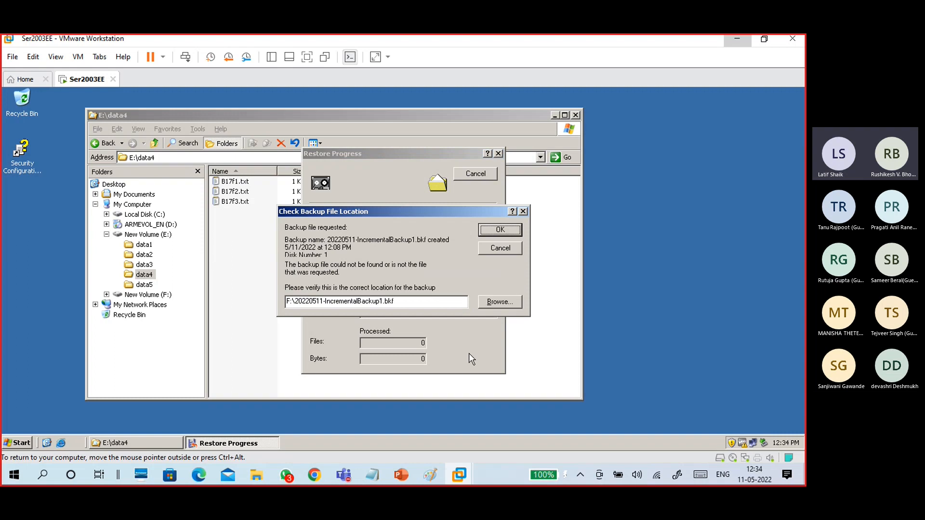
pyautogui.click(492, 232)
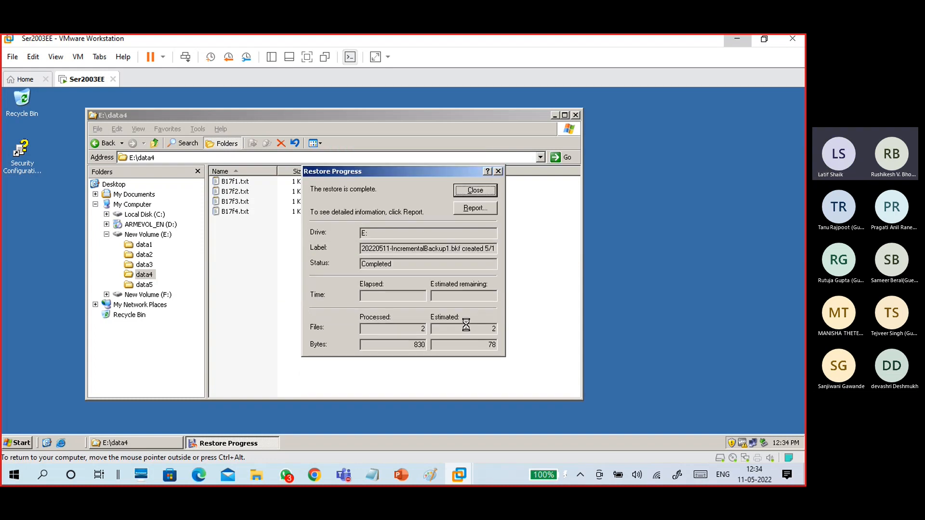
# Check the restore report showing 2 files restored, then close it and the progress window.
pyautogui.click(473, 211)
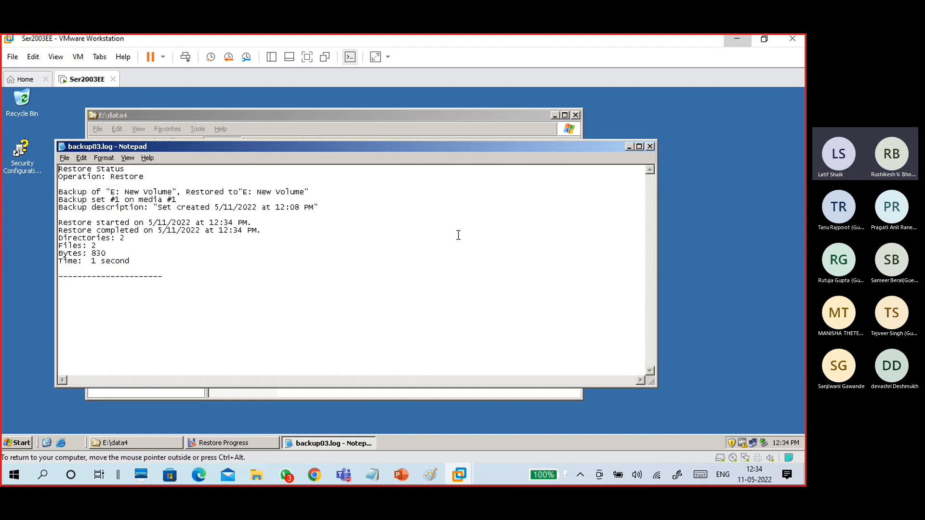
pyautogui.moveTo(97, 247); pyautogui.dragTo(48, 246)
pyautogui.click(650, 147)
pyautogui.click(472, 188)
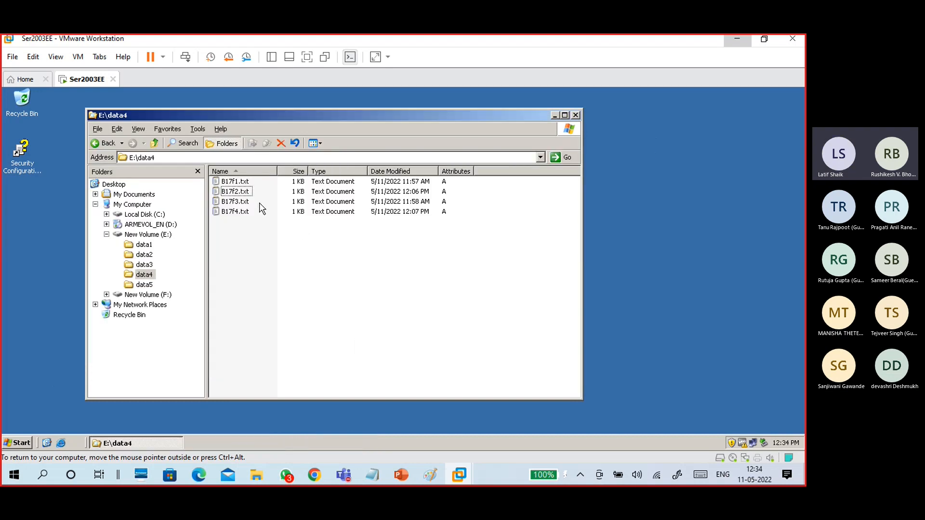
# Open B17f2.txt and verify it now contains the line 'add line to modify file'.
pyautogui.doubleClick(244, 193)
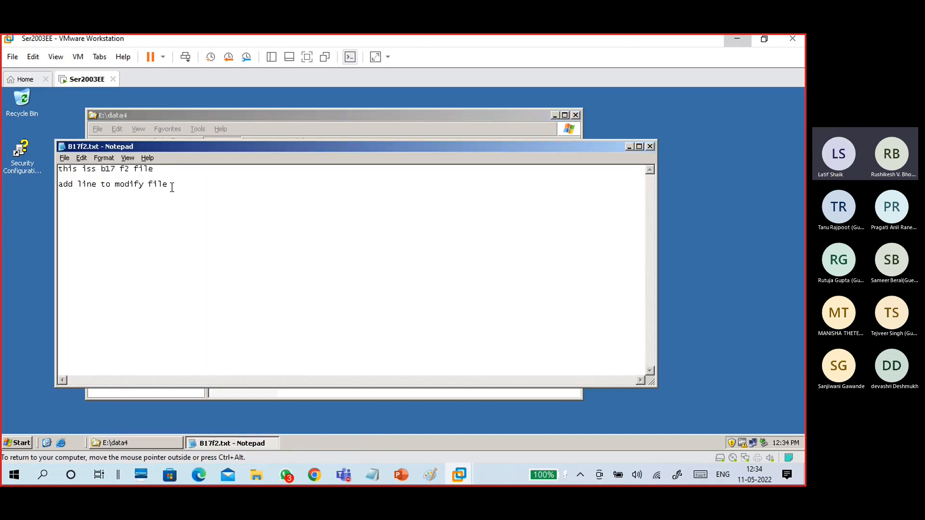
pyautogui.moveTo(172, 187); pyautogui.dragTo(58, 186)
pyautogui.click(111, 232)
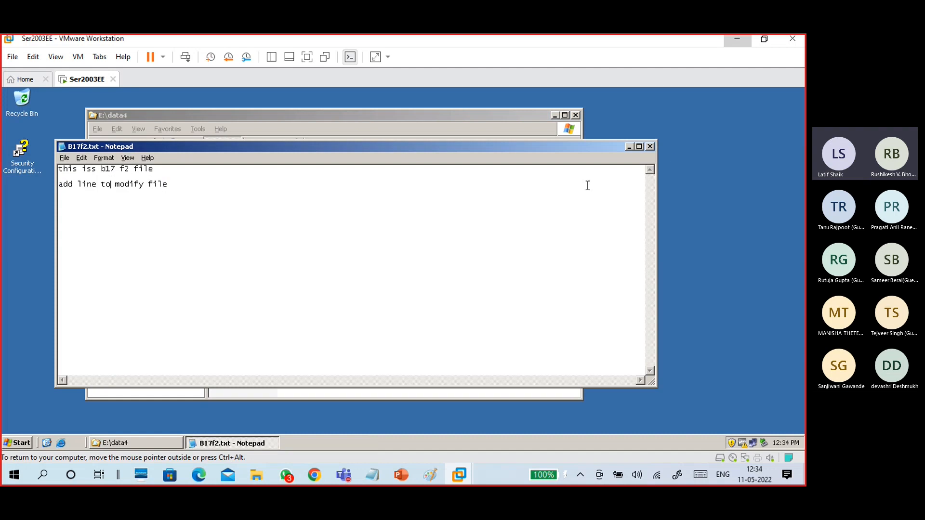
pyautogui.click(649, 147)
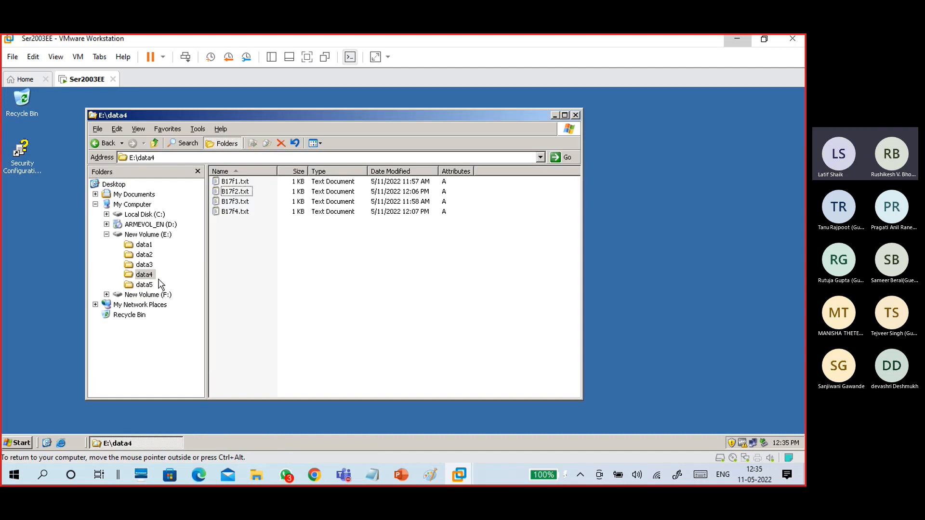
pyautogui.click(14, 442)
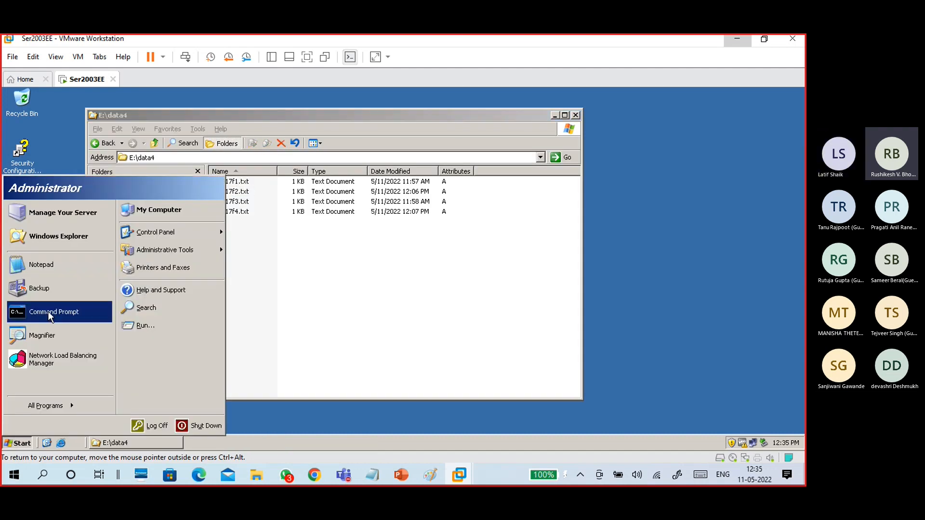
# Start a new restore and pick the 20220511-IncrementalBackup2 backup set.
pyautogui.click(41, 289)
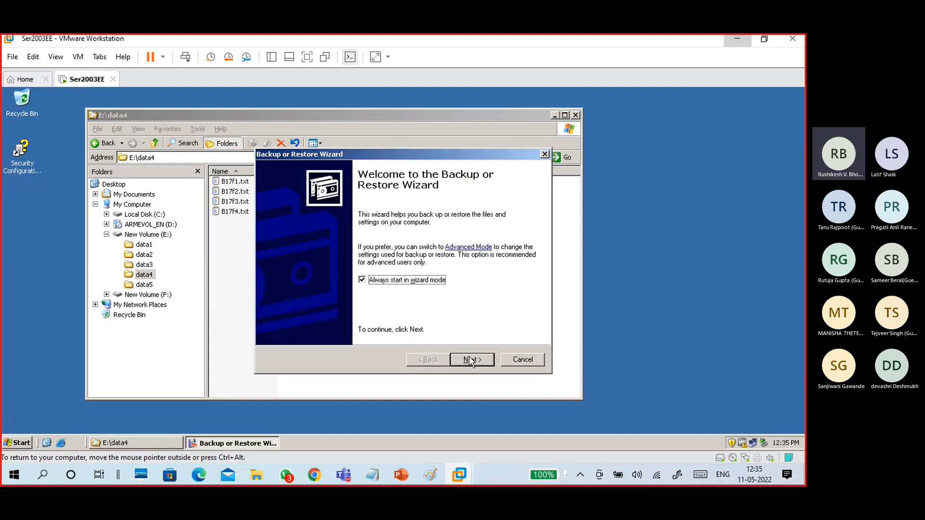
pyautogui.click(472, 360)
pyautogui.click(333, 264)
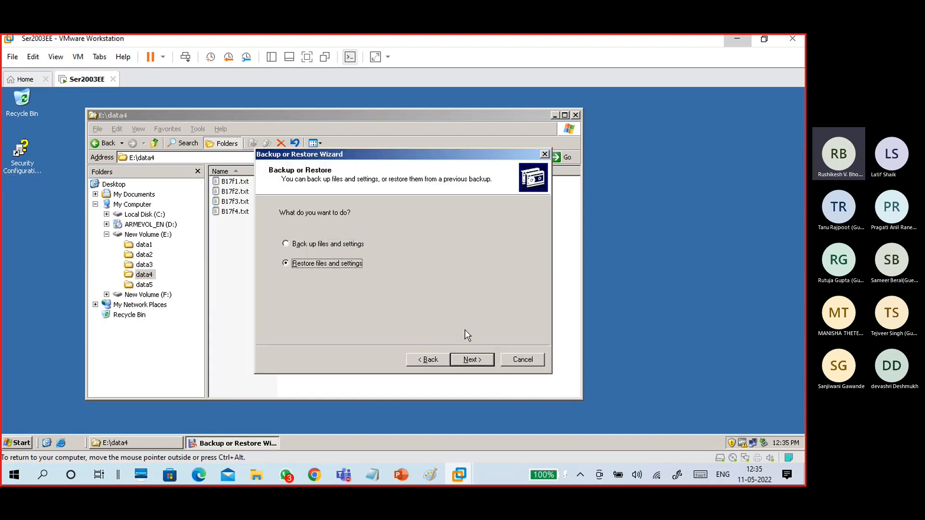
pyautogui.click(471, 360)
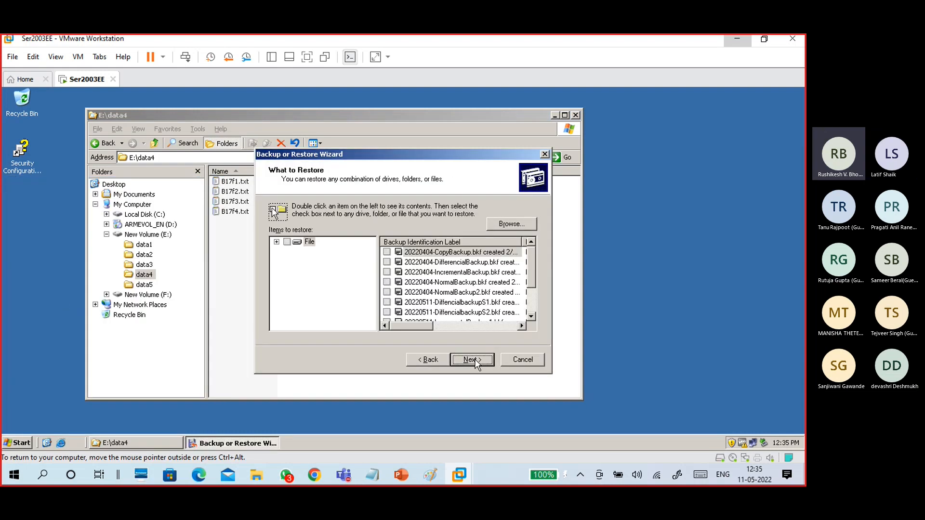
pyautogui.click(471, 293)
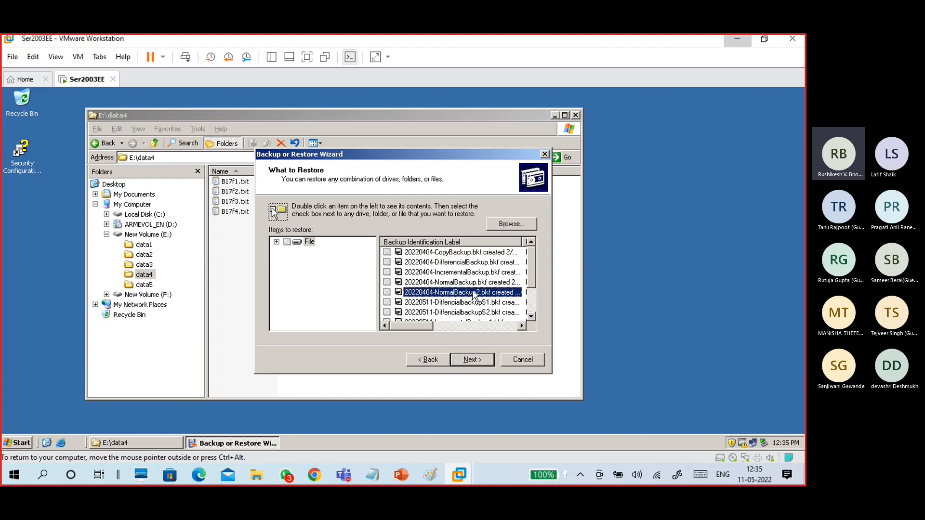
pyautogui.scroll(-1, 472, 303)
pyautogui.click(475, 304)
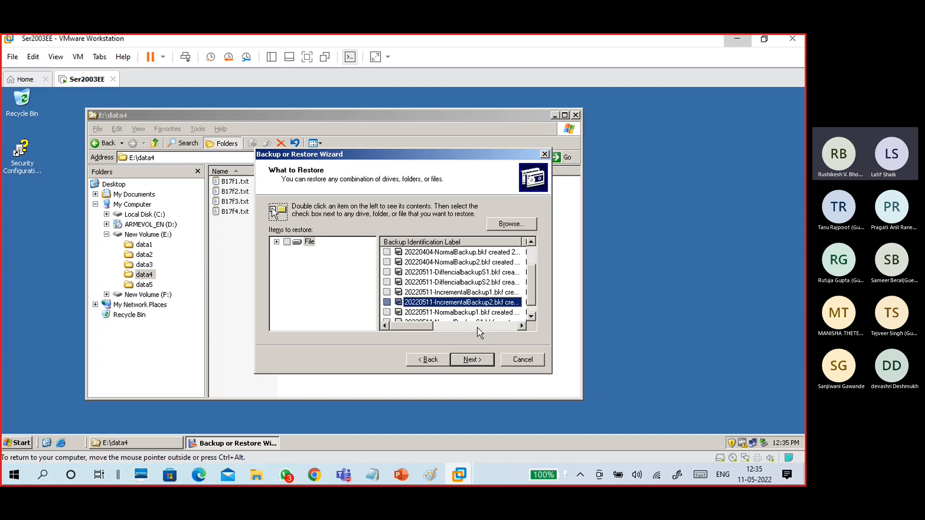
pyautogui.click(474, 360)
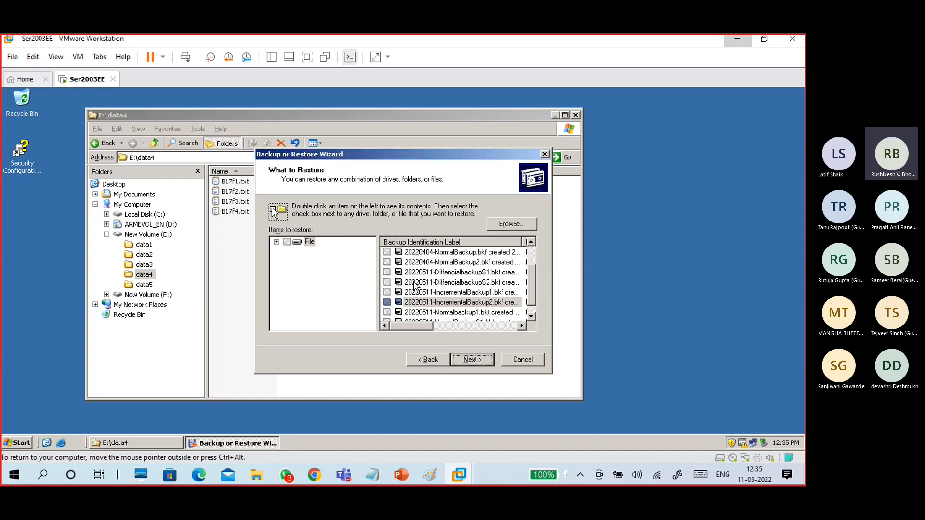
pyautogui.click(414, 283)
# Expand IncrementalBackup2 to drive E: and mark the data4 folder for restoring.
pyautogui.doubleClick(429, 303)
pyautogui.doubleClick(331, 309)
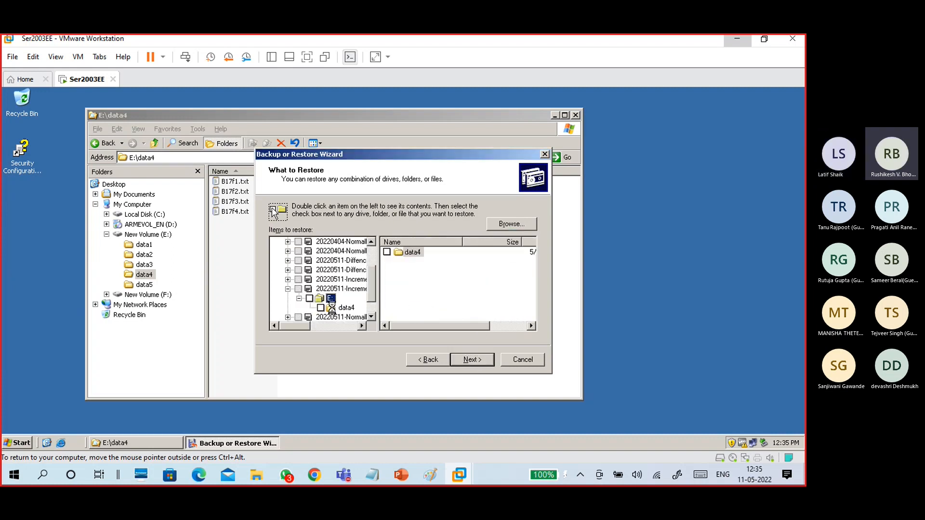
pyautogui.click(346, 308)
pyautogui.click(321, 308)
pyautogui.click(456, 361)
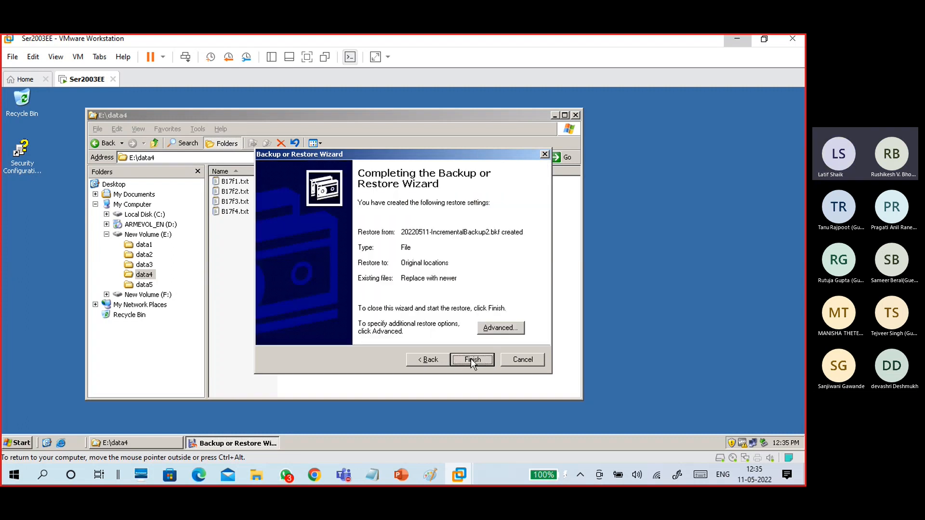
# Keep the original location and default advanced options, then start the data4 restore.
pyautogui.click(490, 331)
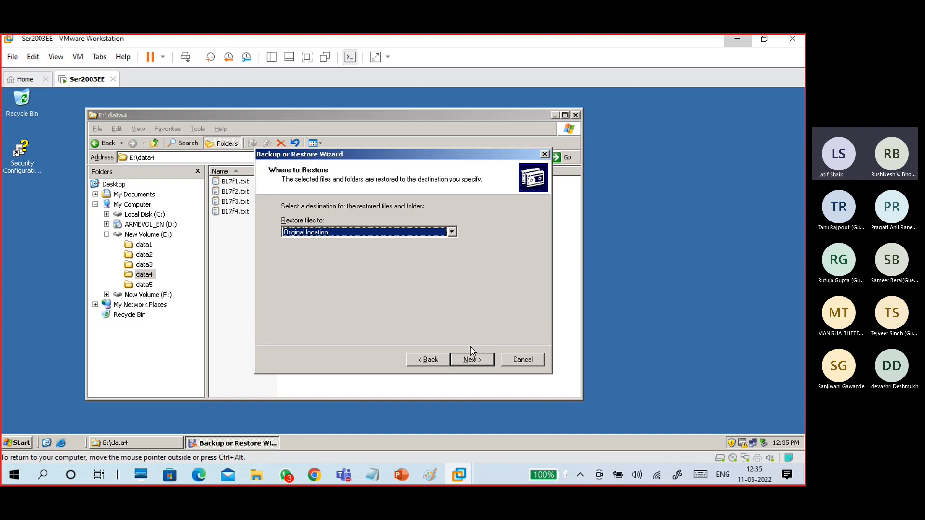
pyautogui.click(474, 361)
pyautogui.click(474, 360)
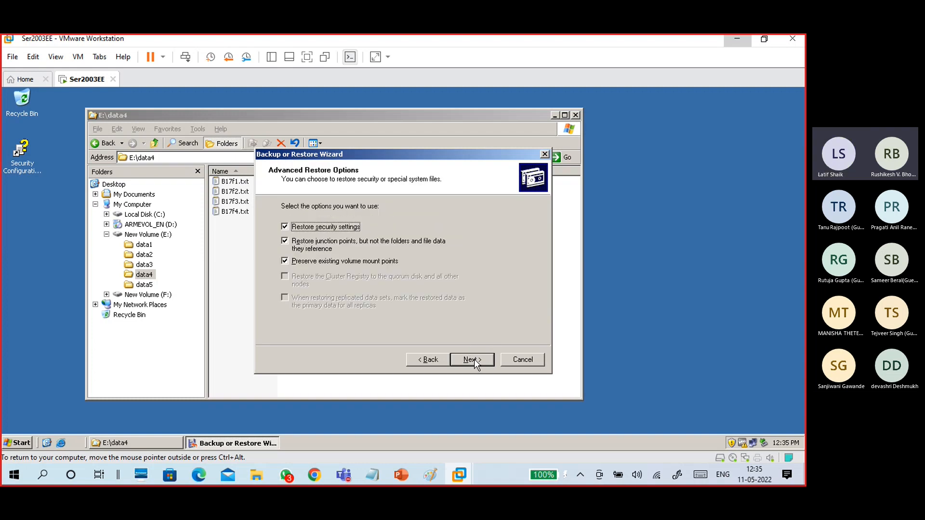
pyautogui.click(474, 360)
pyautogui.click(473, 360)
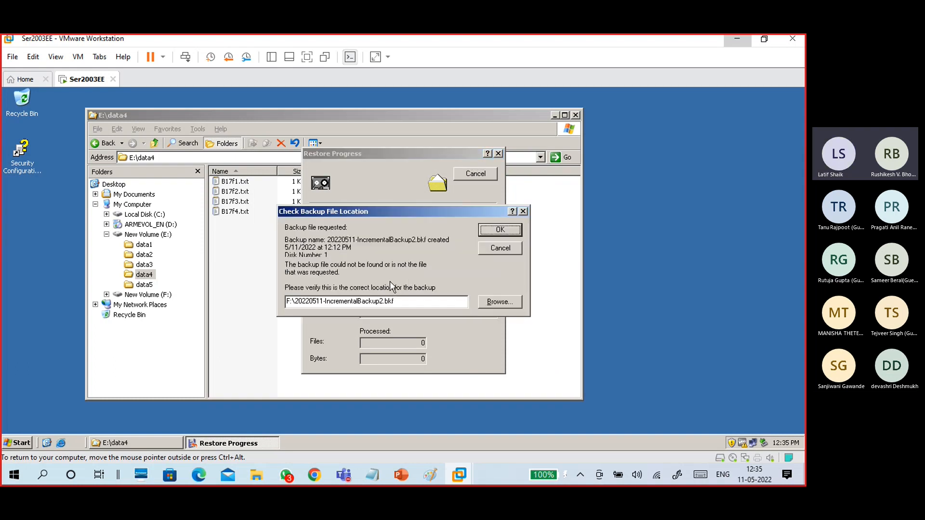
# Confirm the backup file location, review the restore report's file count, then close the report and progress window.
pyautogui.click(490, 230)
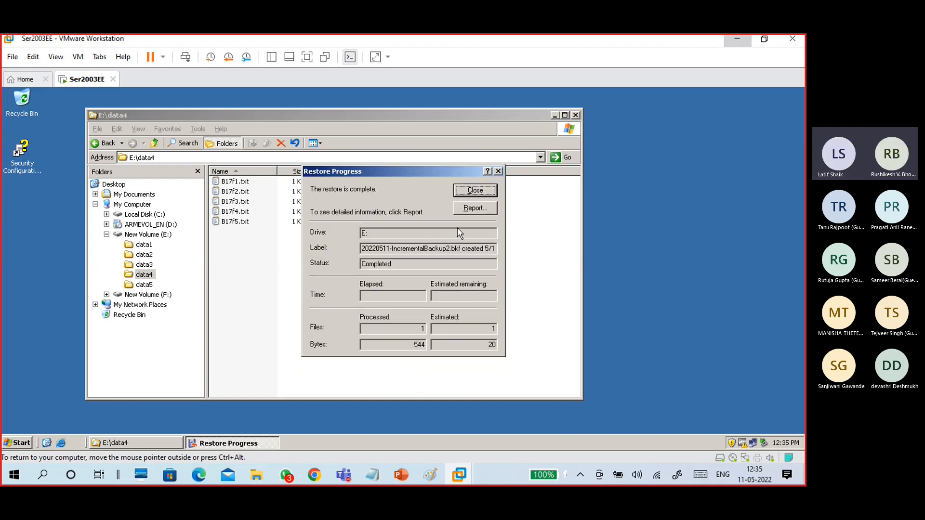
pyautogui.click(466, 208)
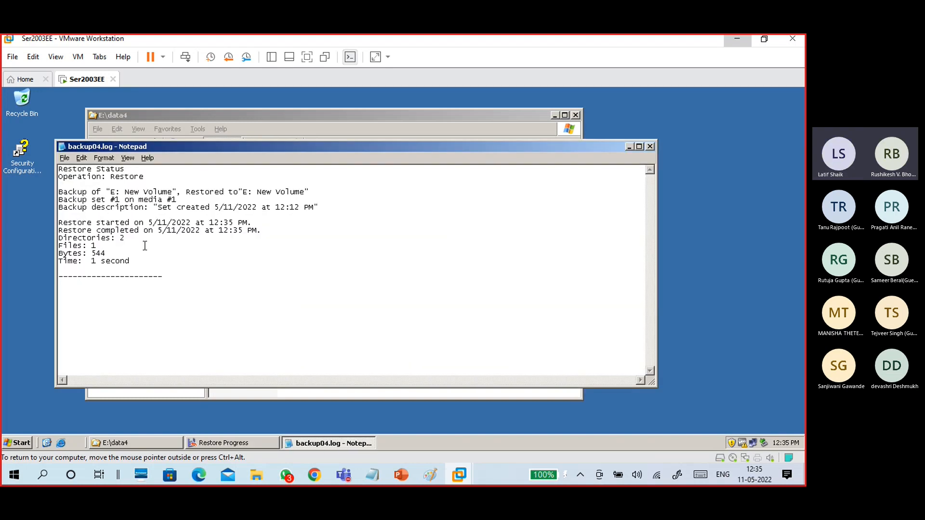
pyautogui.moveTo(114, 246); pyautogui.dragTo(27, 247)
pyautogui.click(207, 253)
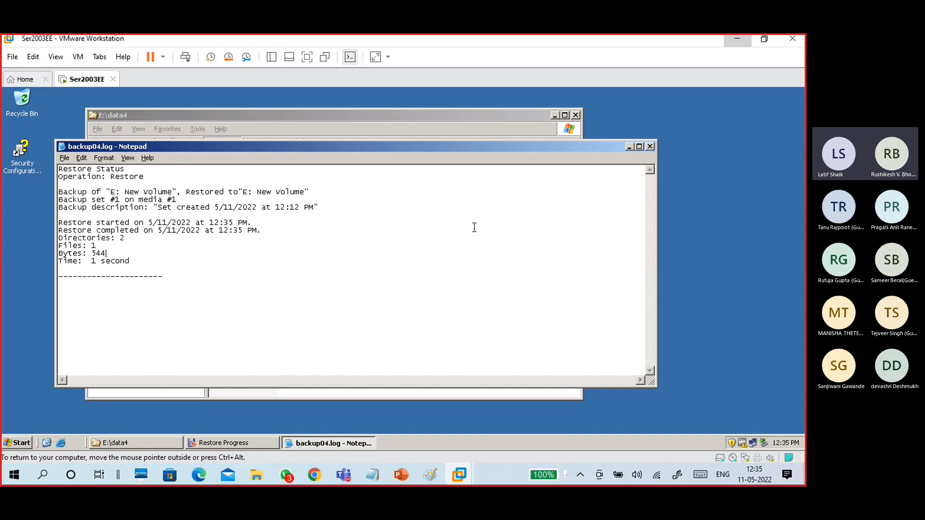
pyautogui.click(650, 147)
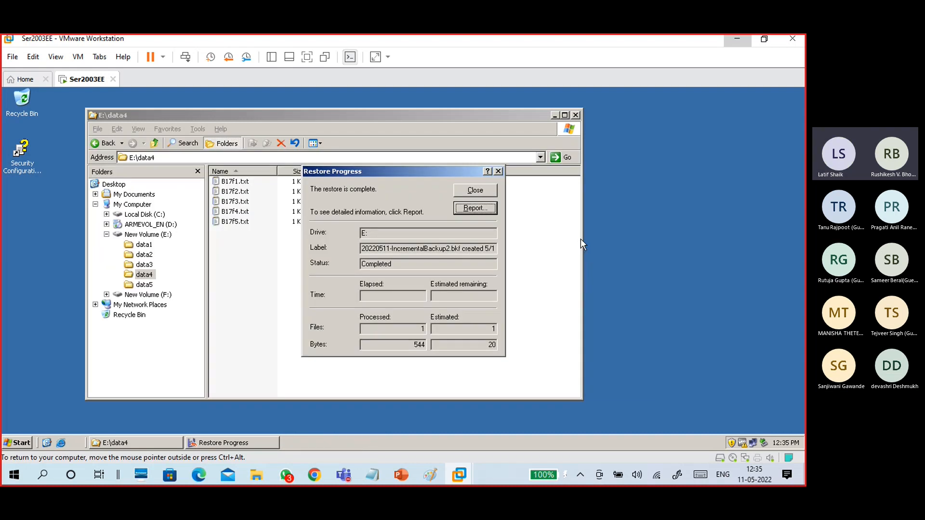
pyautogui.click(464, 189)
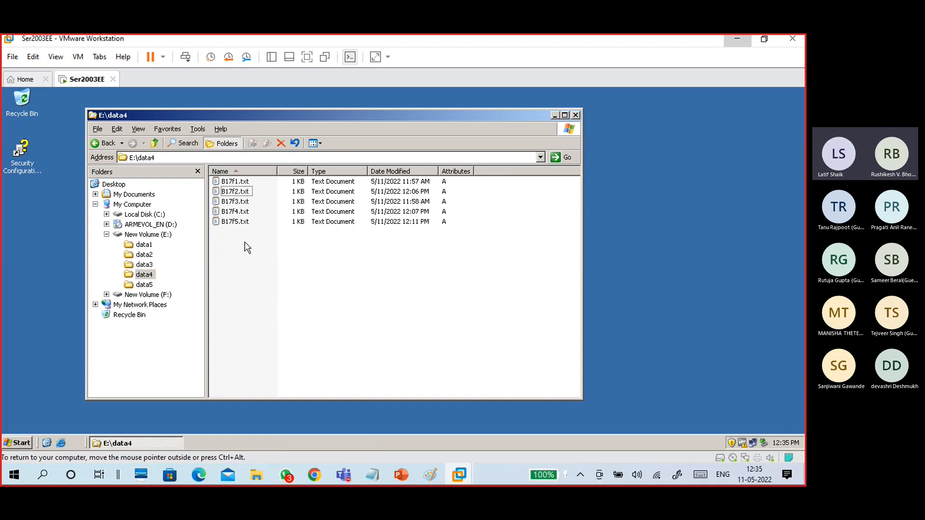
# Check the five B17f files in data4 and open B17f5.txt to verify it reads 'this si b17 f5 file'.
pyautogui.moveTo(245, 251); pyautogui.dragTo(239, 180)
pyautogui.click(257, 271)
pyautogui.doubleClick(240, 223)
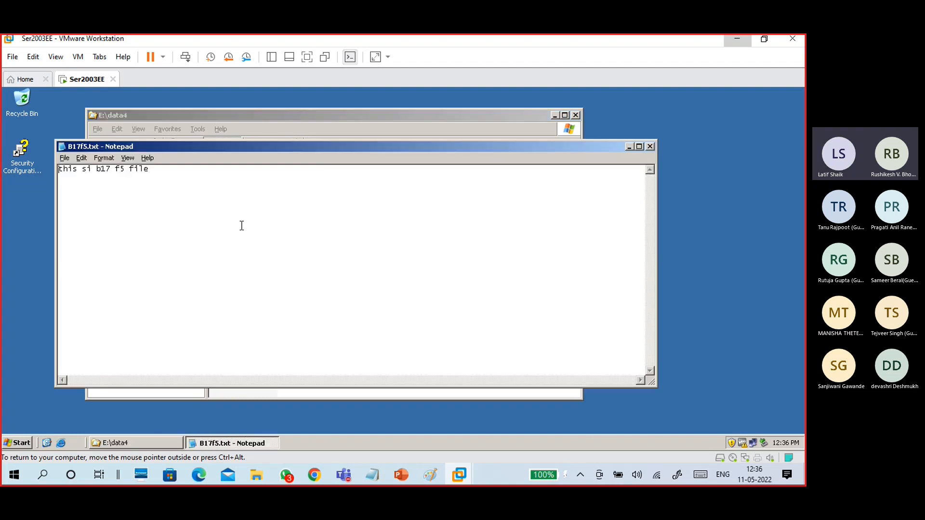
pyautogui.click(650, 146)
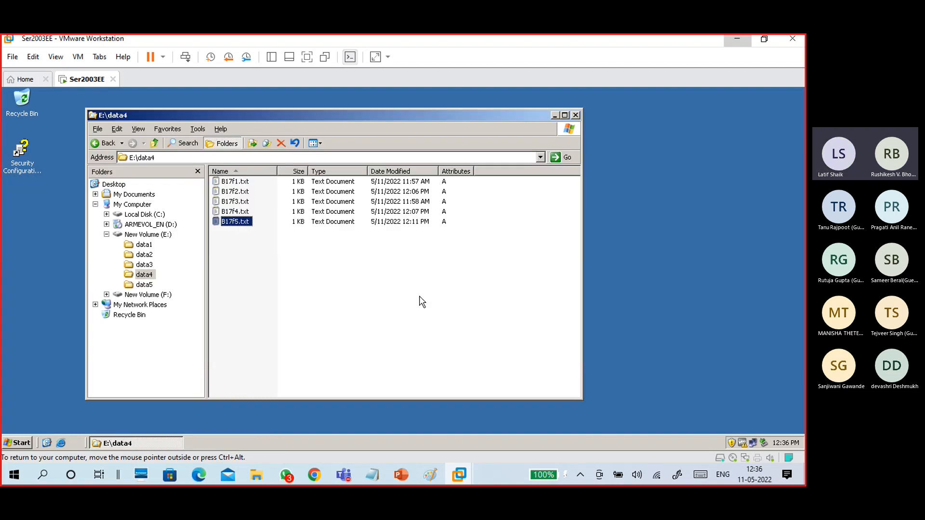
# Open data5, select all five B17s text files with Ctrl+A, and delete them.
pyautogui.click(236, 283)
pyautogui.click(145, 286)
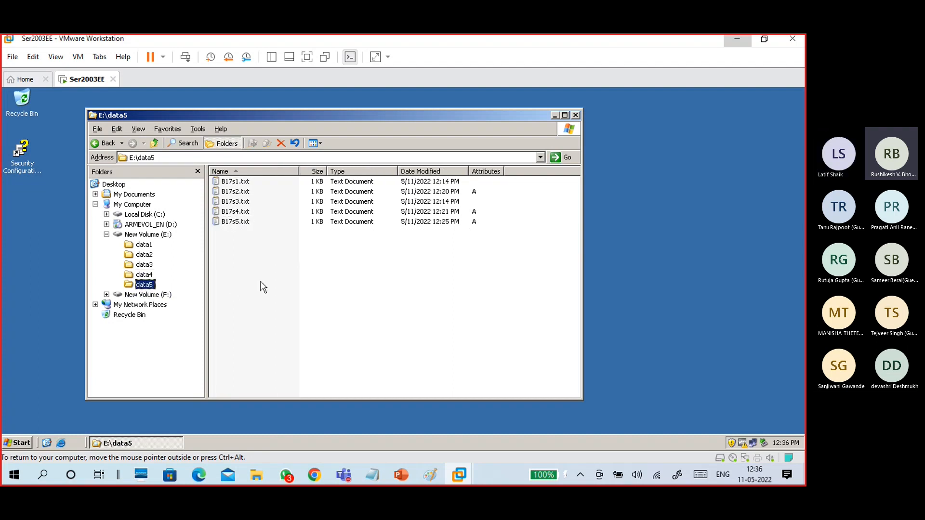
pyautogui.click(259, 251)
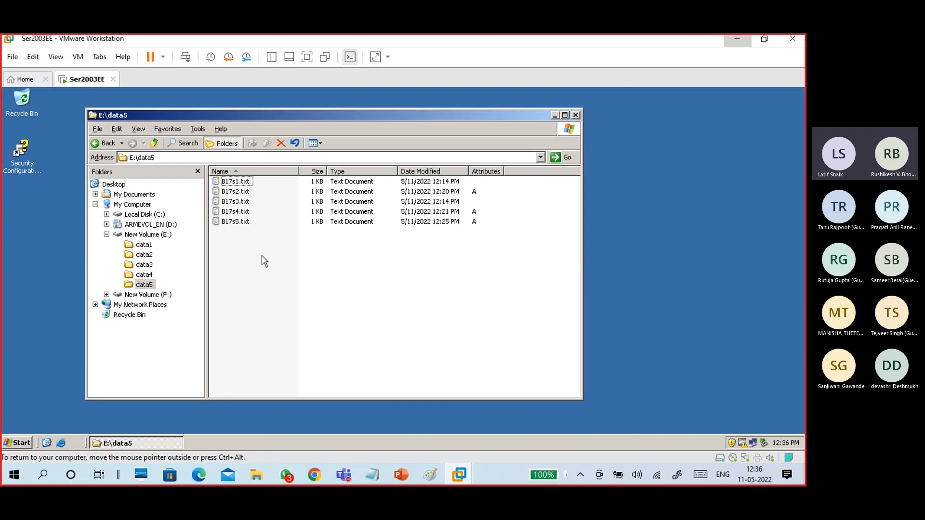
pyautogui.click(238, 202)
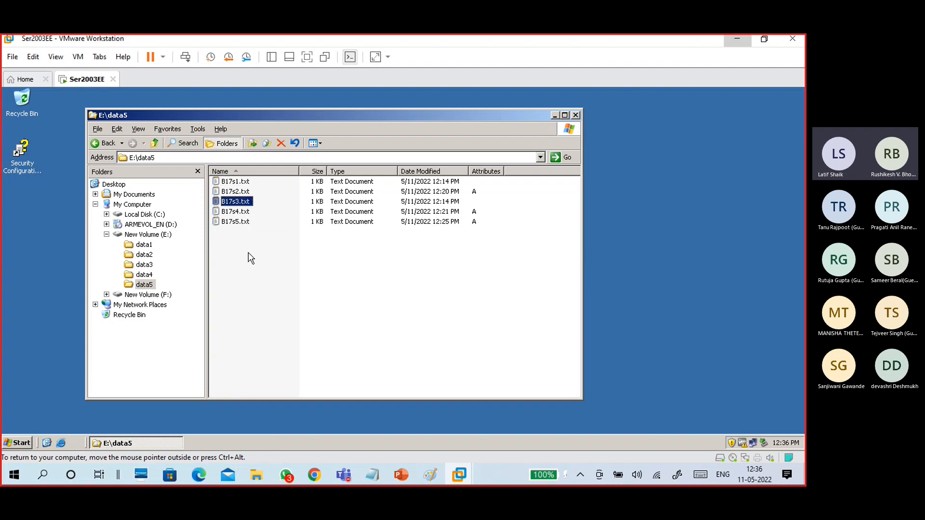
pyautogui.hotkey('ctrl', 'a')
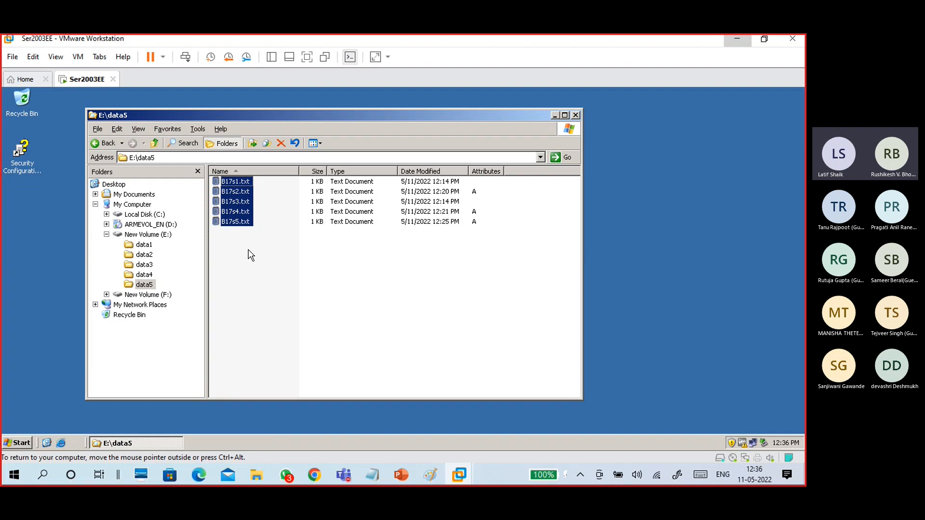
pyautogui.press('Delete')
pyautogui.press('Return')
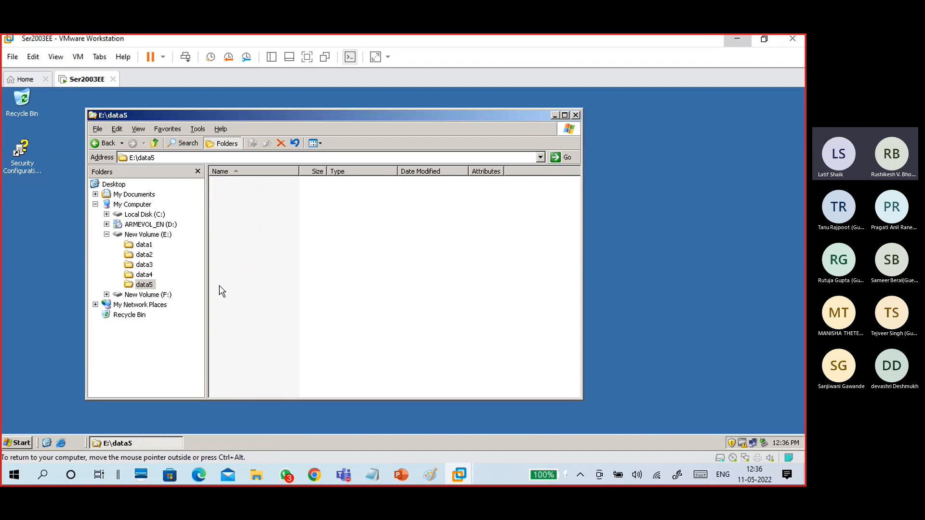
# Launch the Backup utility from the Start menu and choose to restore files and settings.
pyautogui.click(15, 444)
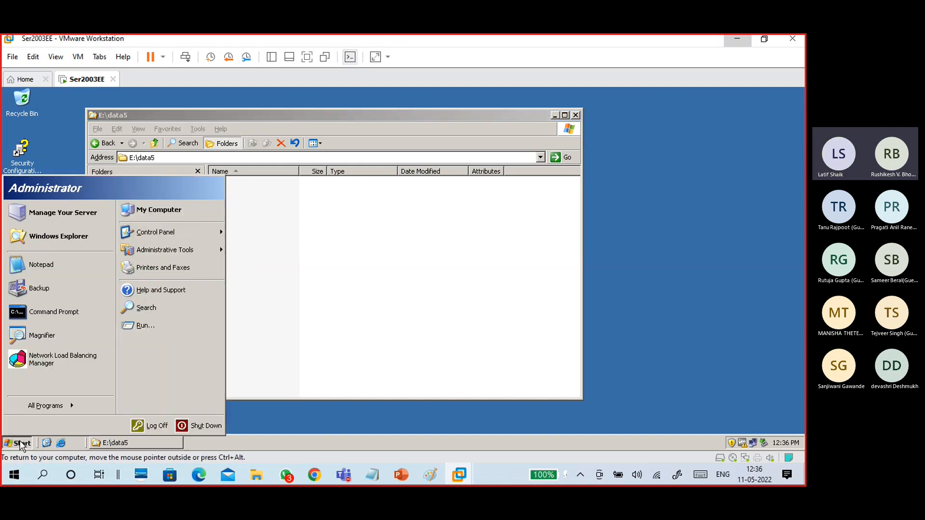
pyautogui.click(59, 283)
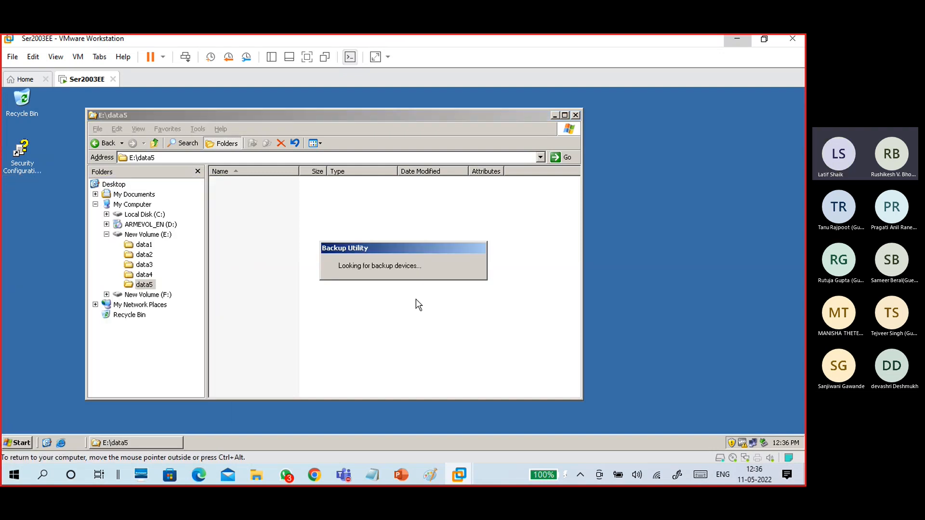
pyautogui.click(474, 360)
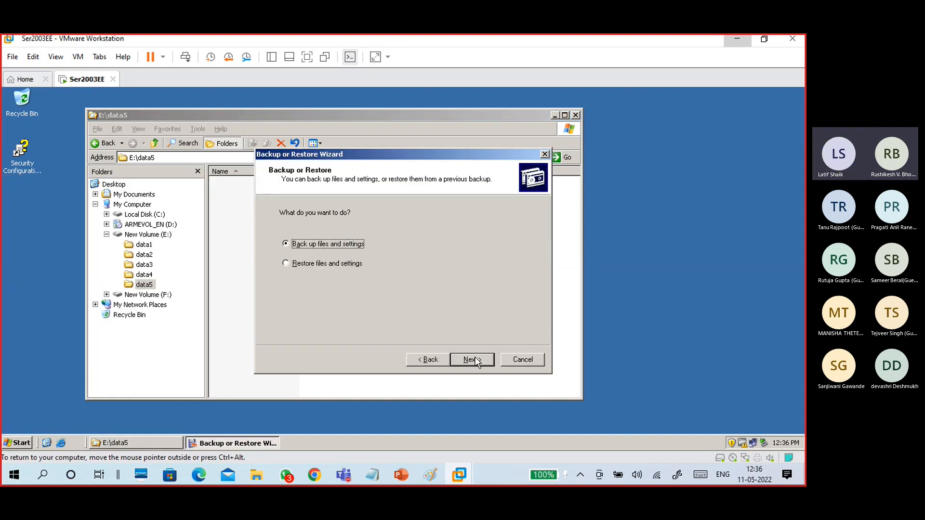
pyautogui.click(338, 263)
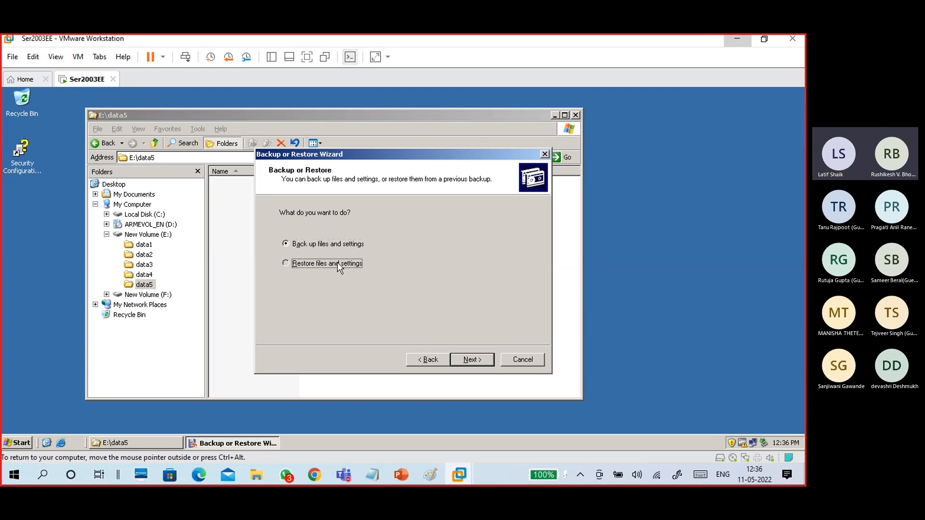
pyautogui.click(472, 359)
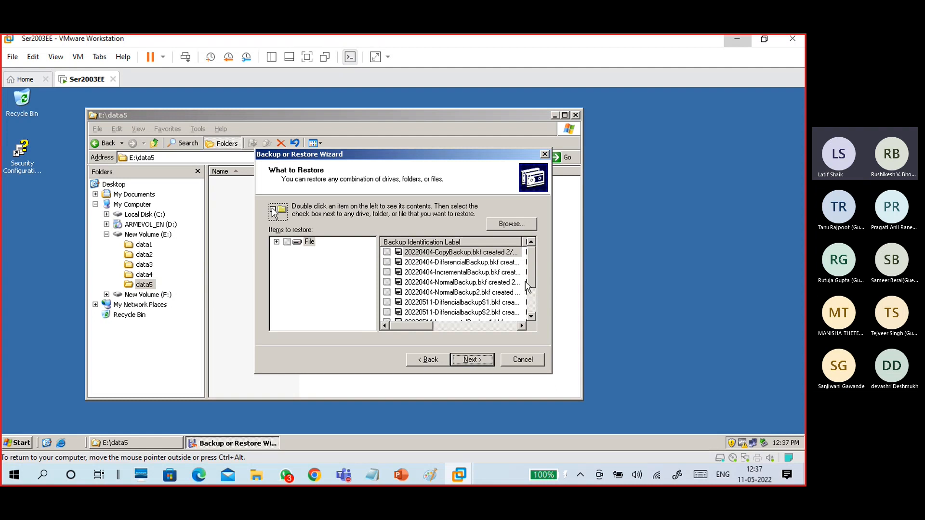
# Pick the 20220511-NormalBackupS1.bkf set and tick E:\data5 for restoring.
pyautogui.moveTo(531, 279); pyautogui.dragTo(532, 301)
pyautogui.click(483, 313)
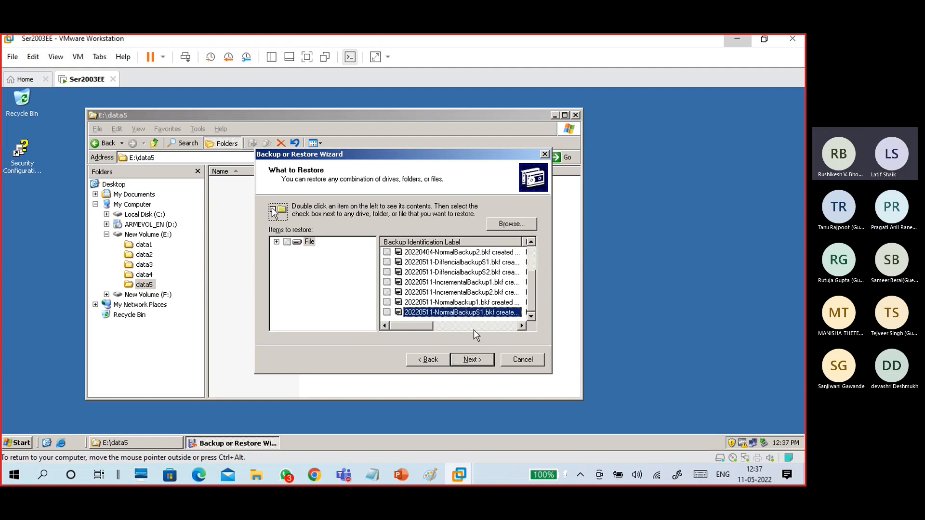
pyautogui.doubleClick(470, 313)
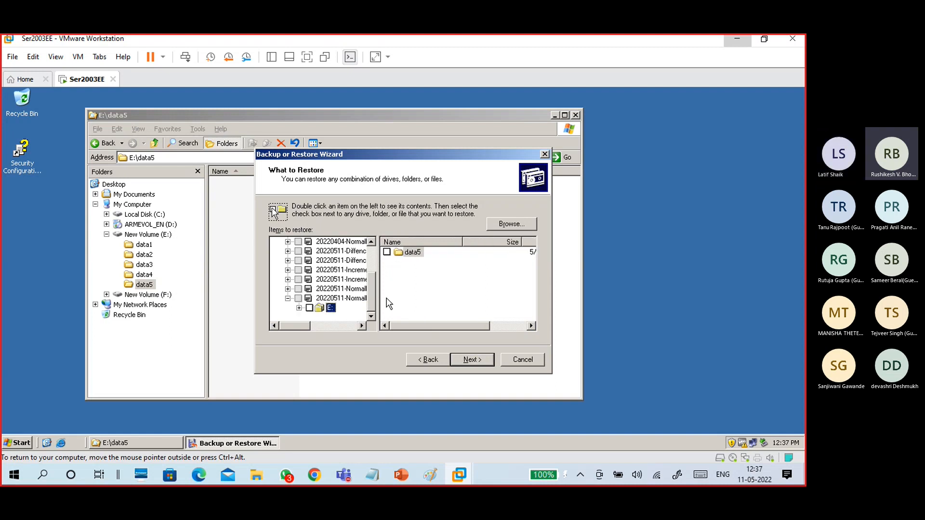
pyautogui.click(300, 308)
pyautogui.click(310, 299)
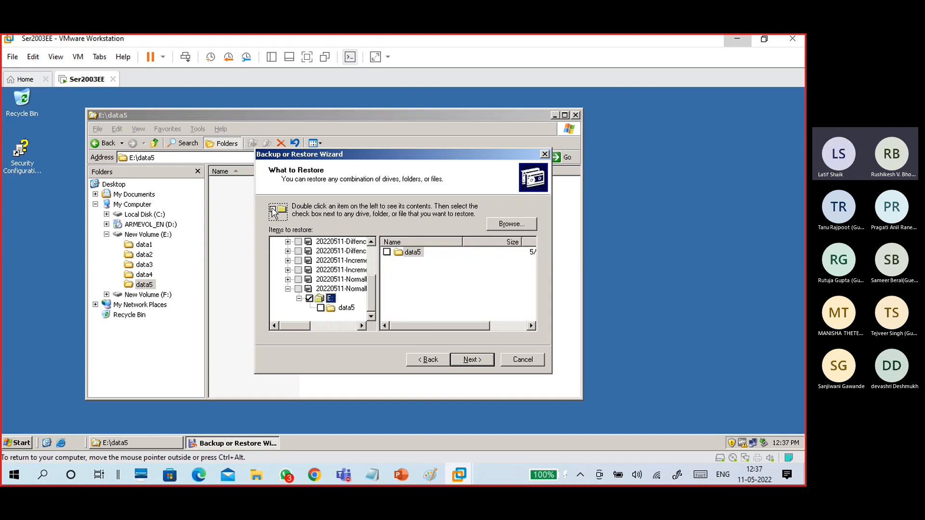
pyautogui.click(347, 308)
pyautogui.click(470, 360)
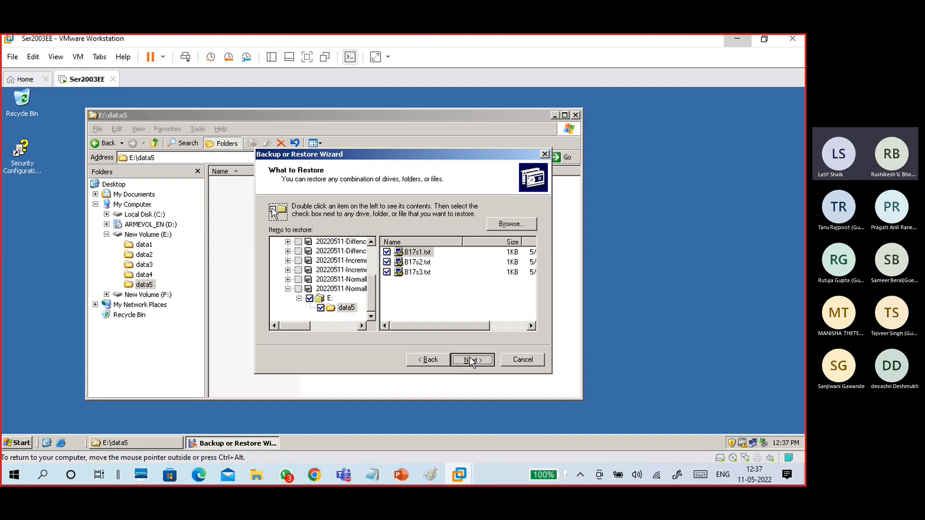
# Restore to the original location, replacing only older files, then review the report and close it.
pyautogui.click(488, 327)
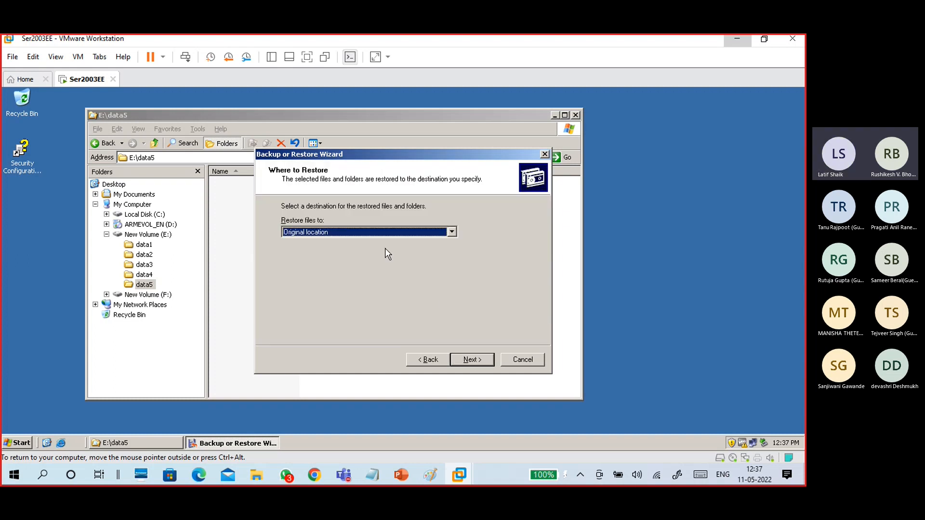
pyautogui.click(466, 360)
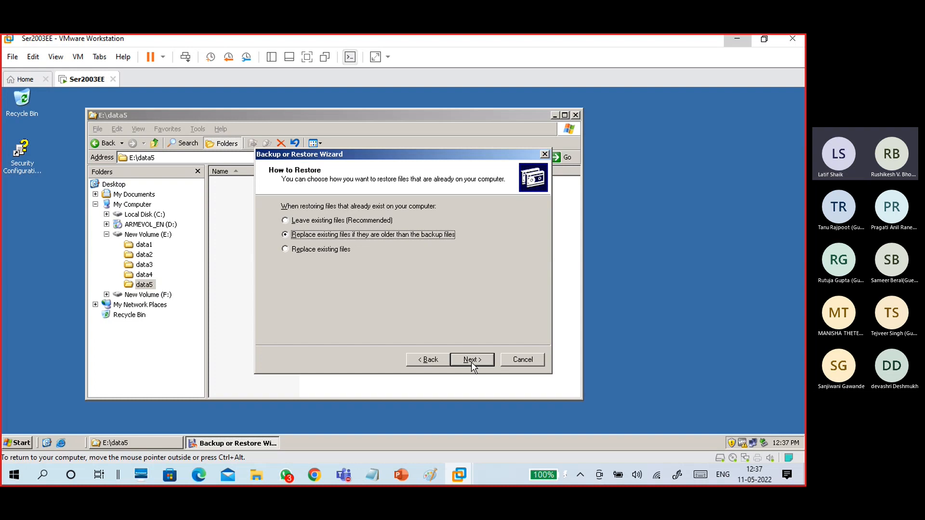
pyautogui.click(472, 362)
pyautogui.click(471, 363)
pyautogui.click(472, 362)
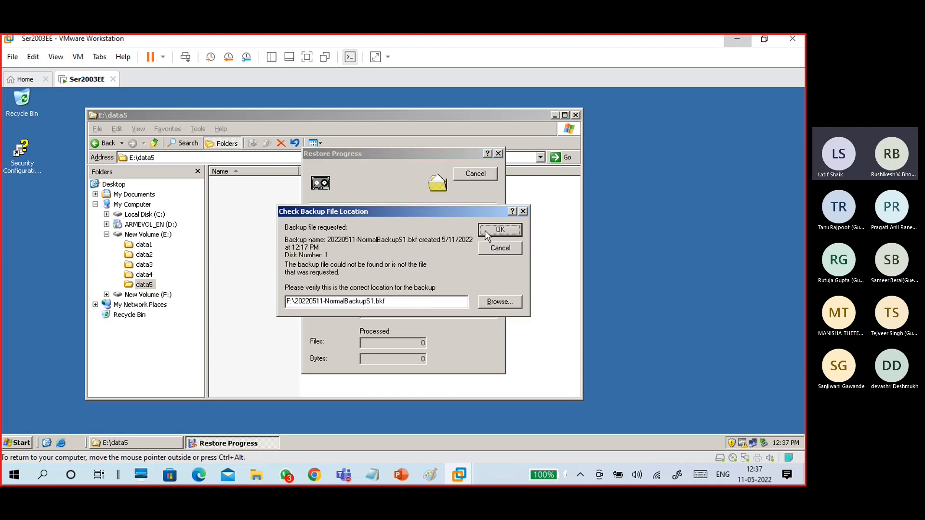
pyautogui.click(500, 230)
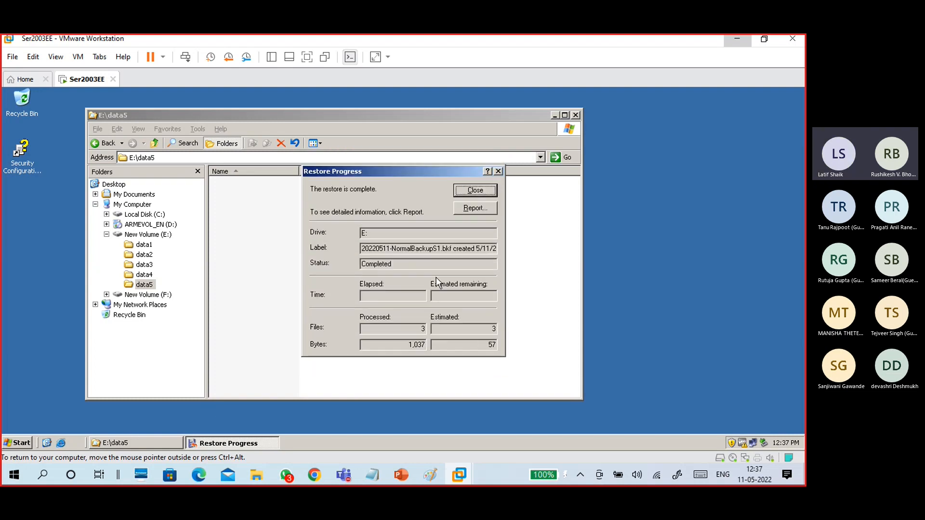
pyautogui.click(465, 210)
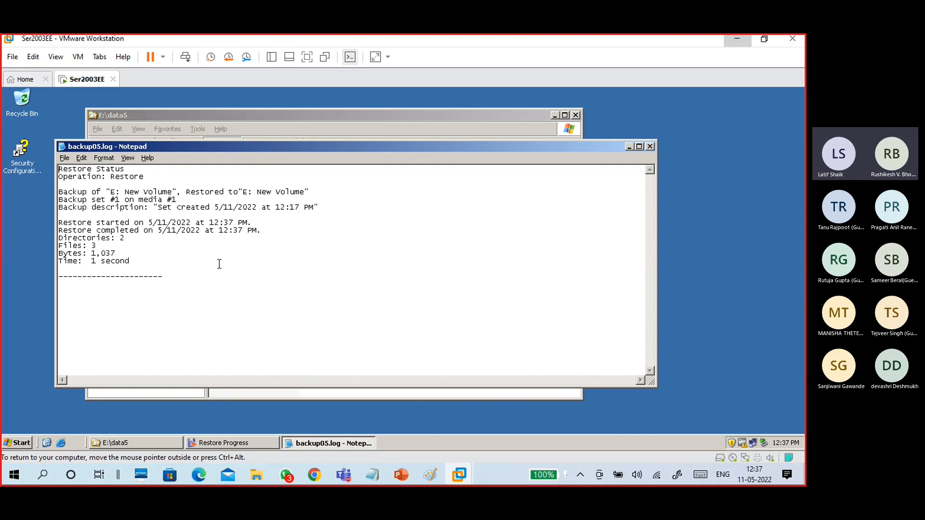
pyautogui.click(650, 147)
pyautogui.click(499, 171)
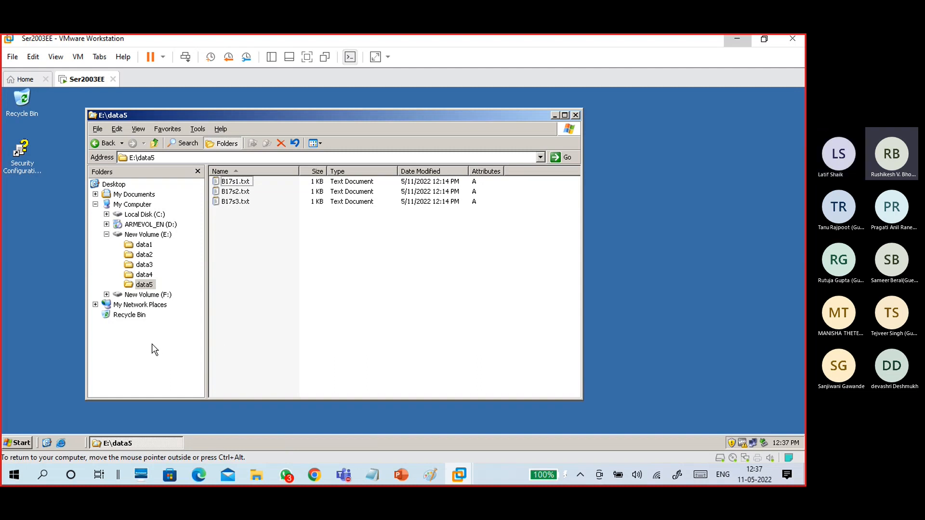
# Check the differential backup files on drive F:, then start the Backup utility in restore mode.
pyautogui.click(145, 295)
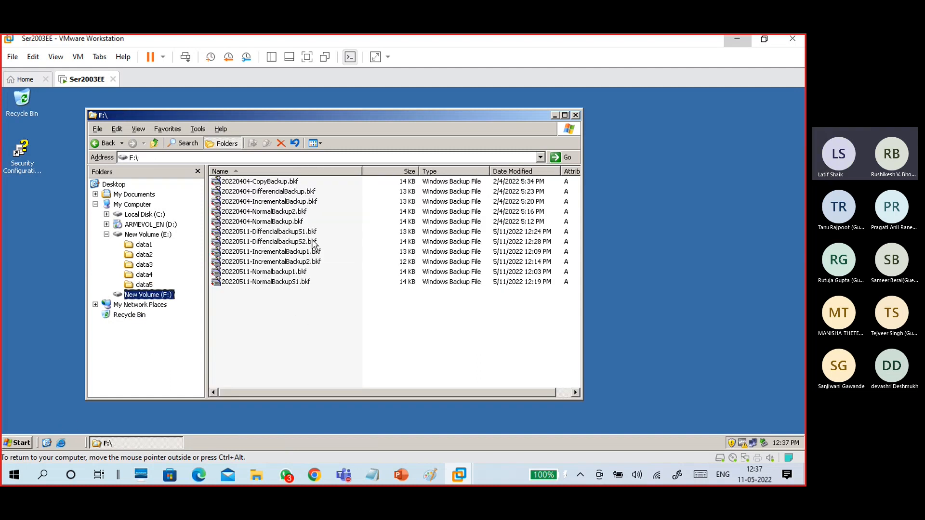
pyautogui.click(302, 233)
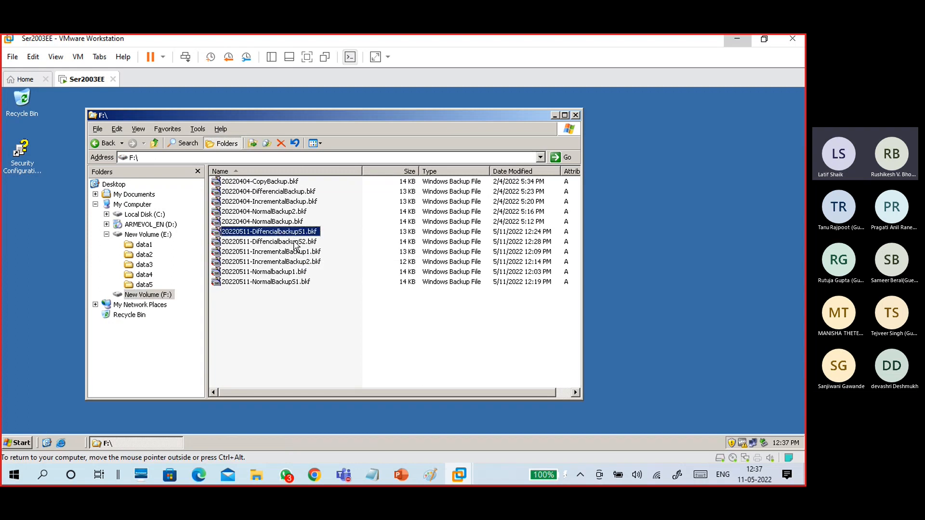
pyautogui.click(295, 242)
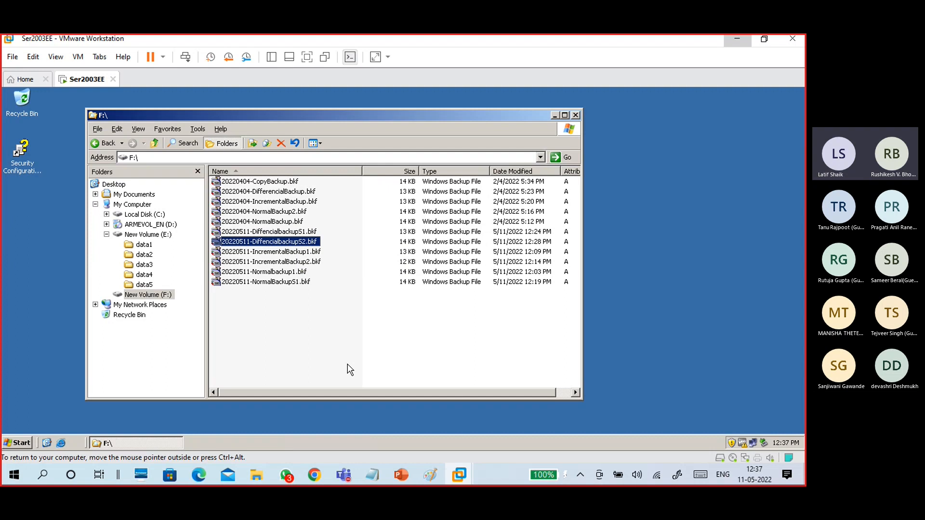
pyautogui.click(9, 444)
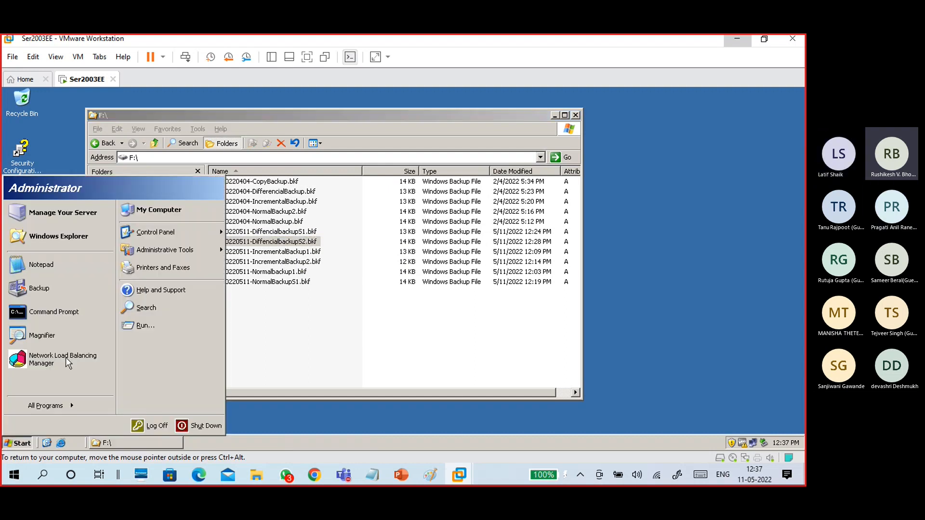
pyautogui.click(57, 288)
pyautogui.click(470, 359)
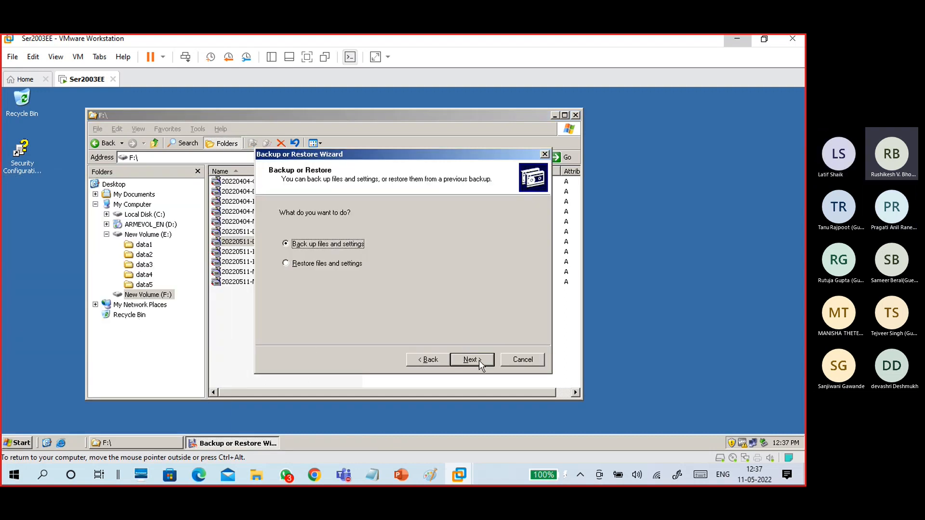
pyautogui.click(325, 265)
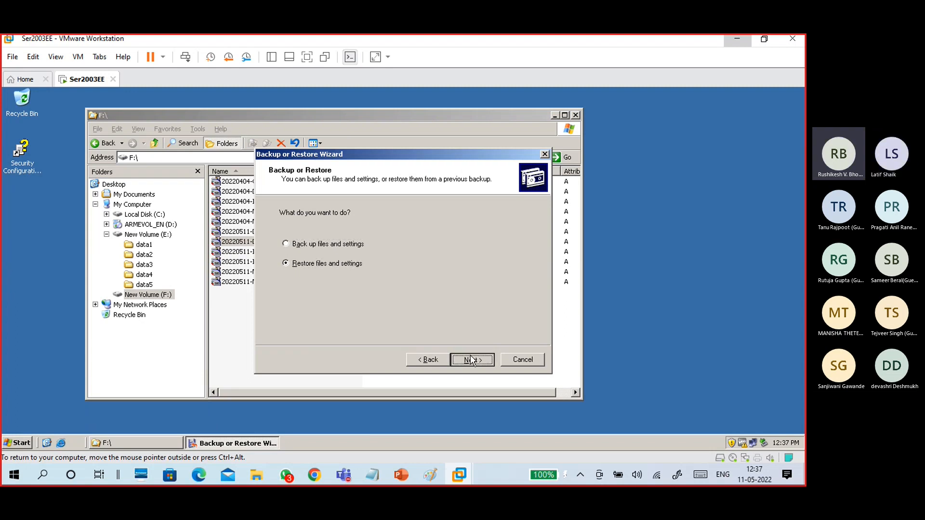
pyautogui.click(470, 359)
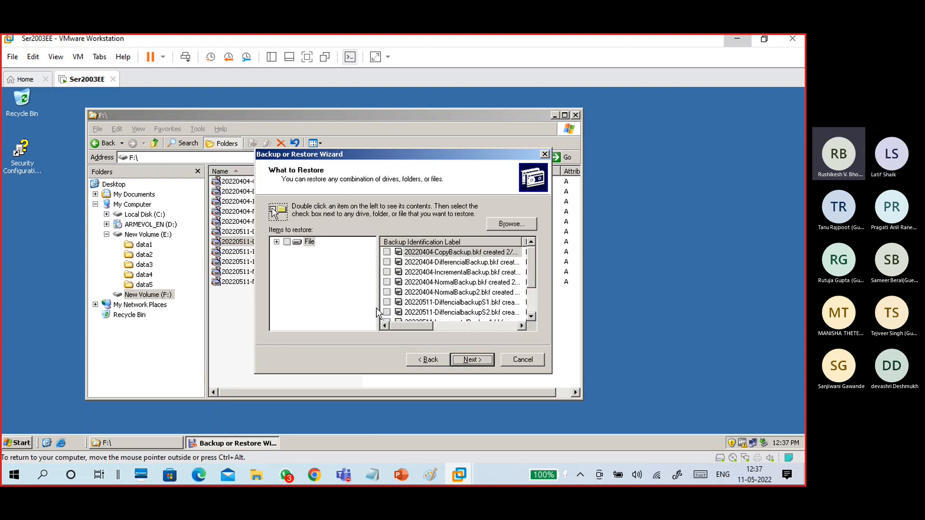
# Select the 20220511-DiffencialbackupS2.bkf set and tick E:\data5 for restoring.
pyautogui.click(481, 314)
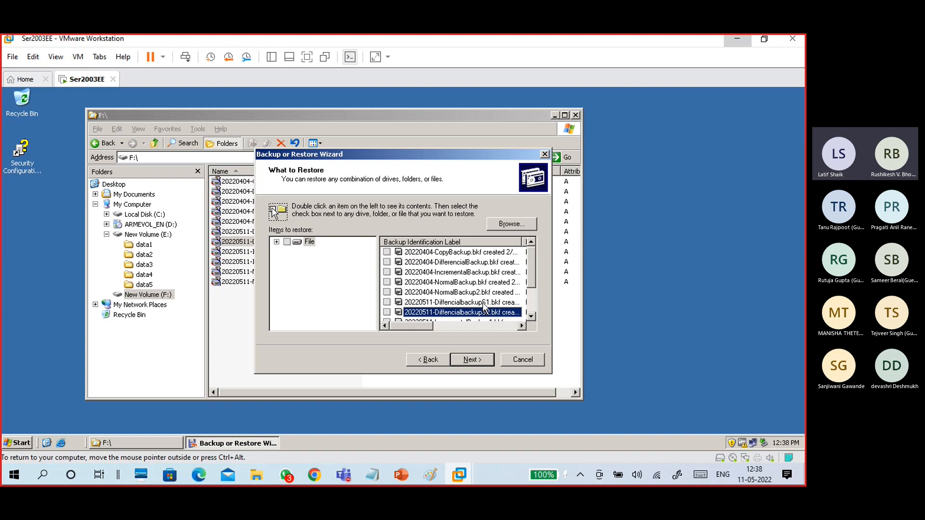
pyautogui.press('Up')
pyautogui.click(484, 315)
pyautogui.click(479, 363)
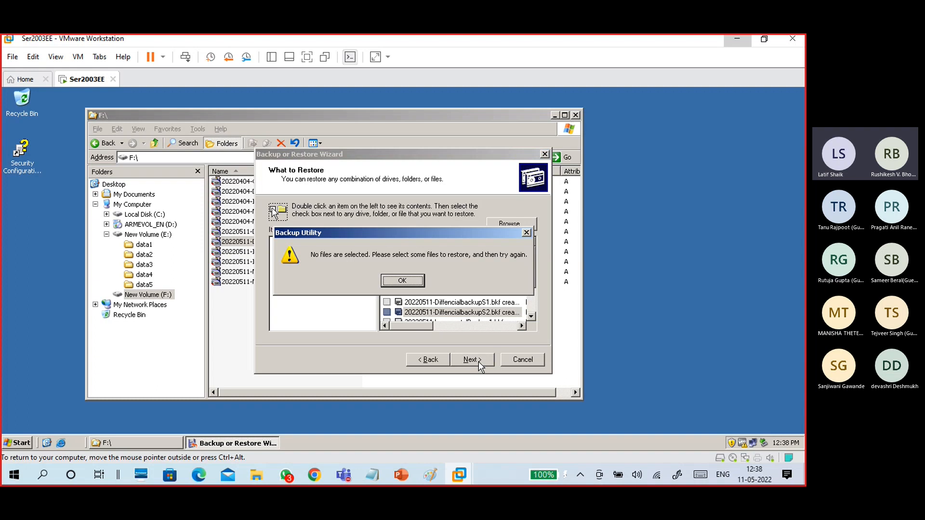
pyautogui.click(417, 278)
pyautogui.doubleClick(433, 312)
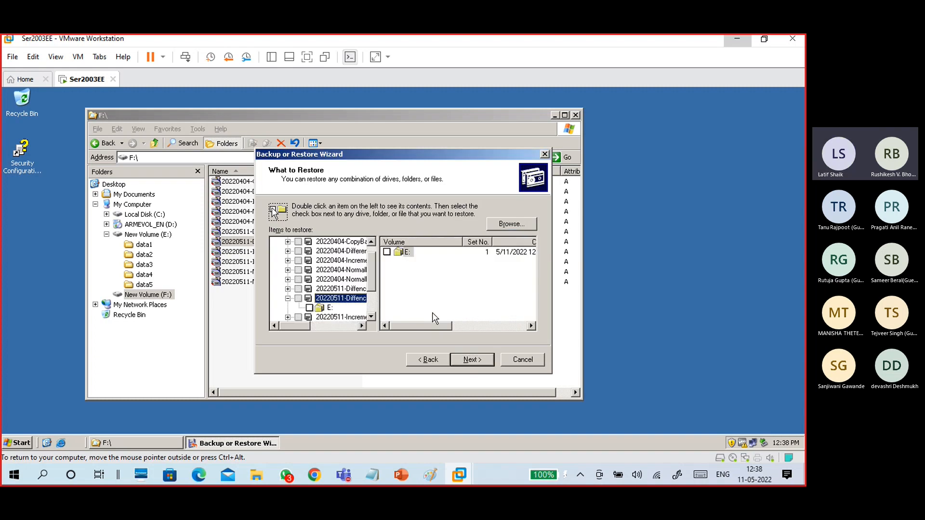
pyautogui.click(330, 308)
pyautogui.click(309, 308)
pyautogui.click(299, 308)
pyautogui.click(353, 308)
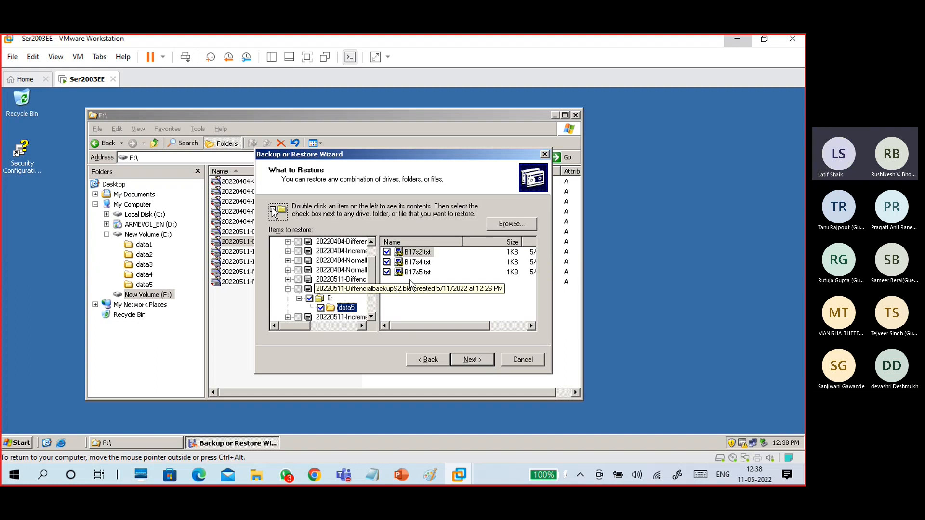
# Keep the original restore location and default advanced options, then start the restore.
pyautogui.click(469, 360)
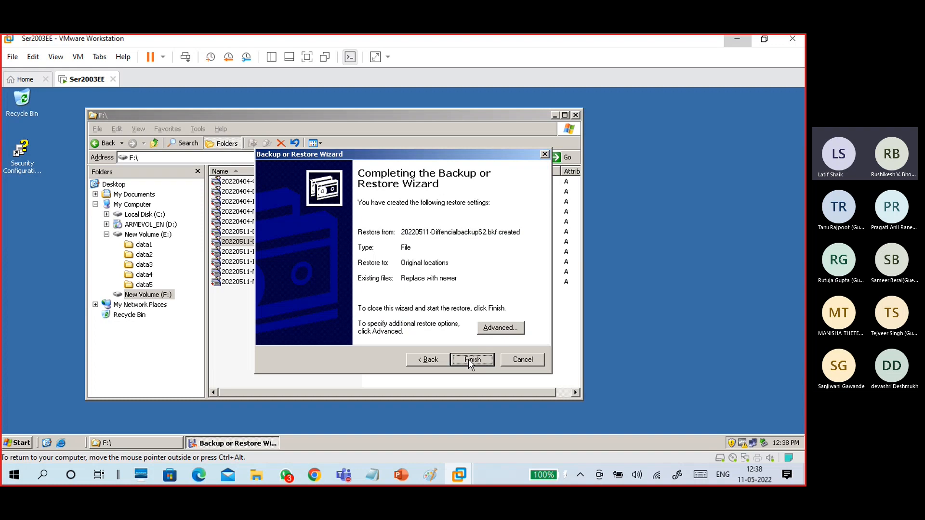
pyautogui.click(491, 329)
pyautogui.click(470, 360)
pyautogui.click(469, 360)
pyautogui.click(469, 360)
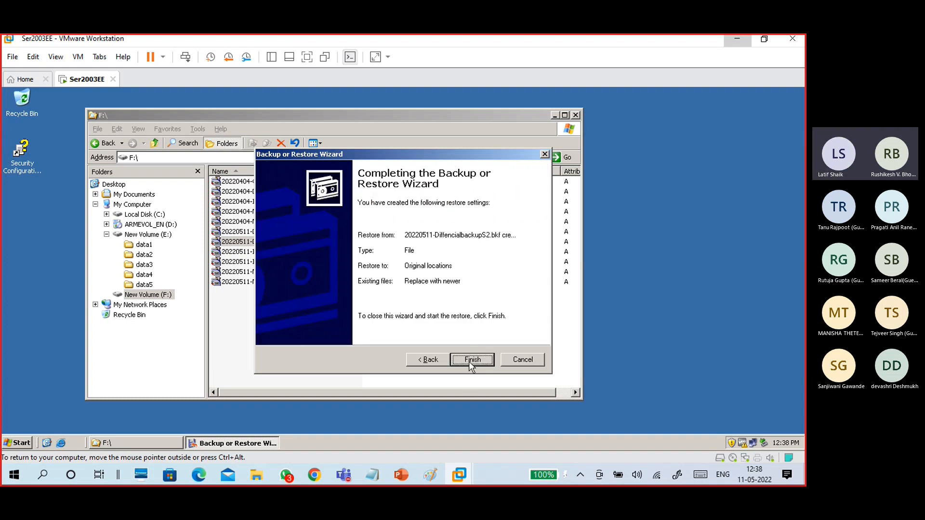
pyautogui.click(472, 360)
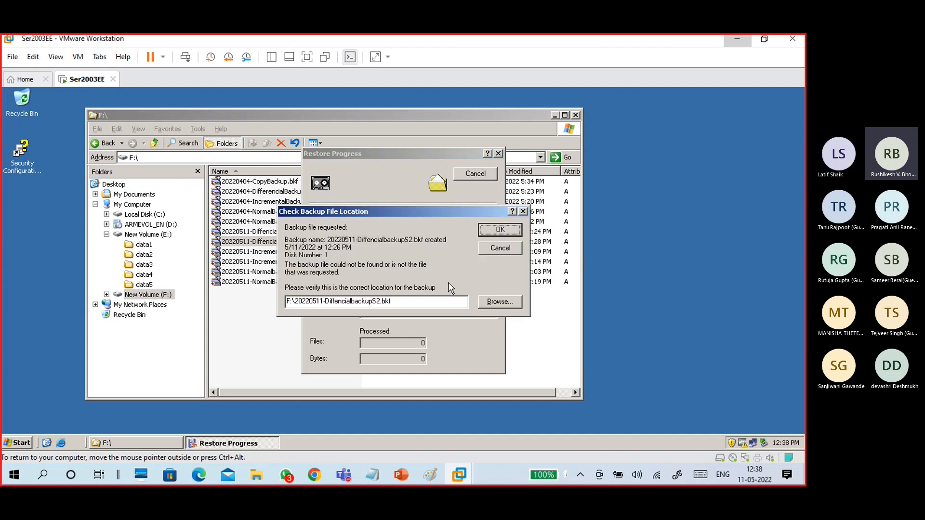
# Confirm the backup location, review the report showing 3 files, then open E:\data5.
pyautogui.click(489, 230)
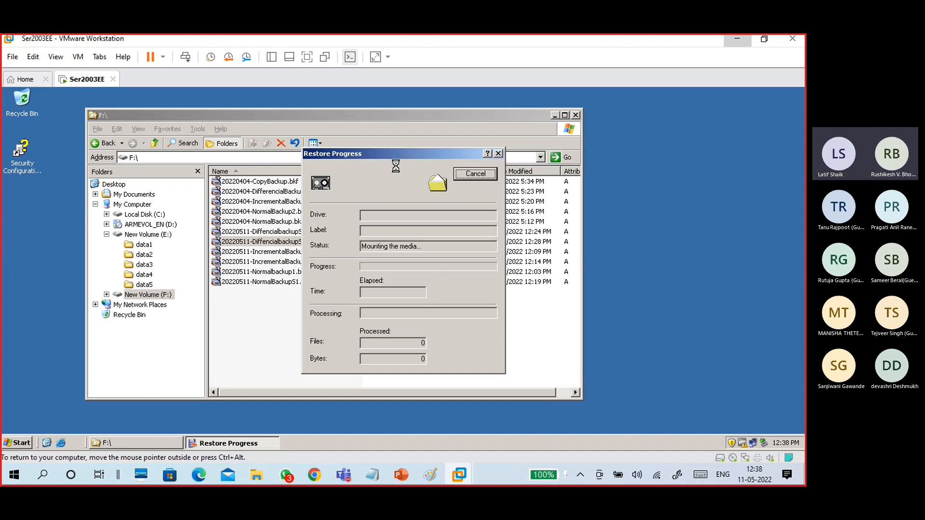
pyautogui.moveTo(392, 153); pyautogui.dragTo(510, 157)
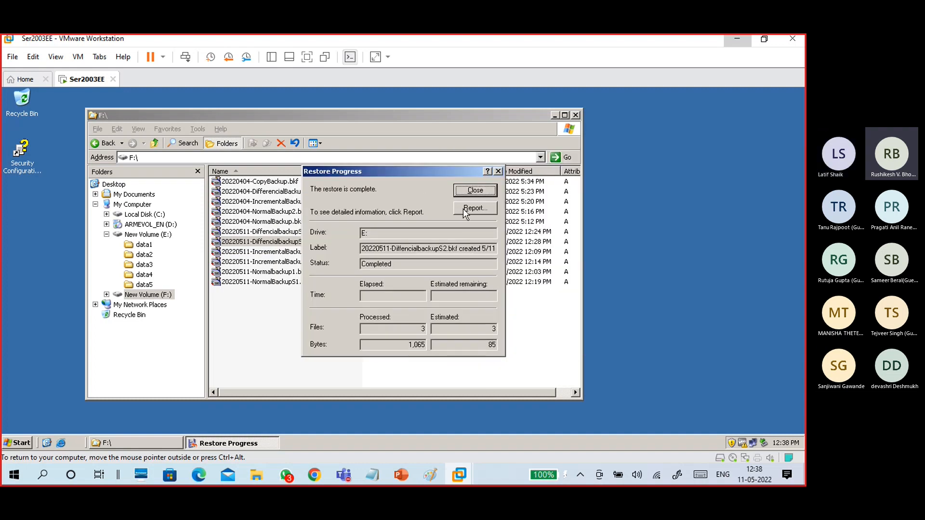
pyautogui.click(471, 212)
pyautogui.moveTo(96, 247); pyautogui.dragTo(51, 242)
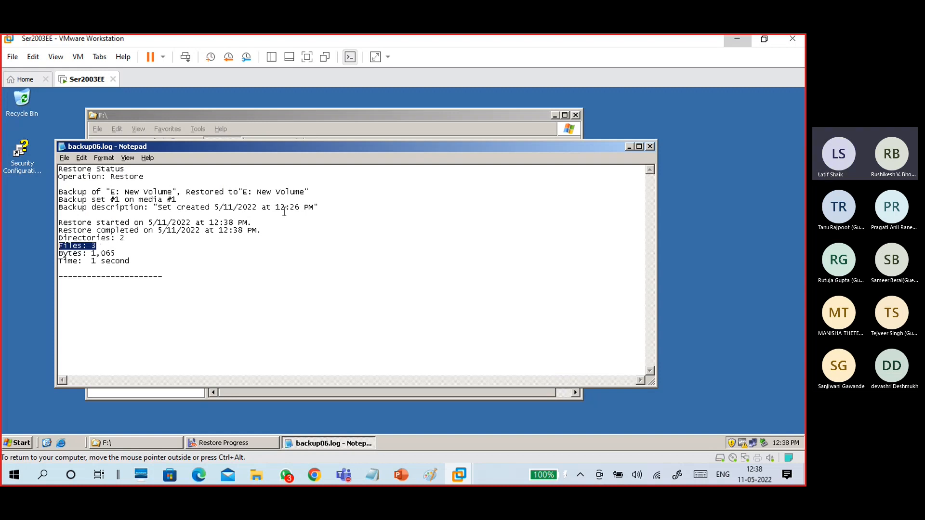
pyautogui.click(650, 146)
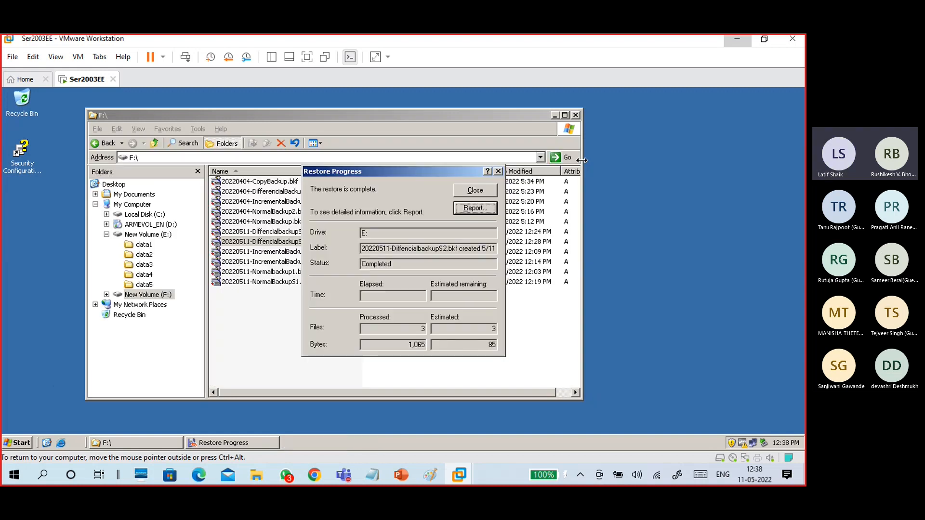
pyautogui.click(498, 171)
pyautogui.click(144, 284)
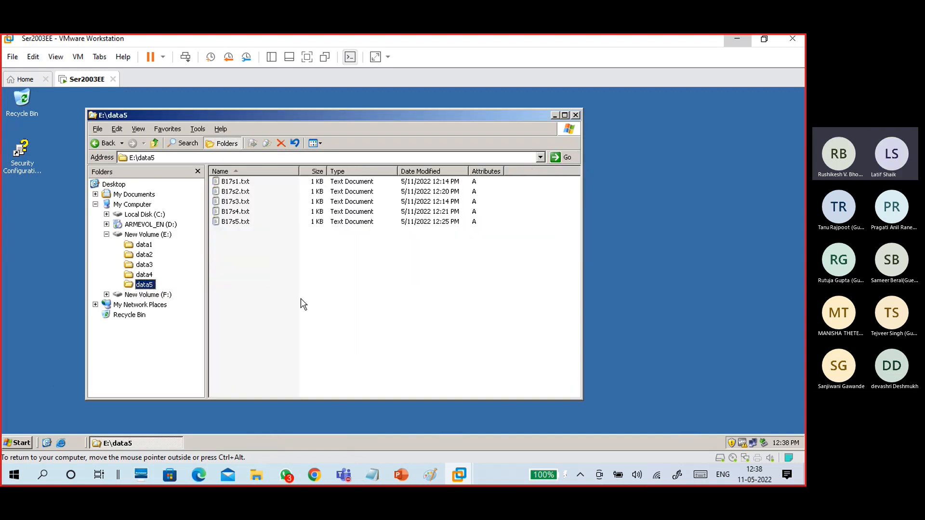
# Close the data5 folder window and refresh the guest desktop.
pyautogui.click(258, 312)
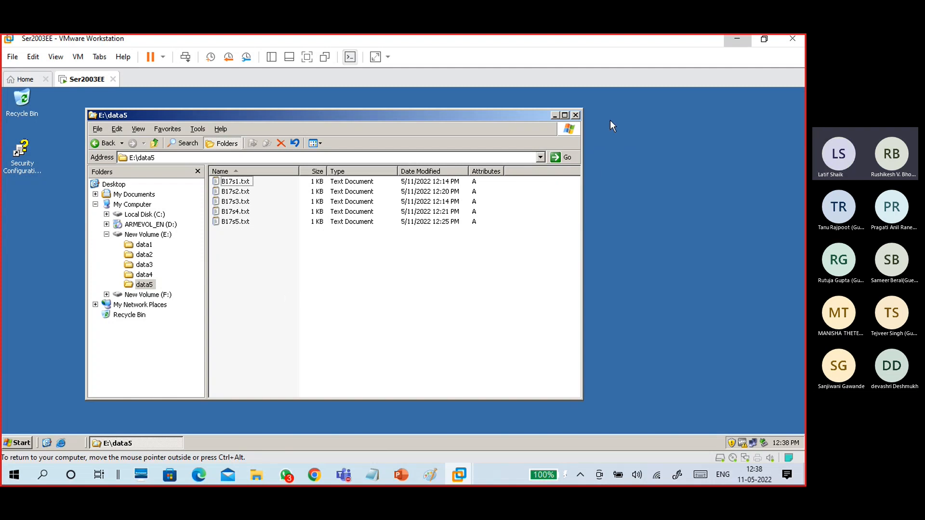
pyautogui.click(581, 116)
pyautogui.rightClick(246, 241)
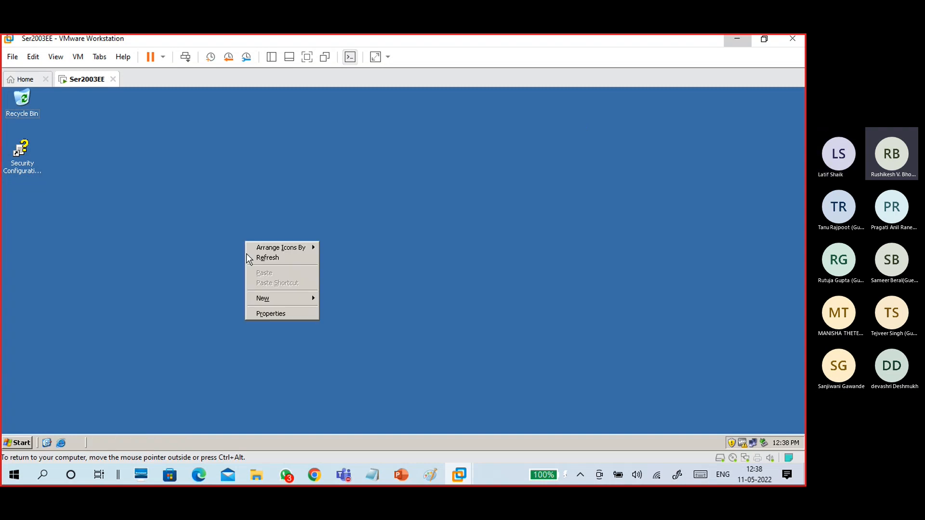
pyautogui.click(257, 259)
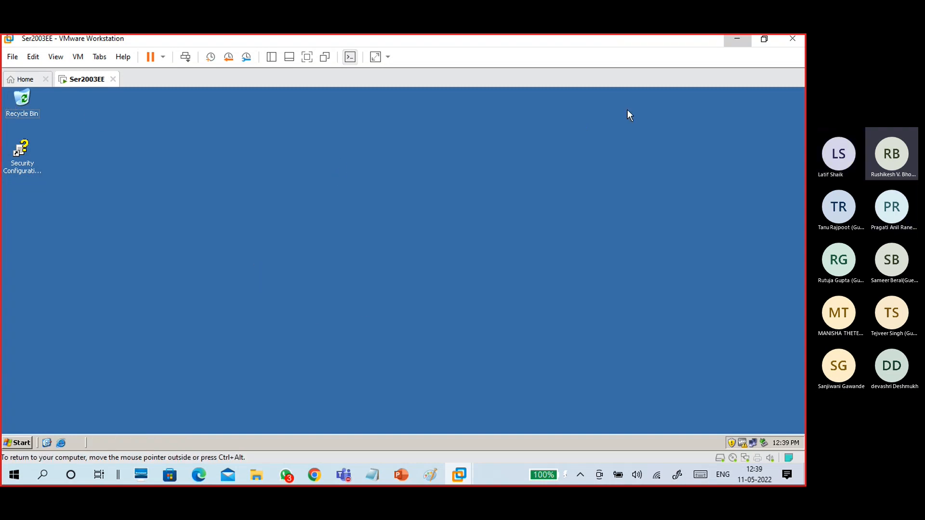
# Minimize VMware, switch to the CTS Classes Test 1 Teams meeting, and open its More options.
pyautogui.click(731, 42)
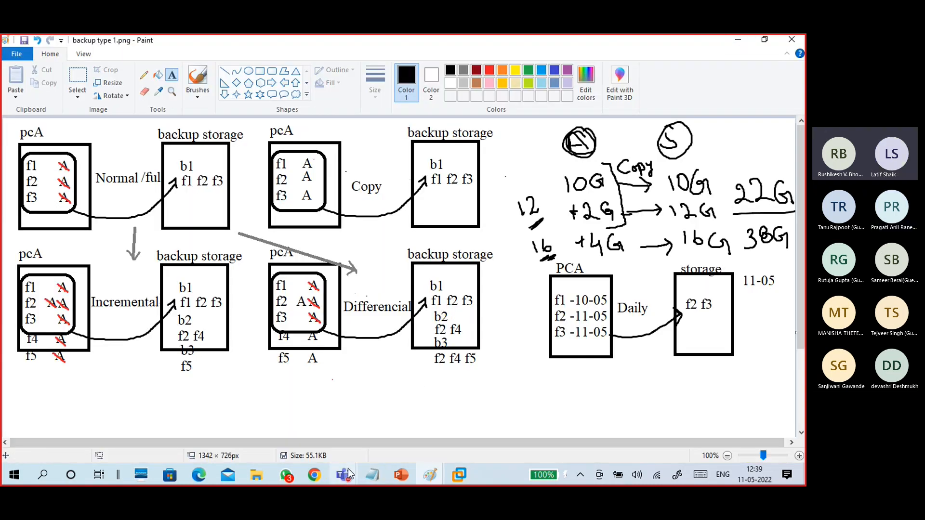
pyautogui.moveTo(348, 468)
pyautogui.click(355, 436)
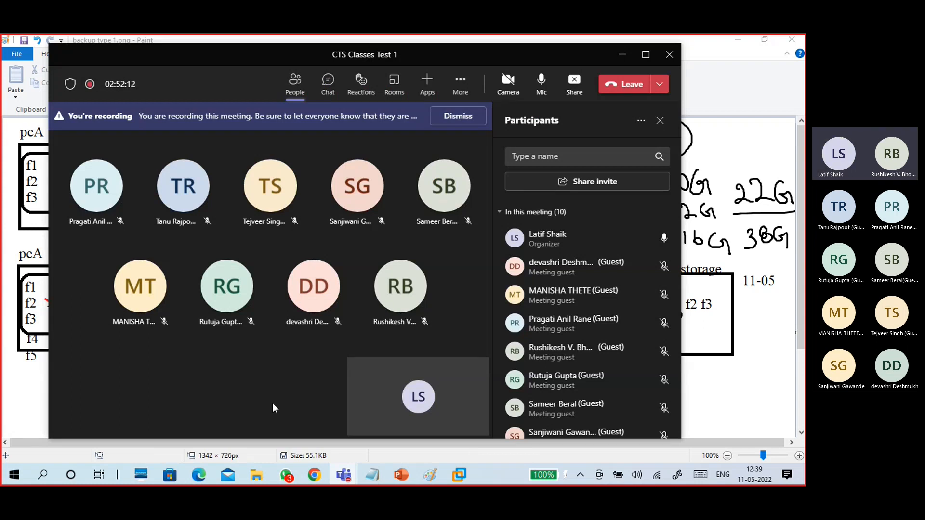
pyautogui.click(460, 86)
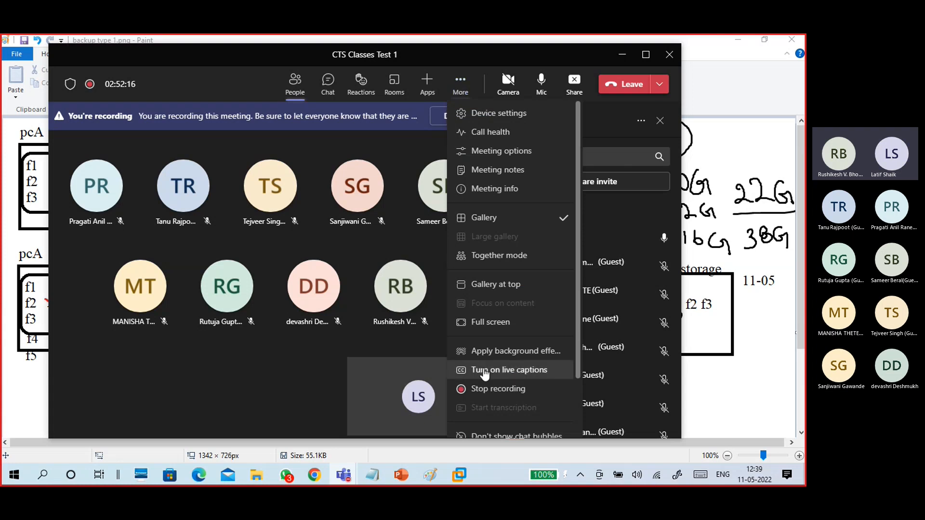